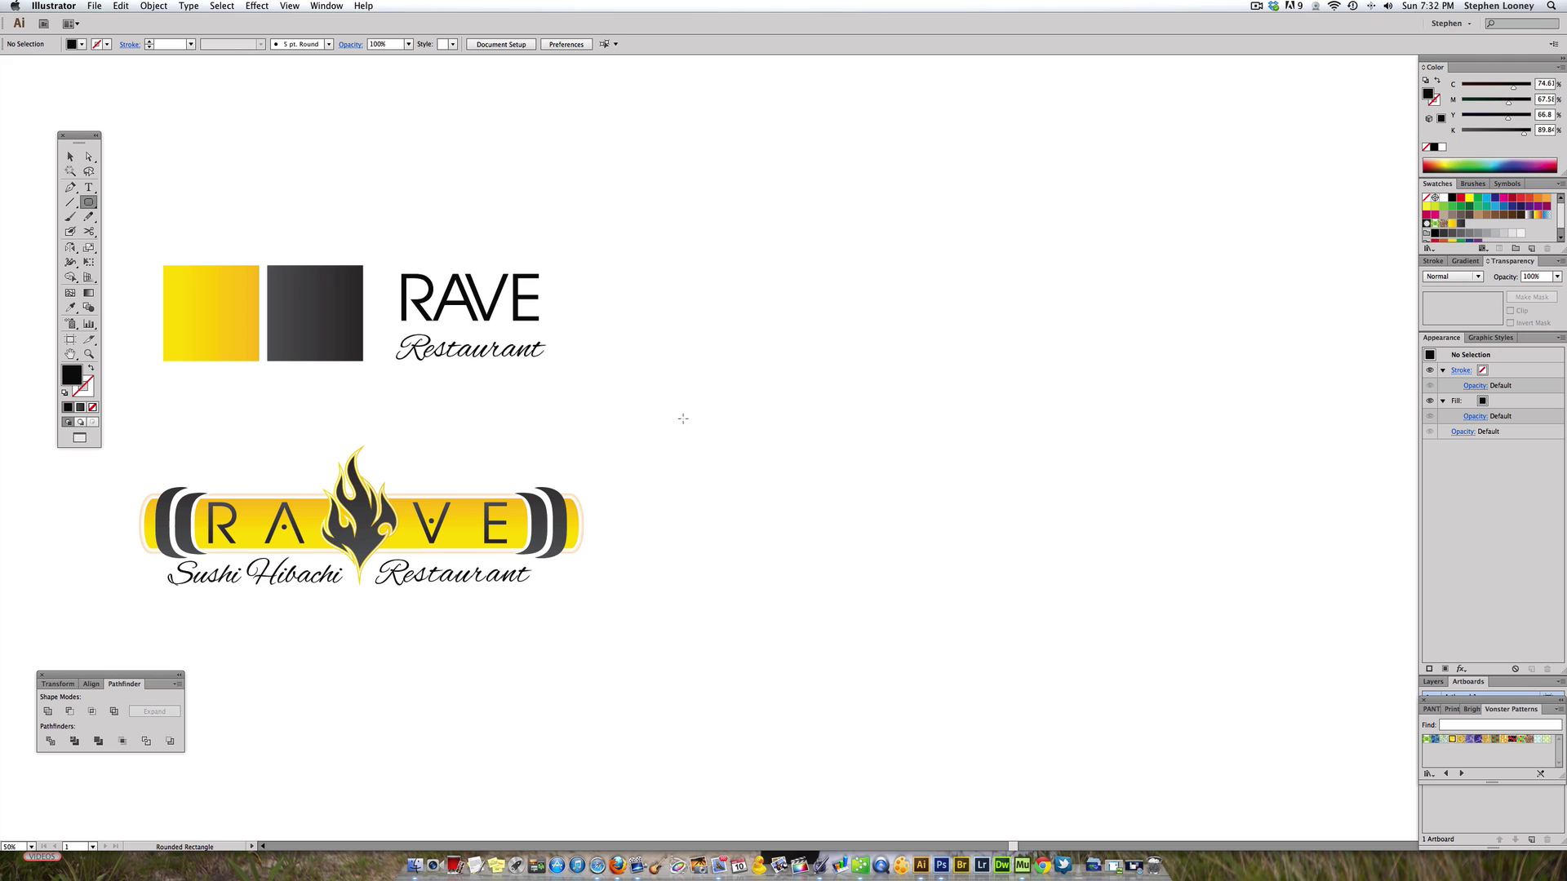
left_click(686, 397)
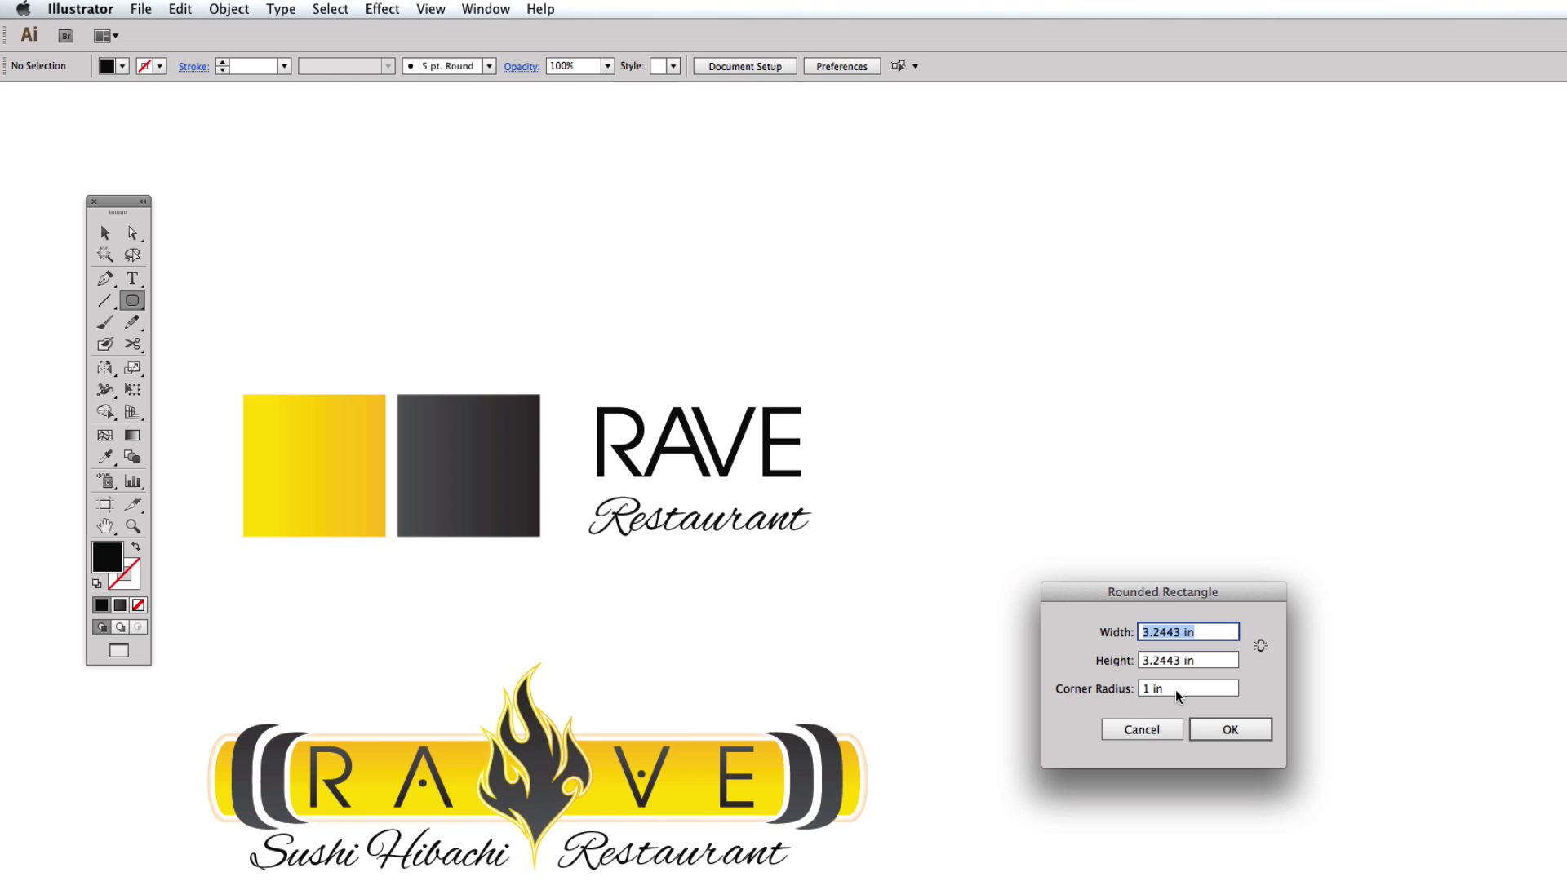
left_click(1240, 728)
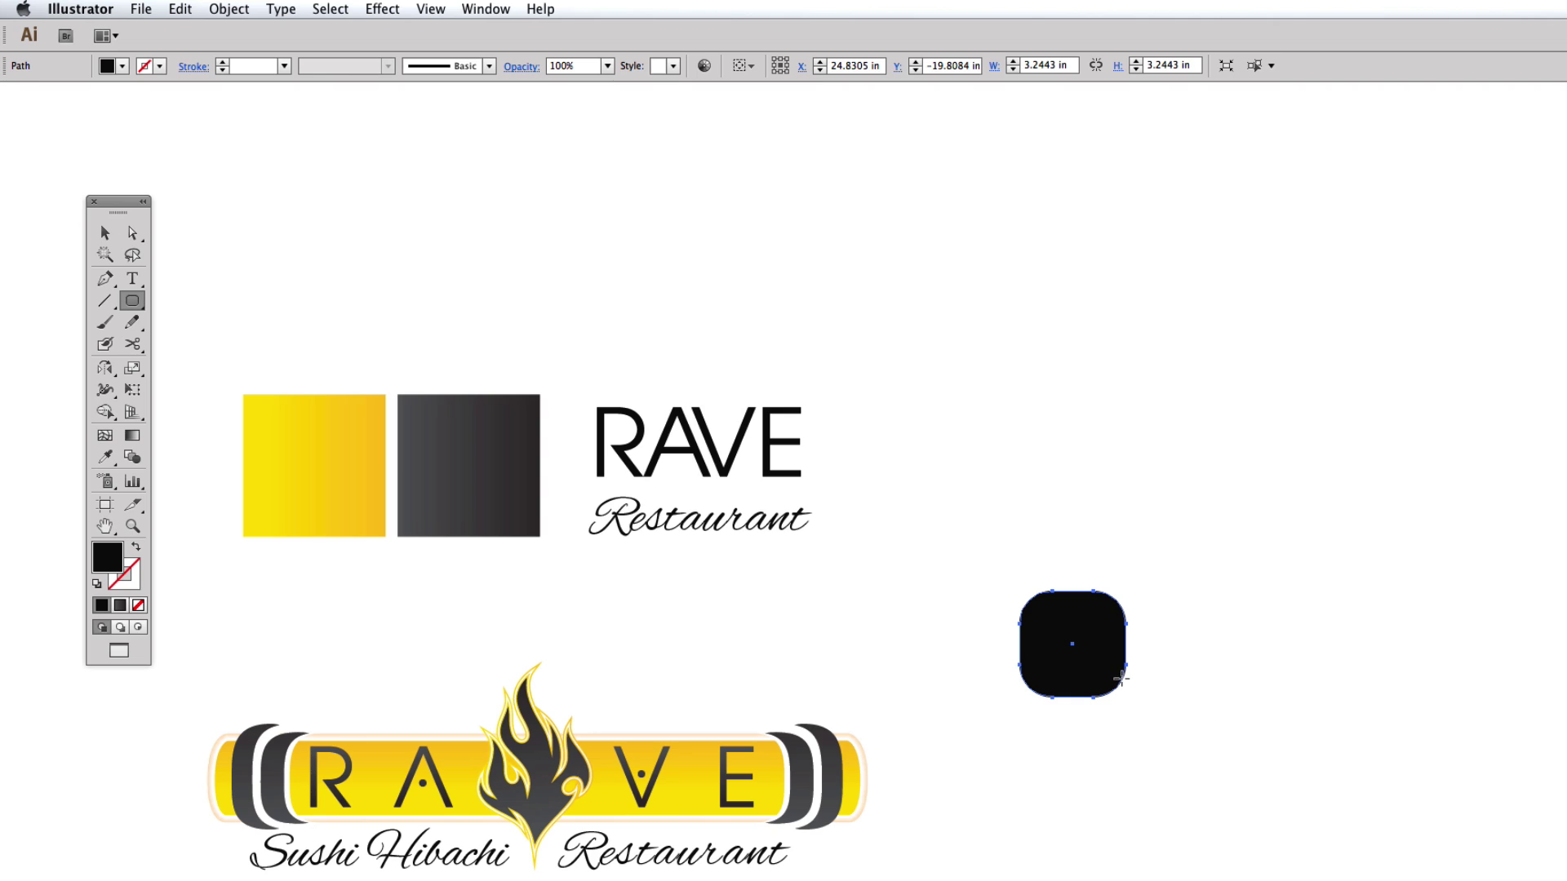
key("Delete")
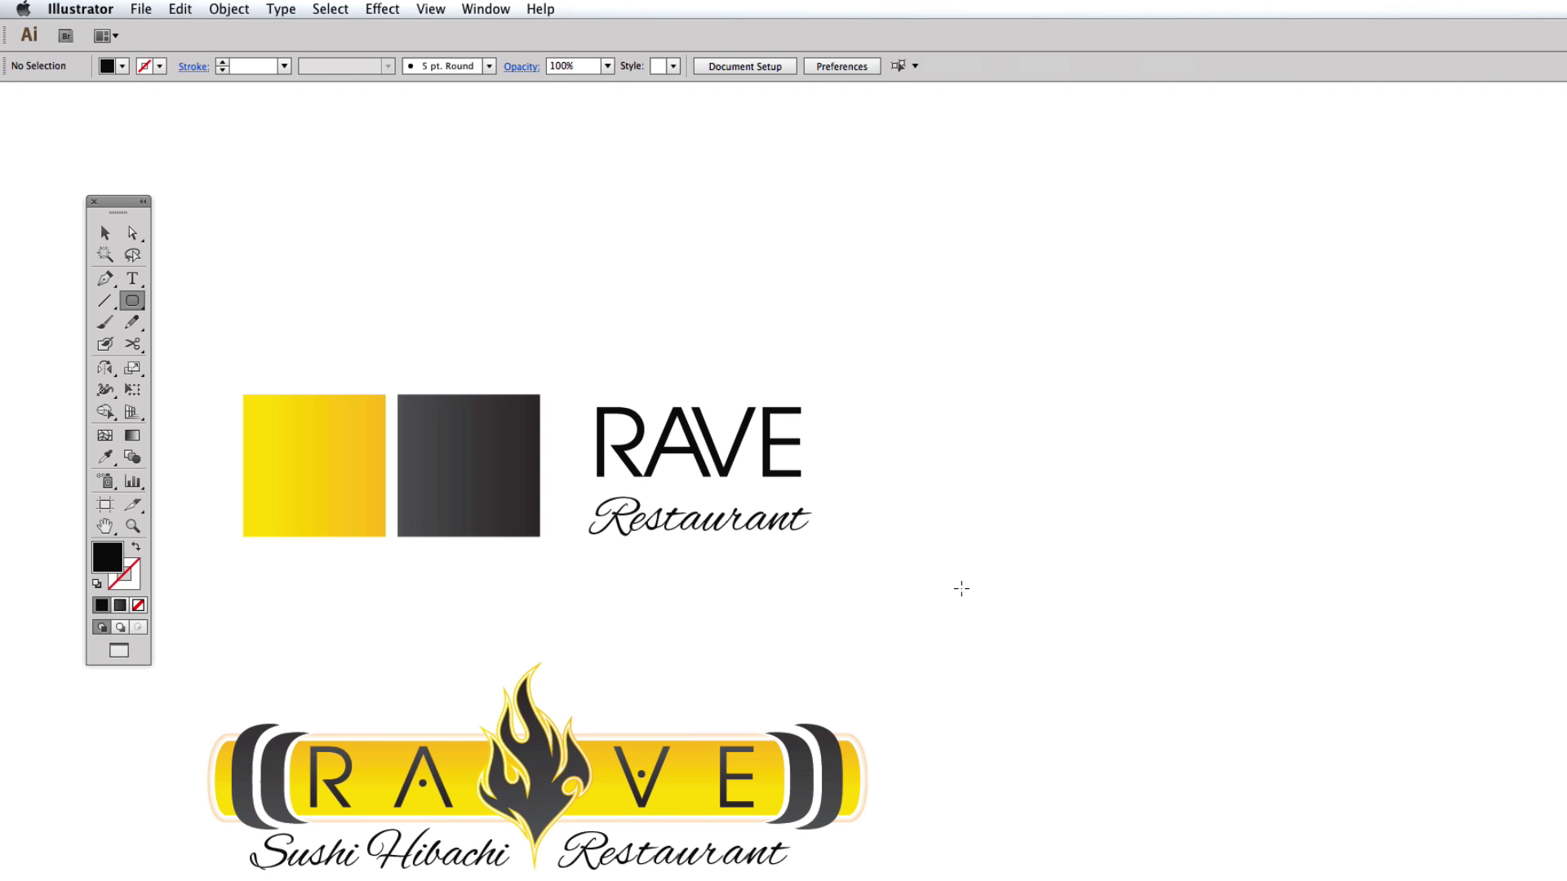
Step: Draw a black rounded rectangle about 14.7 in wide and 2.5 in high beside the finished logo and adjust its position
left_click_drag(955, 702, 1436, 782)
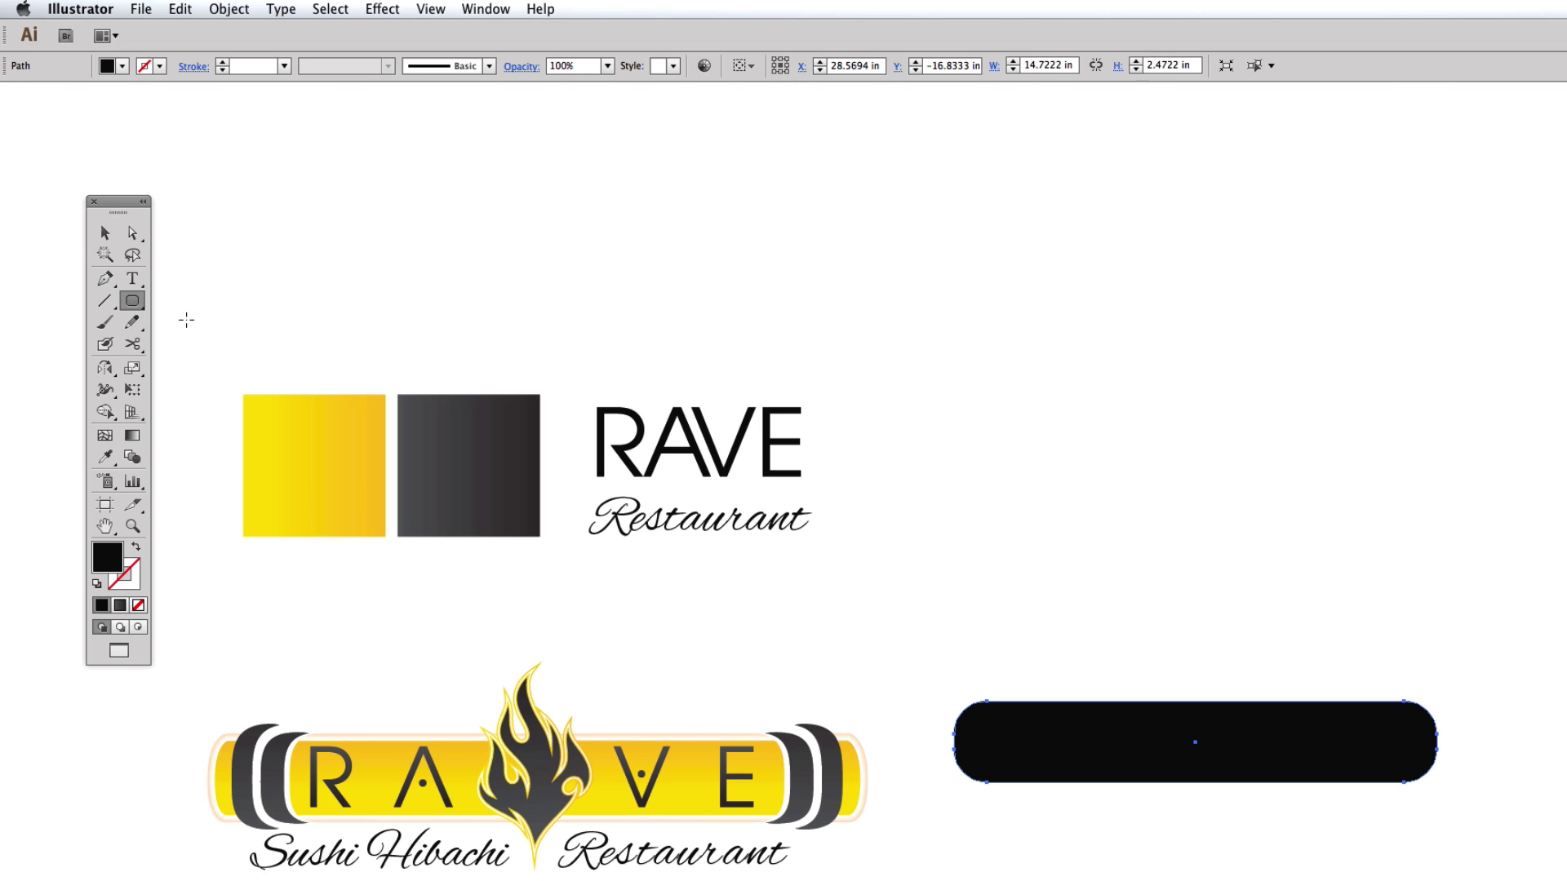
left_click(105, 233)
left_click(133, 300)
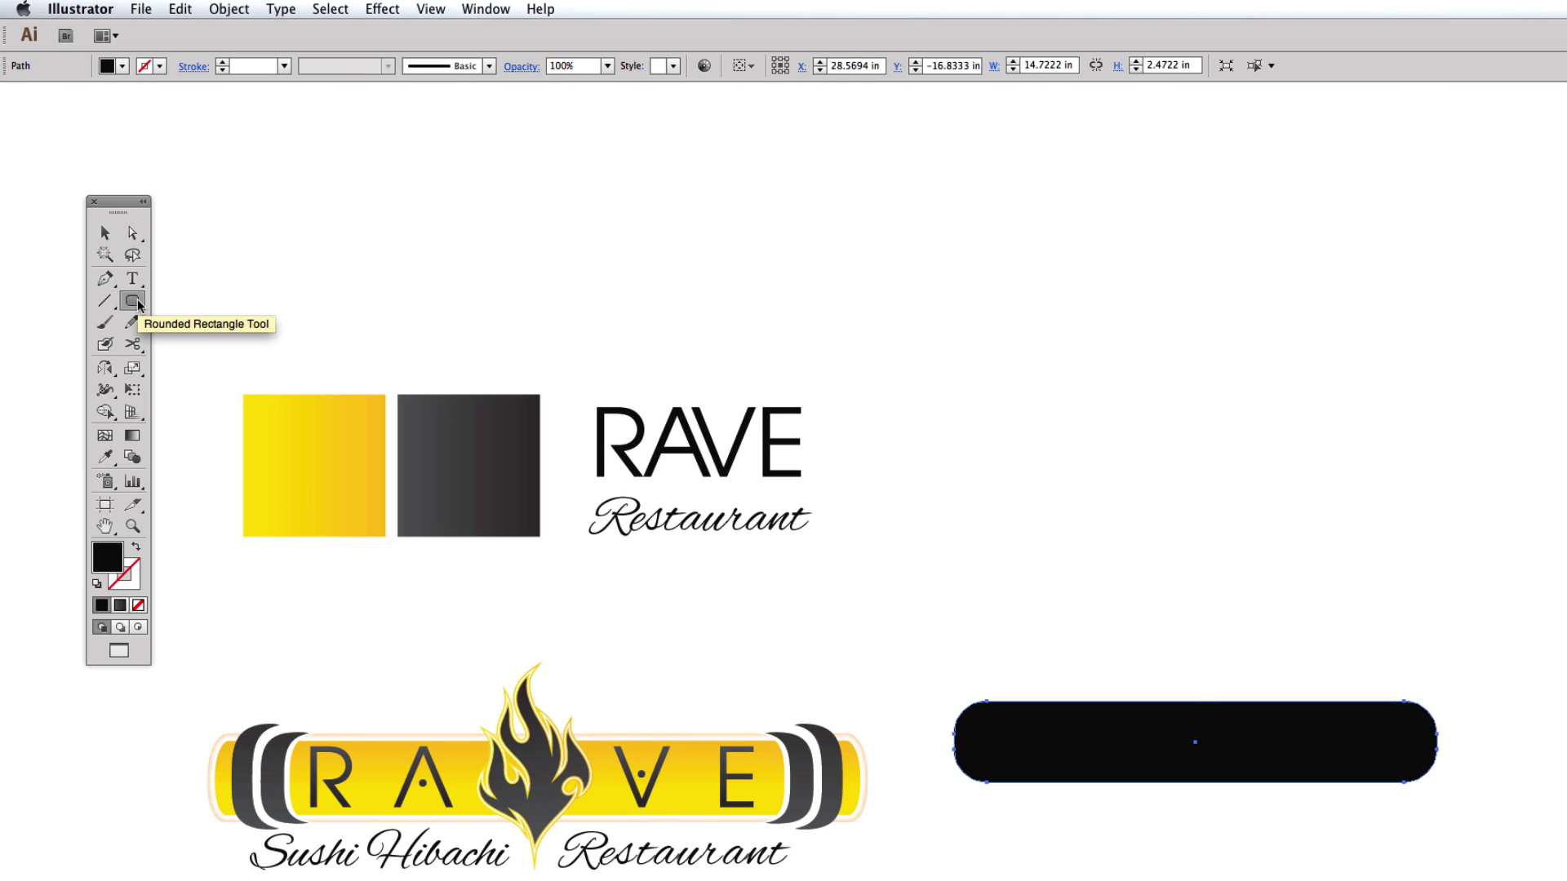
left_click(1119, 586)
key("Escape")
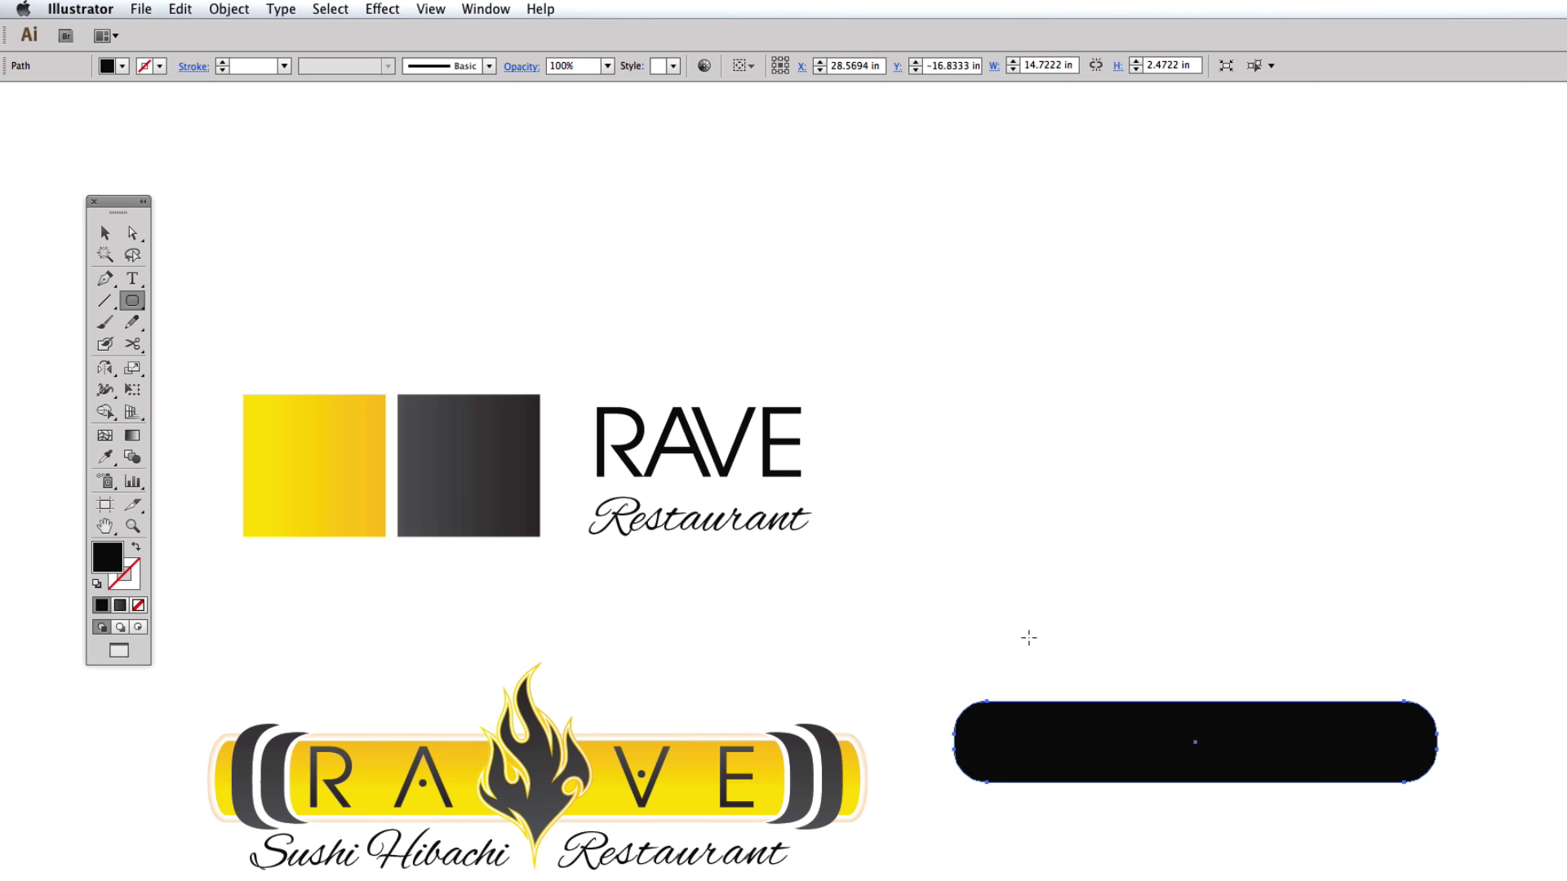
left_click(104, 234)
left_click_drag(1059, 744, 1106, 759)
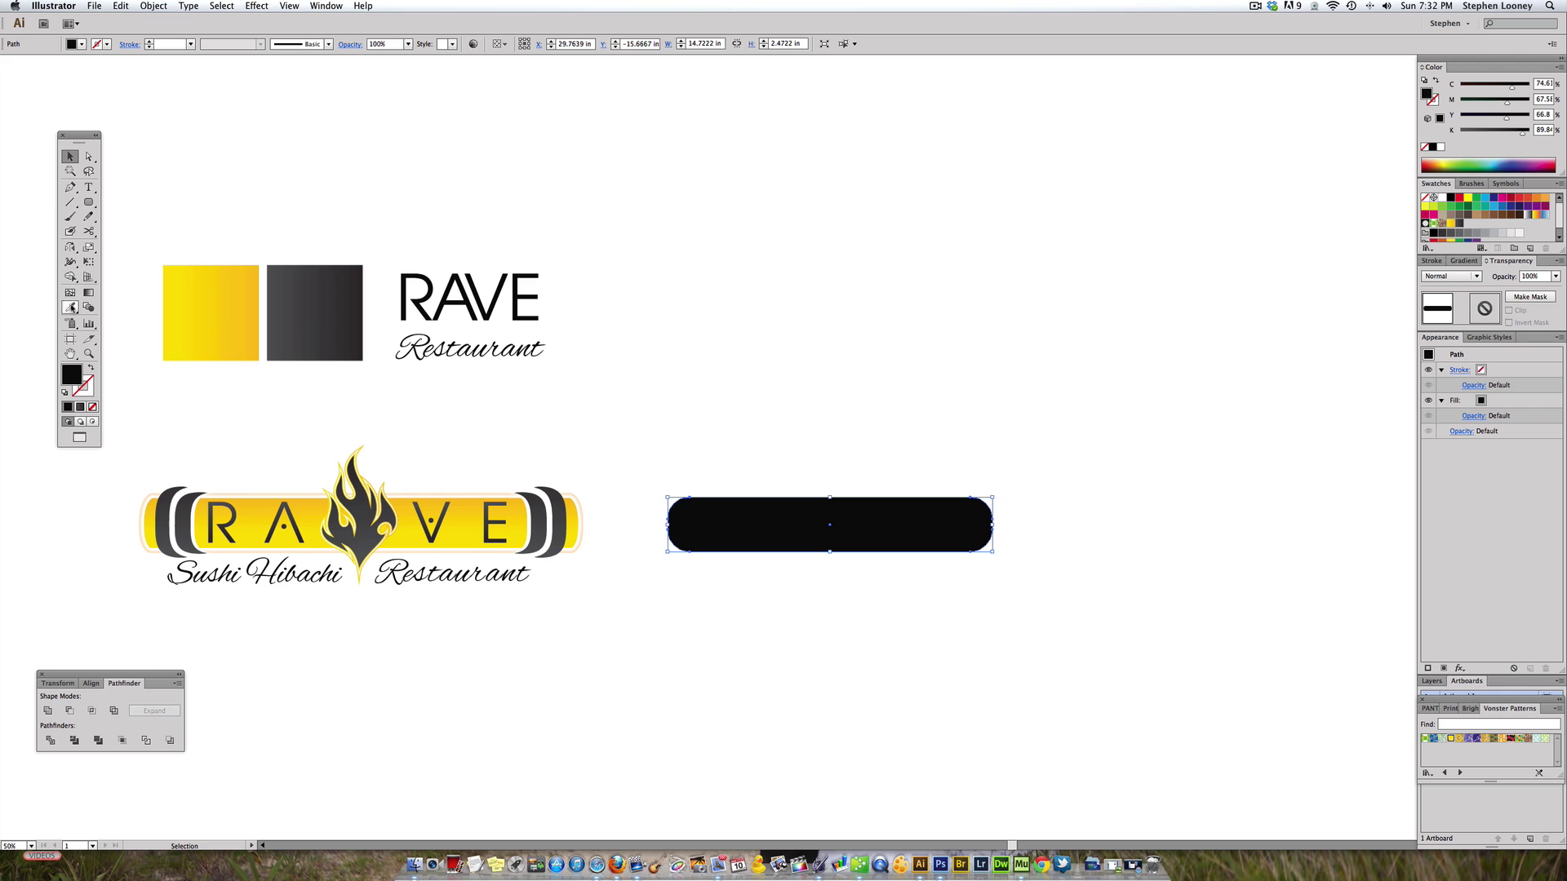
Step: Fill the bar with the yellow swatch square's gradient, running vertically from yellow at the bottom to orange at the top, and deselect it
left_click(71, 307)
left_click(220, 321)
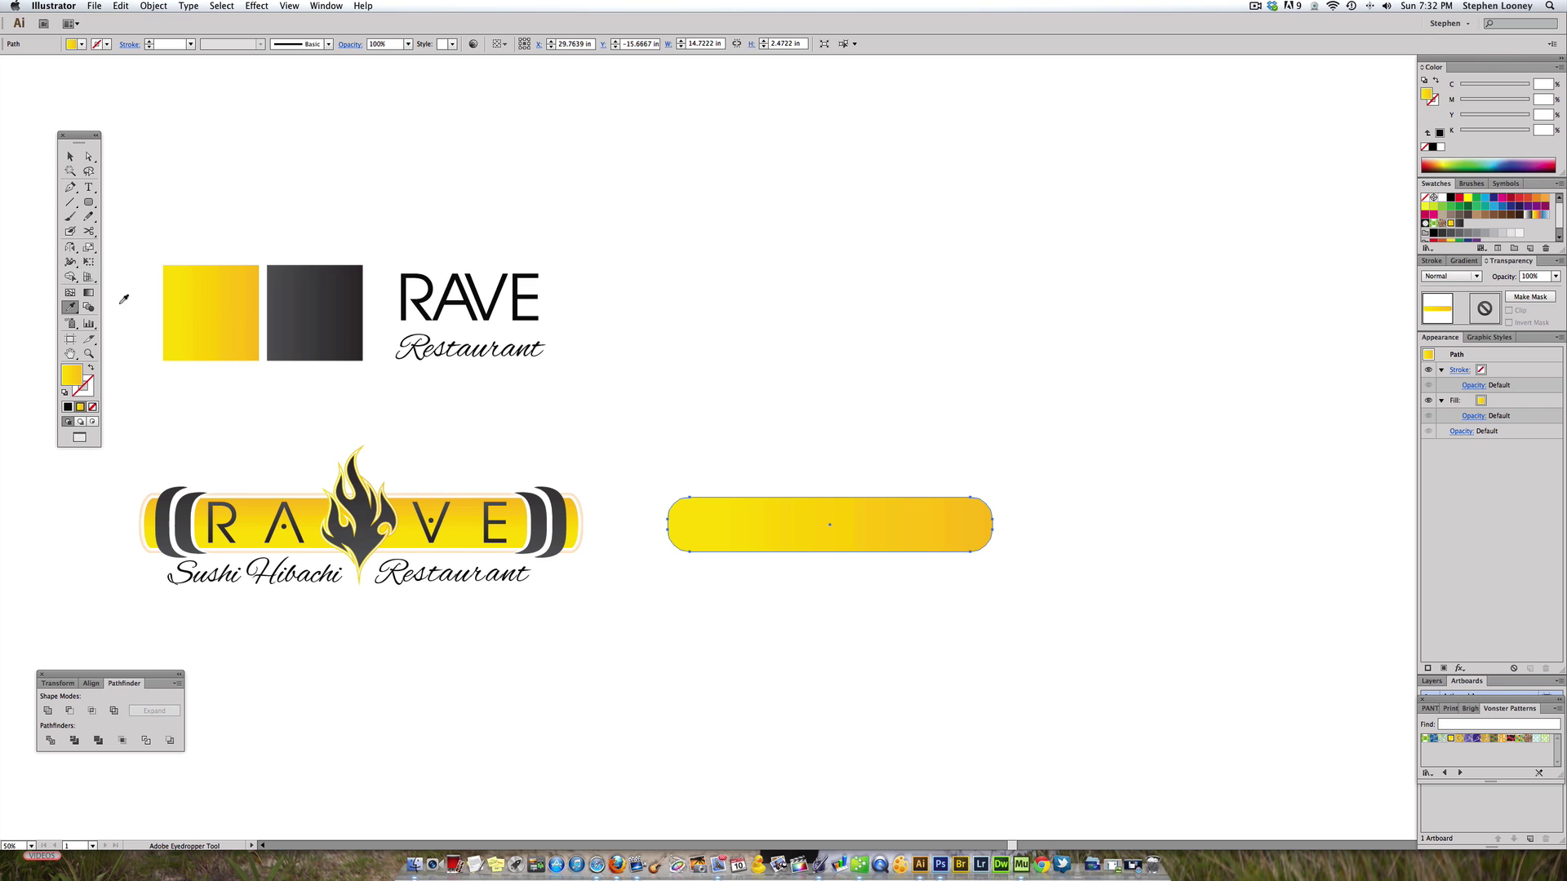
left_click(88, 292)
left_click_drag(776, 549, 777, 503)
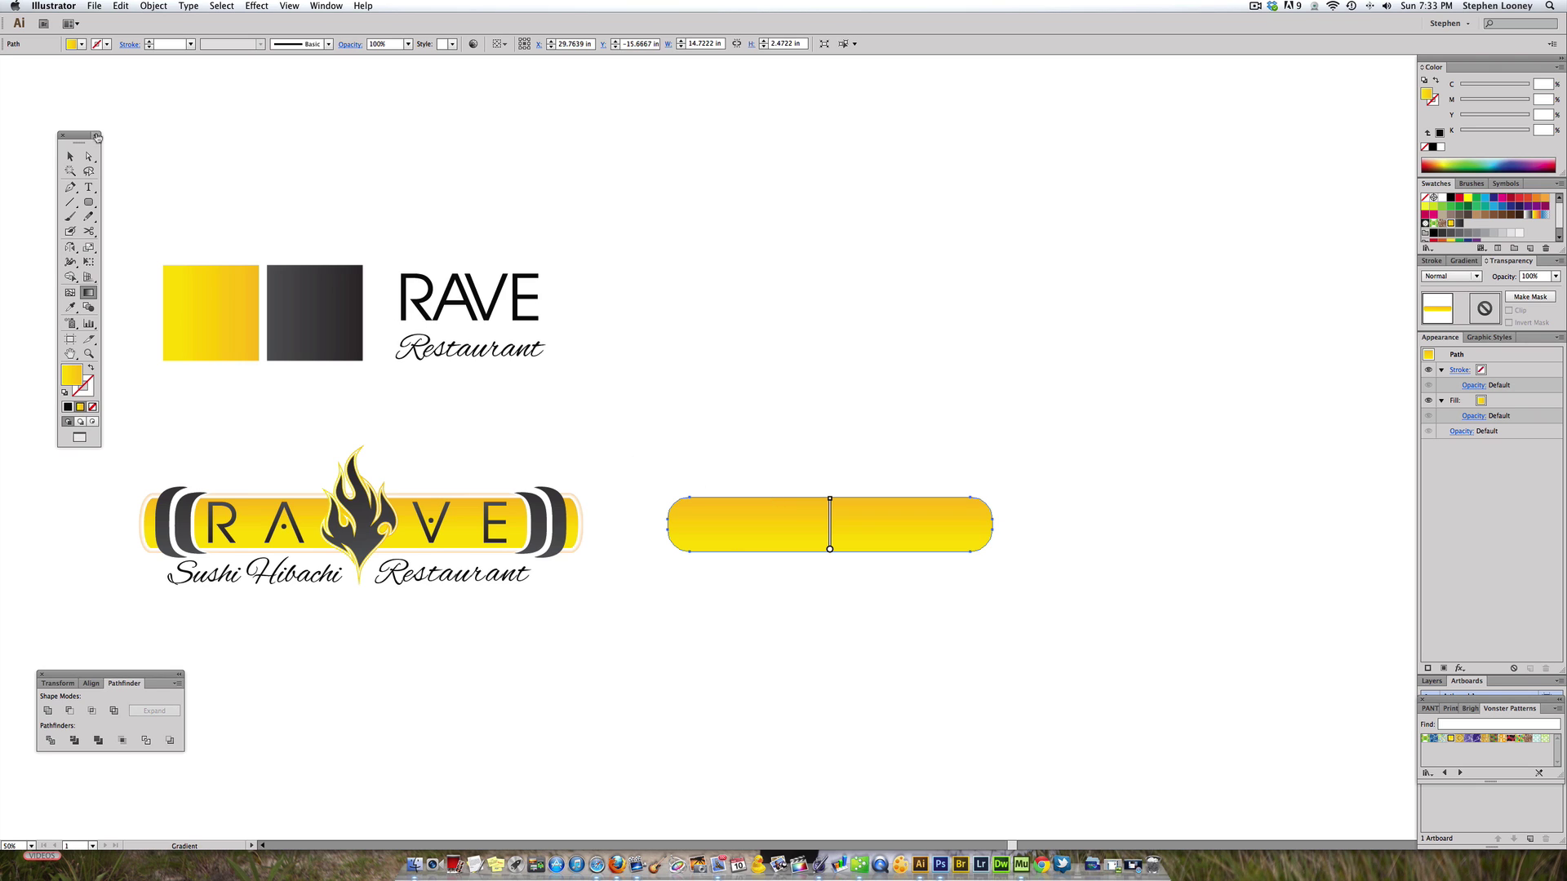
left_click(70, 156)
key("super+shift+a")
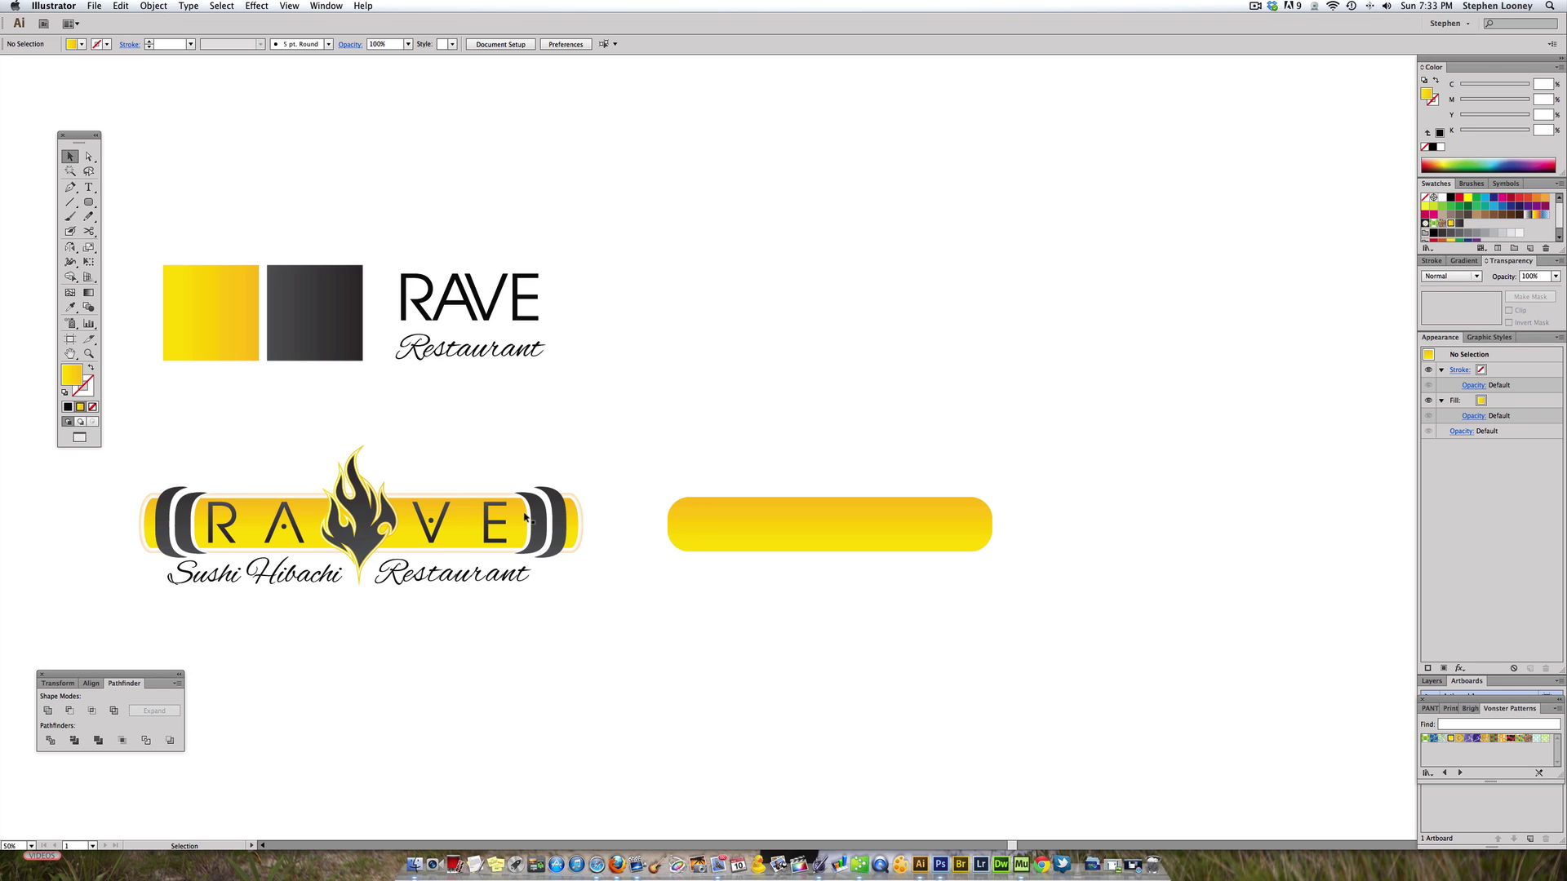
Step: Move the yellow bar slightly farther away from the finished logo and deselect it
left_click_drag(780, 524, 751, 526)
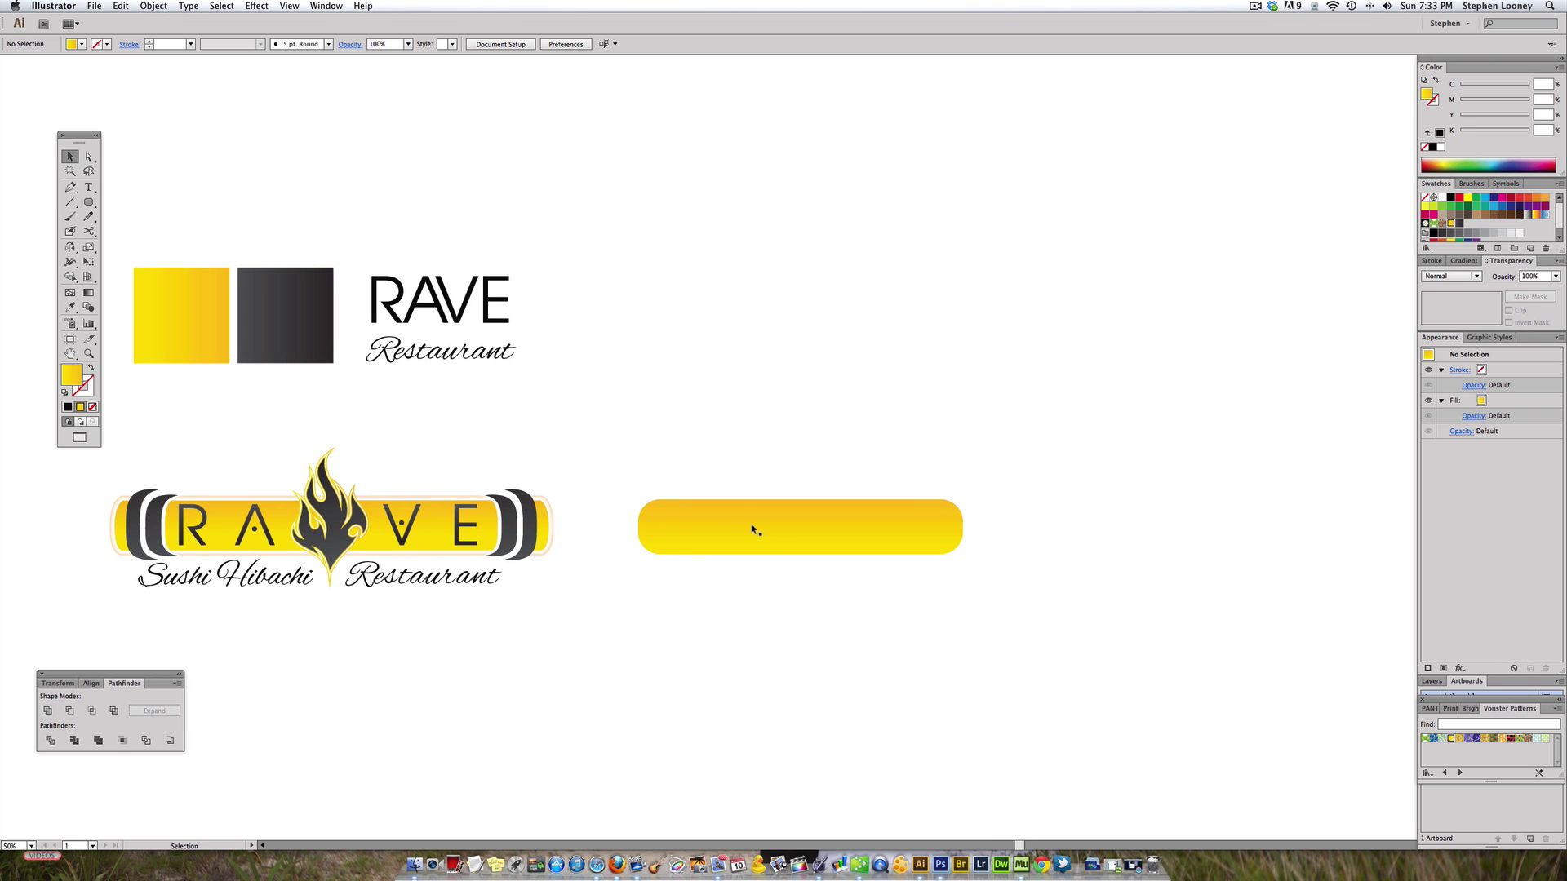
left_click_drag(752, 528, 779, 531)
left_click(795, 453)
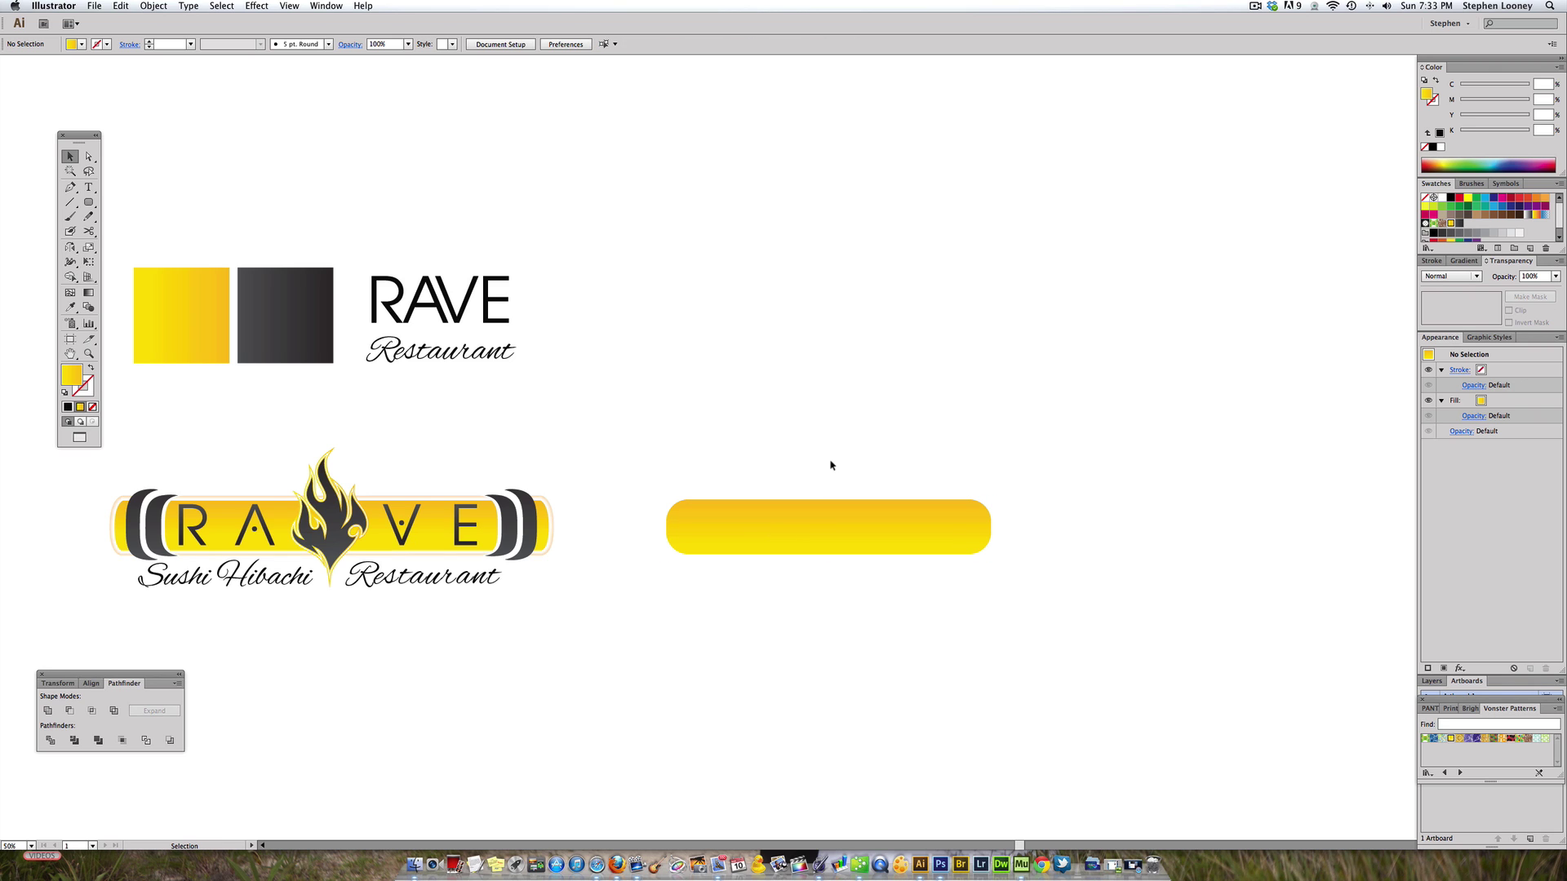
left_click(804, 530)
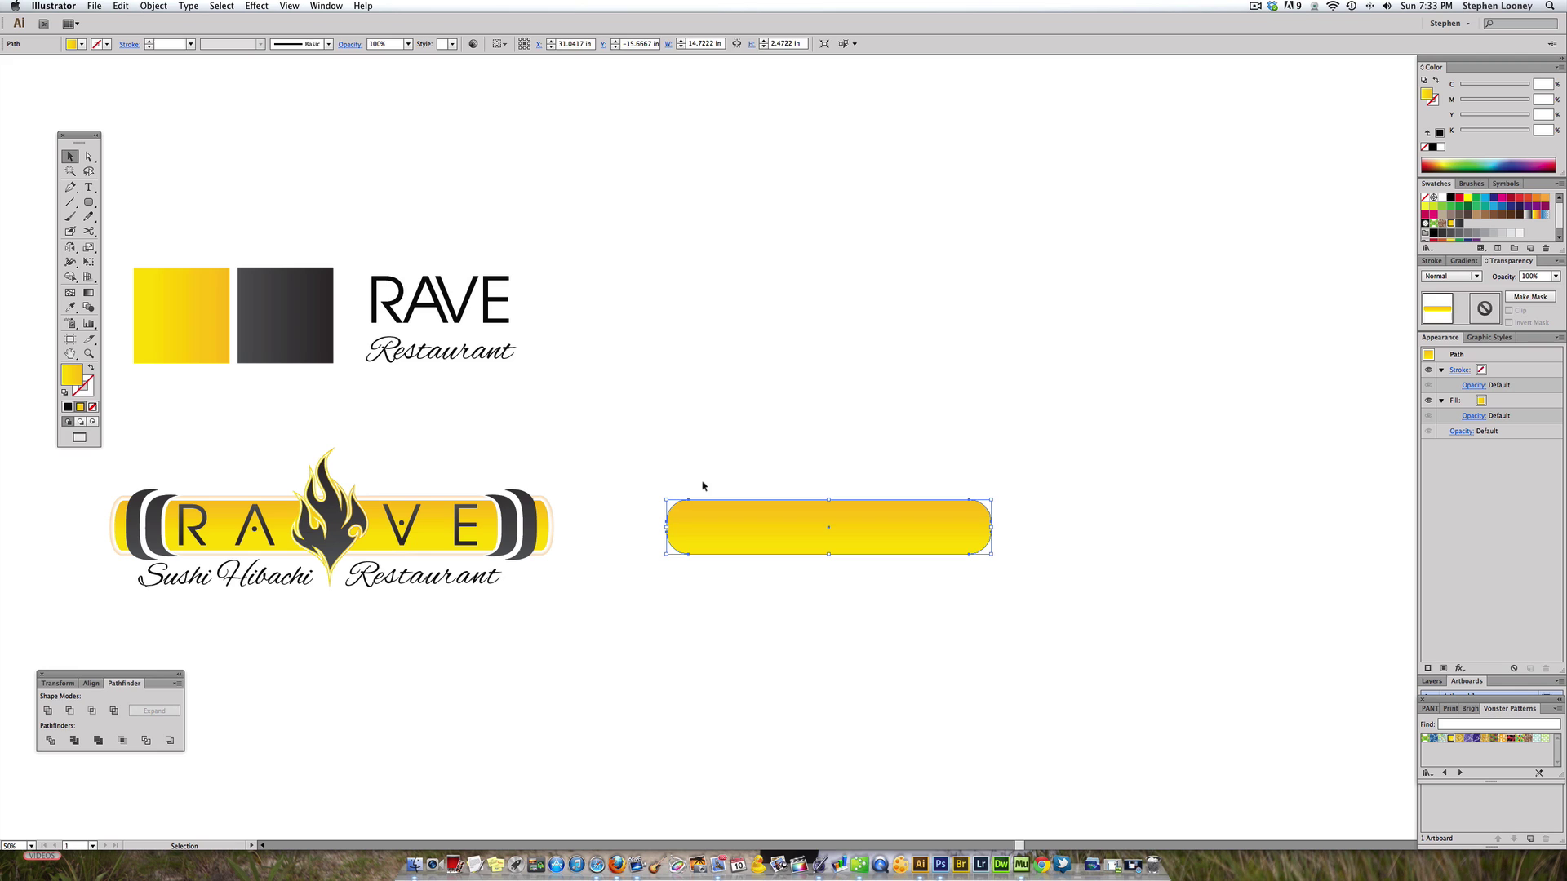
left_click(703, 485)
key("a")
left_click(683, 505)
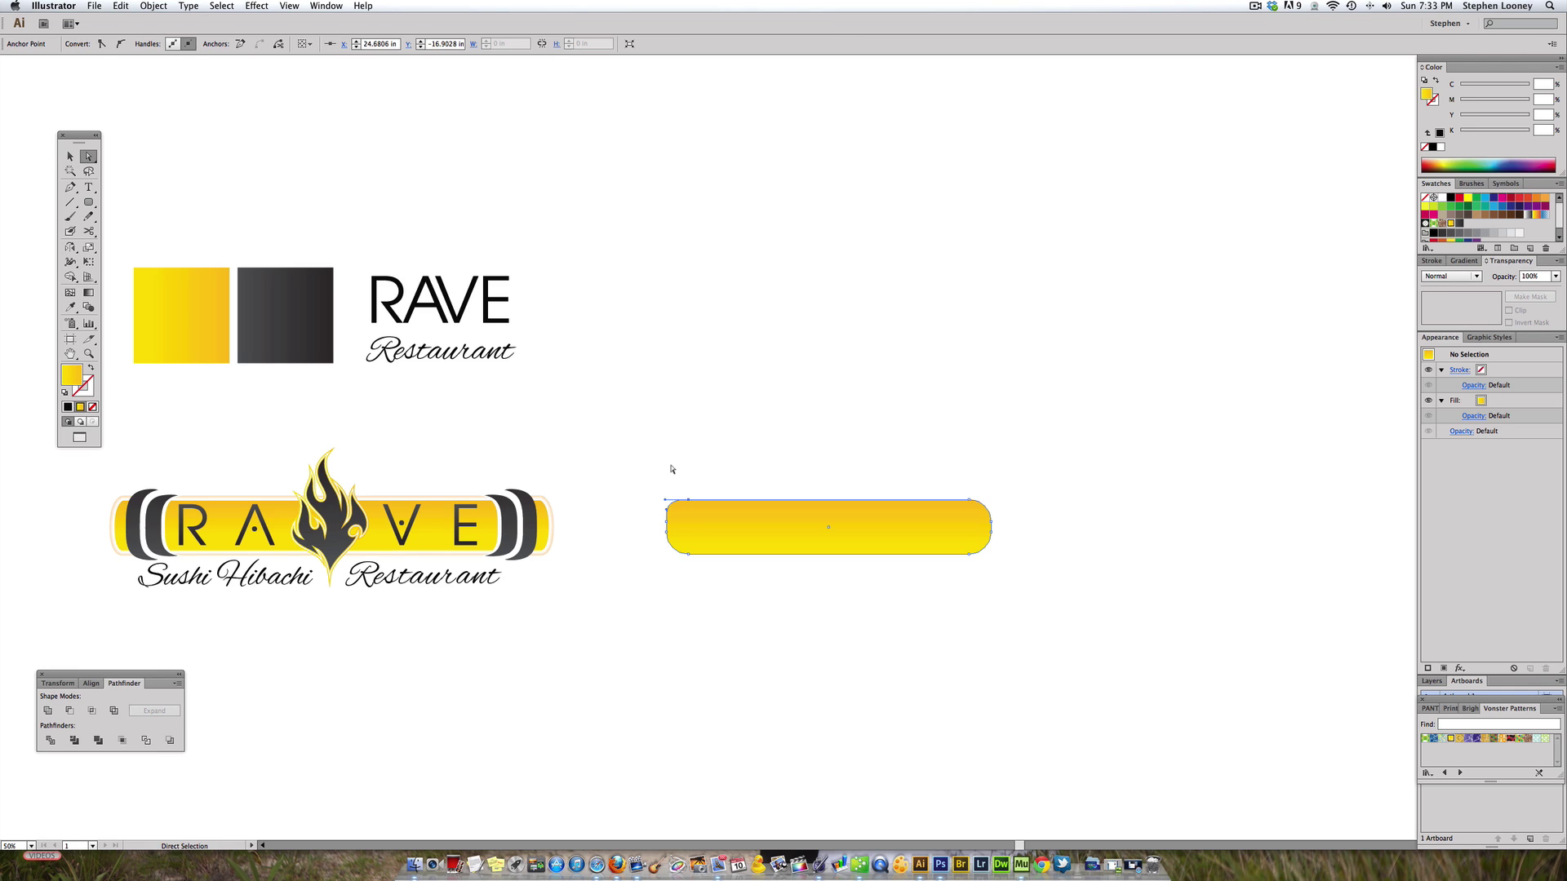
left_click(668, 465)
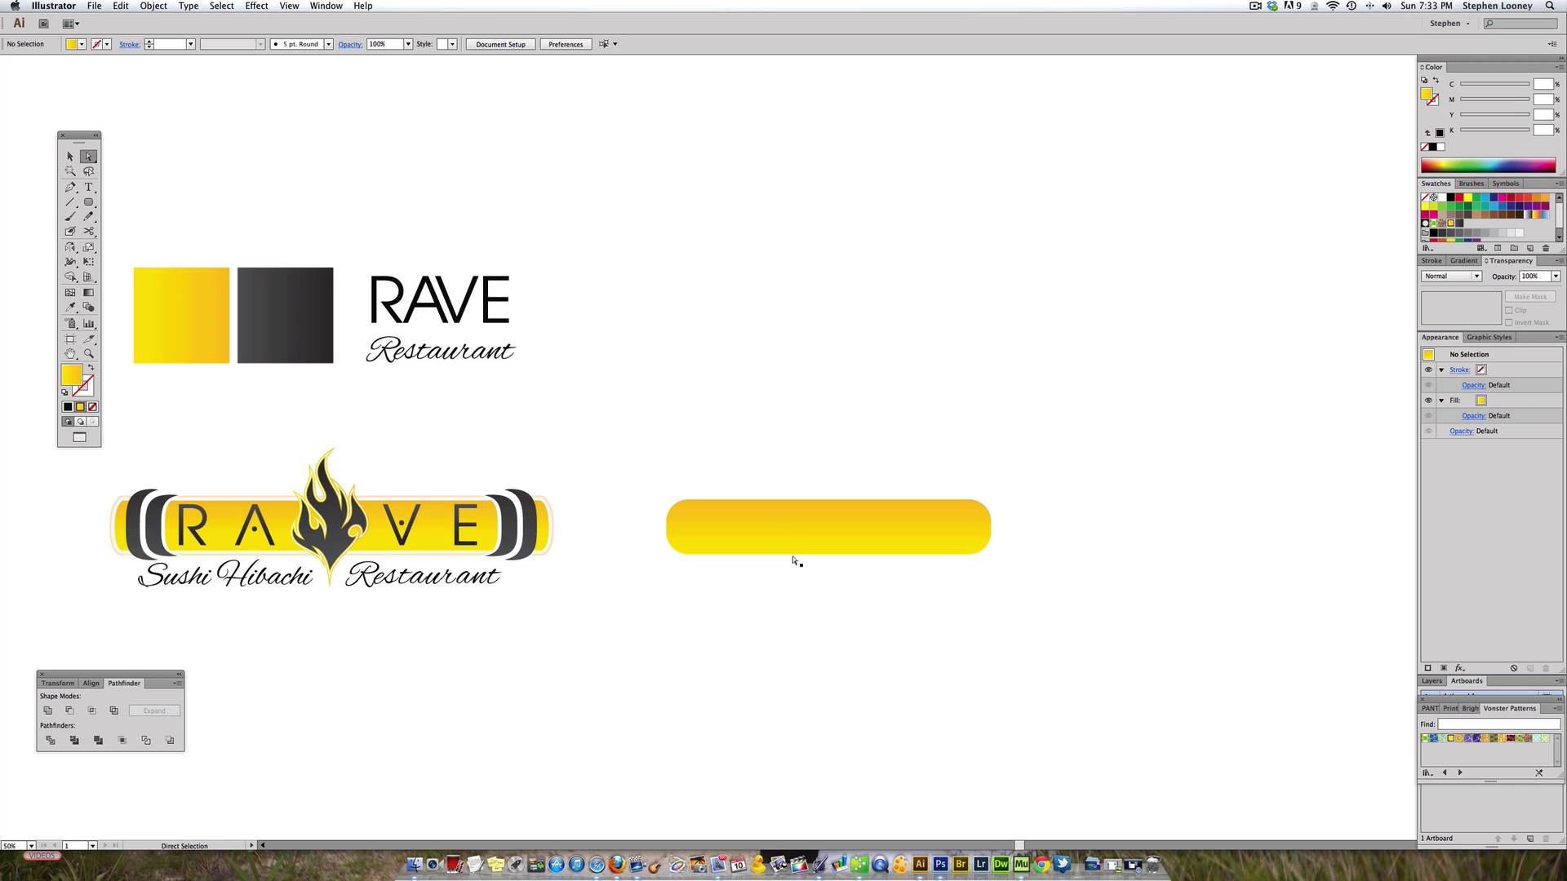
left_click(758, 547)
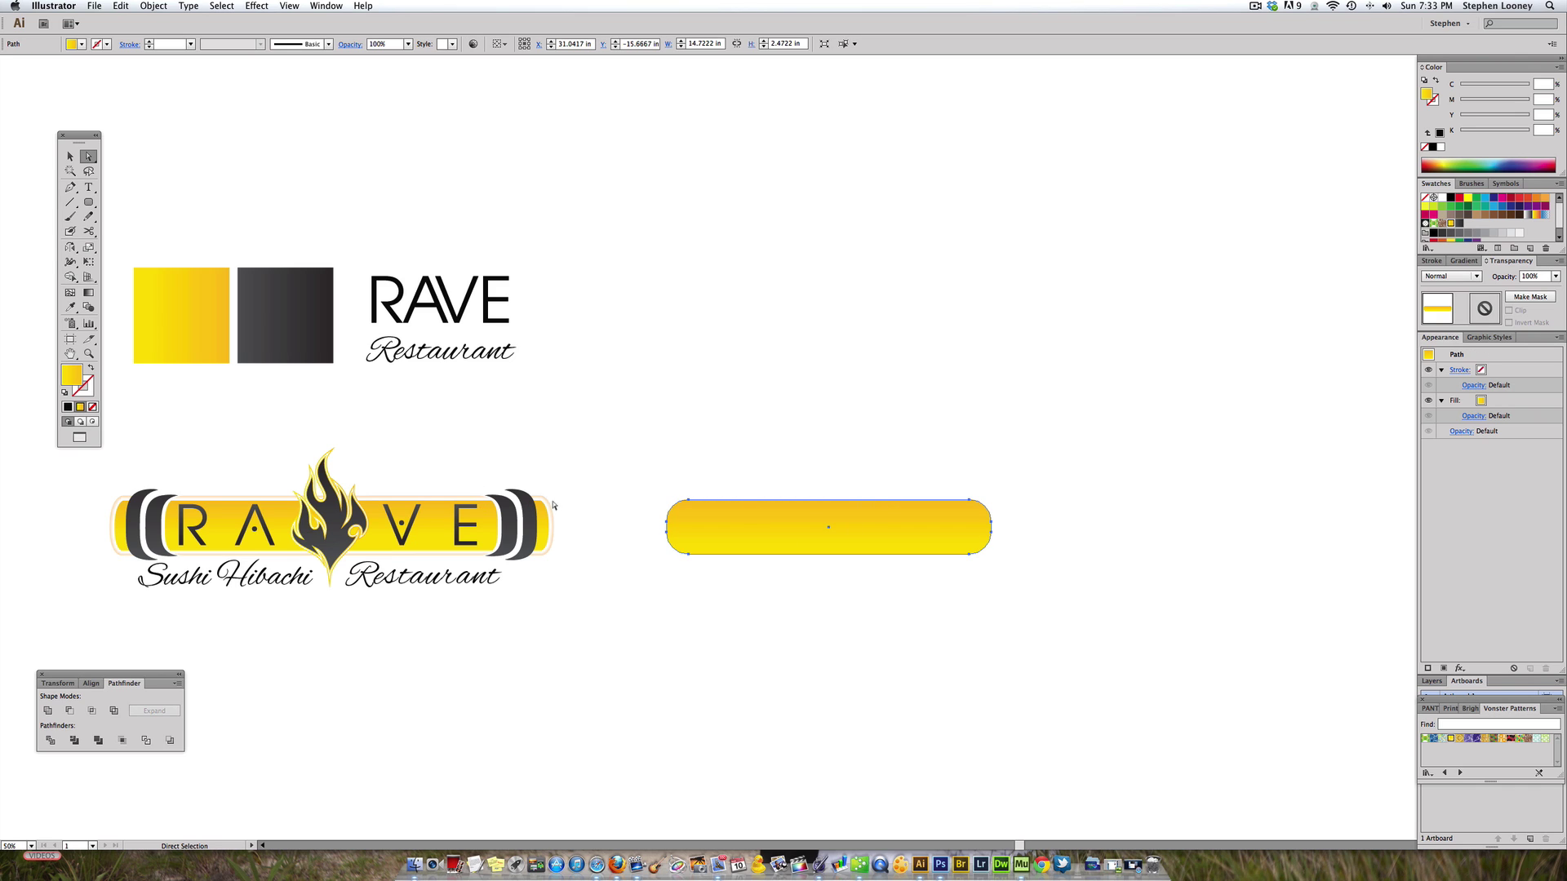
left_click(820, 481)
left_click(836, 513)
key("super+shift+a")
Step: Give the yellow bar a white 4 pt stroke
left_click(829, 529)
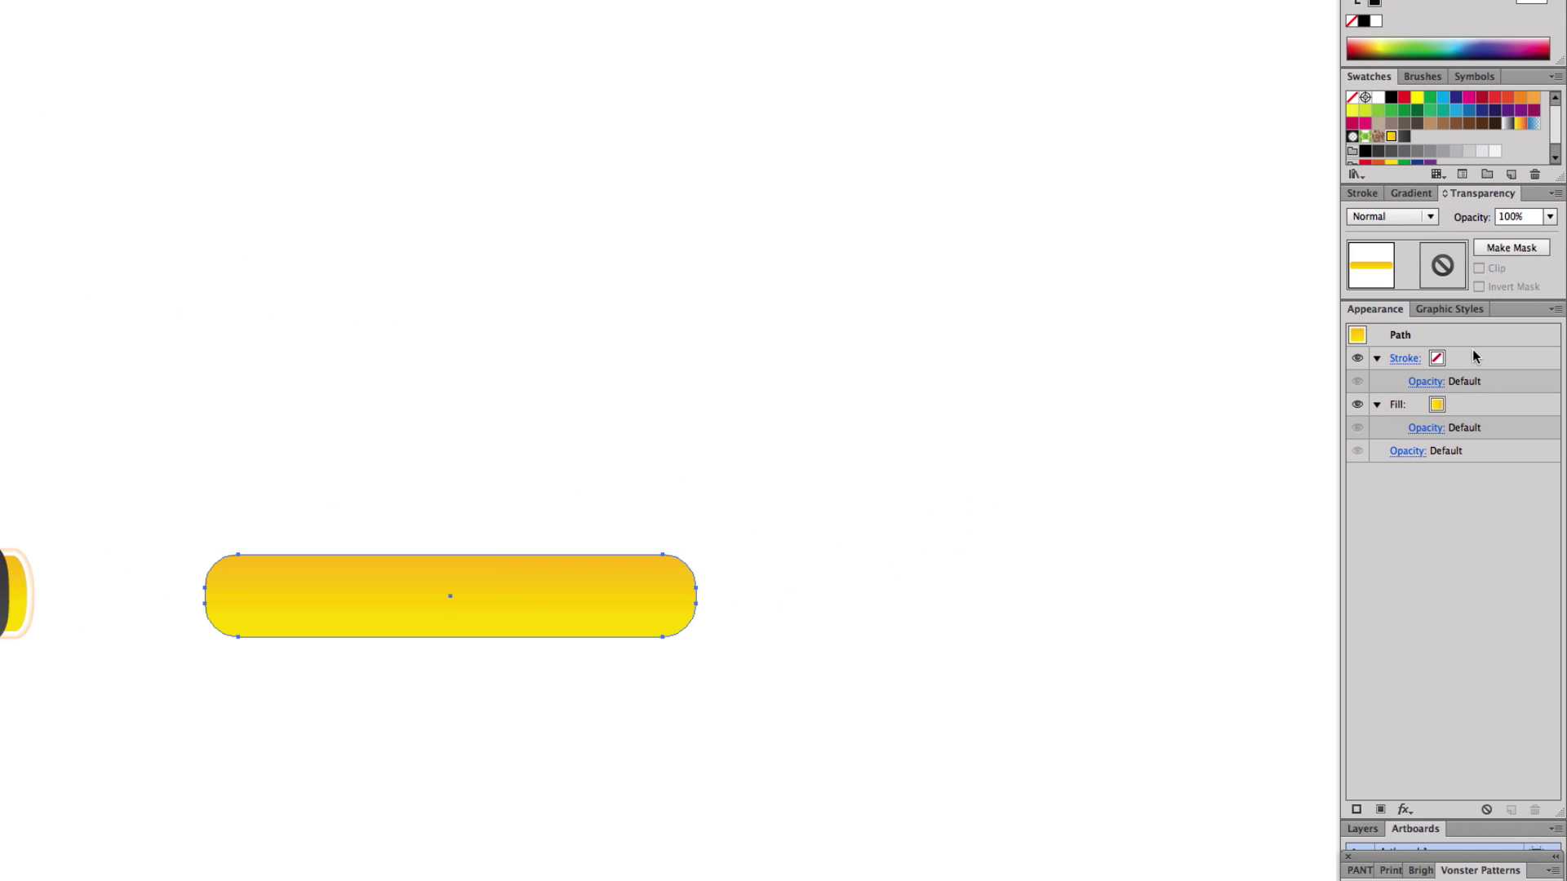
left_click(1404, 361)
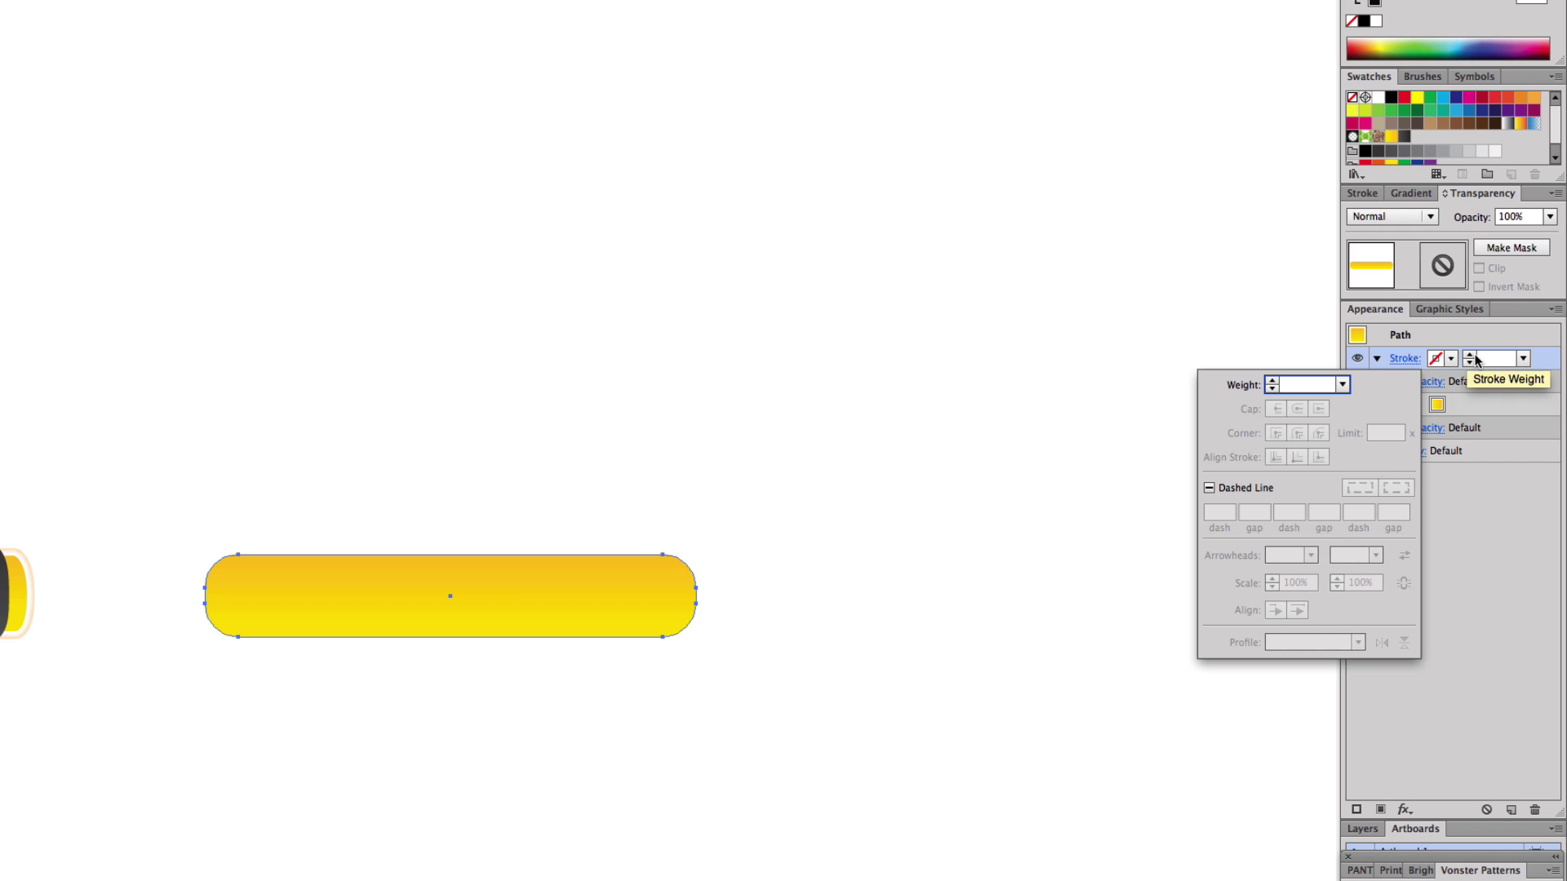
left_click(1342, 384)
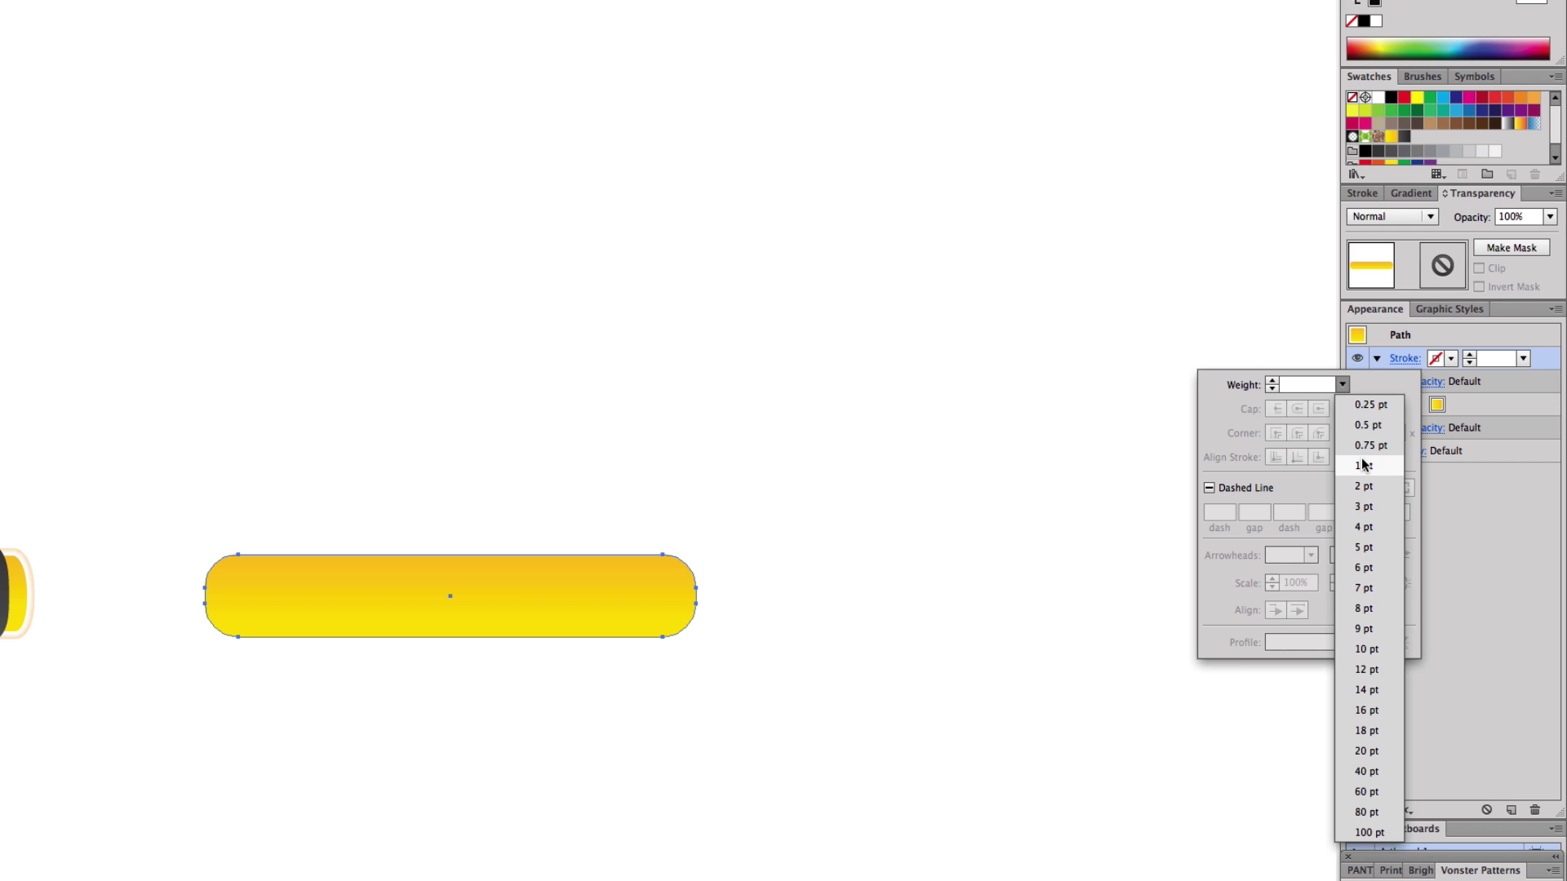
left_click(1370, 529)
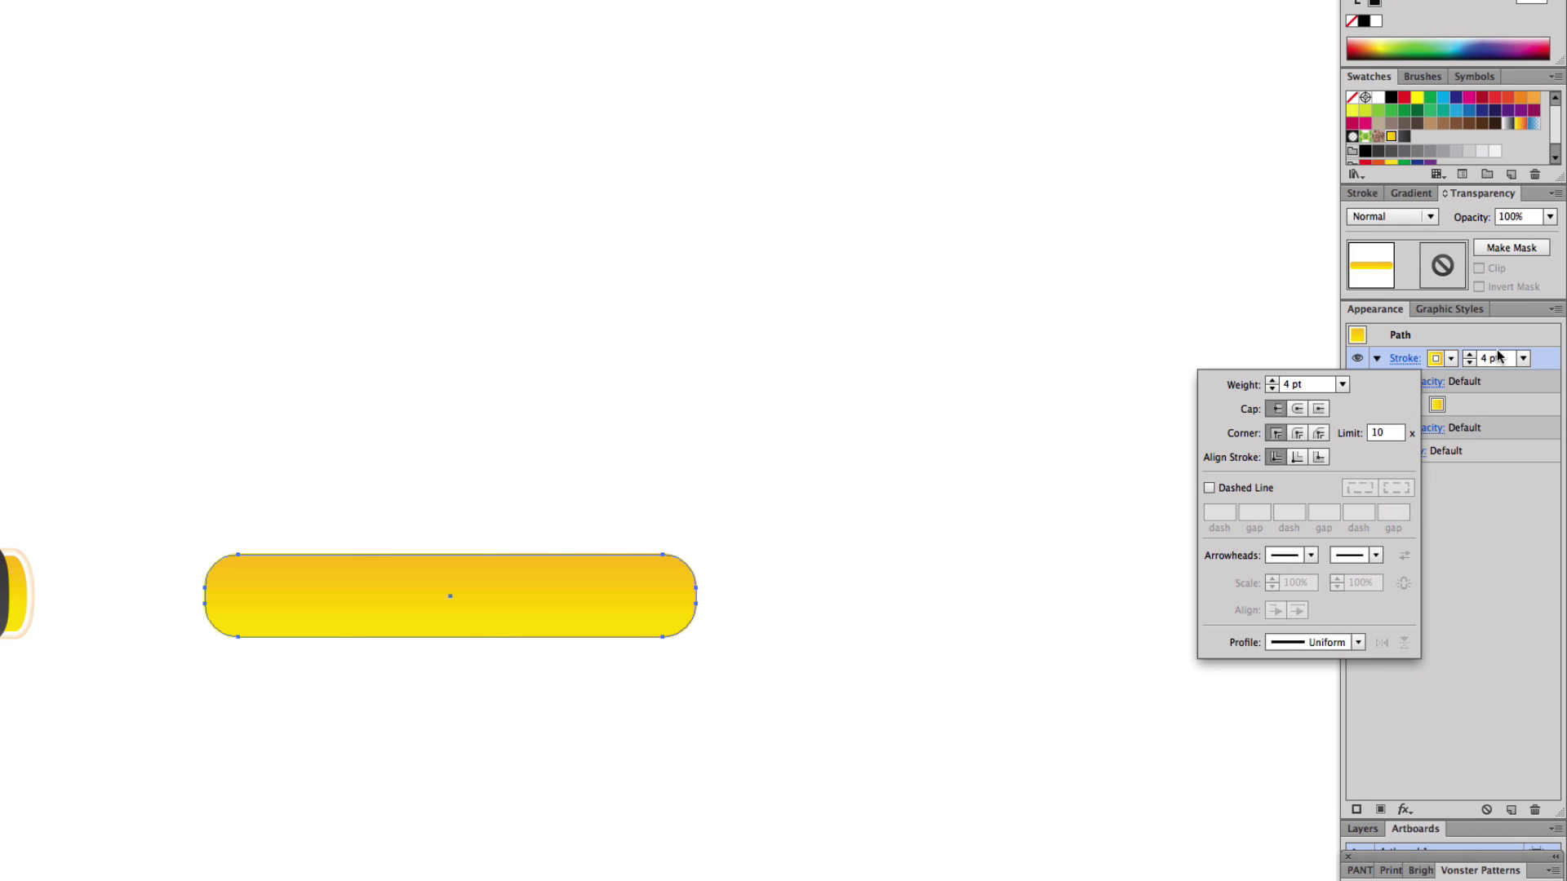
left_click(1451, 358)
left_click(1287, 390)
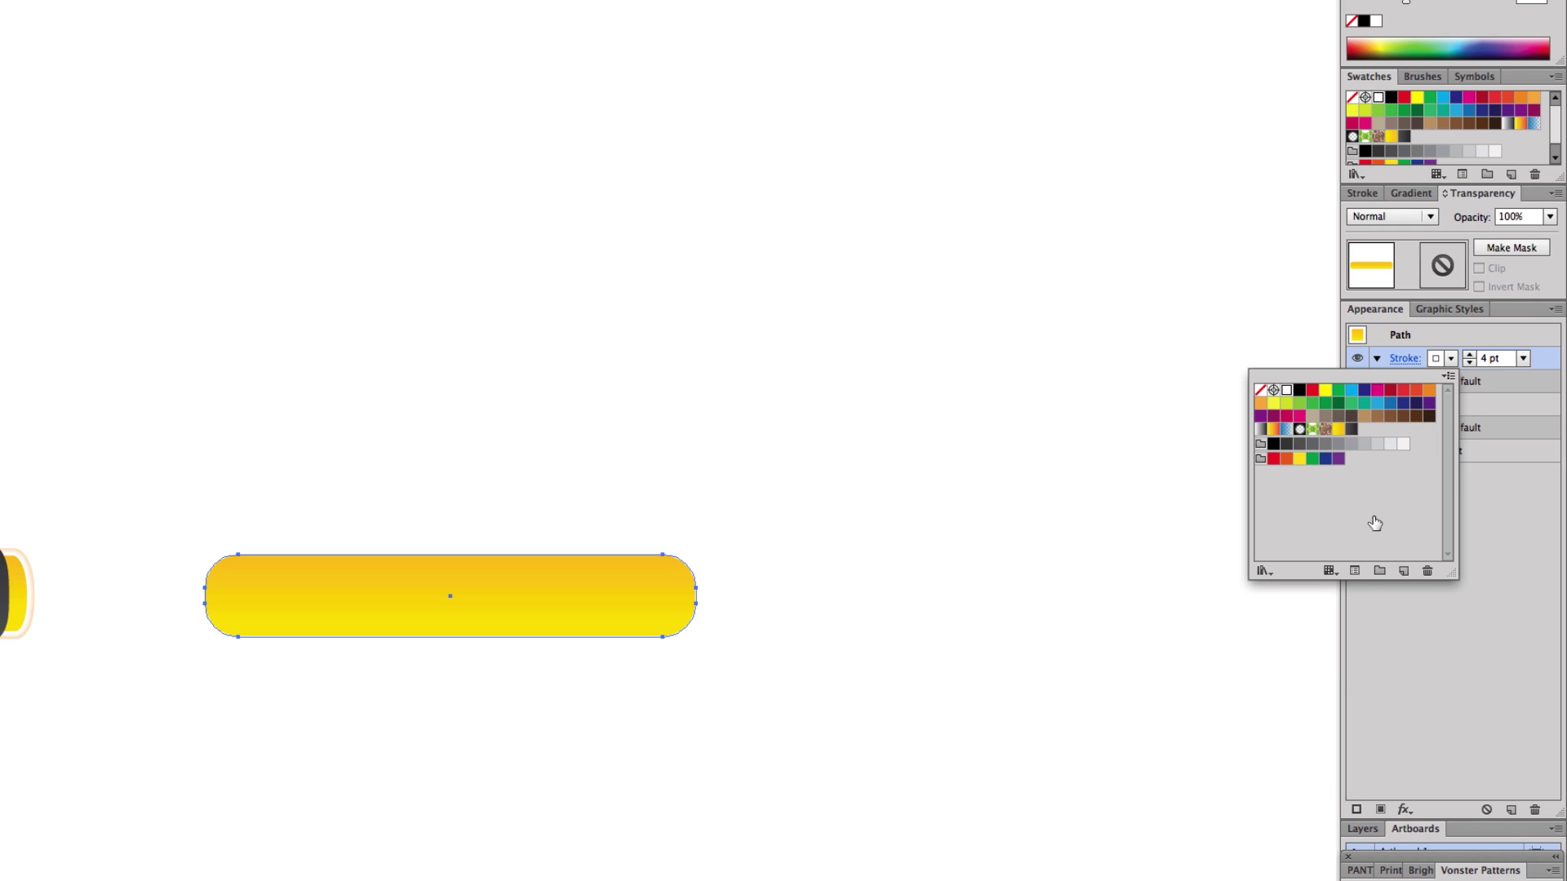
Step: Duplicate the bar's white stroke and colour the upper copy red
left_click(1509, 811)
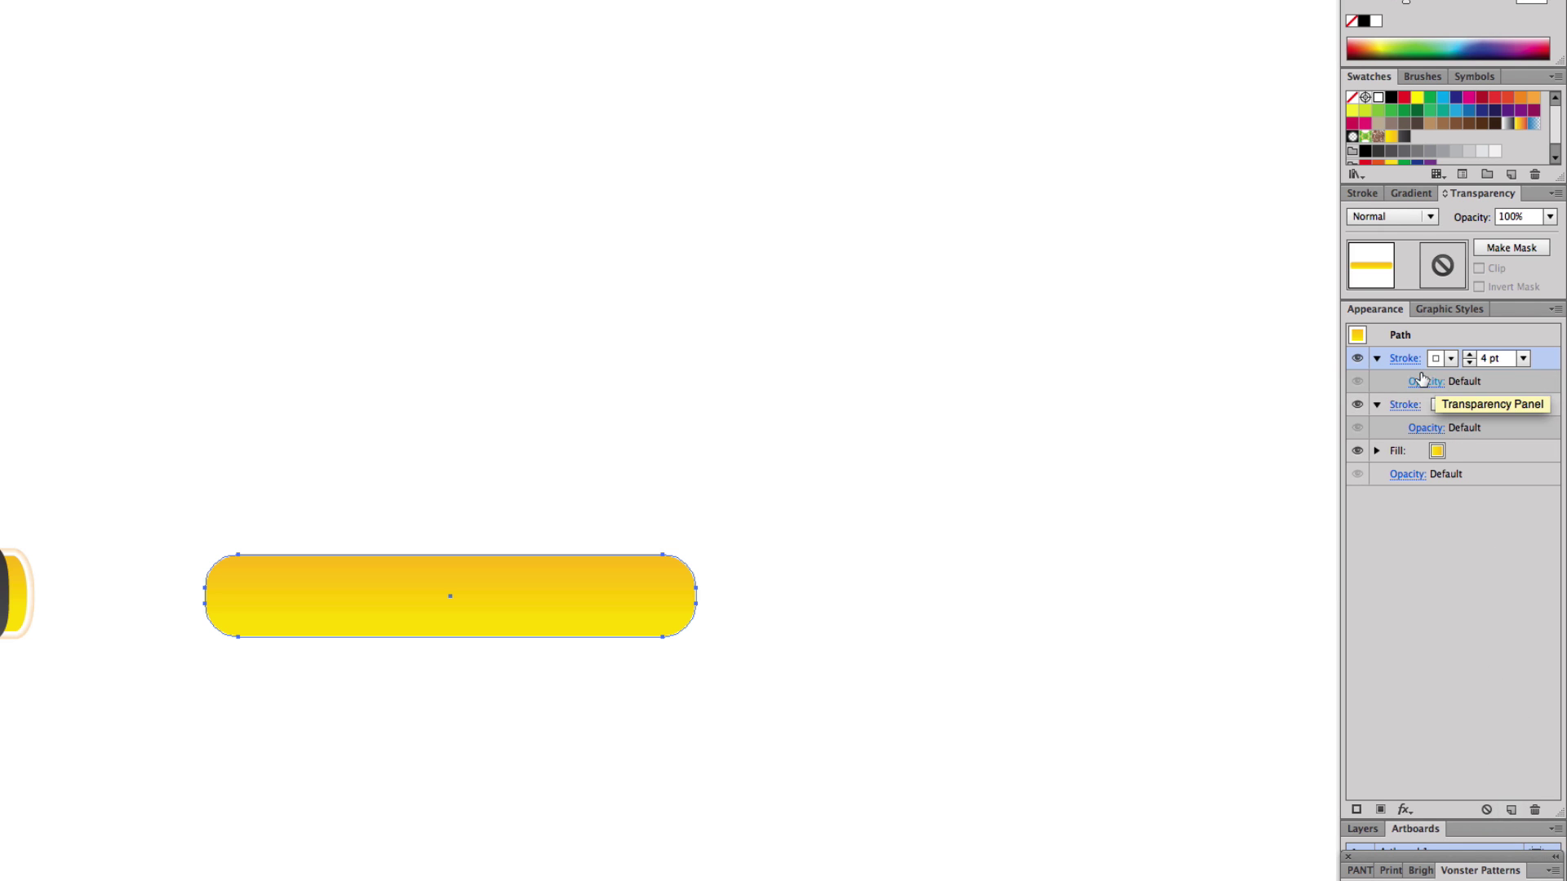
left_click(1451, 360)
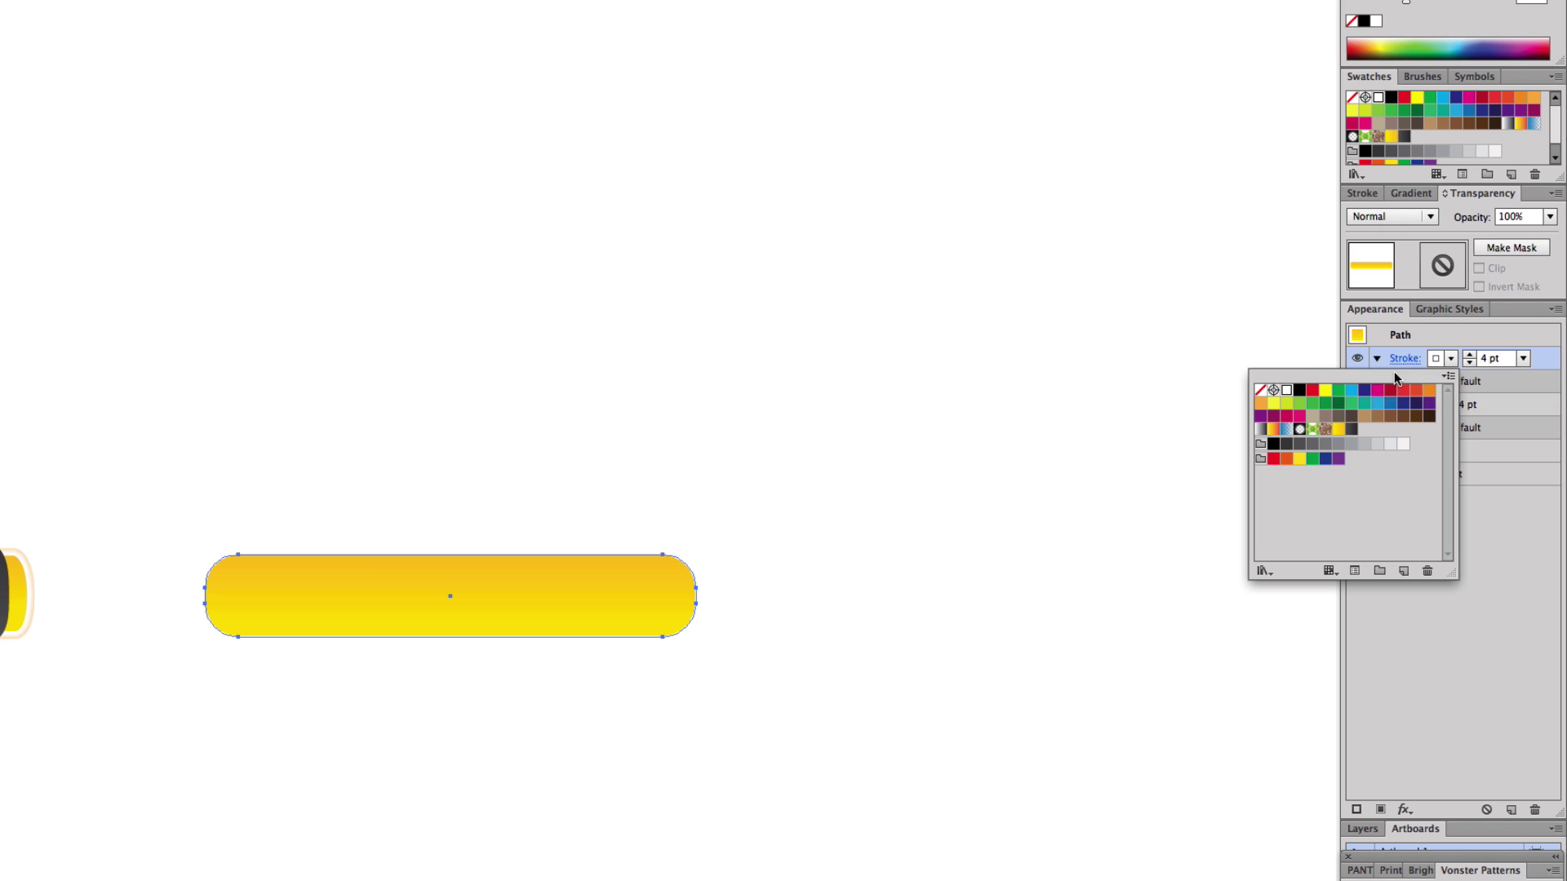
left_click(1312, 391)
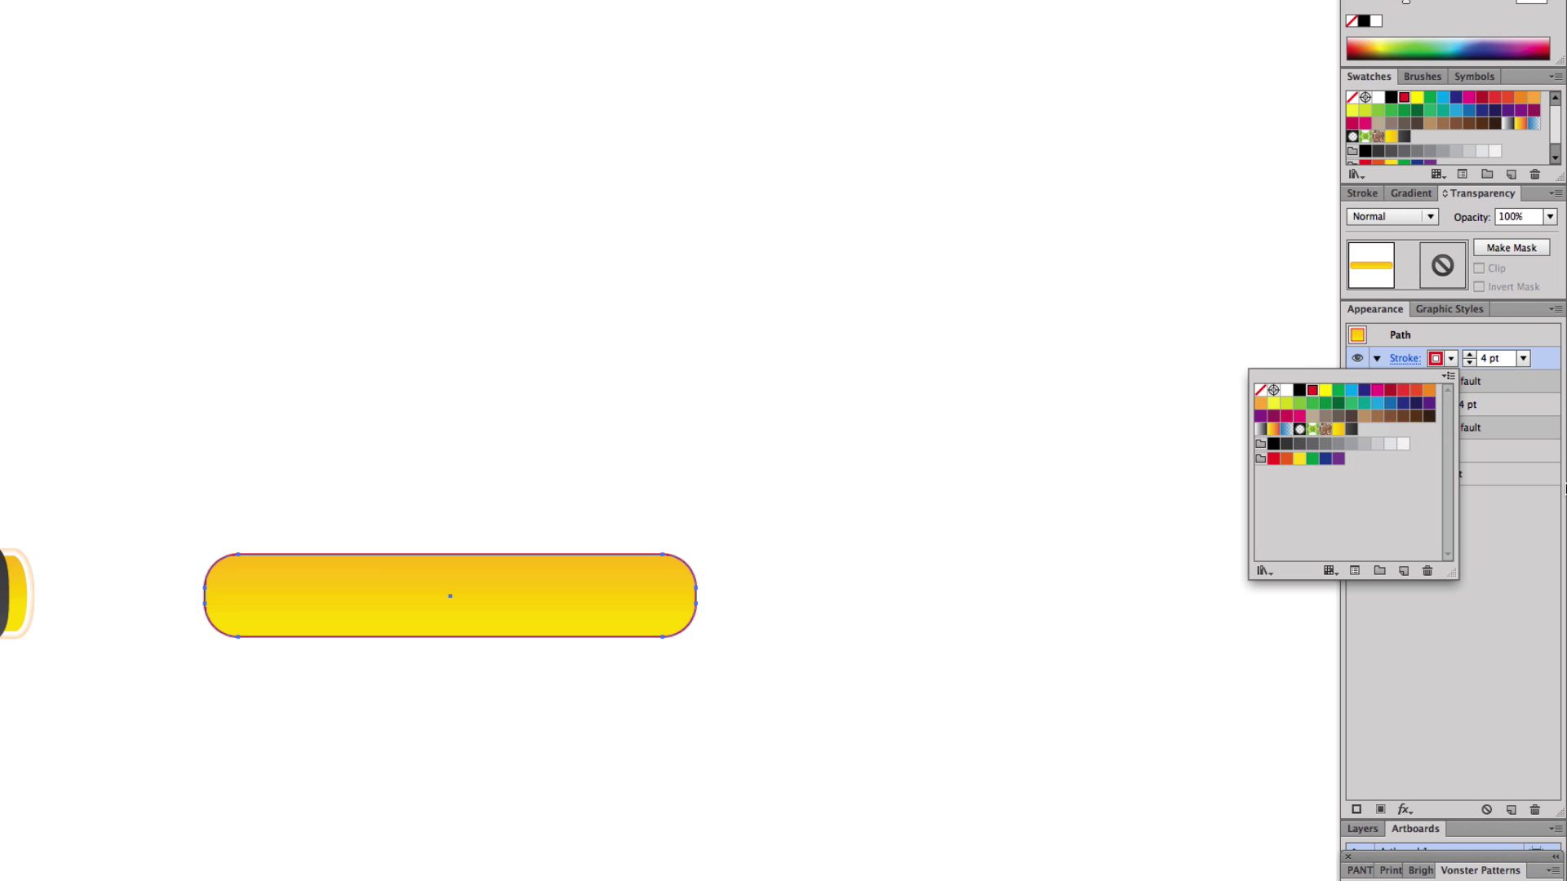
left_click(1550, 571)
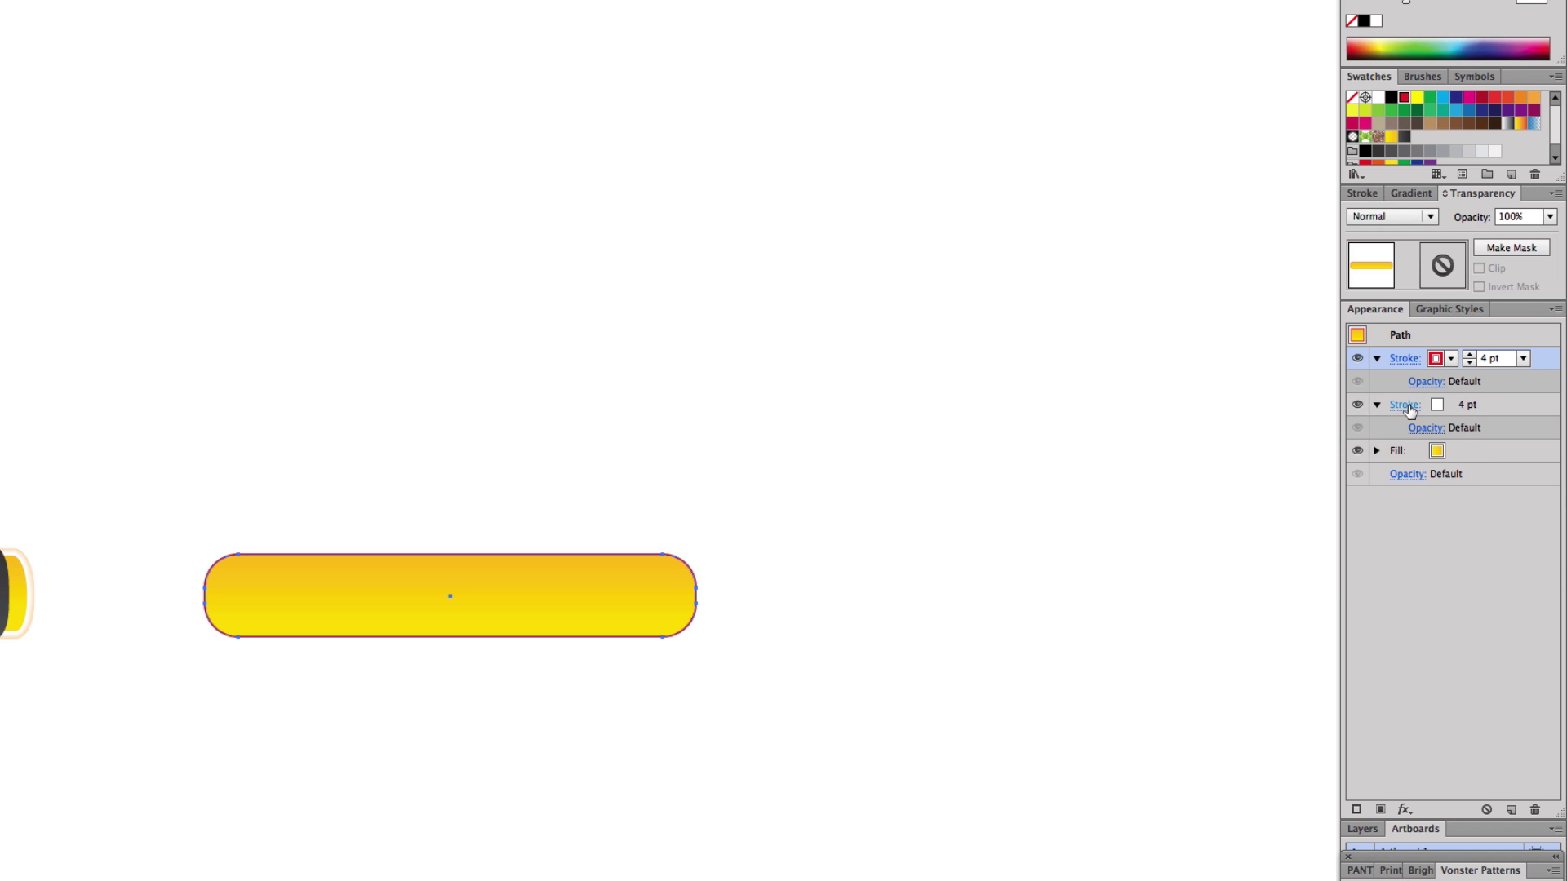
Step: Set the weight of the bar's lower white stroke to 19 pt
left_click(1463, 405)
left_click(1468, 402)
left_click(1468, 401)
left_click(1468, 401)
left_click(1468, 401)
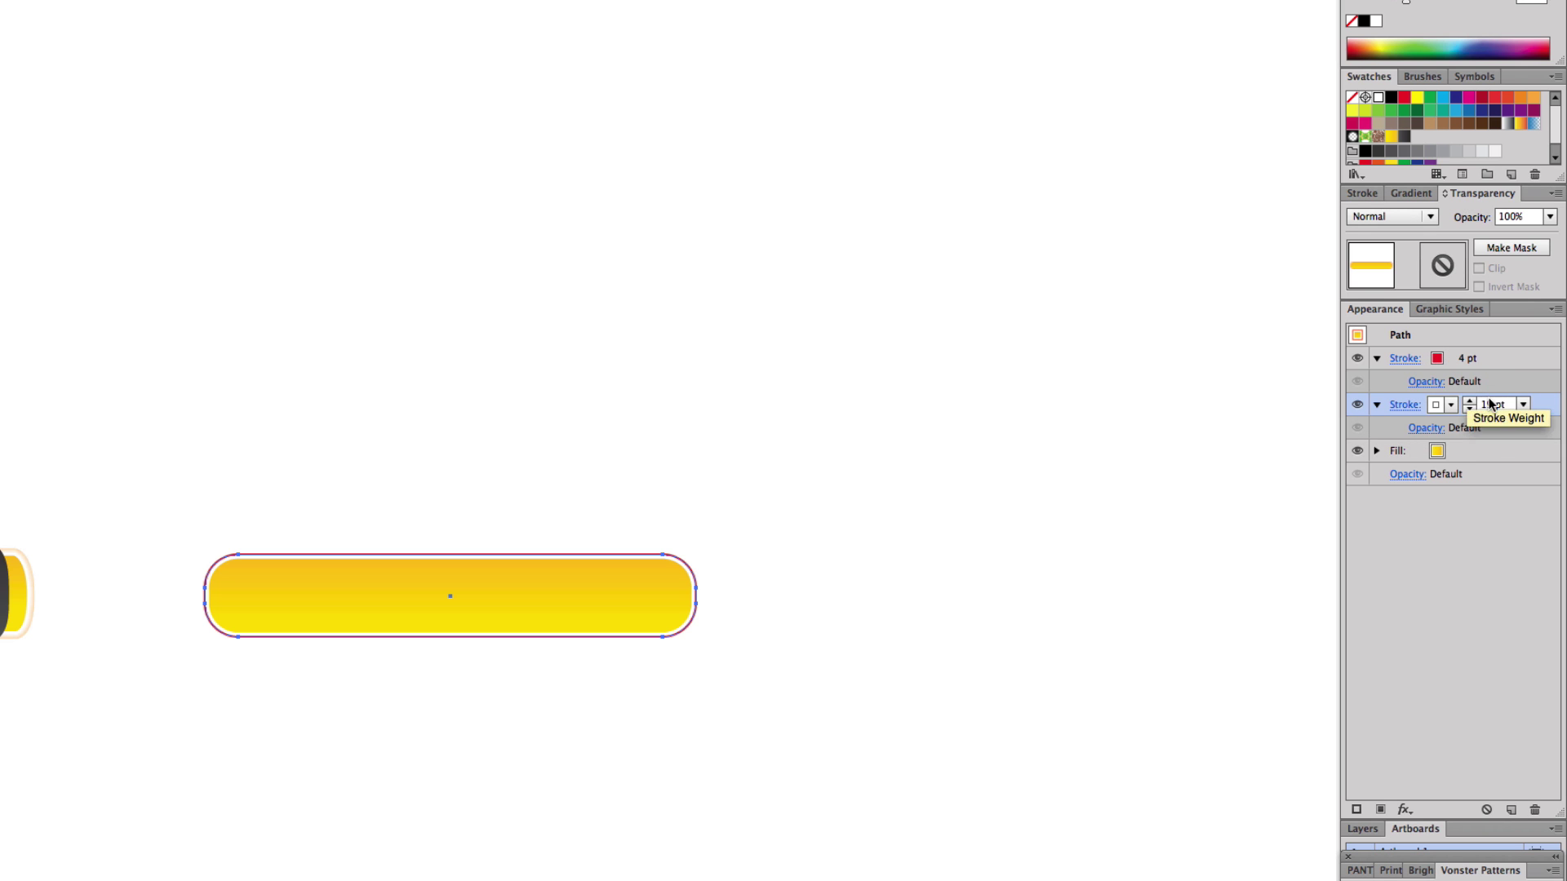
left_click(1407, 363)
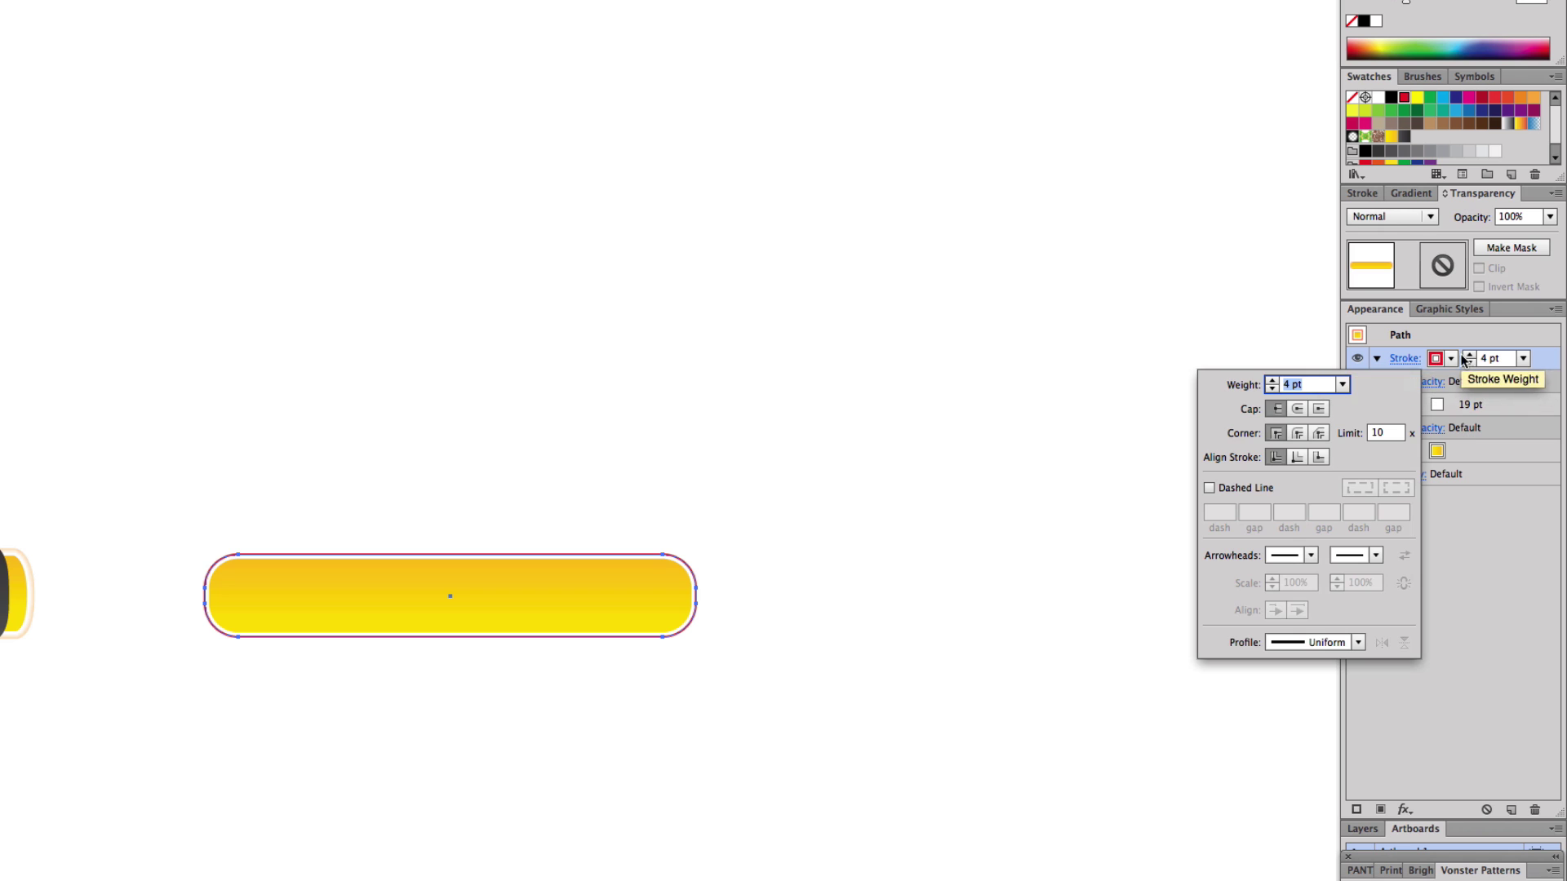
left_click(1469, 355)
left_click(1469, 356)
left_click(1469, 356)
left_click(1469, 356)
left_click(1470, 356)
left_click(1470, 355)
left_click(1469, 362)
left_click(1470, 362)
left_click(1470, 362)
left_click(1470, 362)
left_click(1469, 362)
left_click(1469, 362)
Step: Set the lower white stroke's weight to 27 pt and the upper red stroke's weight to 6 pt
left_click(1404, 405)
left_click(1469, 401)
left_click(1470, 401)
left_click(1469, 402)
left_click(1469, 401)
left_click(1470, 402)
left_click(1469, 401)
left_click(1470, 401)
left_click(1469, 401)
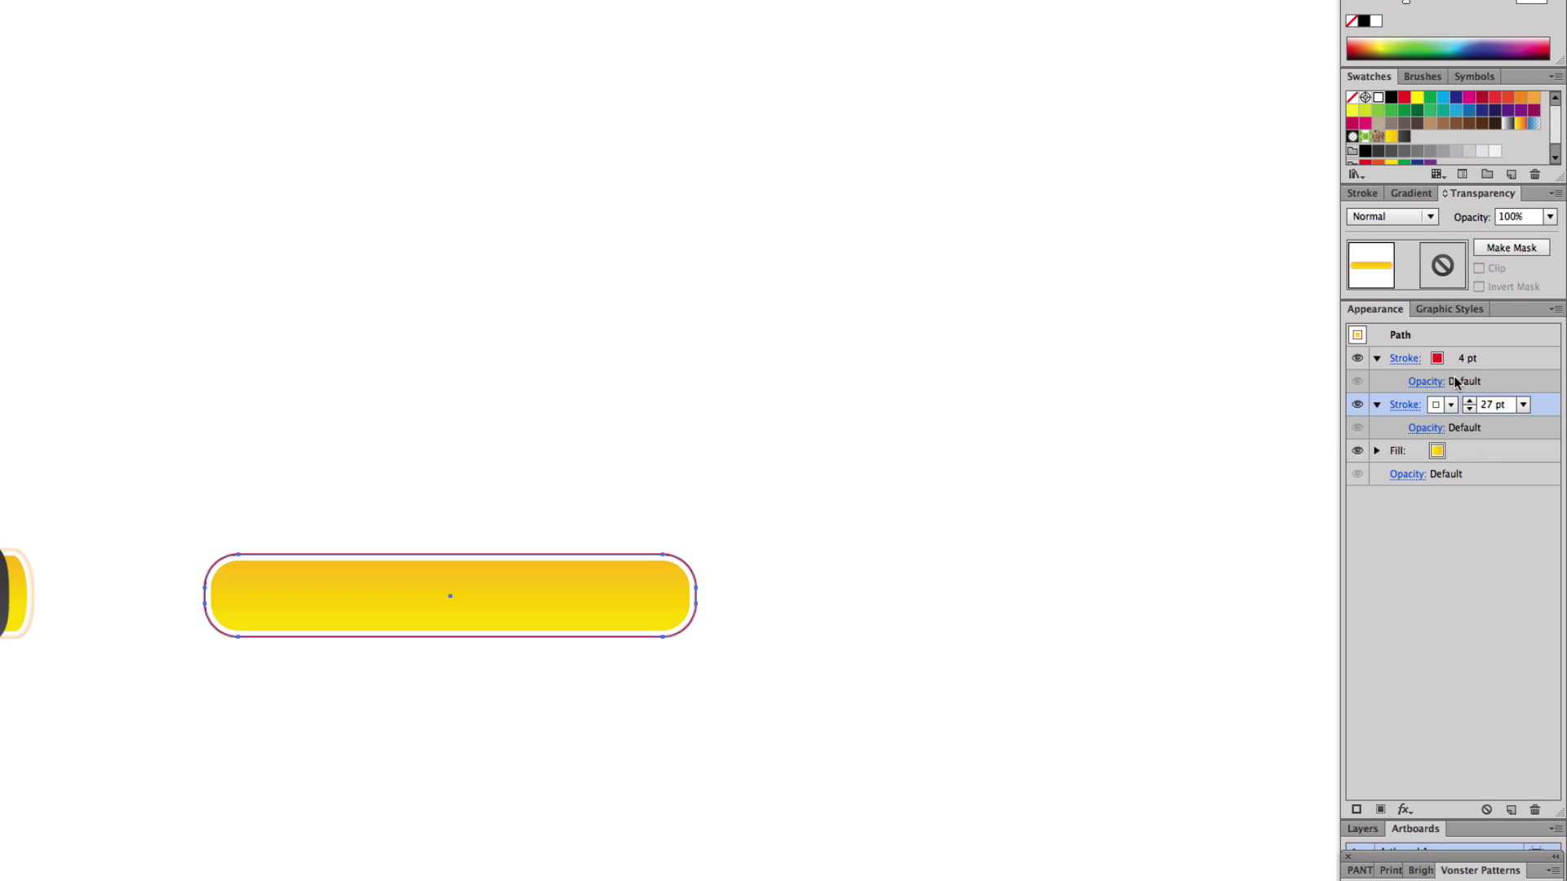
left_click(1404, 358)
left_click(1469, 355)
left_click(1469, 355)
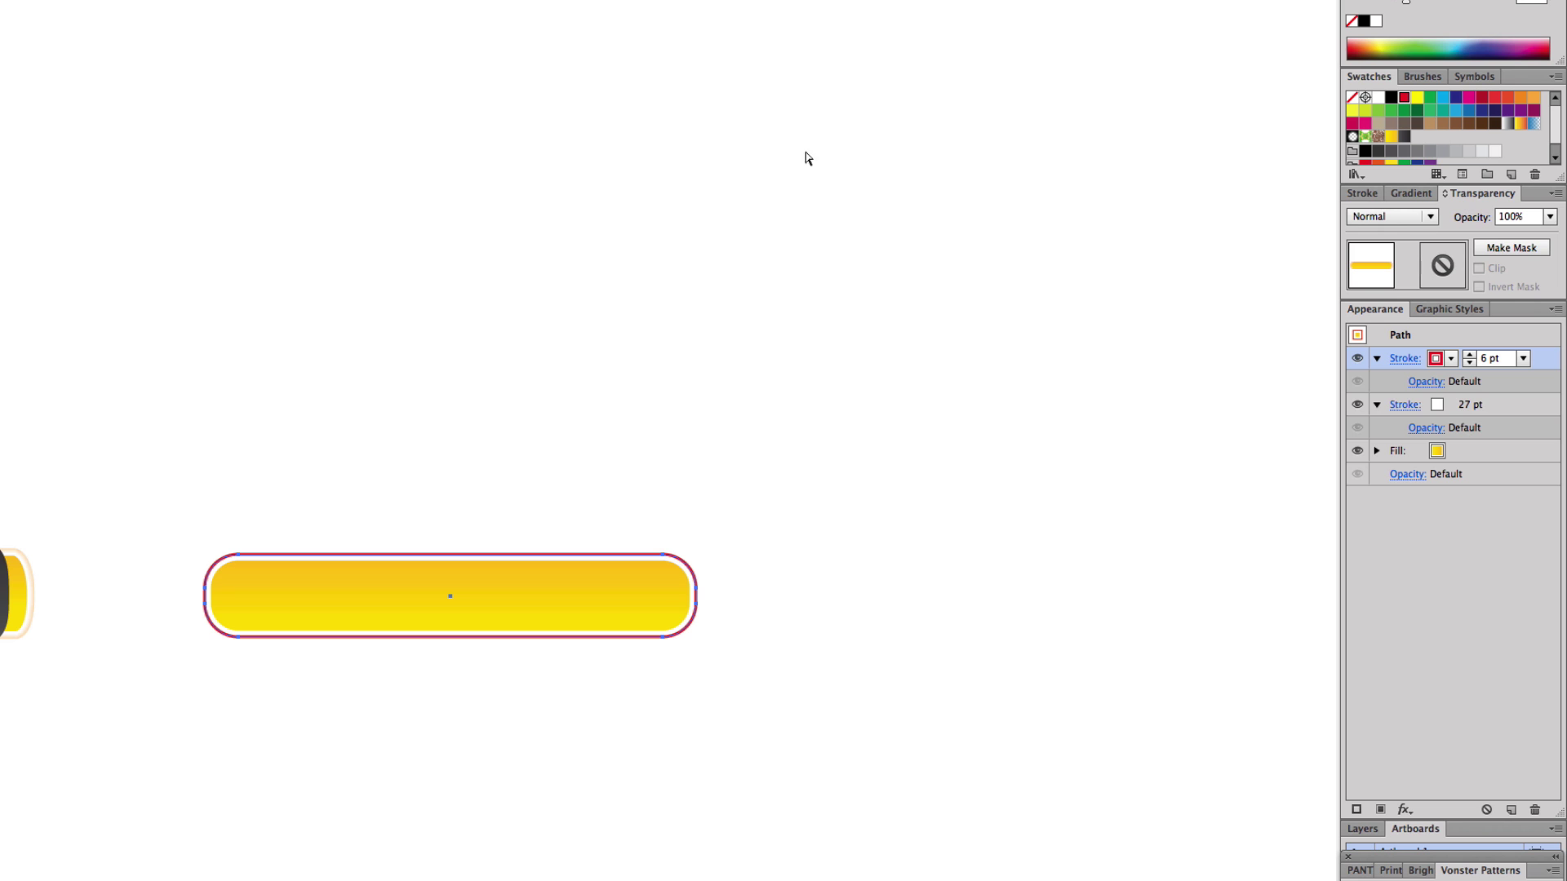
Step: Replace the upper stroke's red with the linear yellow-orange gradient, apply it across the stroke, and deselect the bar
left_click(1417, 197)
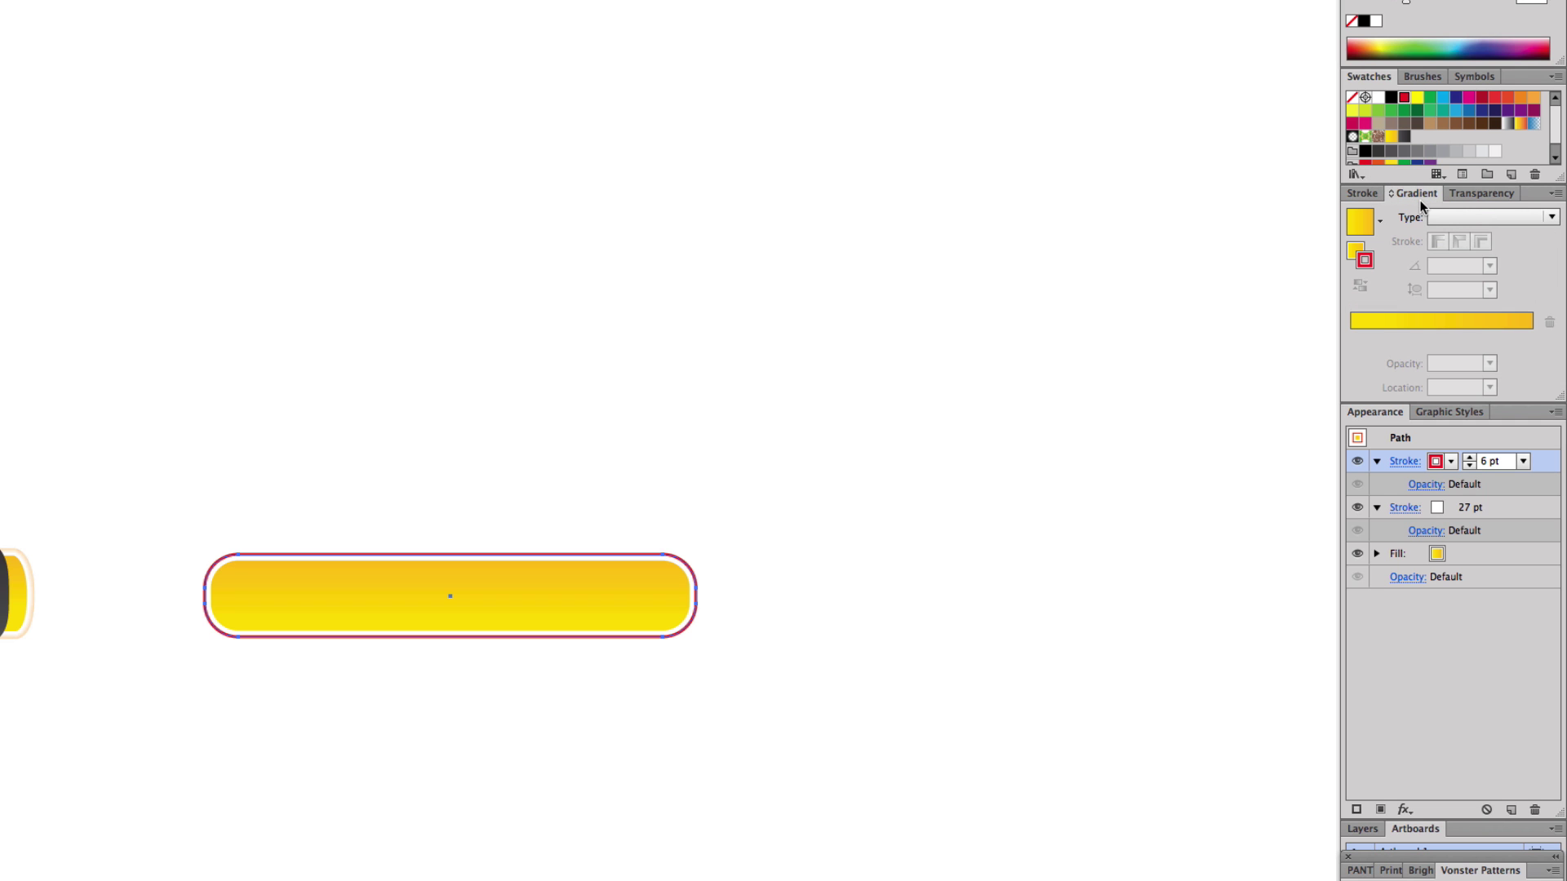
left_click(1427, 324)
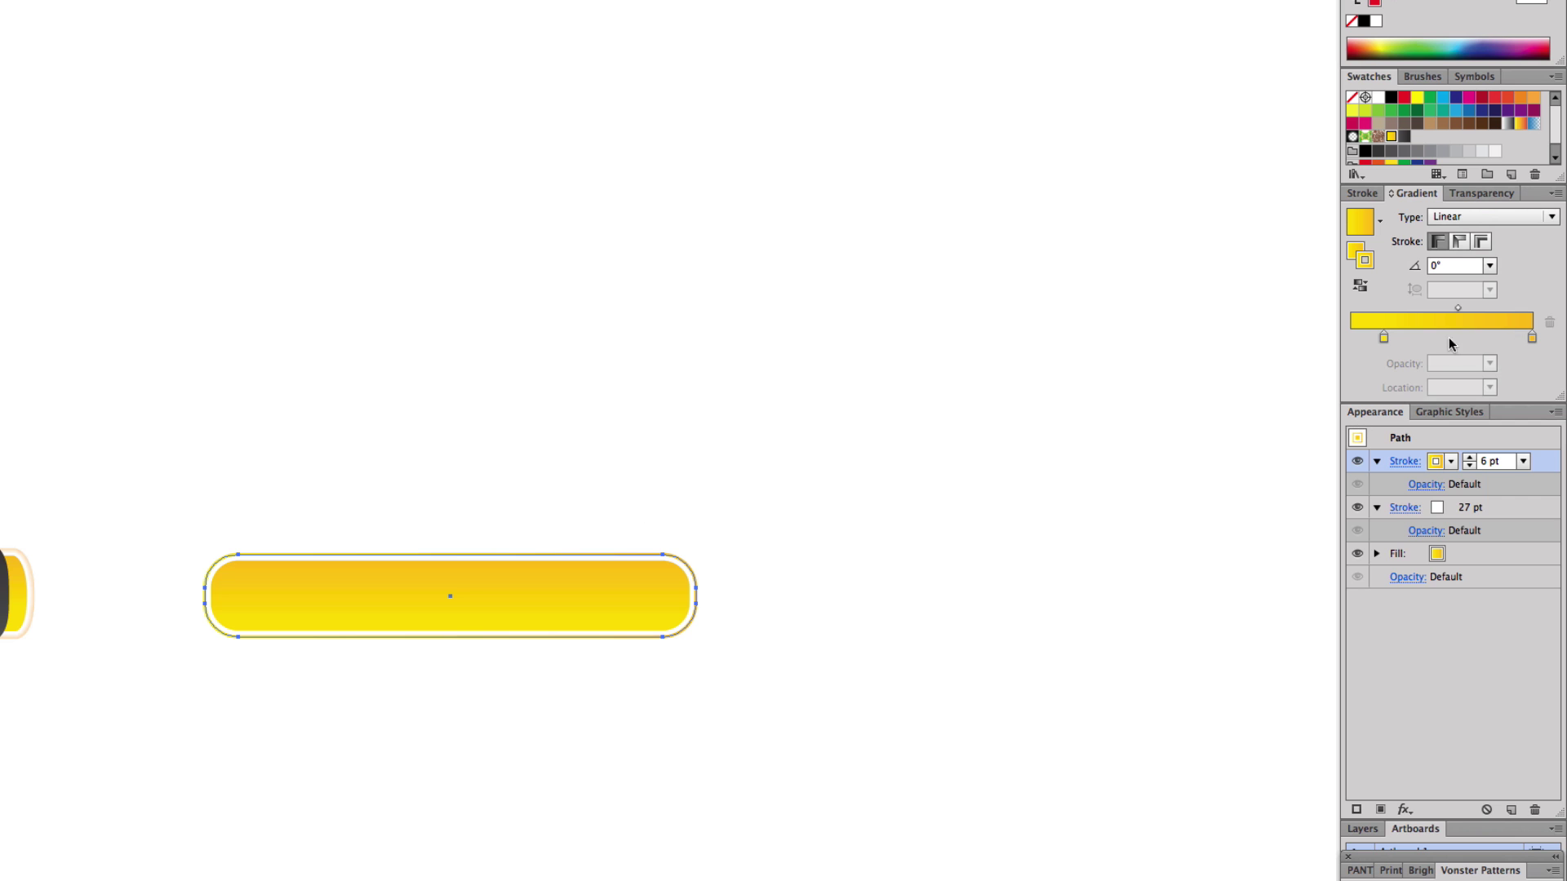
left_click(1480, 243)
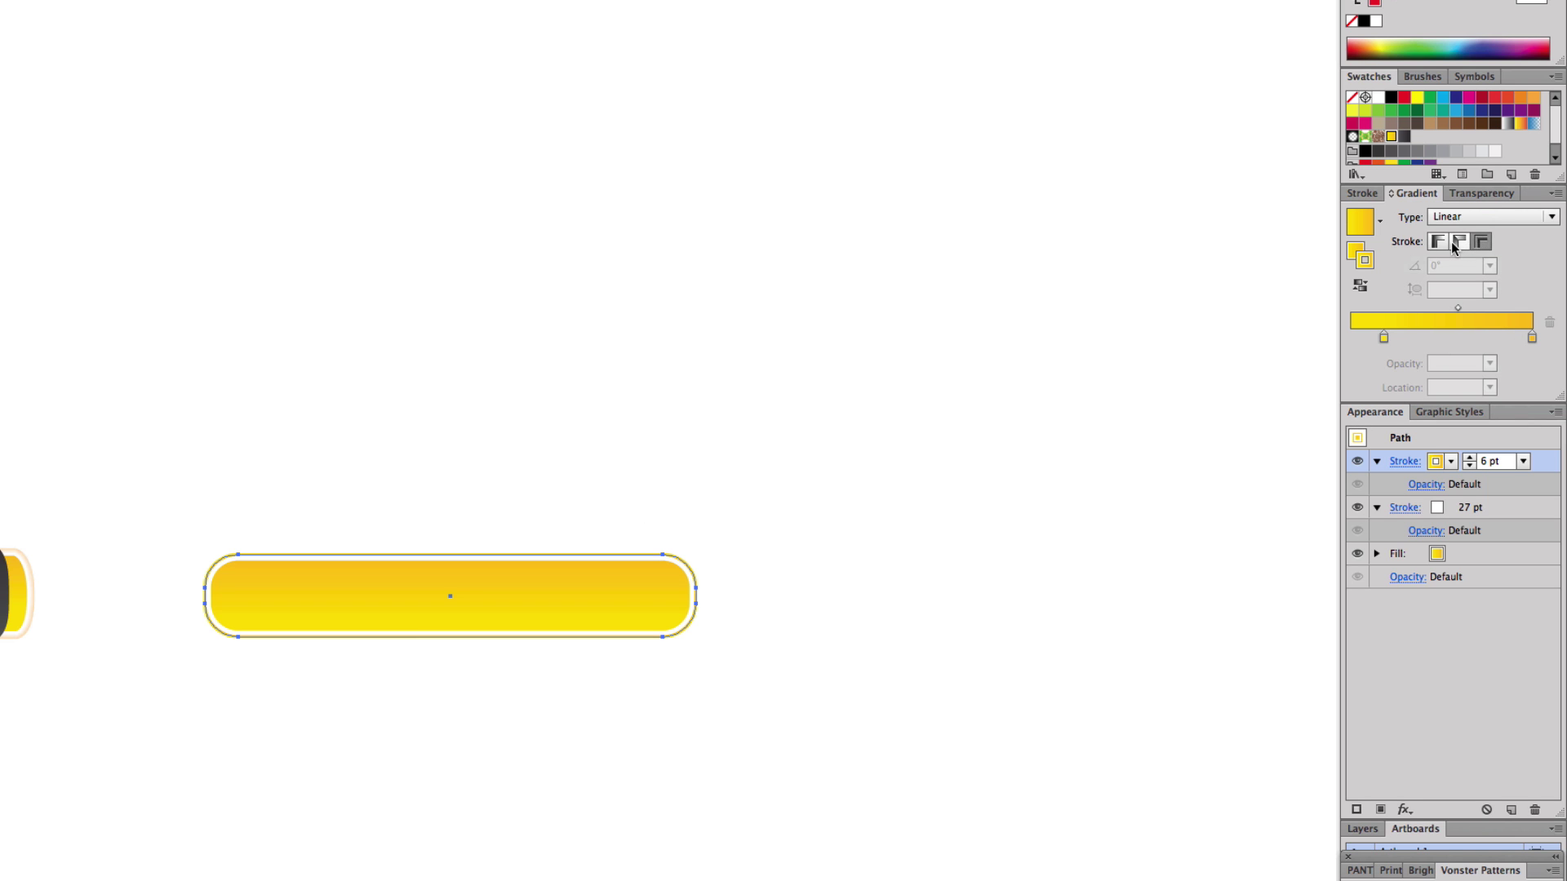
left_click(1438, 242)
left_click(1479, 242)
left_click(913, 325)
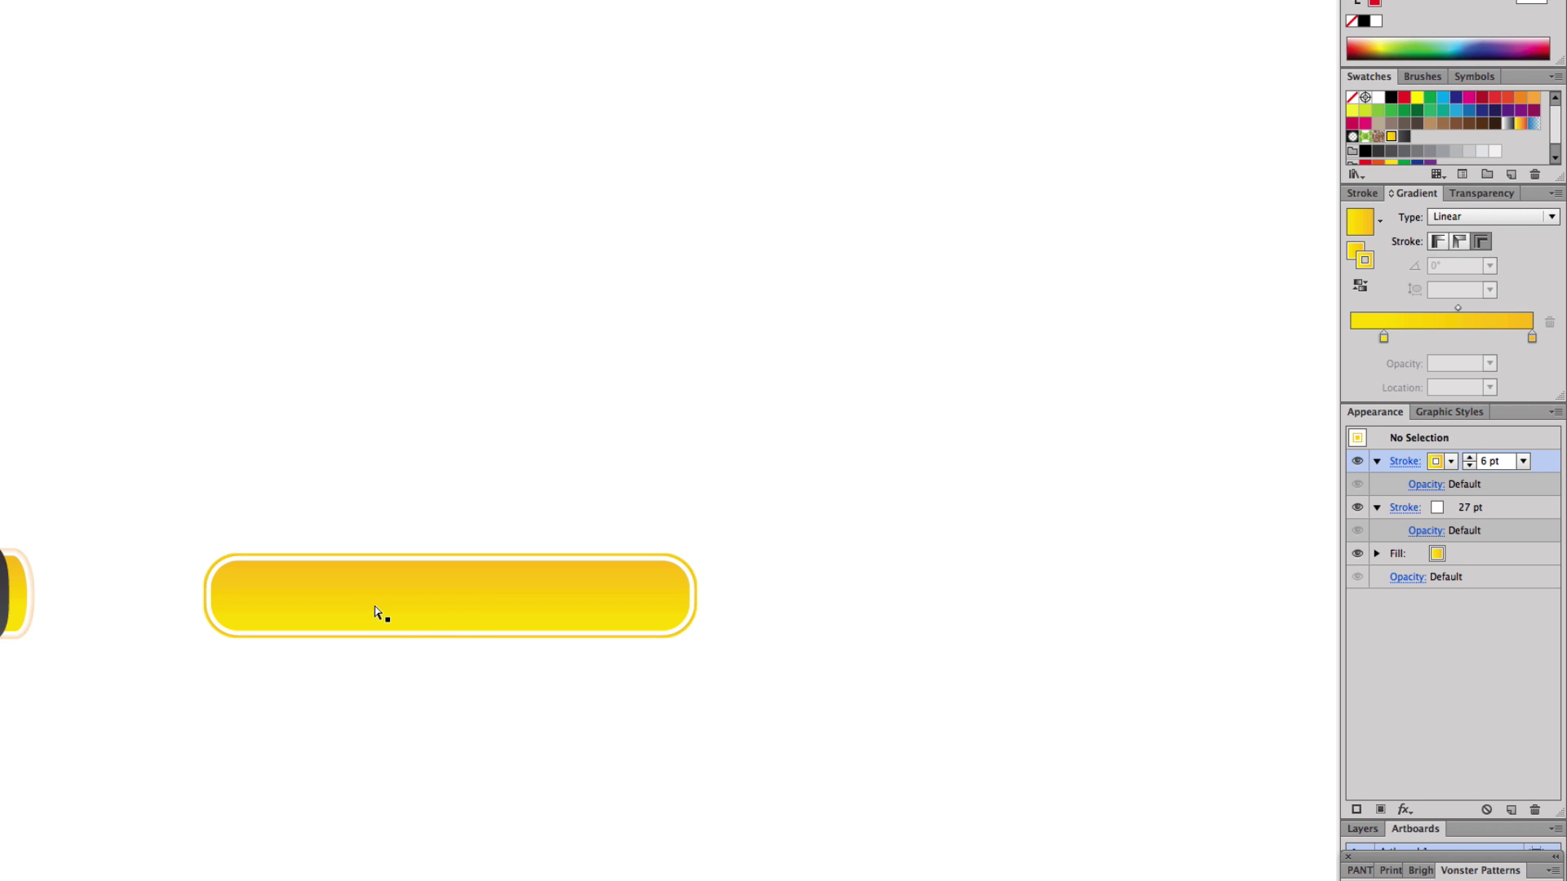
Step: Inspect the outer outline of the finished logo and reselect the new bar
left_click(31, 595)
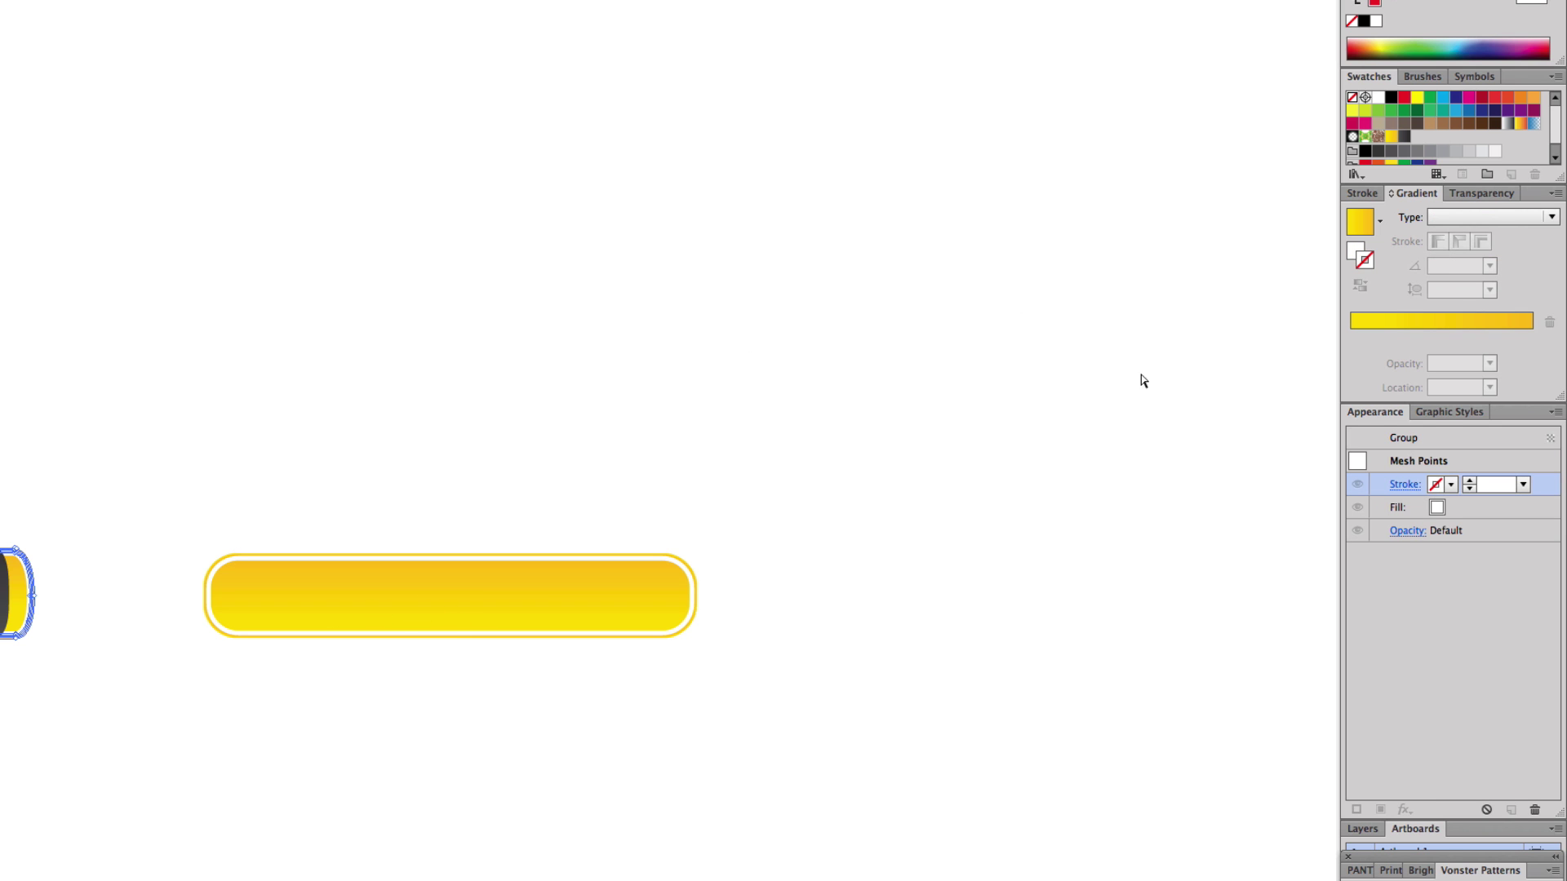
left_click(29, 475)
left_click(300, 555)
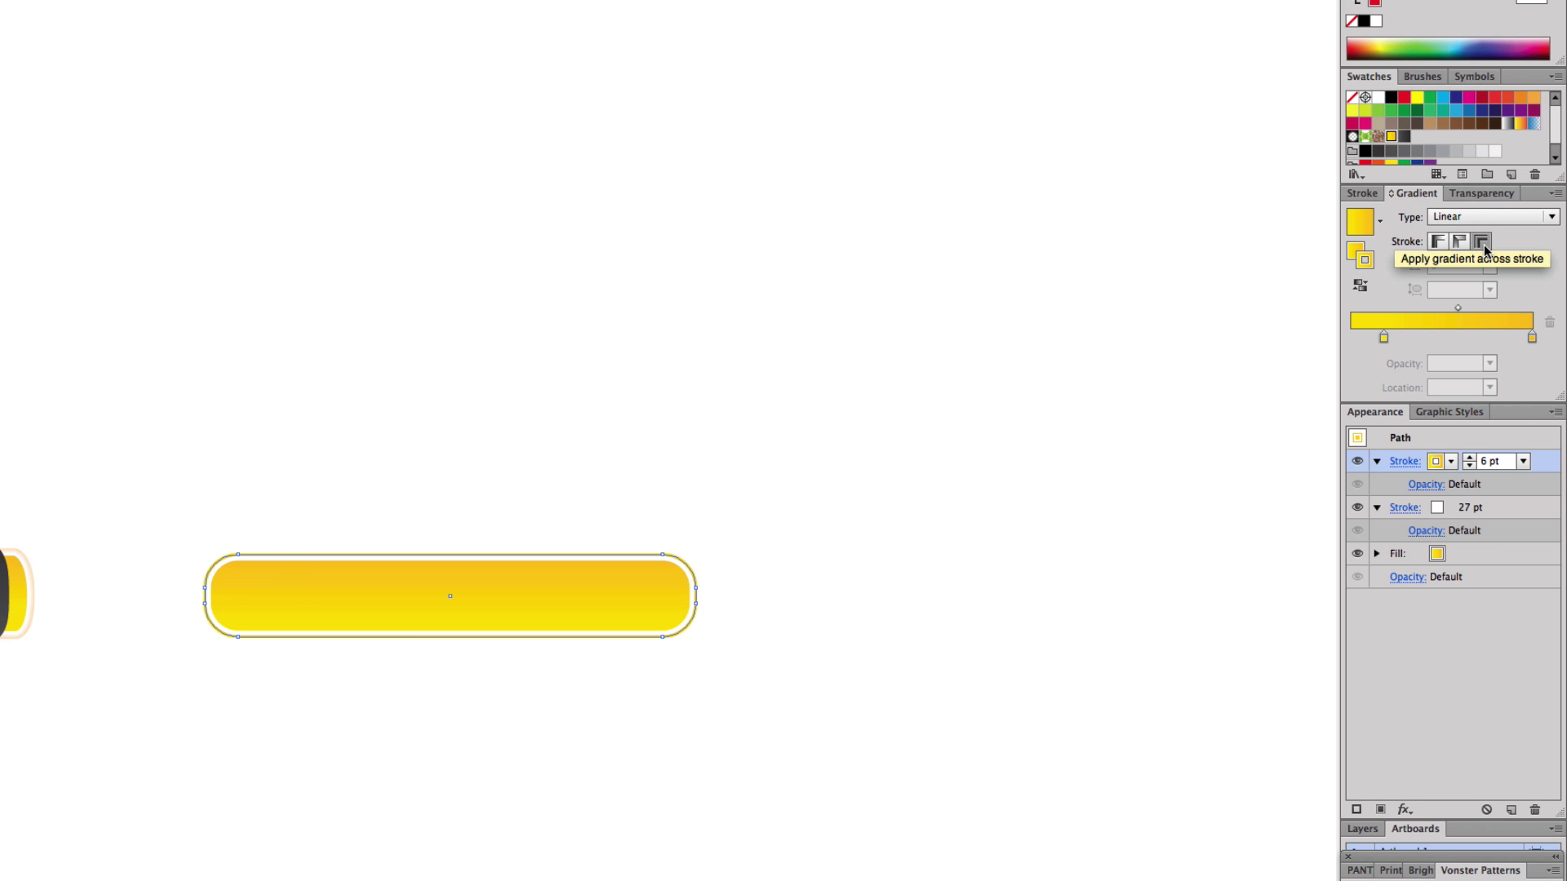
Step: Change the upper stroke's yellow gradient stop to white and apply the white-to-orange gradient across the stroke
left_click(1481, 242)
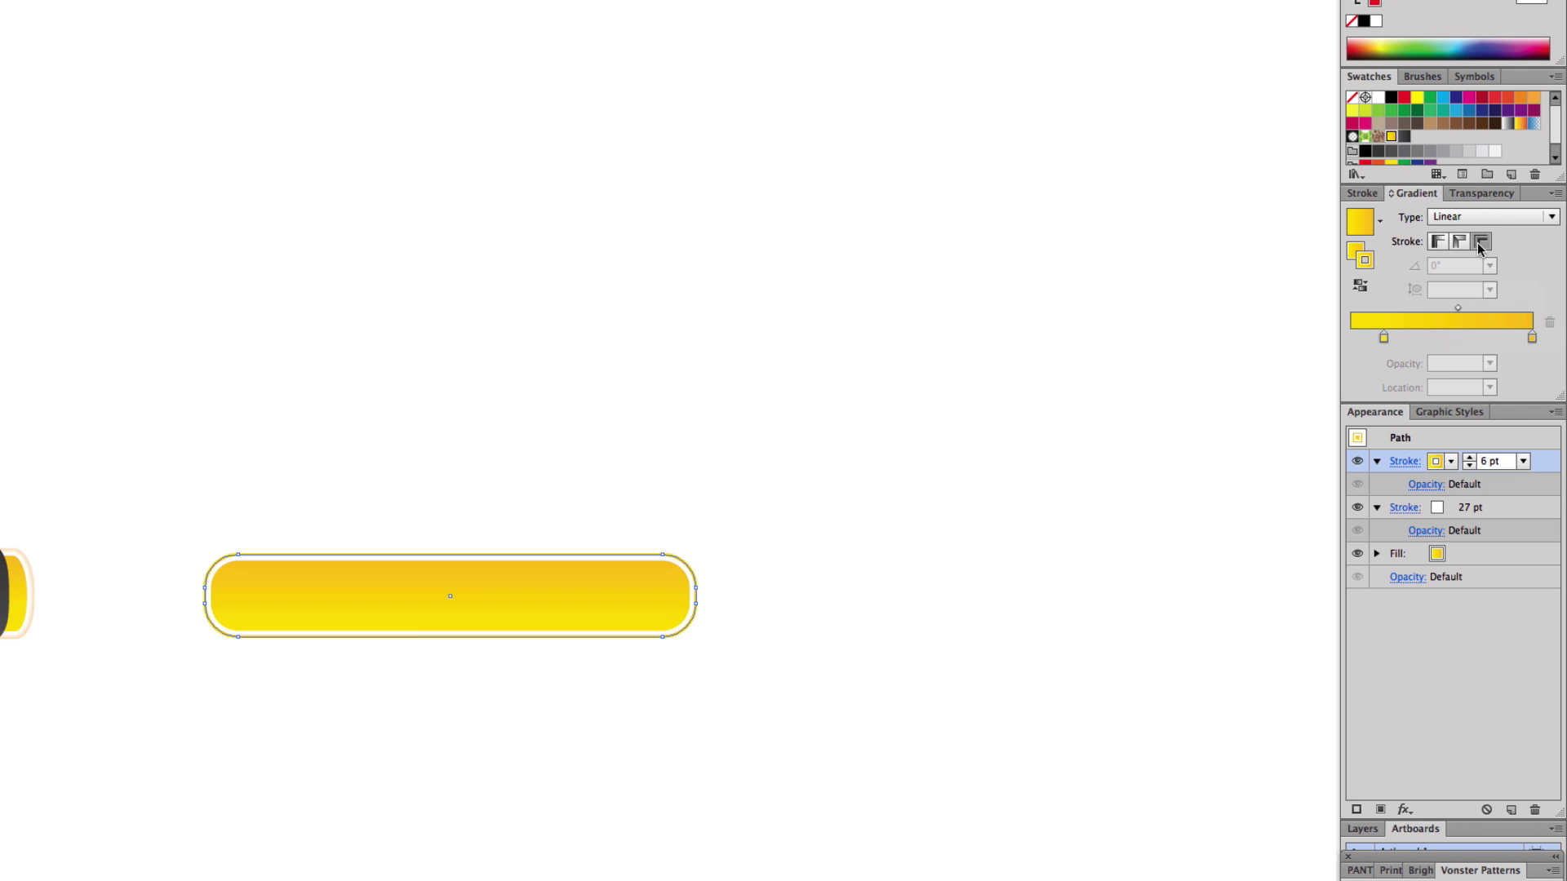
left_click_drag(1378, 97, 1384, 341)
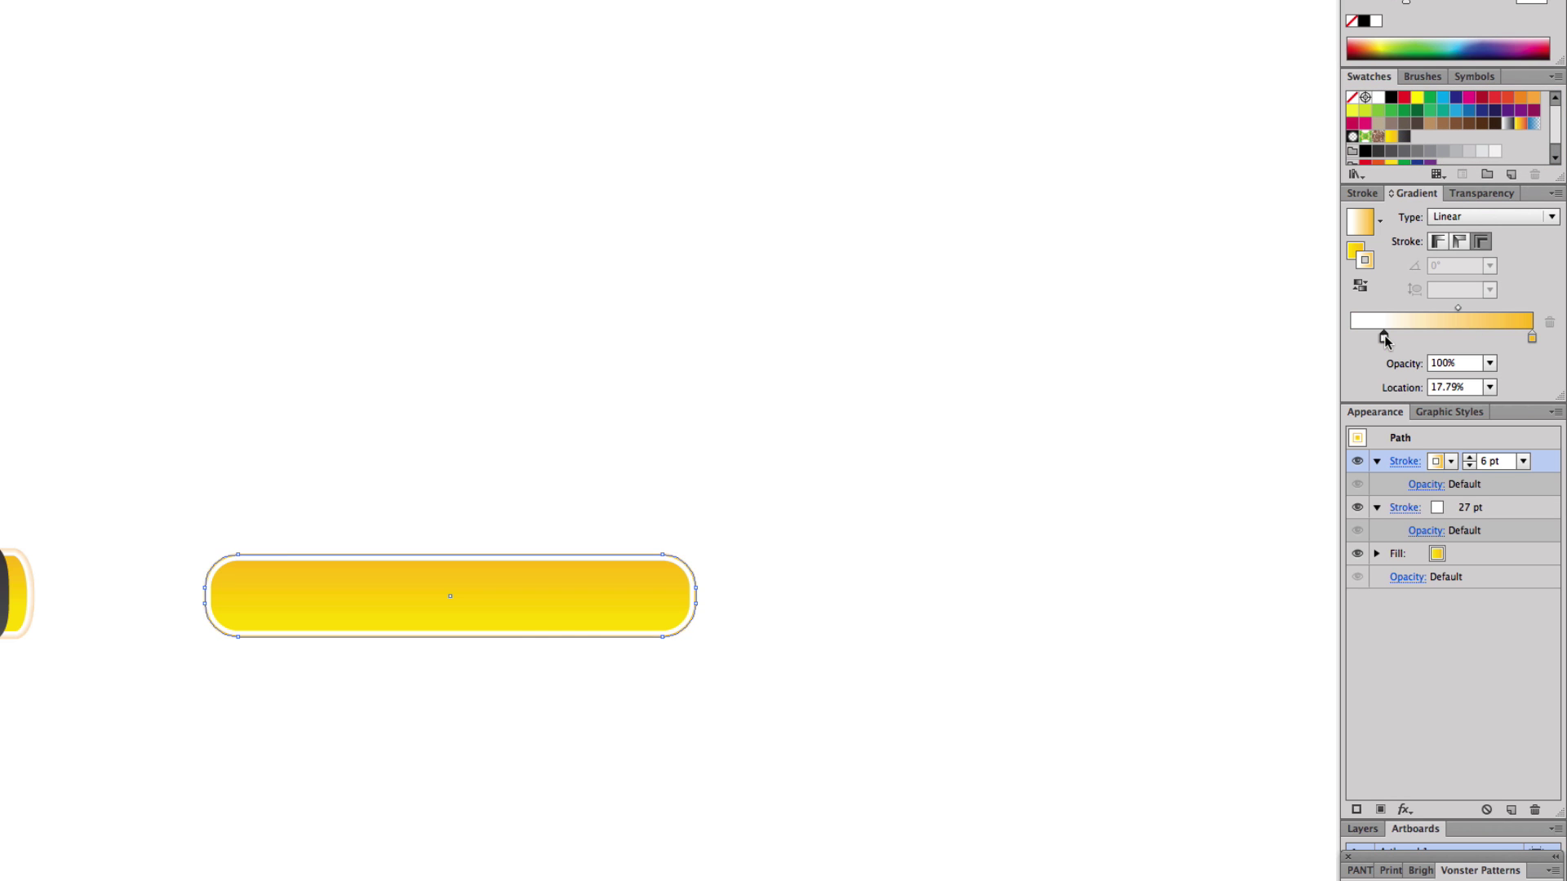
left_click(702, 578)
left_click(642, 560)
left_click(1459, 243)
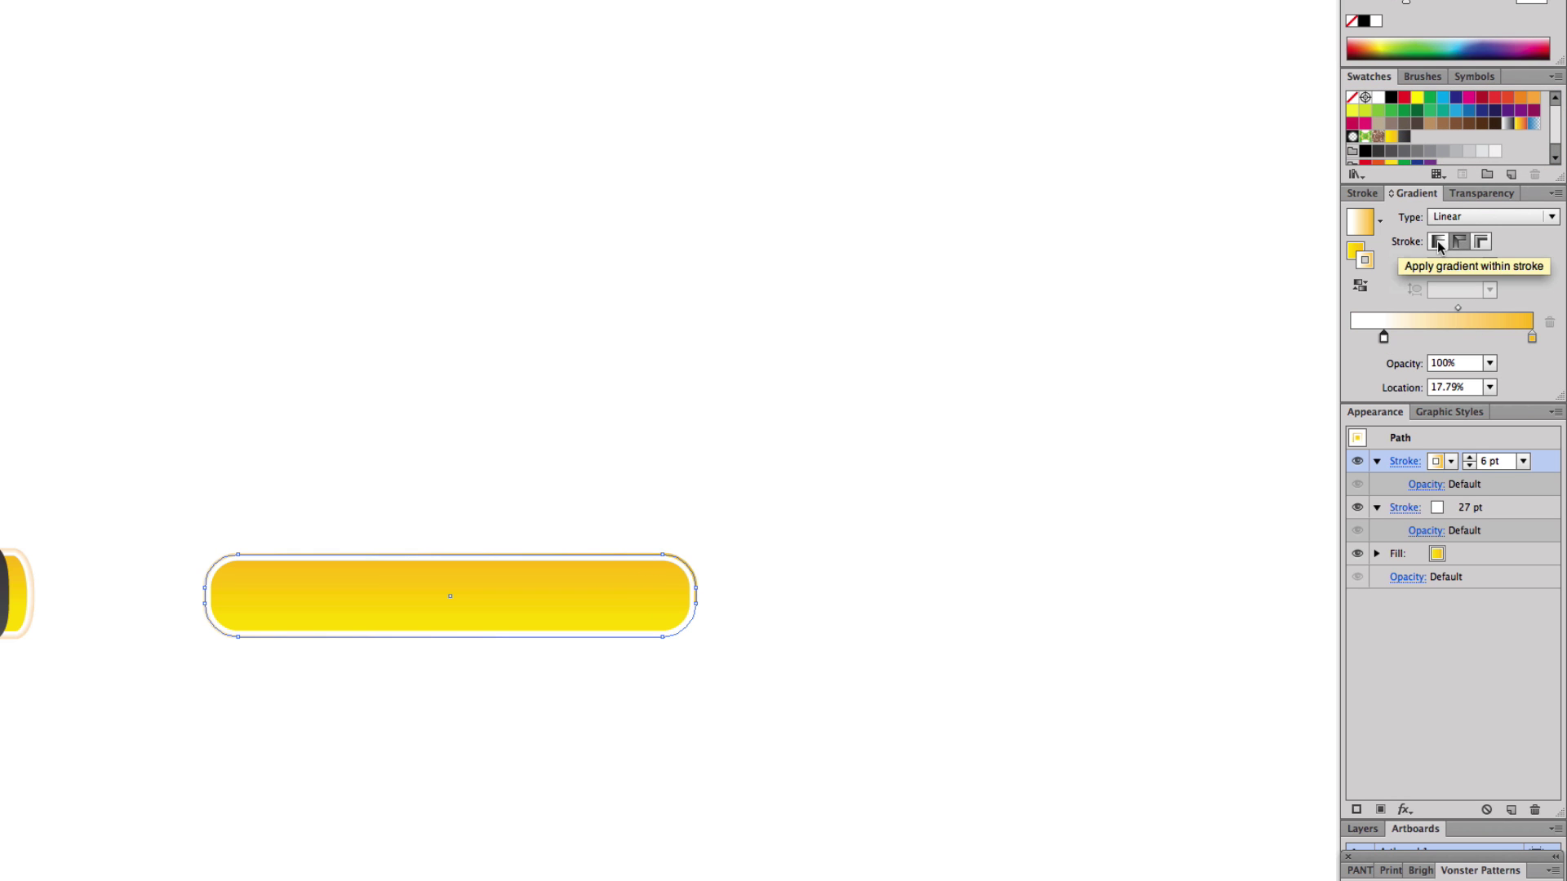
left_click(1439, 247)
left_click(1481, 243)
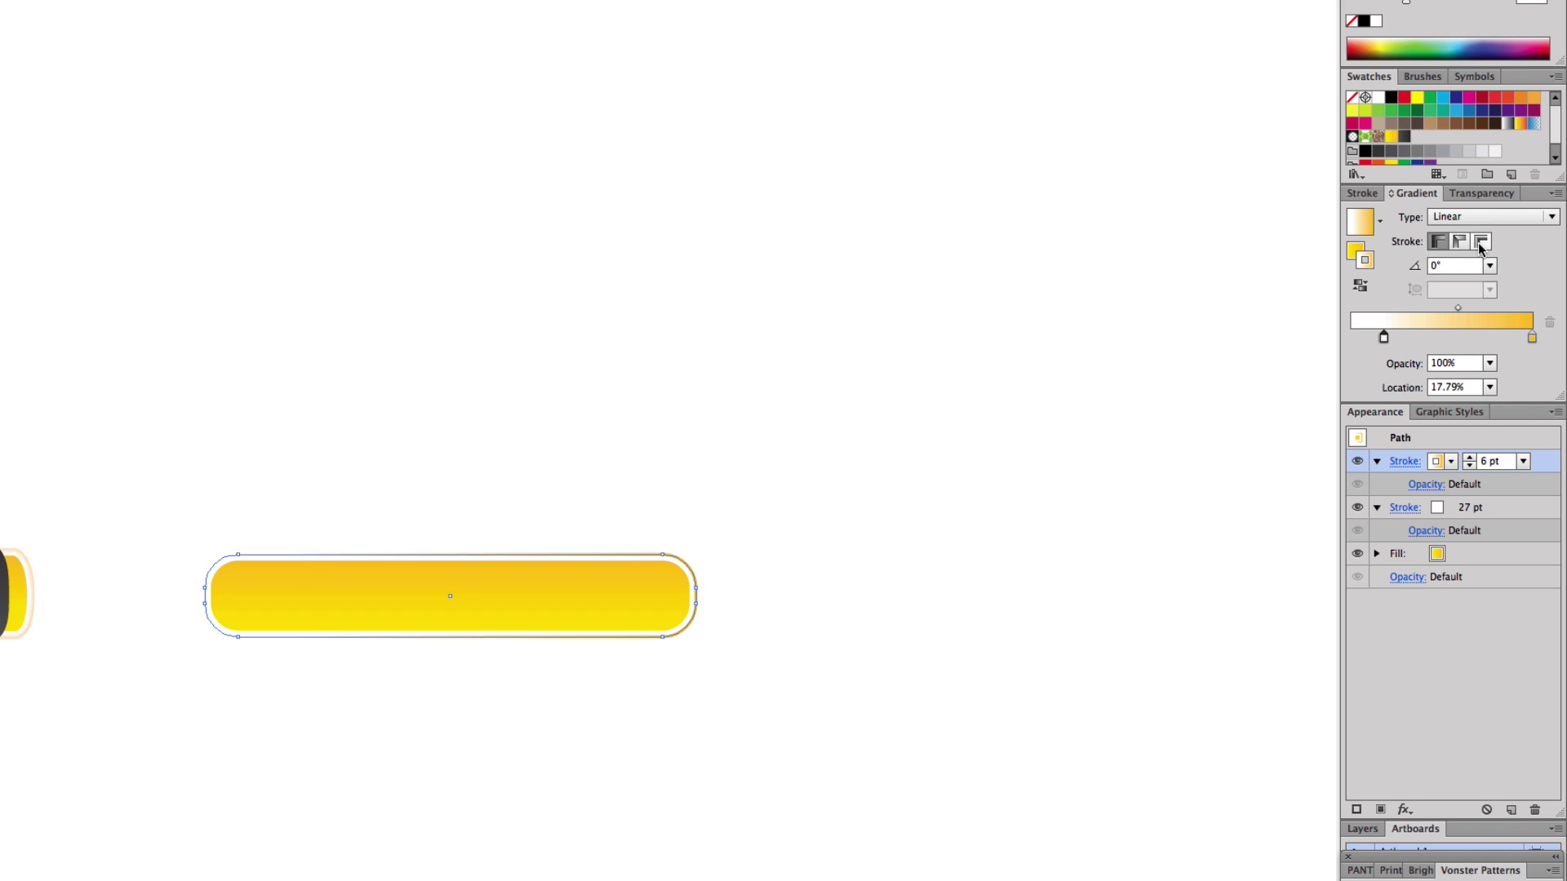
Step: Set the opacity of the bar's upper 6 pt gradient stroke to 40% and deselect the bar
left_click(1497, 194)
left_click(1549, 216)
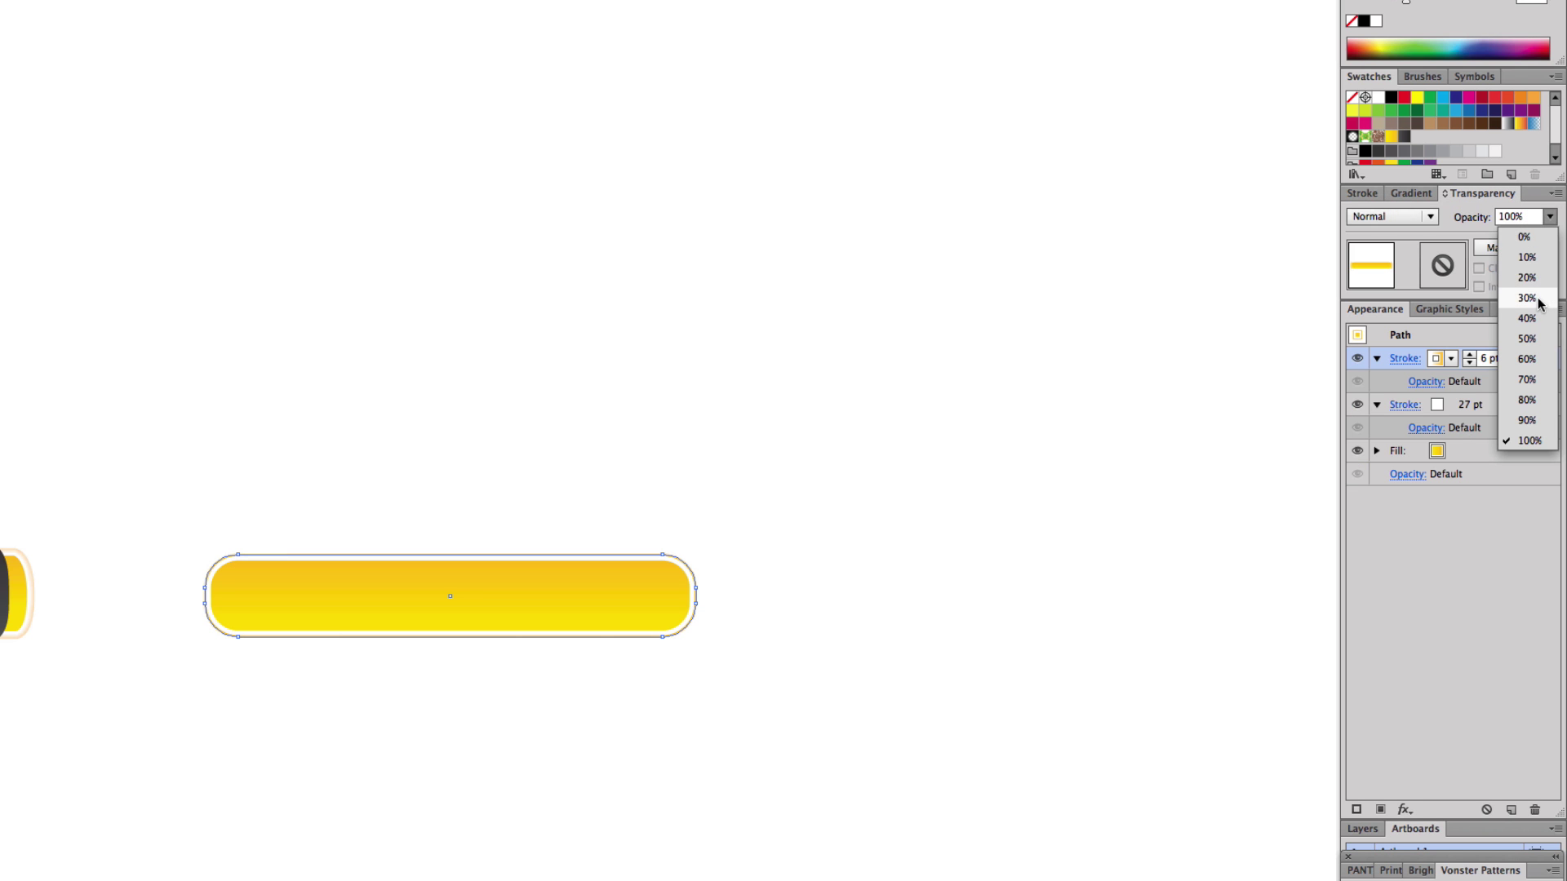
left_click(1526, 277)
left_click(1549, 216)
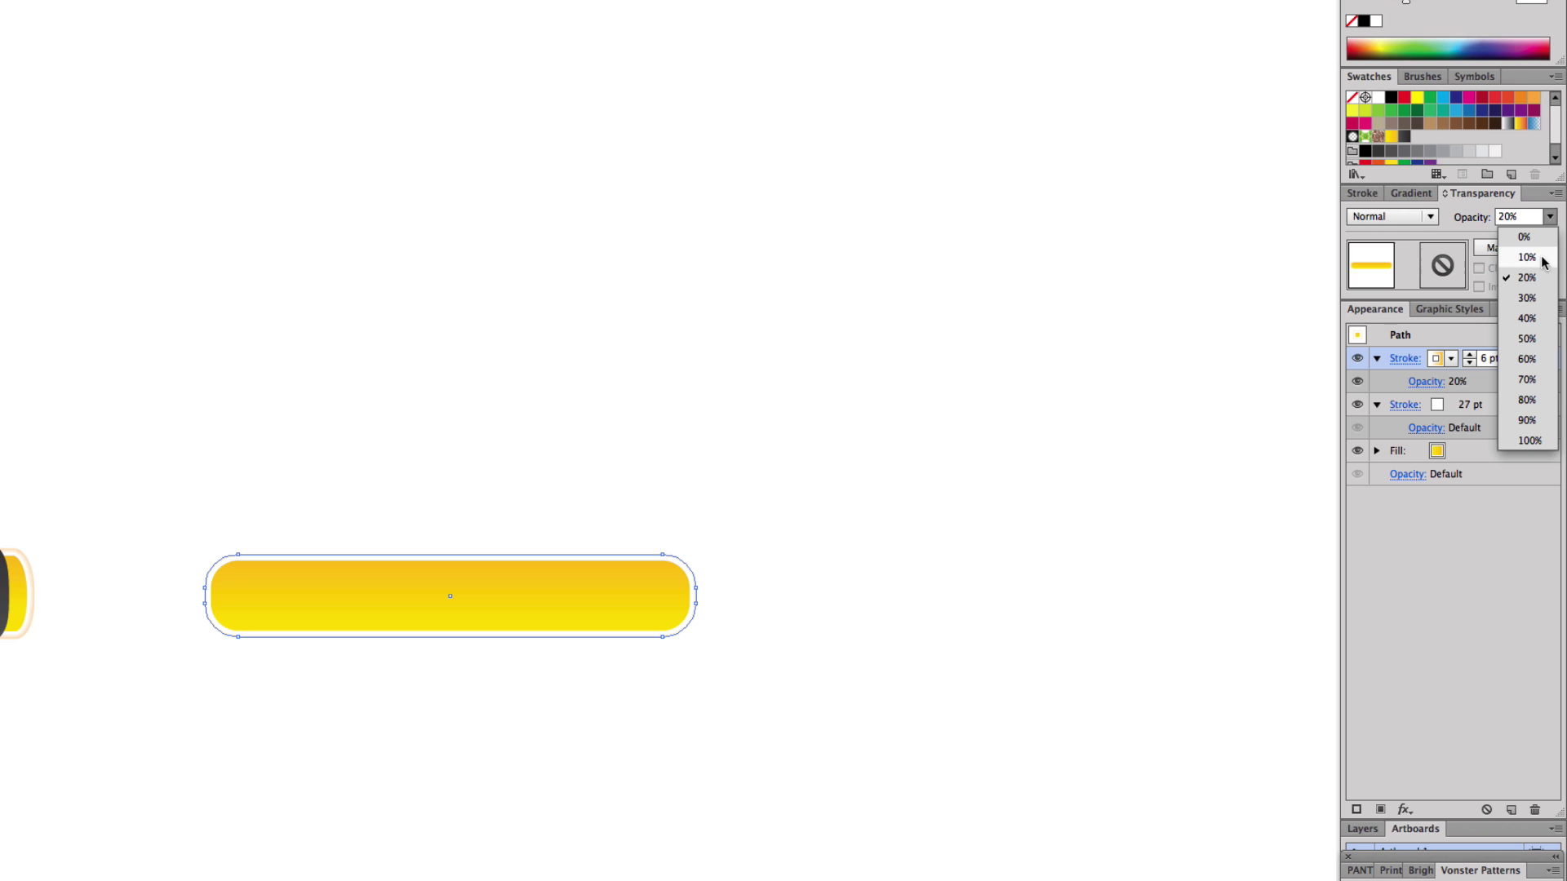
left_click(1525, 318)
left_click(717, 395)
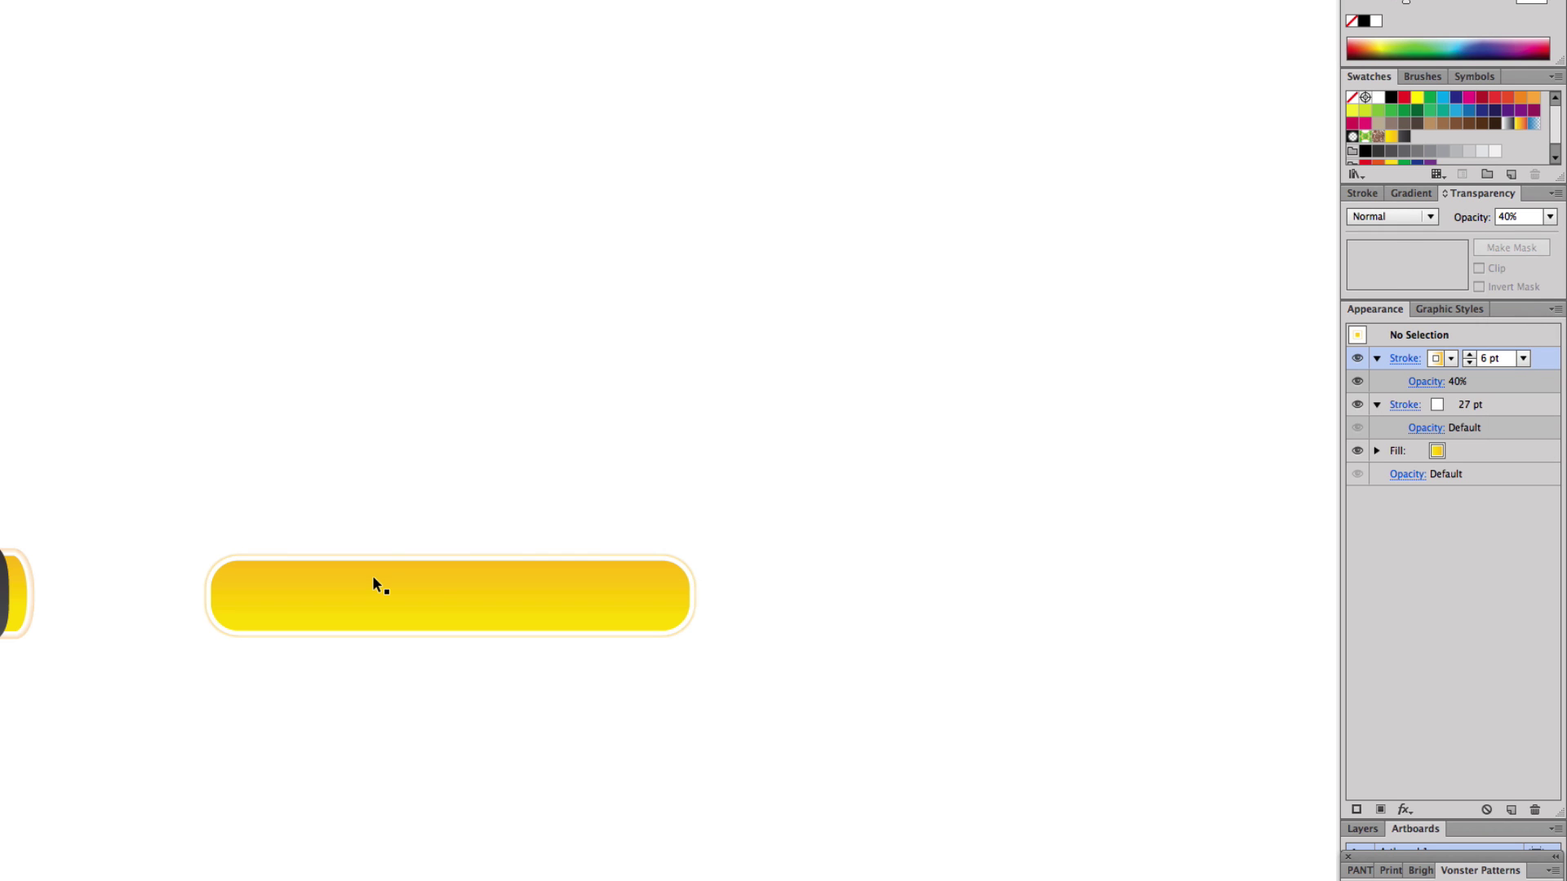
left_click_drag(367, 600, 391, 493)
left_click_drag(493, 491, 553, 646)
key("super+z")
key("super+z")
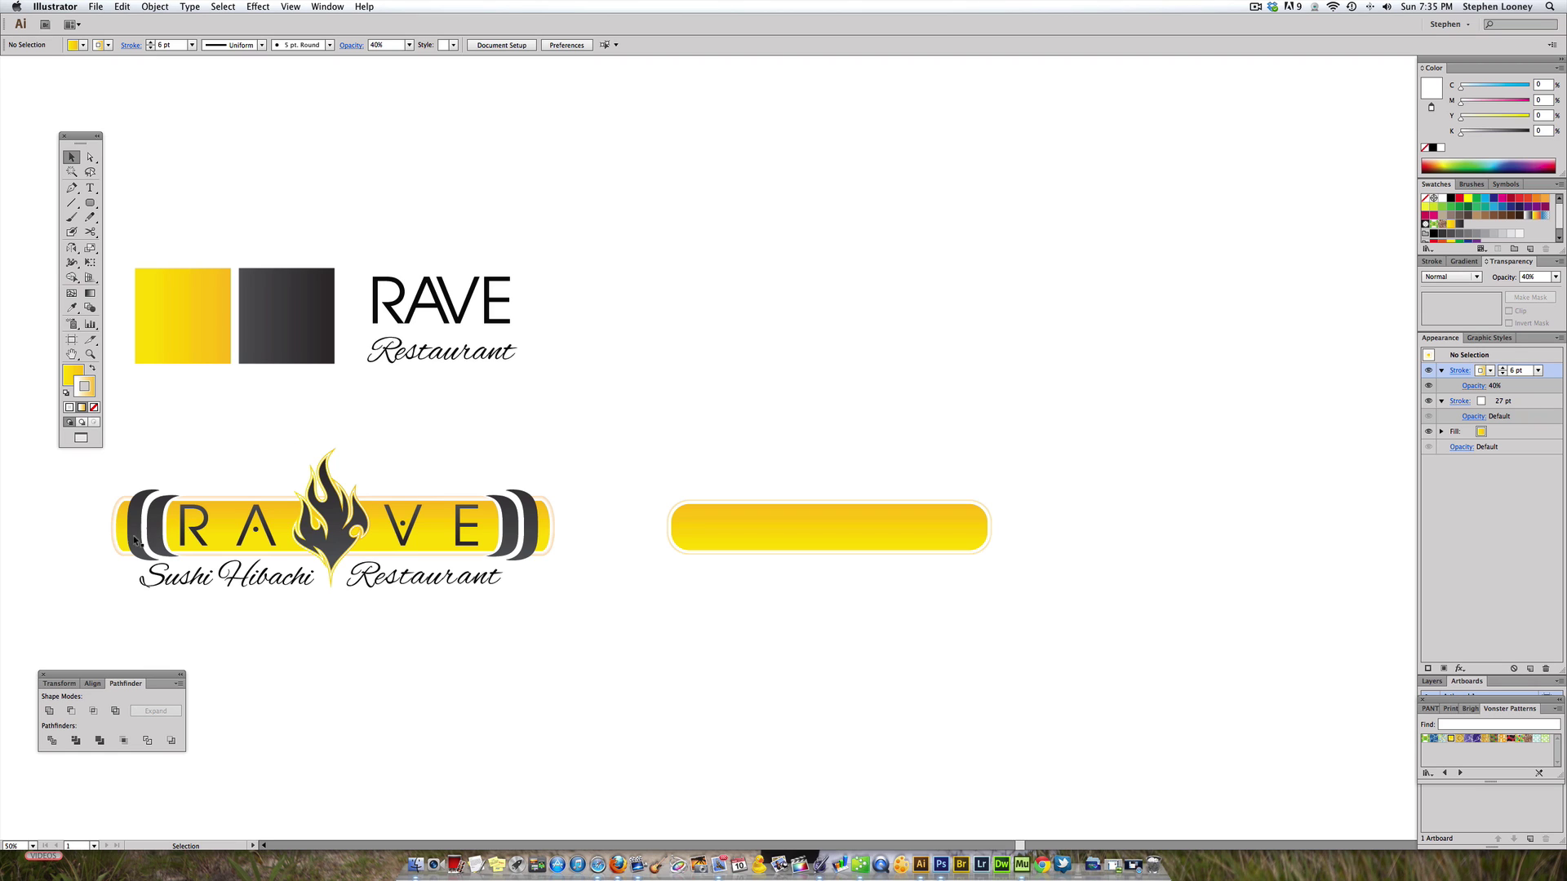
Step: Draw a 3 by 3 in rounded square above the bar and give it a black fill with no stroke
left_click(90, 204)
left_click_drag(704, 396, 773, 465)
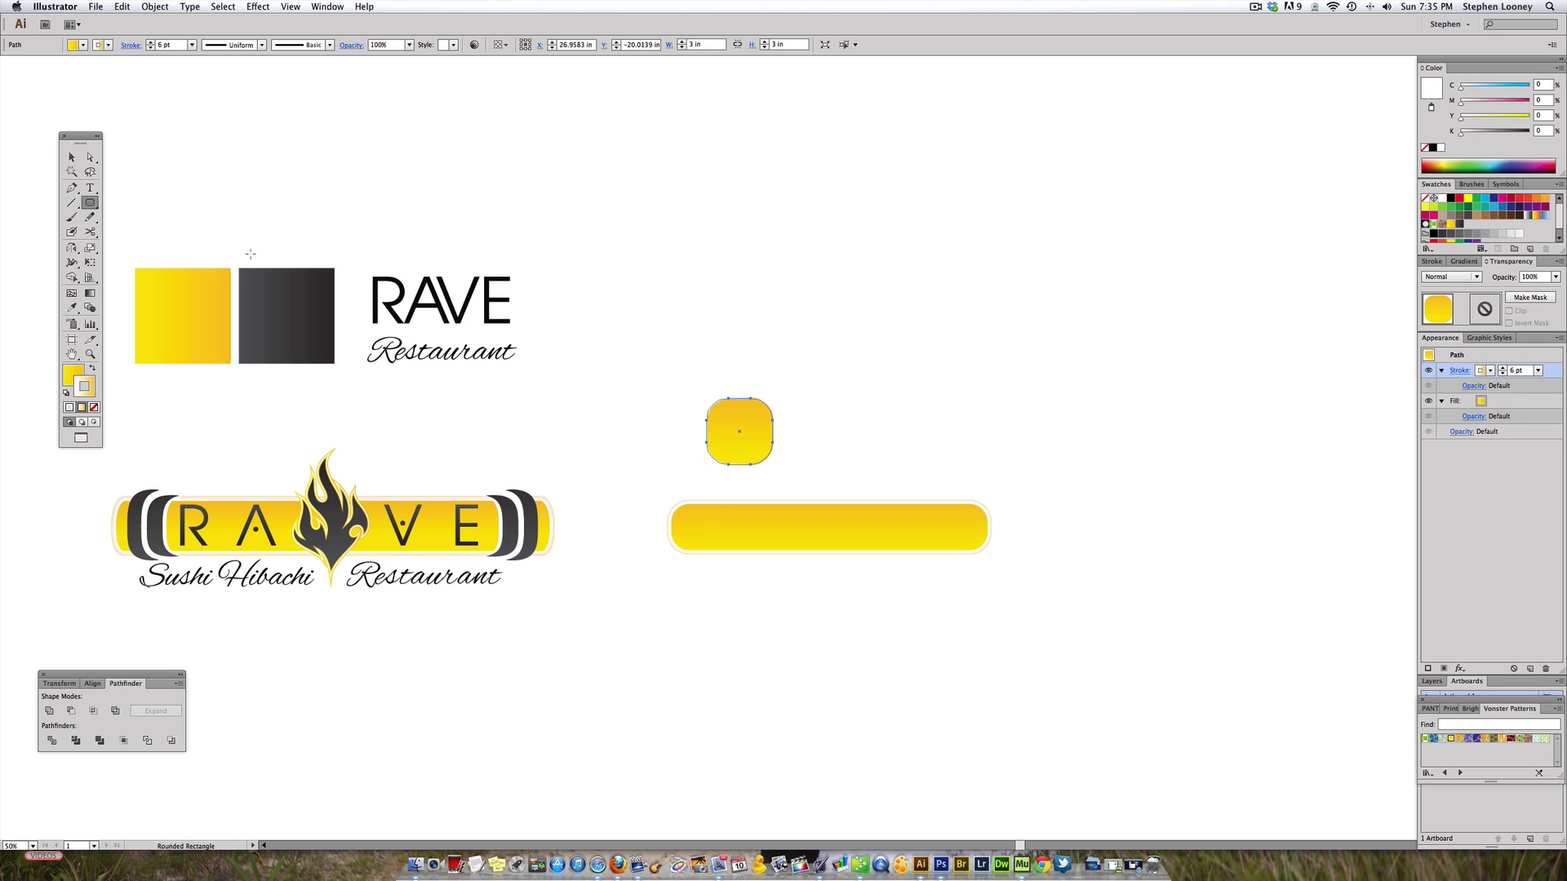
left_click(94, 407)
left_click(1450, 198)
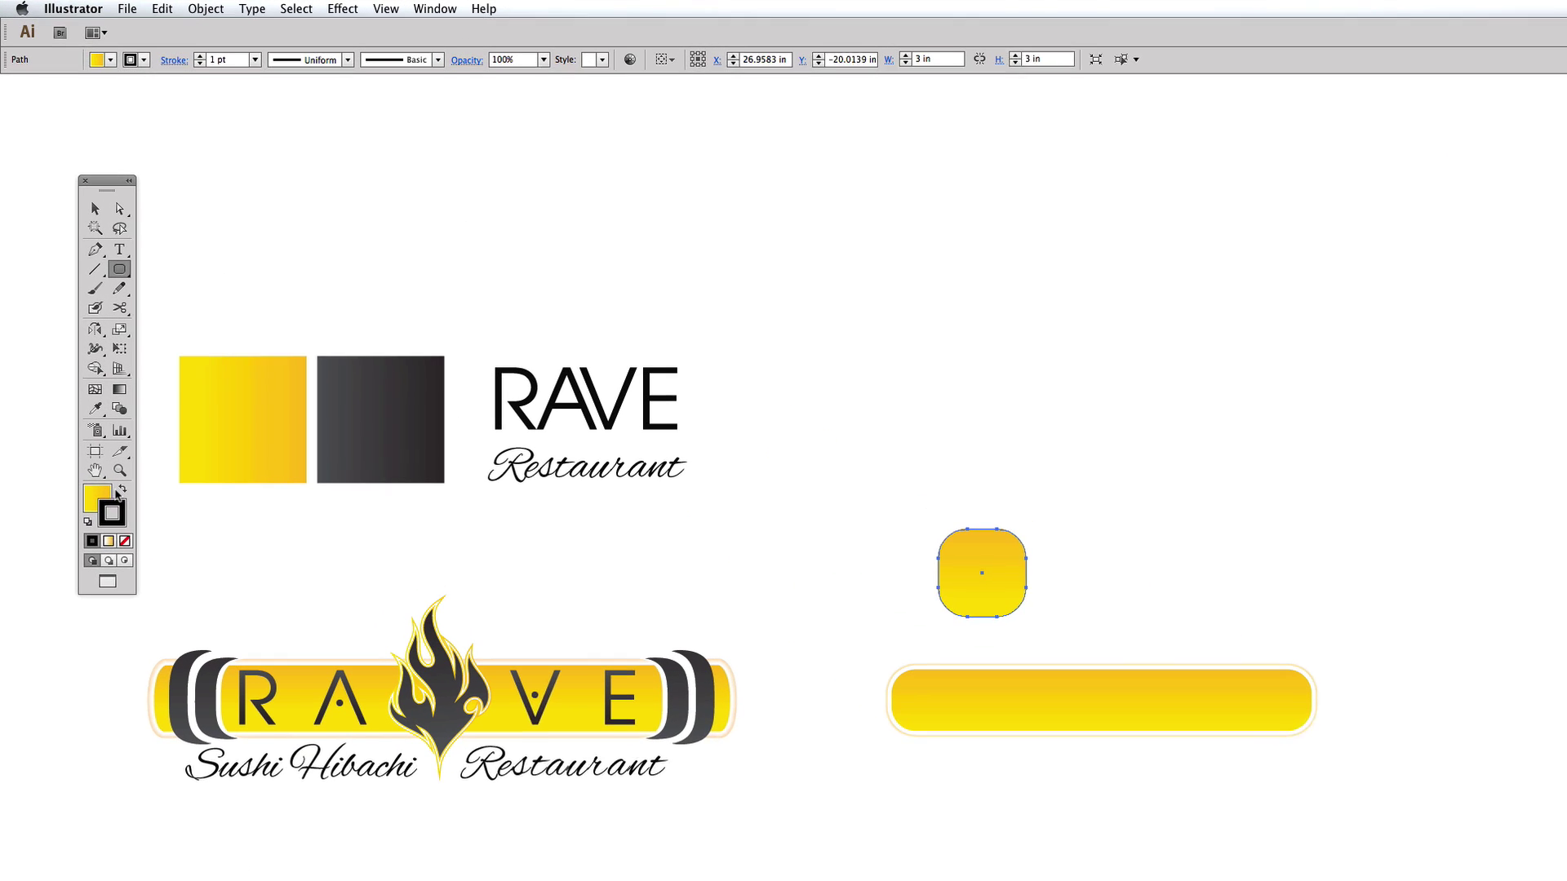
left_click(92, 369)
left_click(94, 407)
left_click(98, 214)
Step: Duplicate the black rounded square to its right so the two overlap, and stretch the copy to about 3.22 in tall
left_click(957, 326)
left_click(1014, 608)
left_click_drag(1005, 602, 1024, 538)
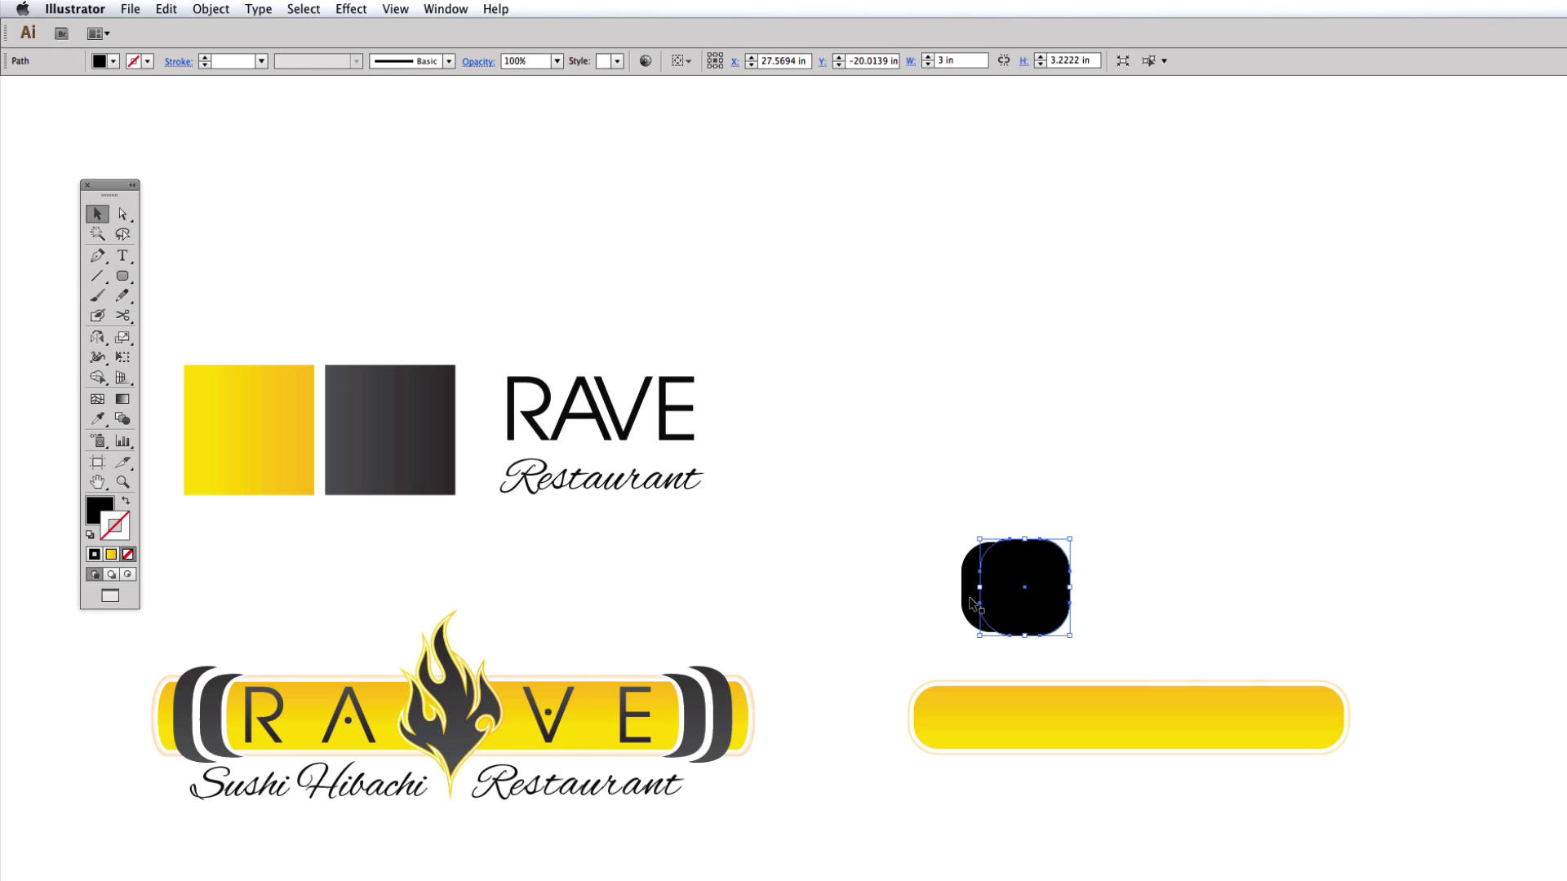
left_click(1068, 479)
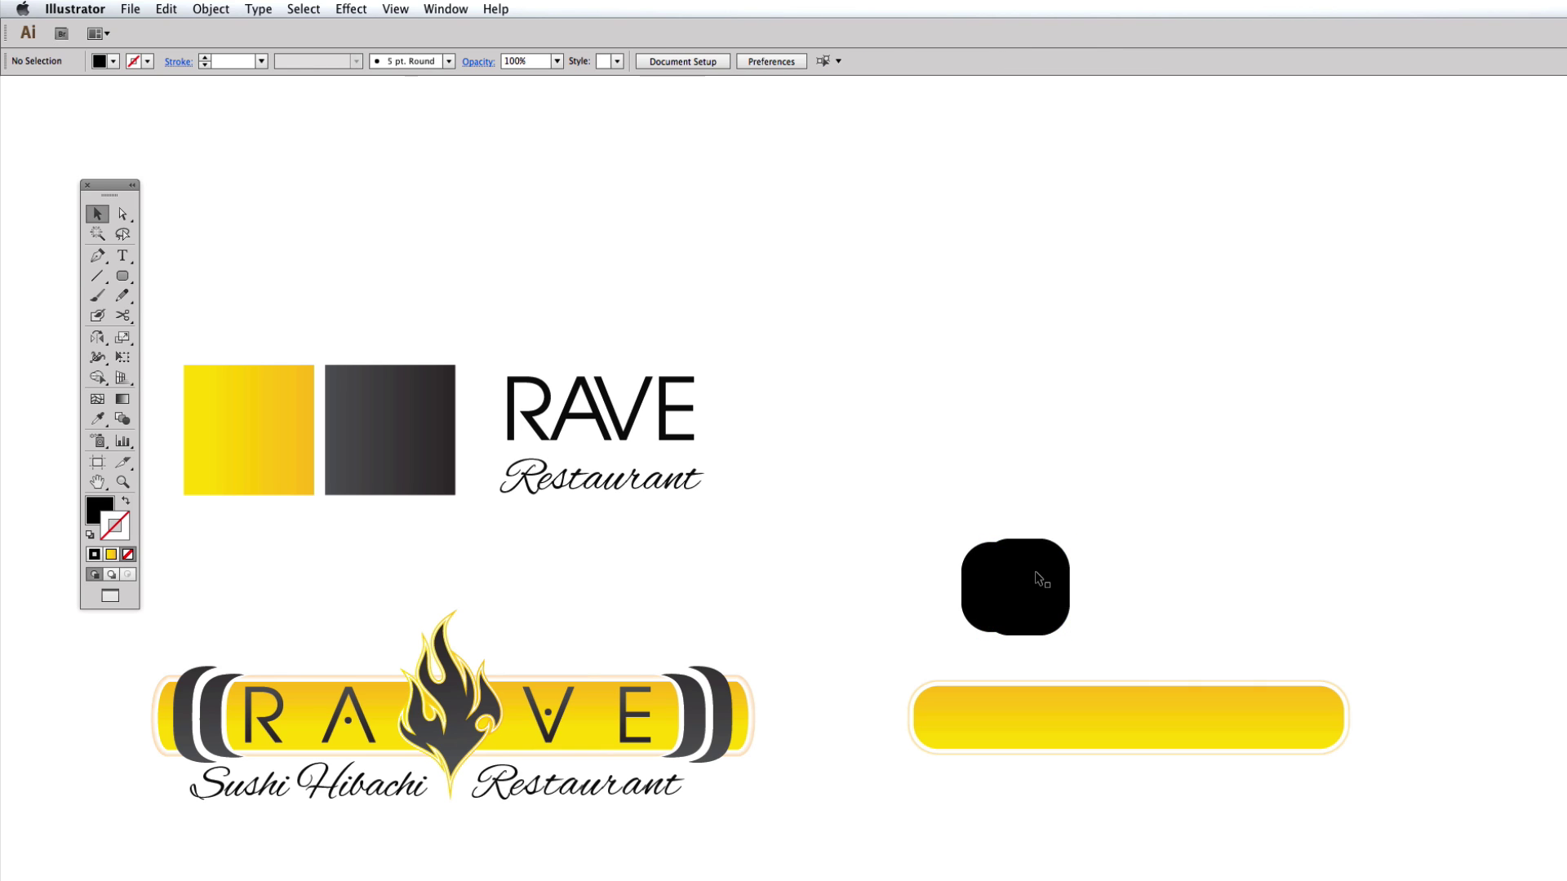
Step: Subtract the front black square from the one behind it and move the remaining crescent onto the bar's left end
left_click(1042, 580)
left_click_drag(1145, 604, 1026, 583)
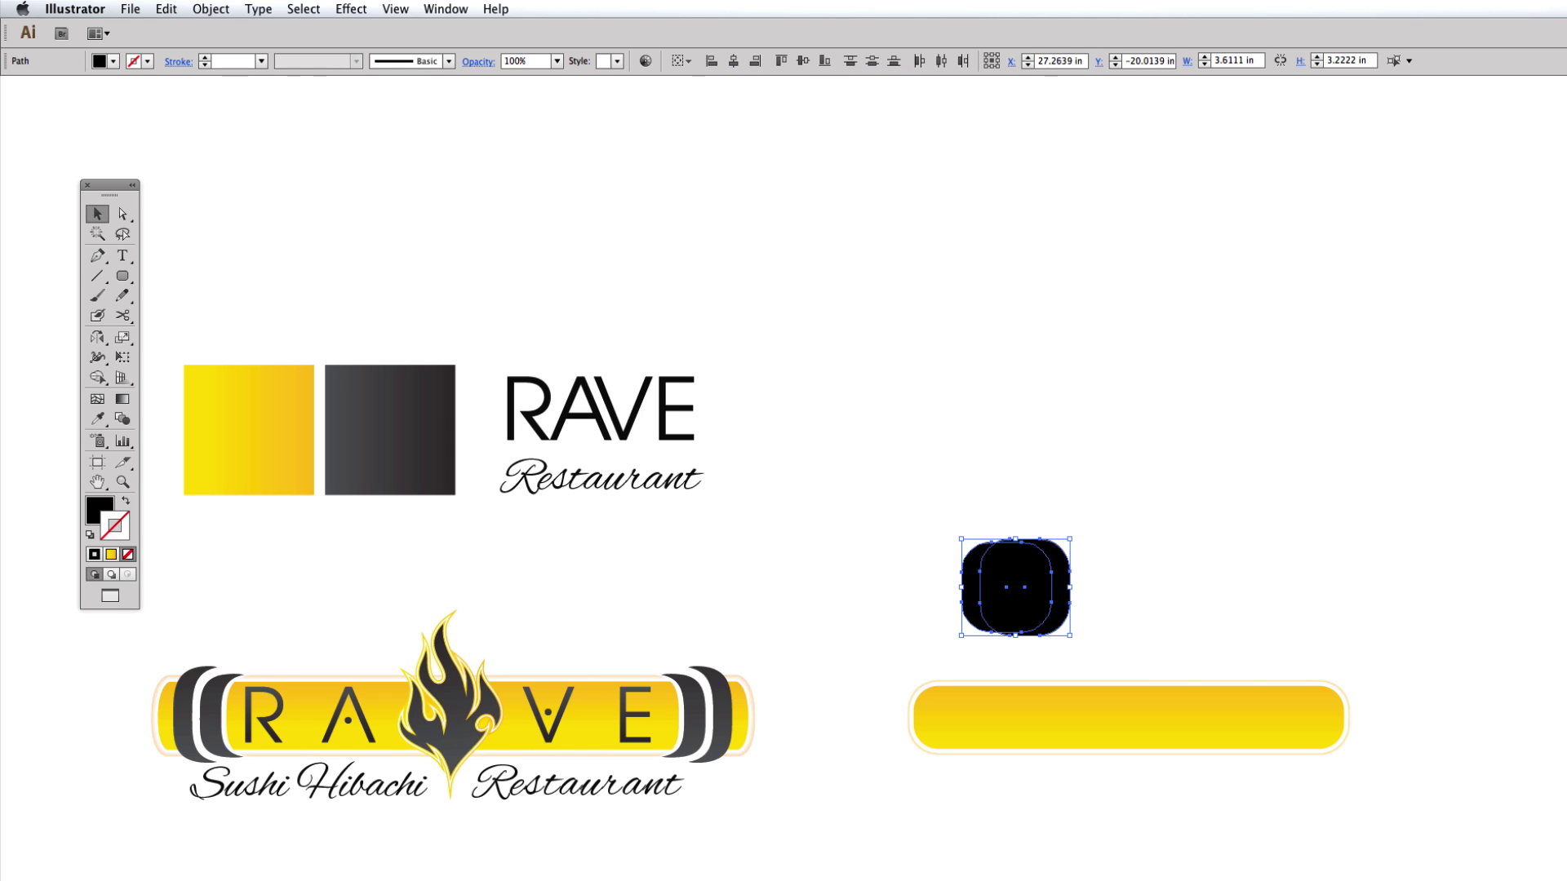
key("ctrl+8")
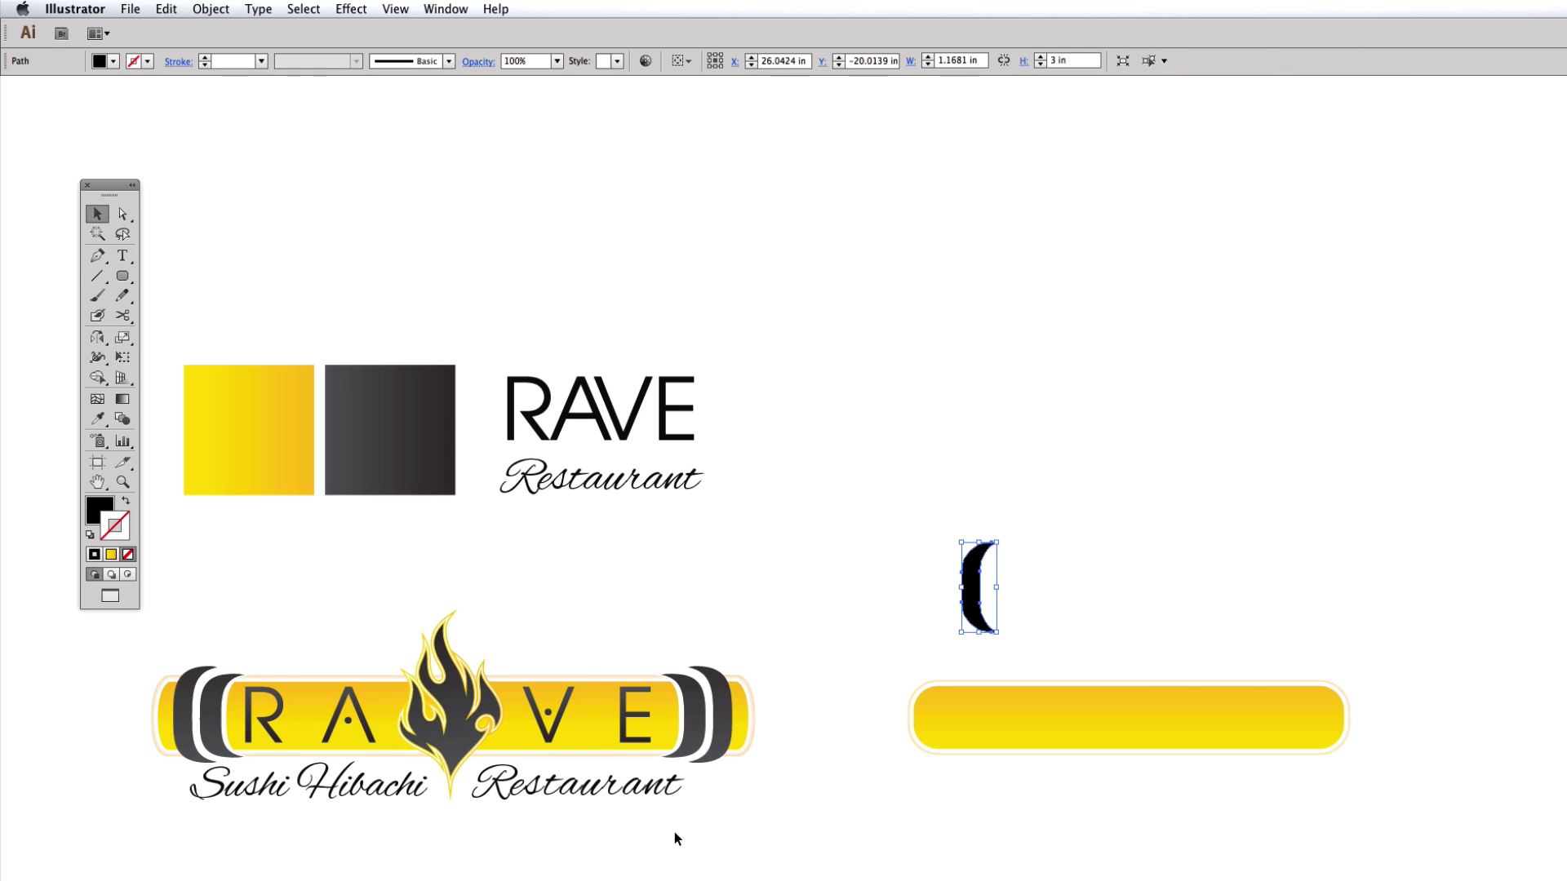
left_click(675, 832)
left_click_drag(971, 582, 956, 712)
left_click_drag(1027, 654, 990, 659)
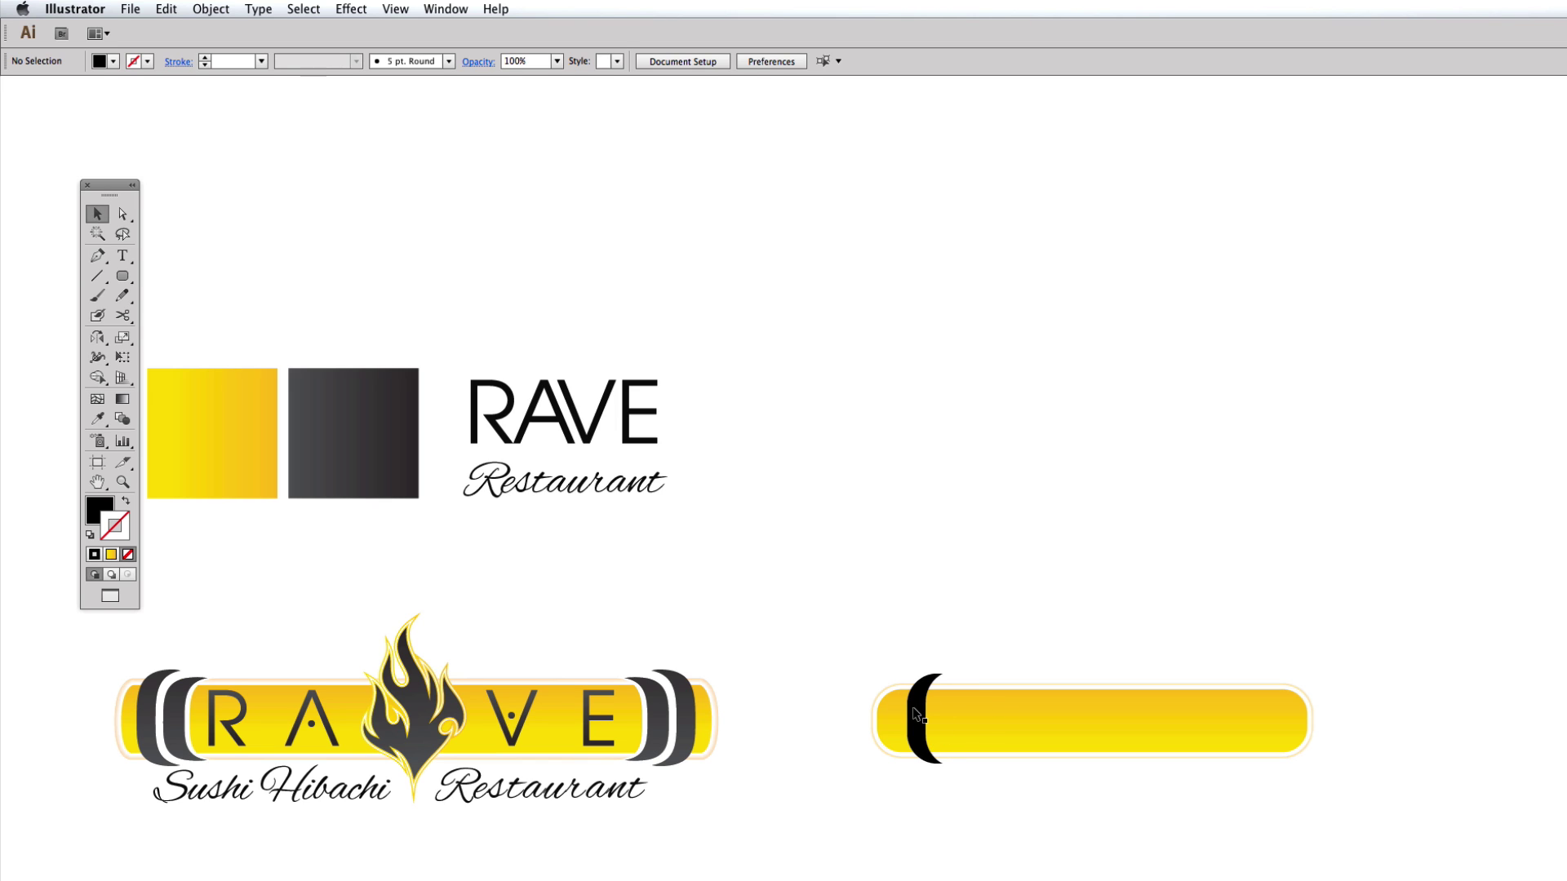
Step: Paste a copy of the black crescent behind it, nudge the copy to the right and fill it white
scroll(963, 734, "up", 1)
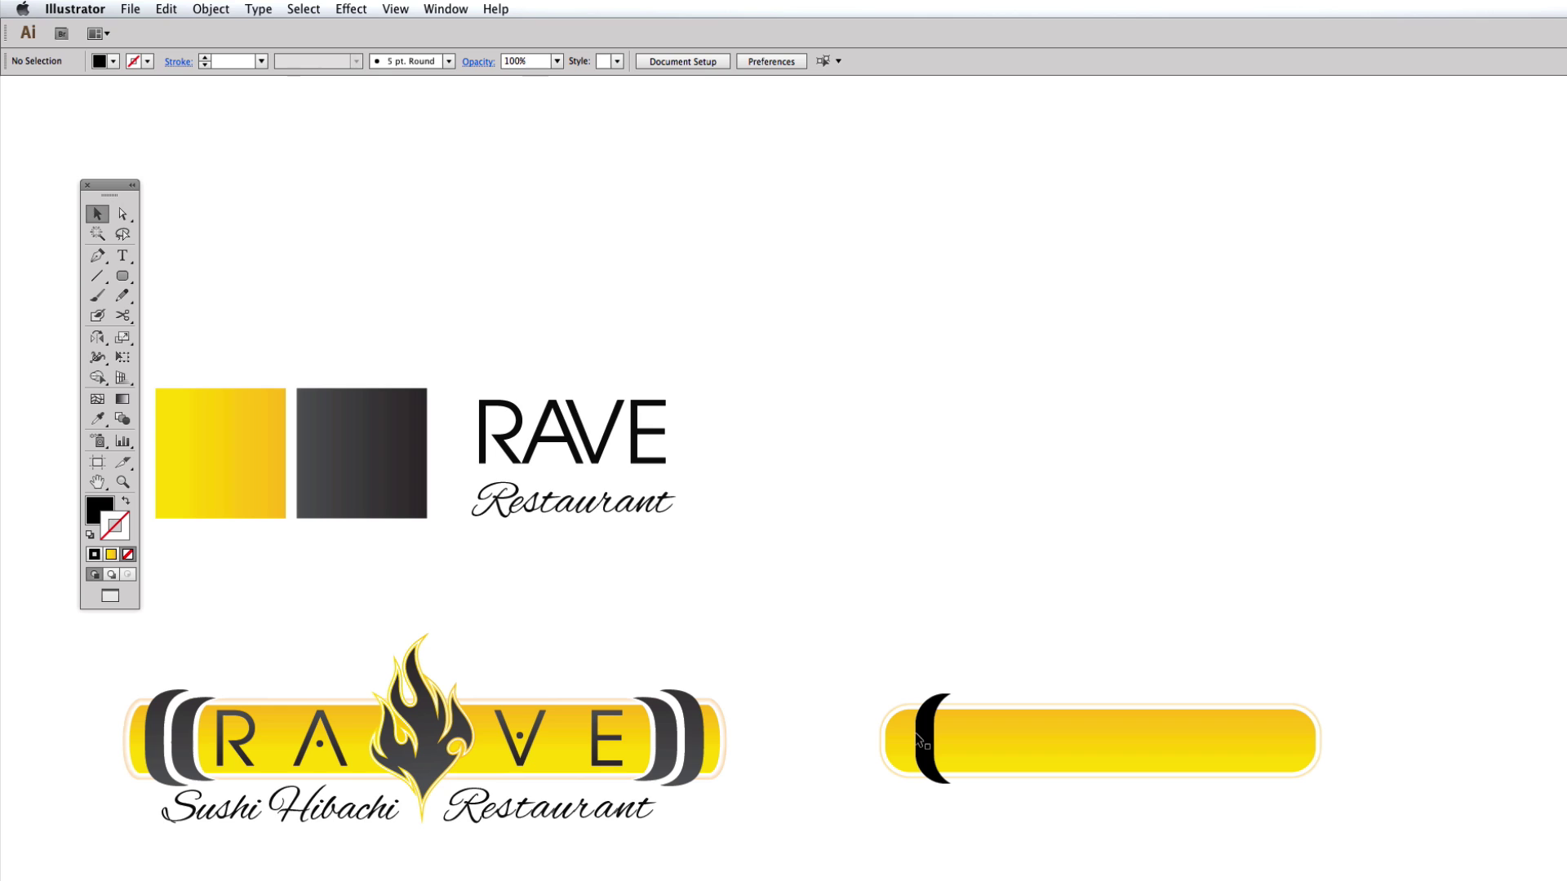
left_click(924, 726)
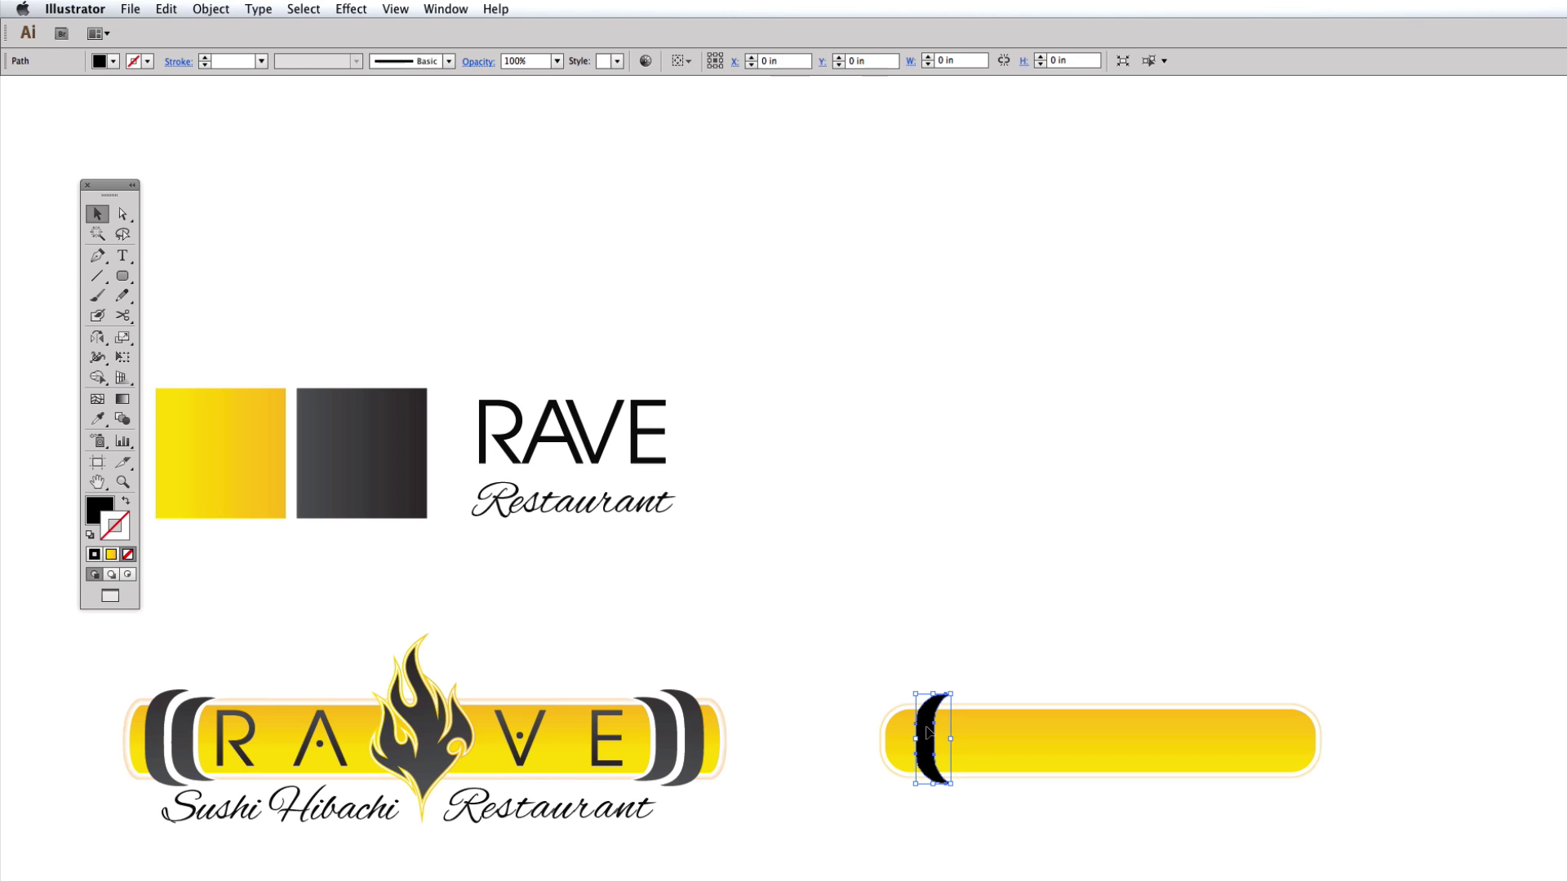
left_click_drag(926, 727, 927, 728)
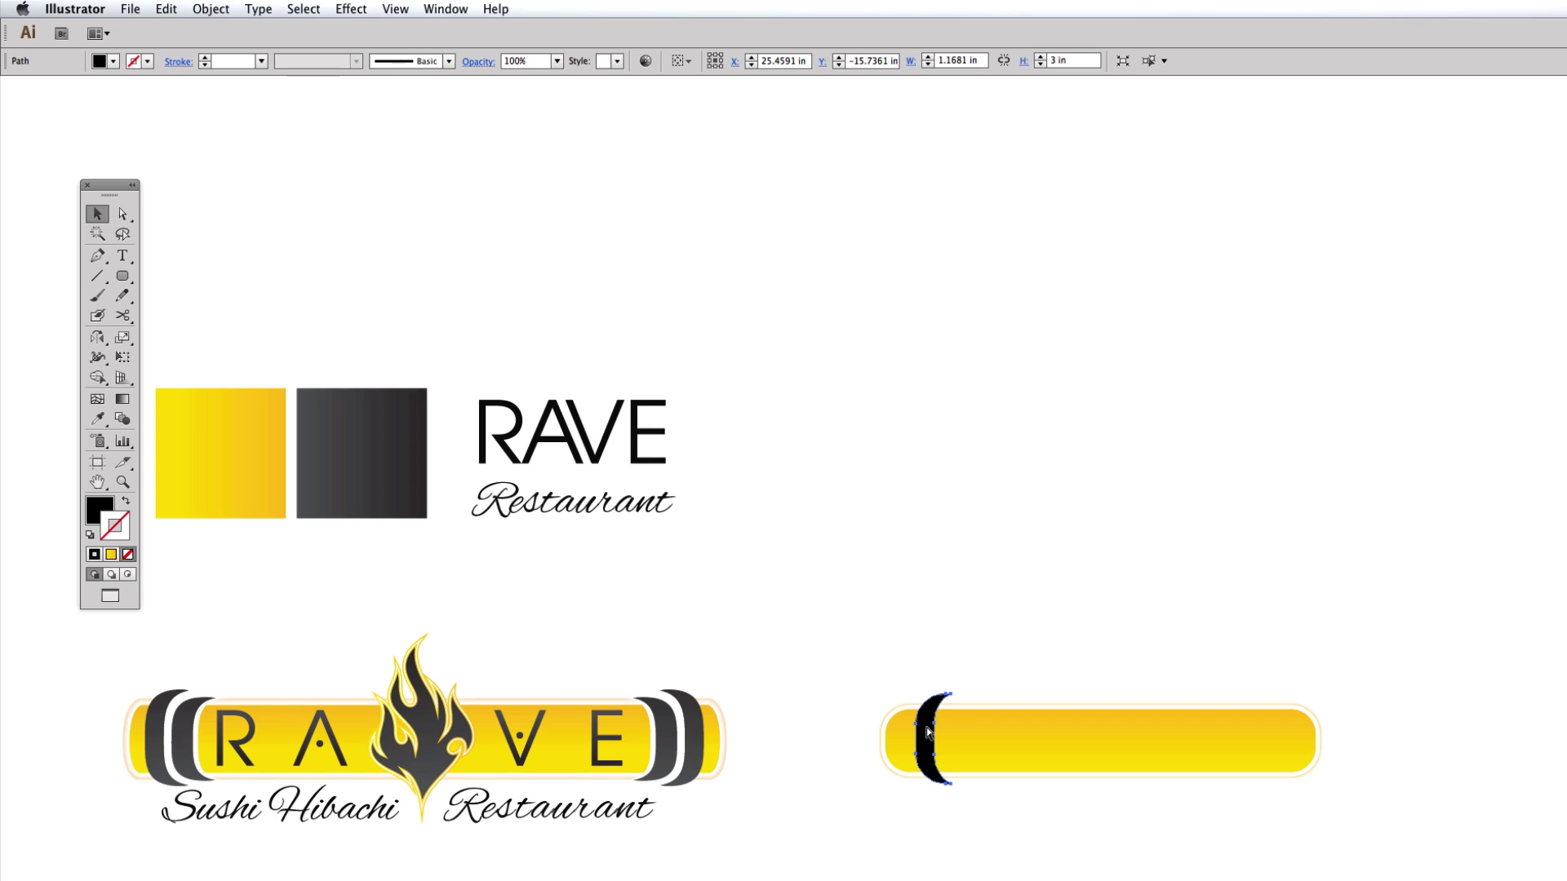
key("super+shift+b")
key("Right")
key("Right")
key("Right")
key("Right")
key("Right")
key("Right")
key("Right")
key("Right")
key("Right")
key("Right")
key("x")
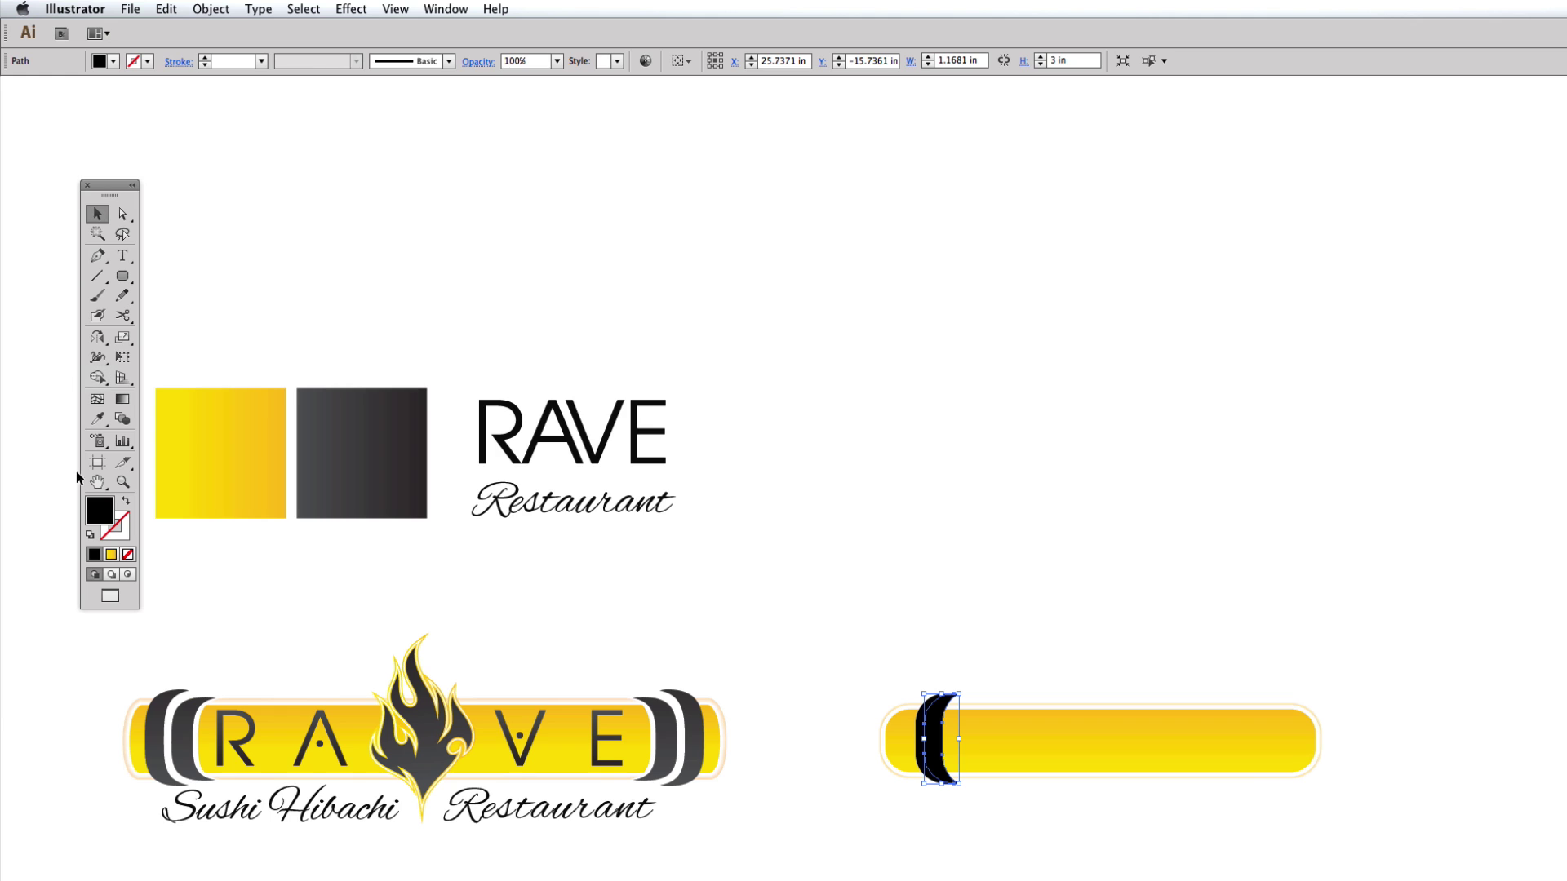
left_click(1030, 478)
left_click_drag(822, 607, 1263, 880)
scroll(1045, 571, "left", 5)
scroll(1044, 572, "up", 2)
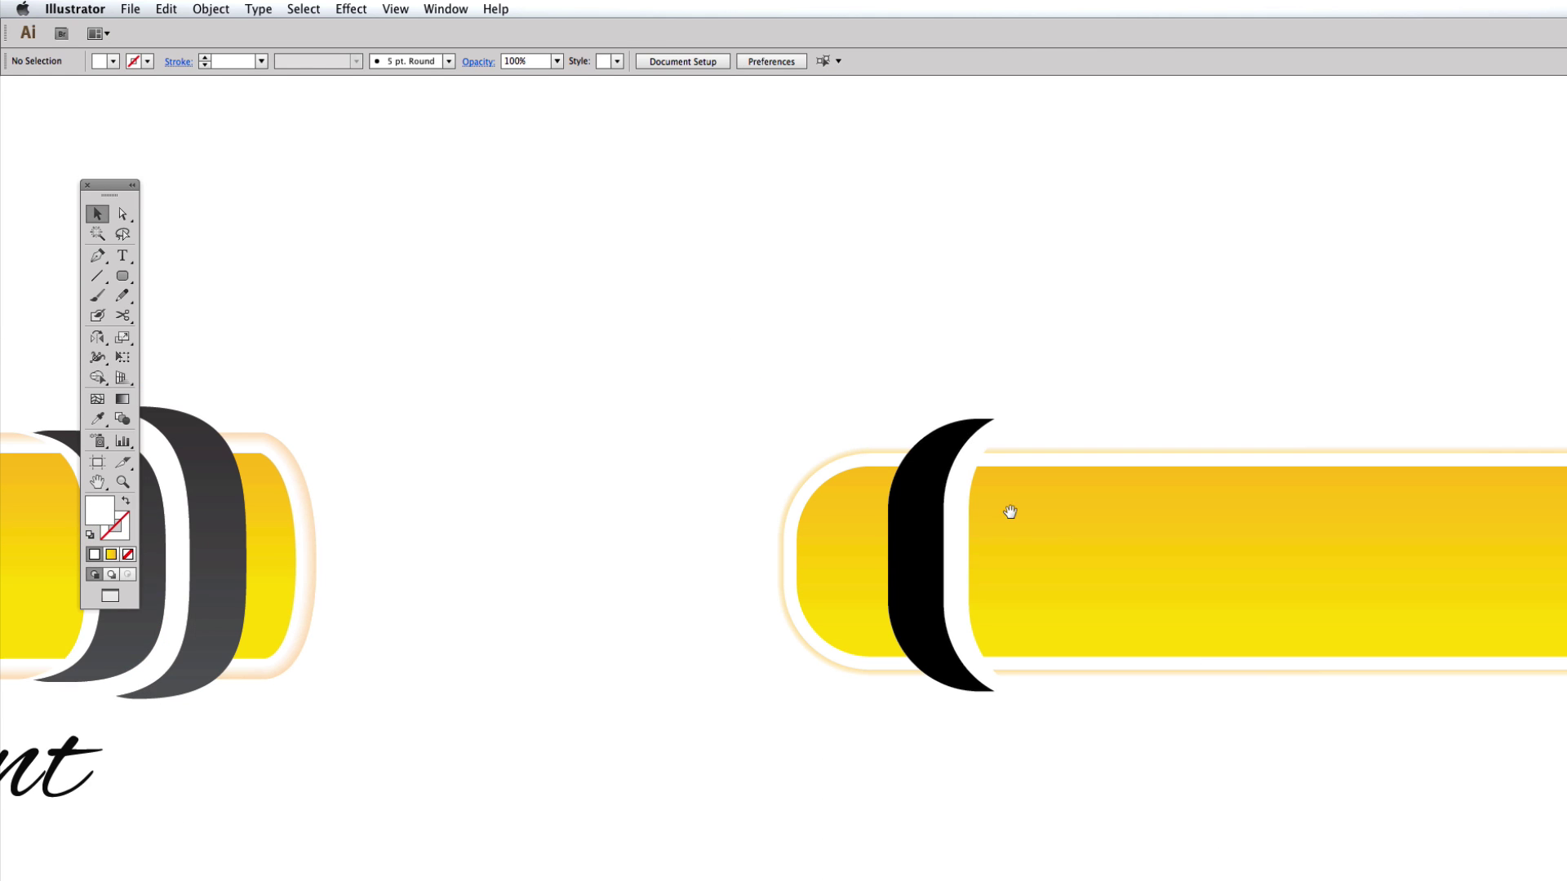
Step: Make the crescent pair 3.125 in tall and place a smaller copy about 2.86 in tall just to its right
left_click(963, 503)
left_click(952, 536, "alt+super")
left_click_drag(893, 576, 1449, 548)
left_click_drag(1339, 620, 1033, 612)
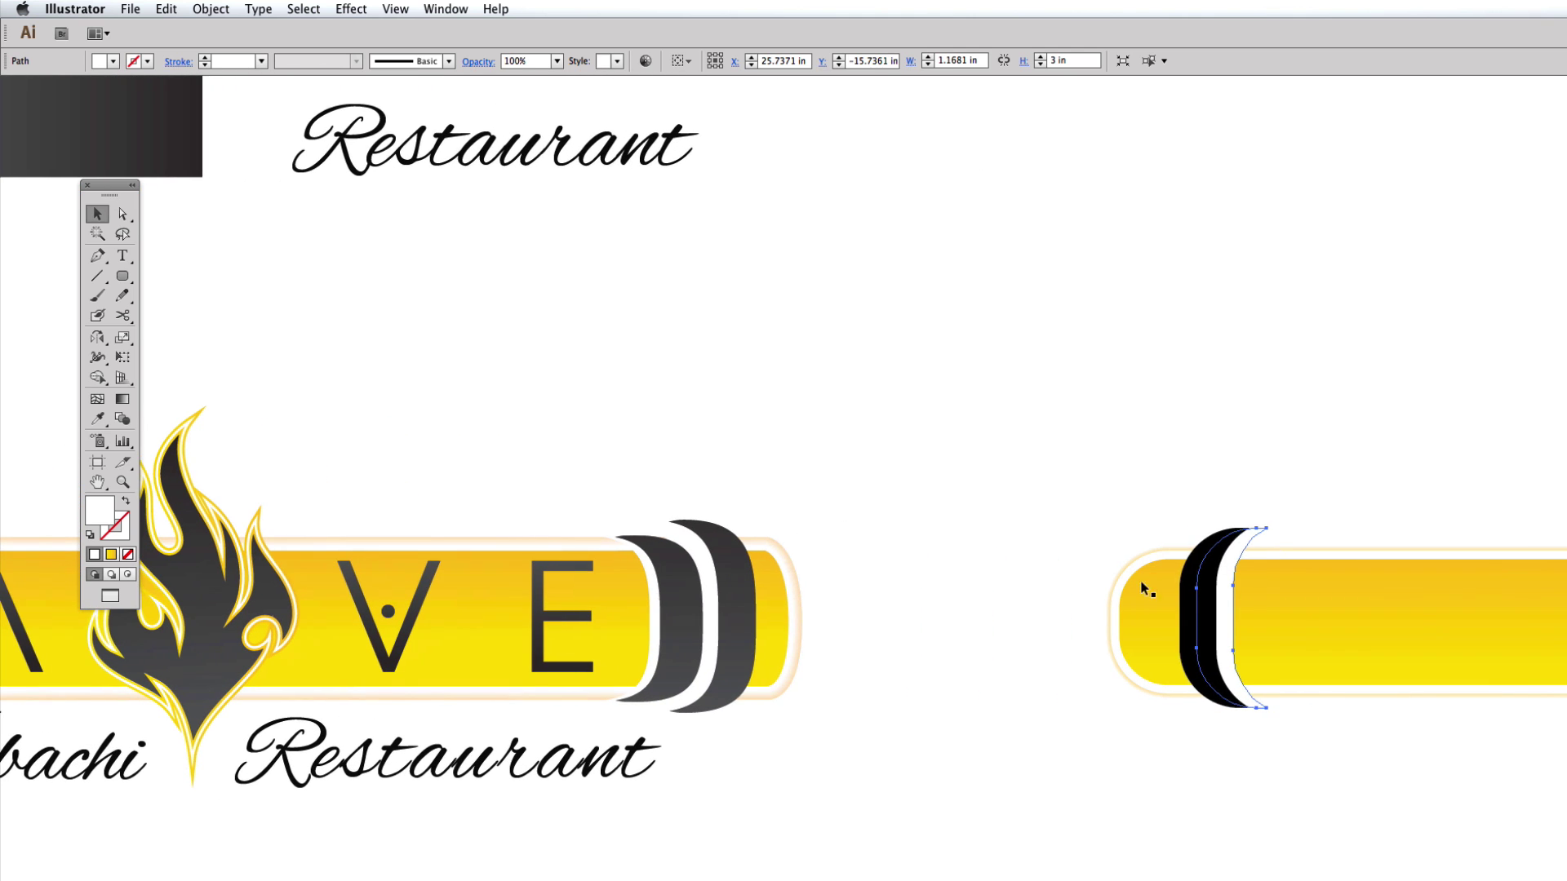
left_click(1259, 500)
left_click(1289, 596)
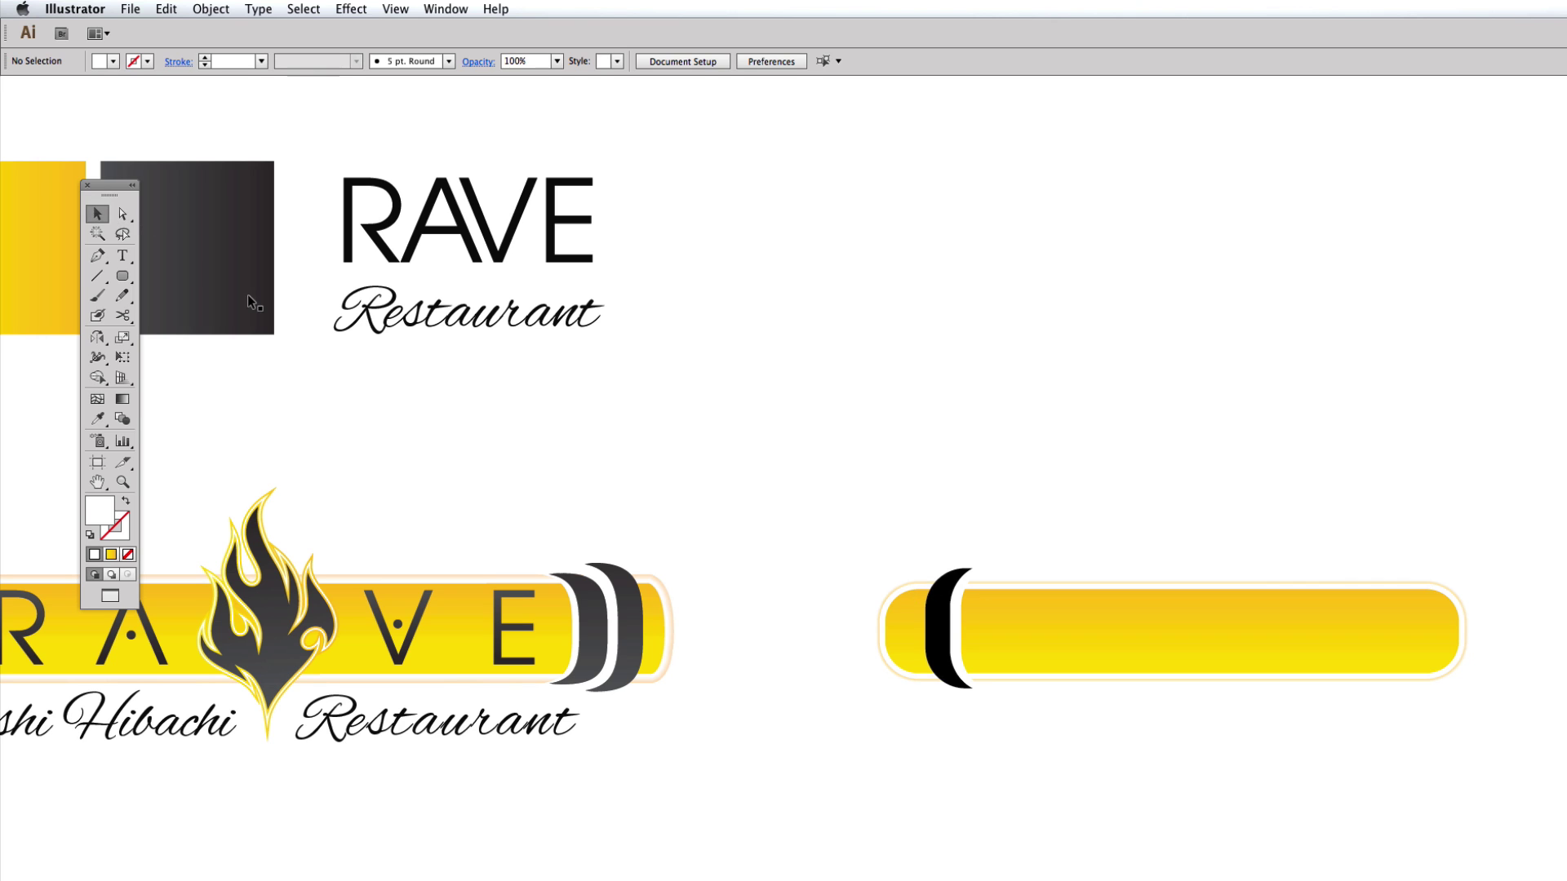
scroll(992, 567, "left", 2)
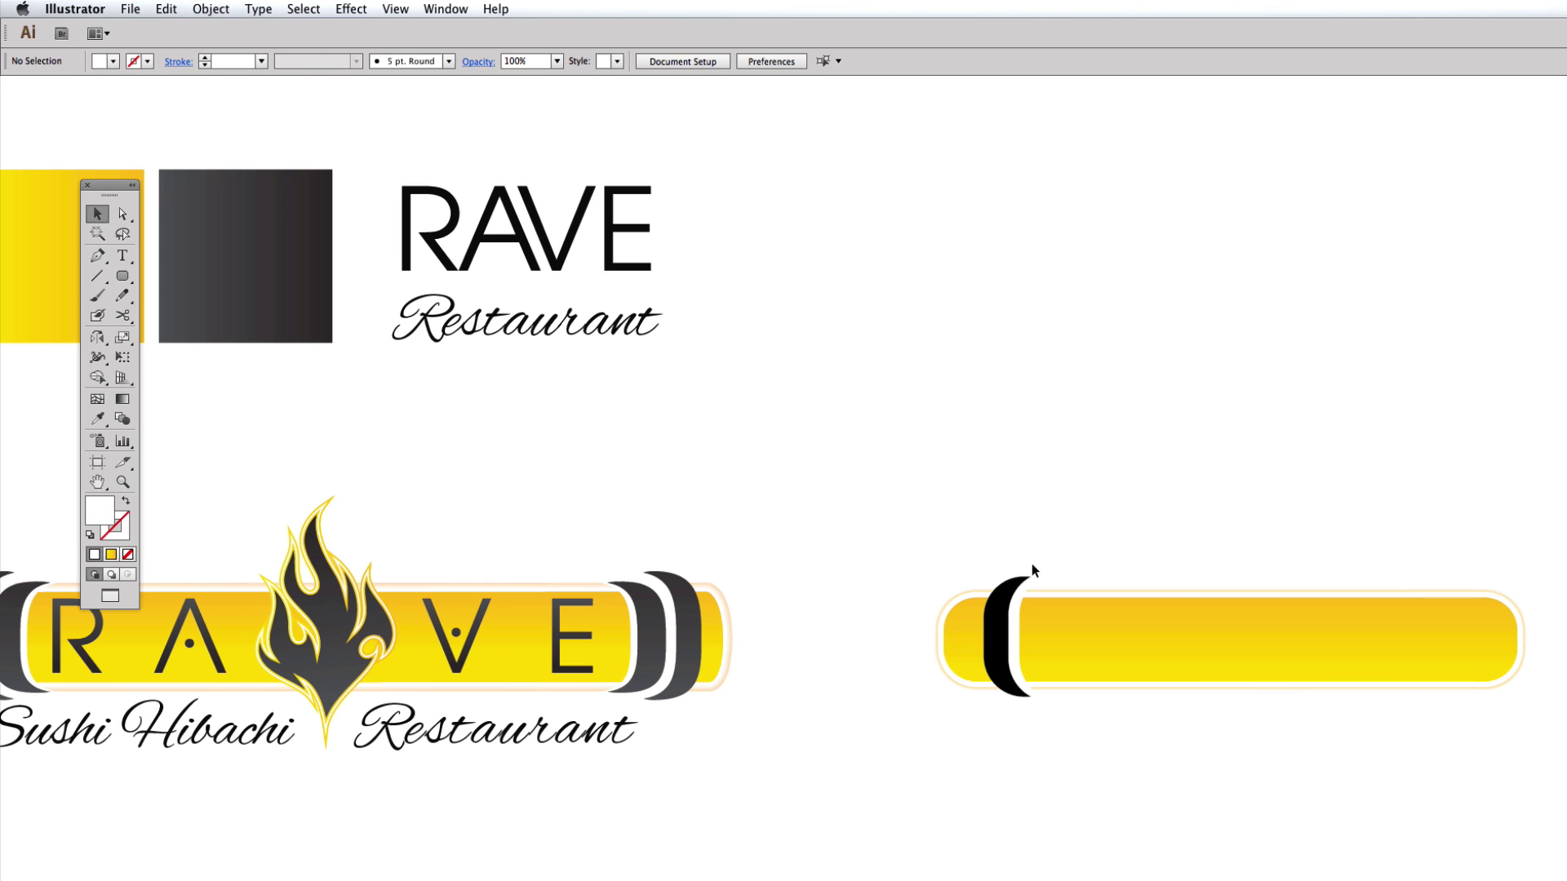
left_click_drag(1043, 583, 1141, 581)
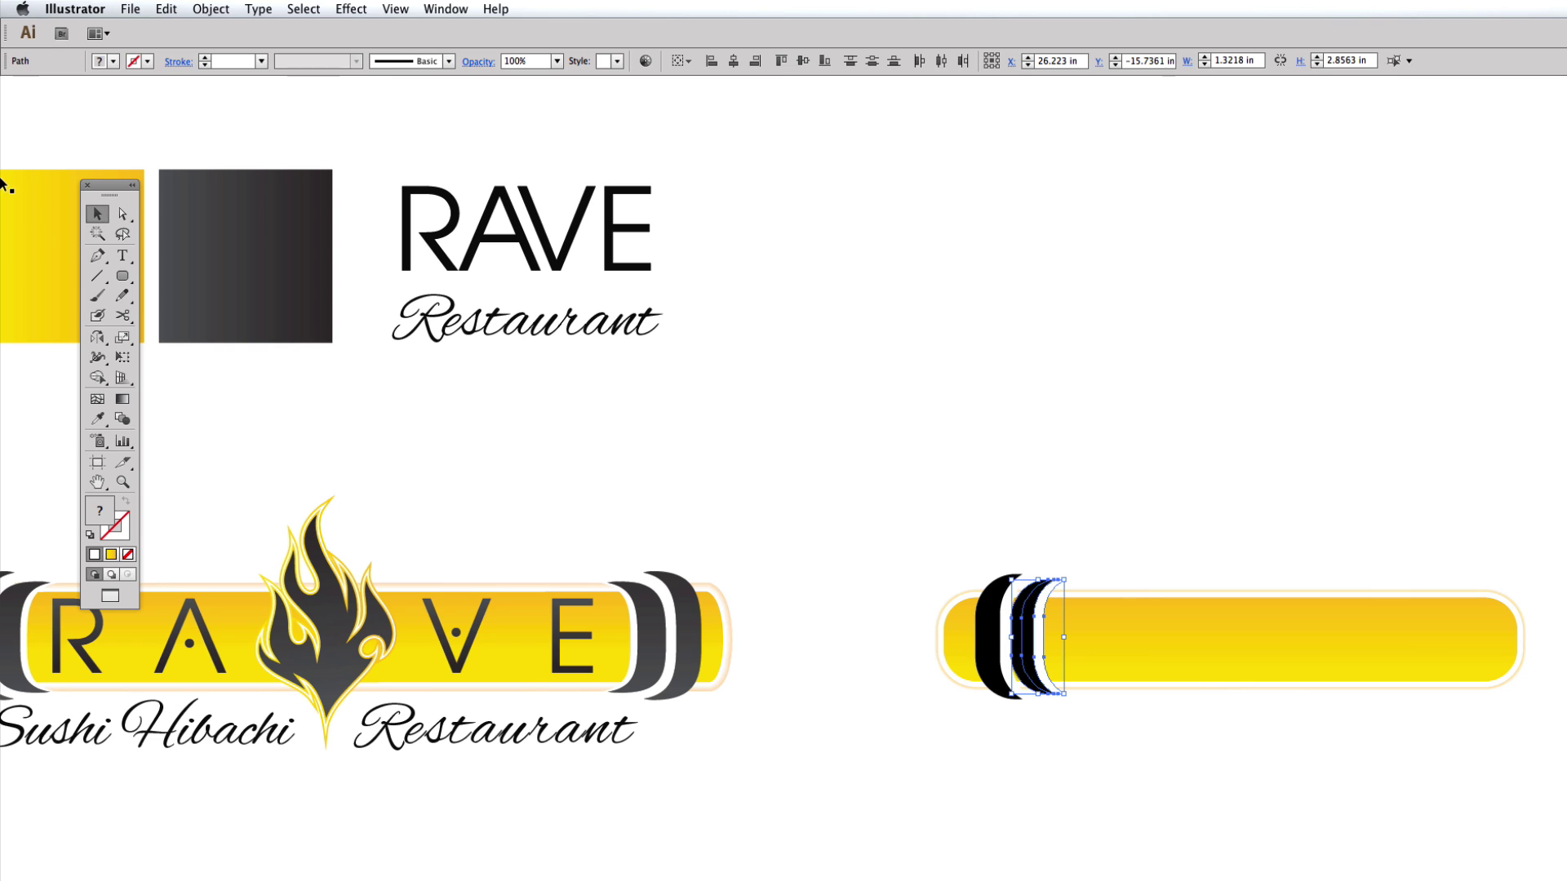
left_click(1094, 699)
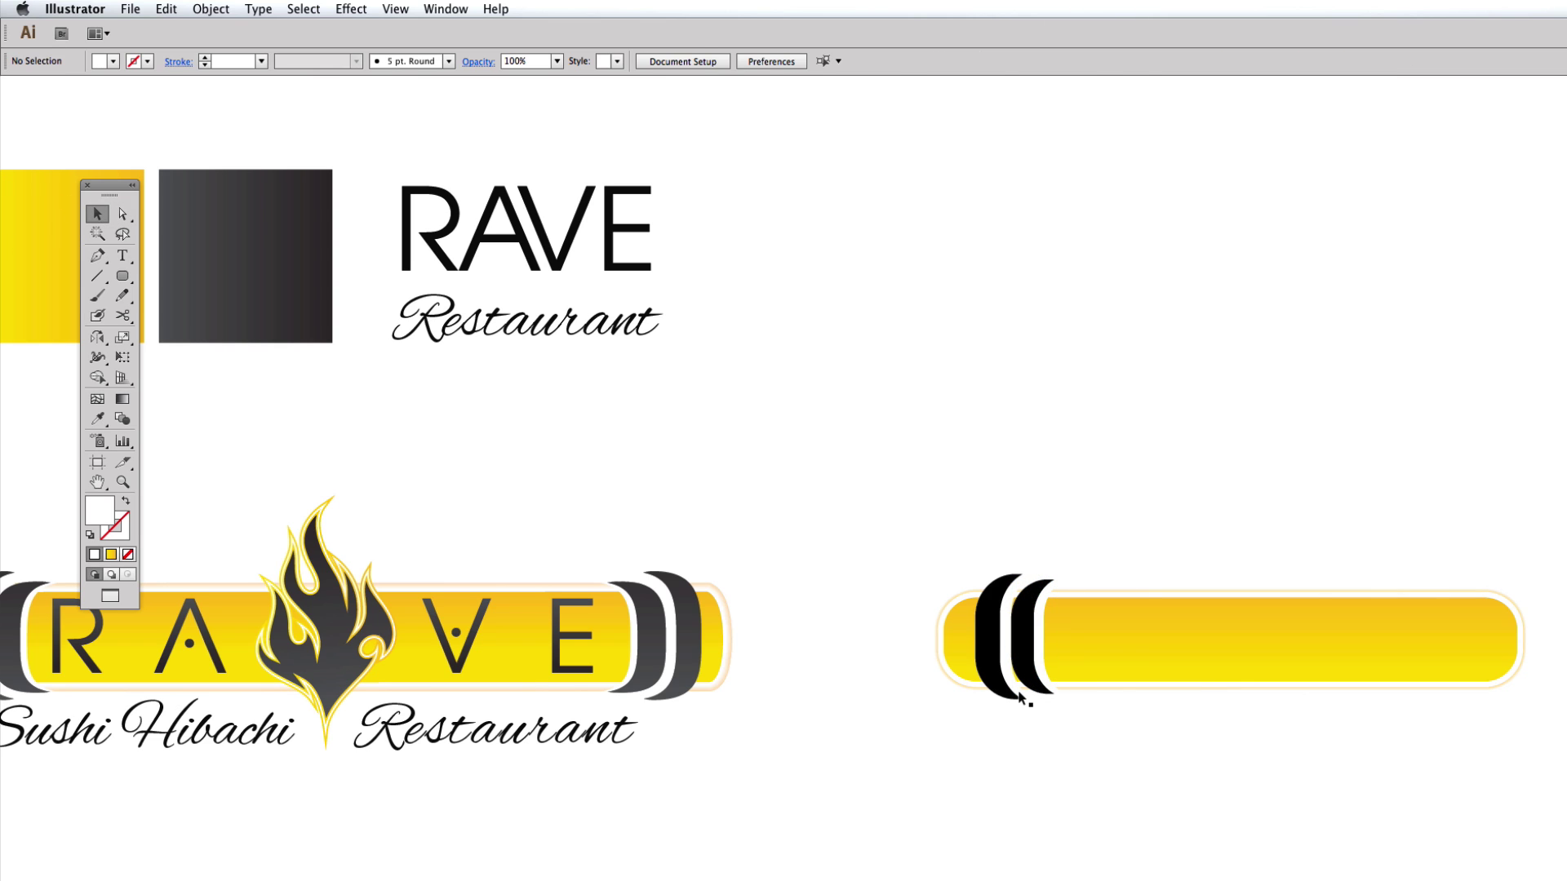
left_click(1005, 653)
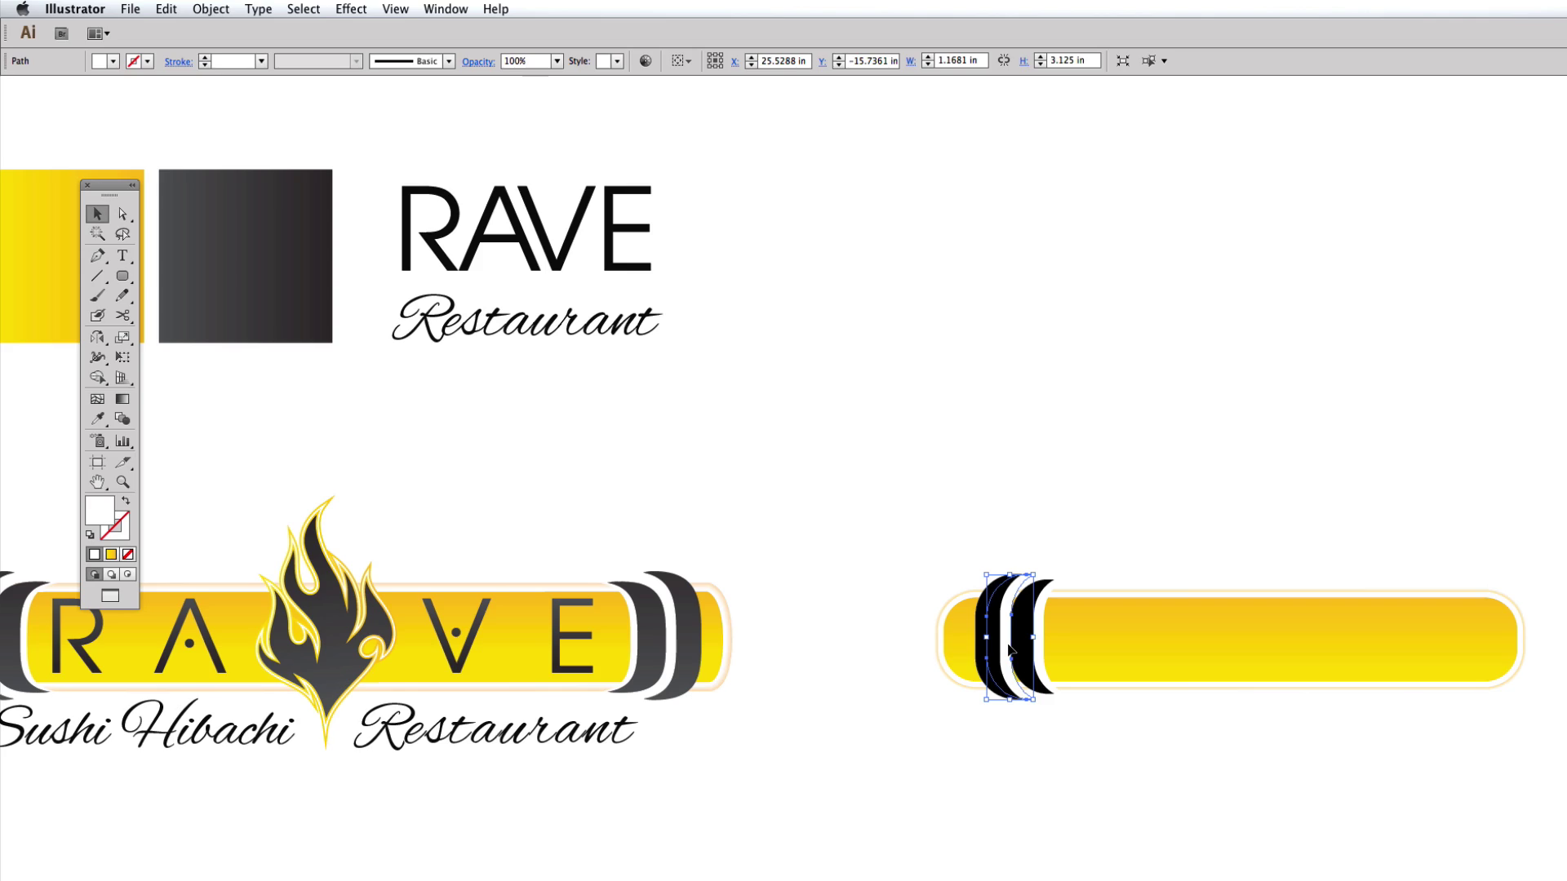
left_click_drag(718, 445, 835, 532)
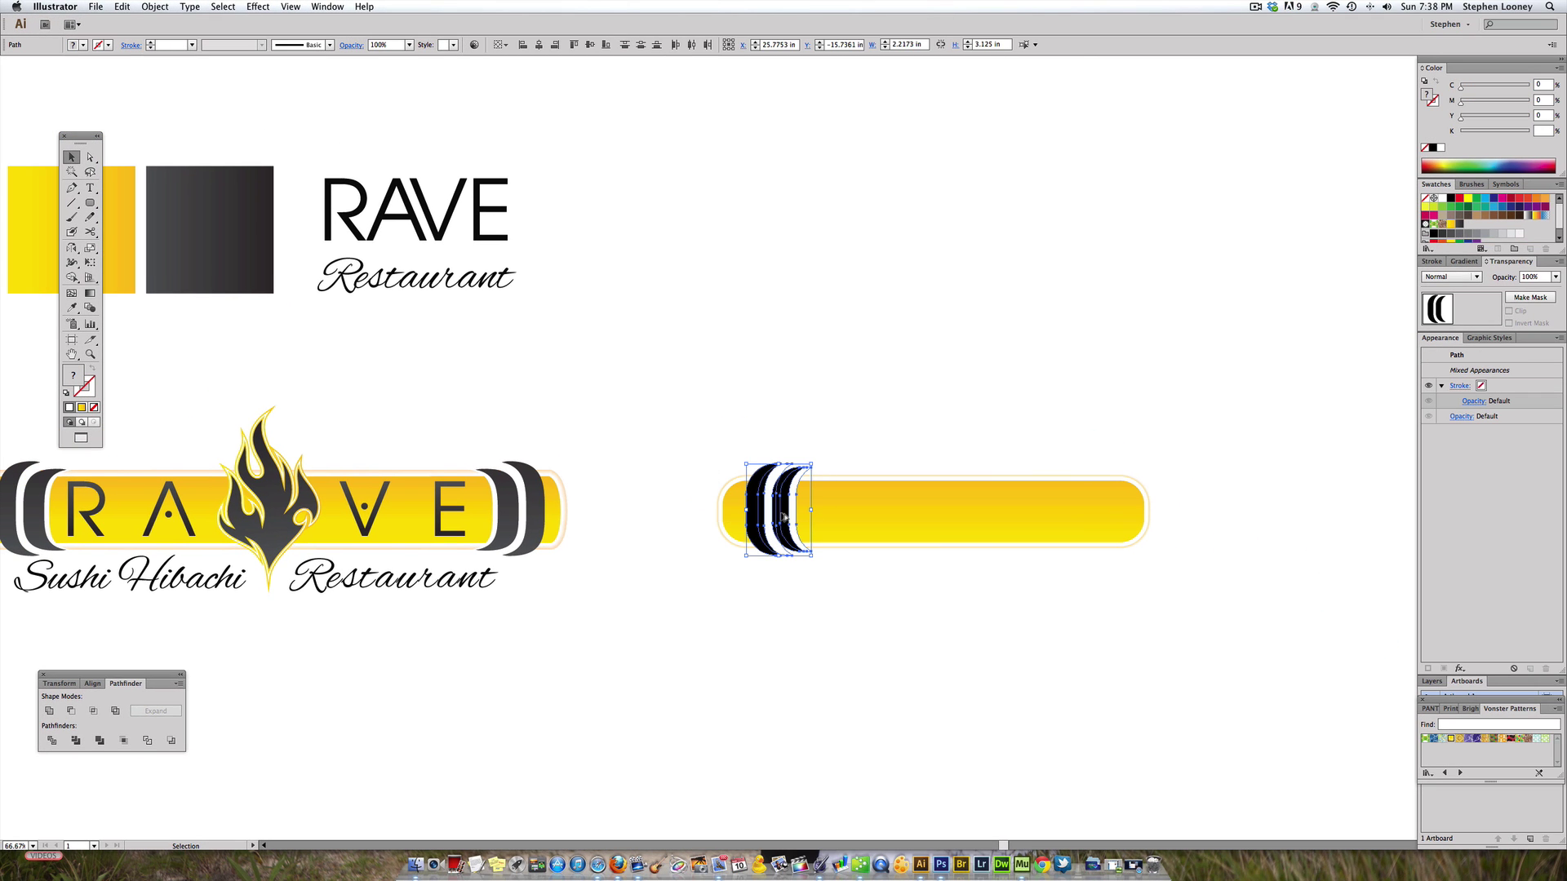
key("super+minus")
left_click_drag(764, 421, 779, 356)
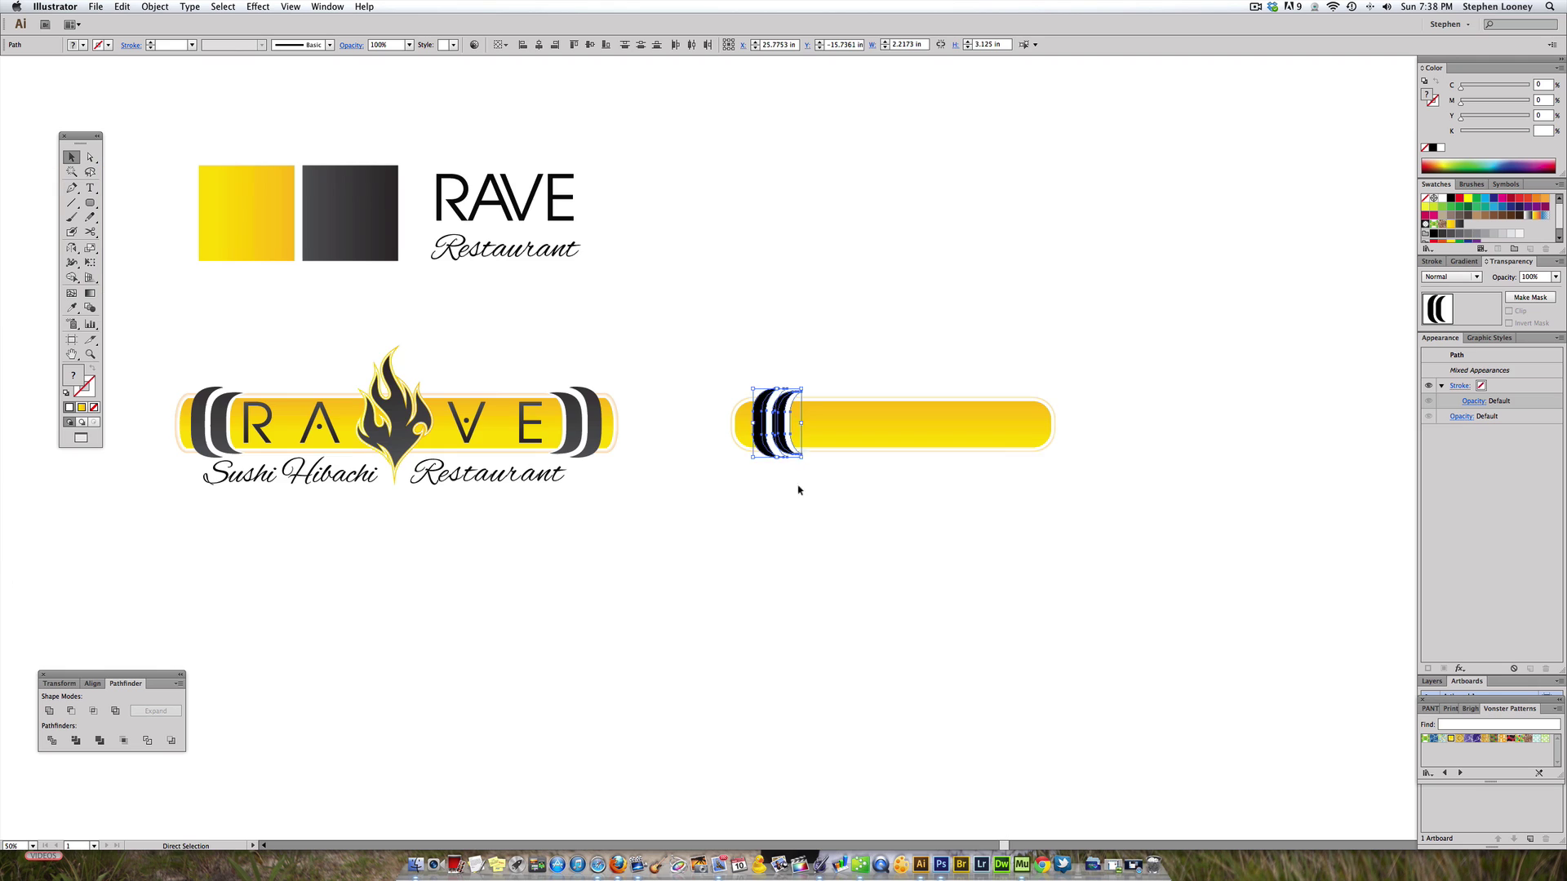
left_click(743, 406)
left_click(739, 352)
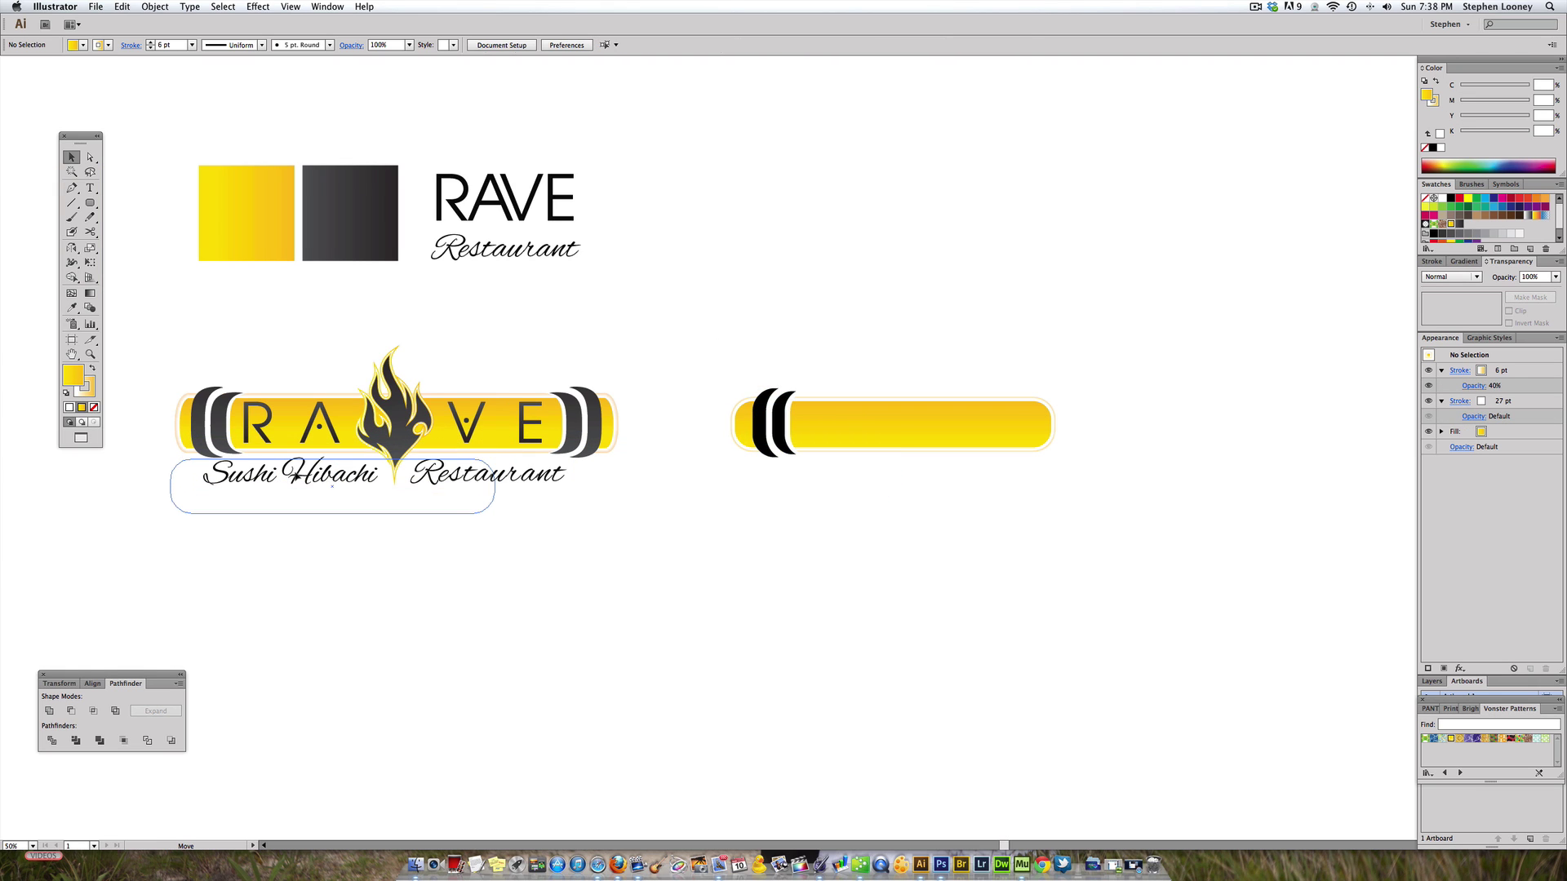
Step: Try to match the logo bar's length by moving the new bar below the logo and stretching its right side
left_click_drag(303, 424, 301, 525)
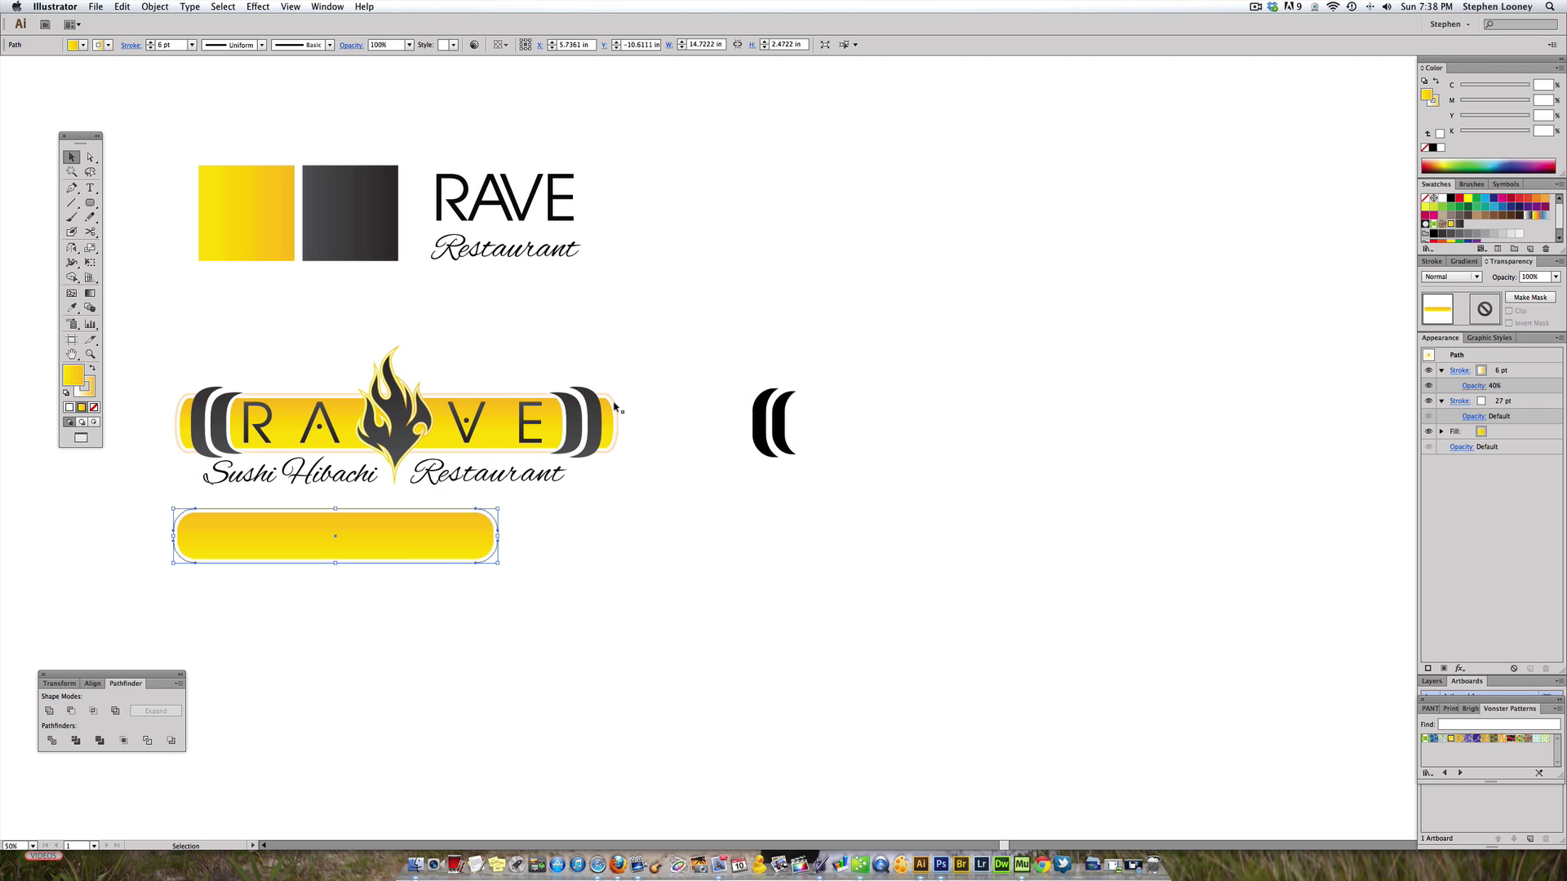
left_click_drag(498, 536, 1012, 534)
key("super+z")
Step: Extend the new bar to the logo bar's length by moving only its right-end anchor points with Direct Selection
key("a")
left_click_drag(524, 588, 518, 434)
key("super+z")
left_click_drag(477, 552, 1018, 439)
left_click(997, 486)
scroll(816, 486, "right", 2)
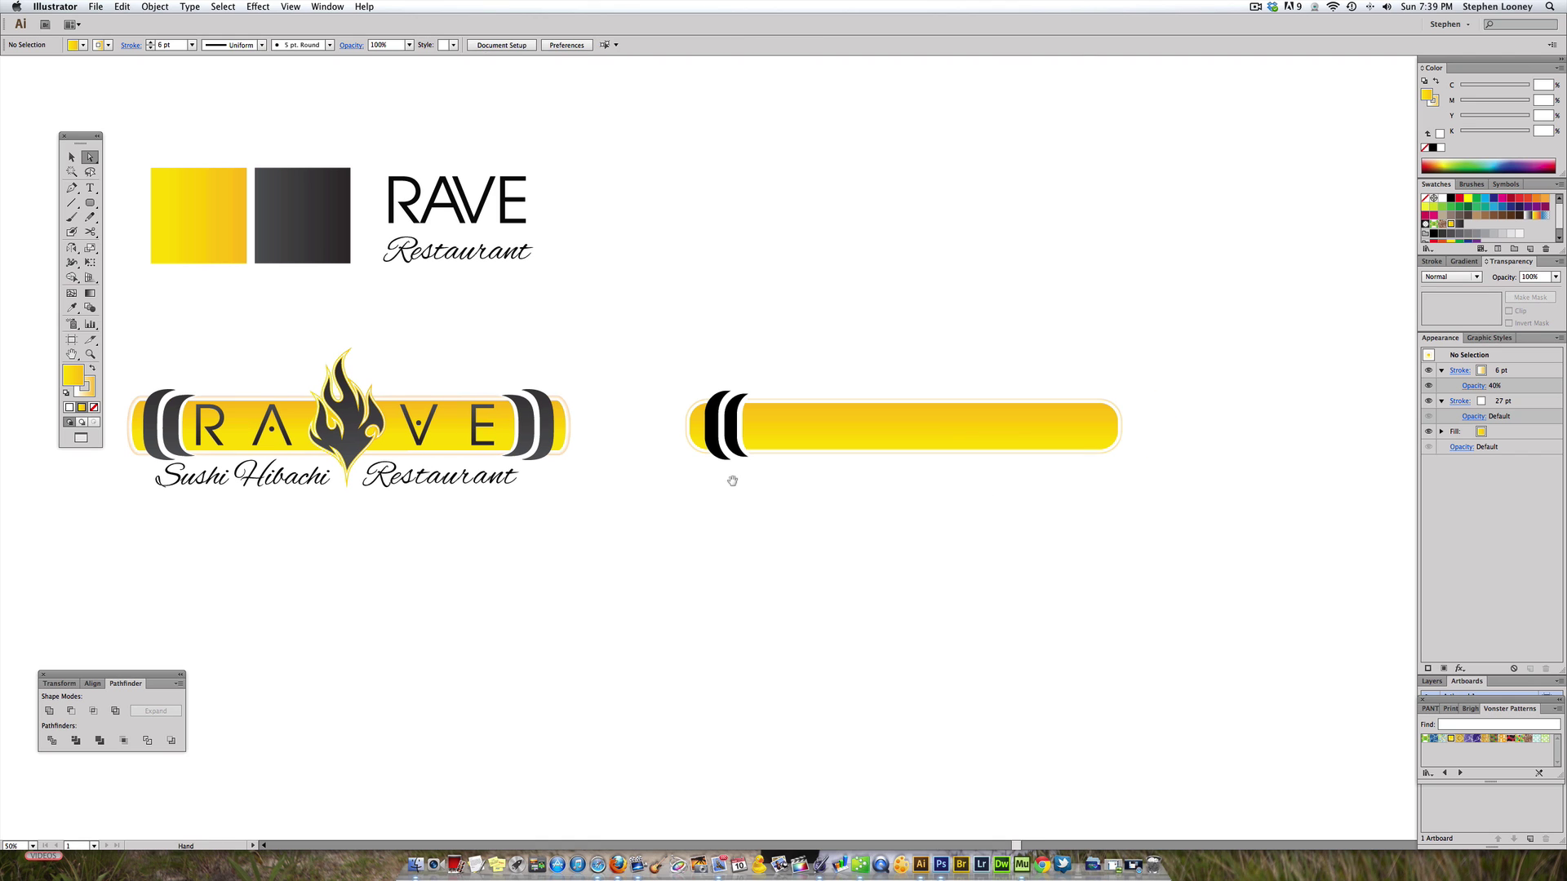
Step: Copy both crescent pairs horizontally from the bar's left end to its right end
left_click(71, 157)
mouse_move(690, 362)
left_mouse_down()
mouse_move(840, 416)
mouse_move(911, 509)
left_mouse_up()
left_click(816, 384)
left_click(906, 505)
left_click_drag(858, 378, 962, 583)
mouse_move(833, 348)
left_mouse_down()
mouse_move(901, 445)
mouse_move(821, 290)
left_mouse_up()
left_click_drag(675, 373, 1063, 445)
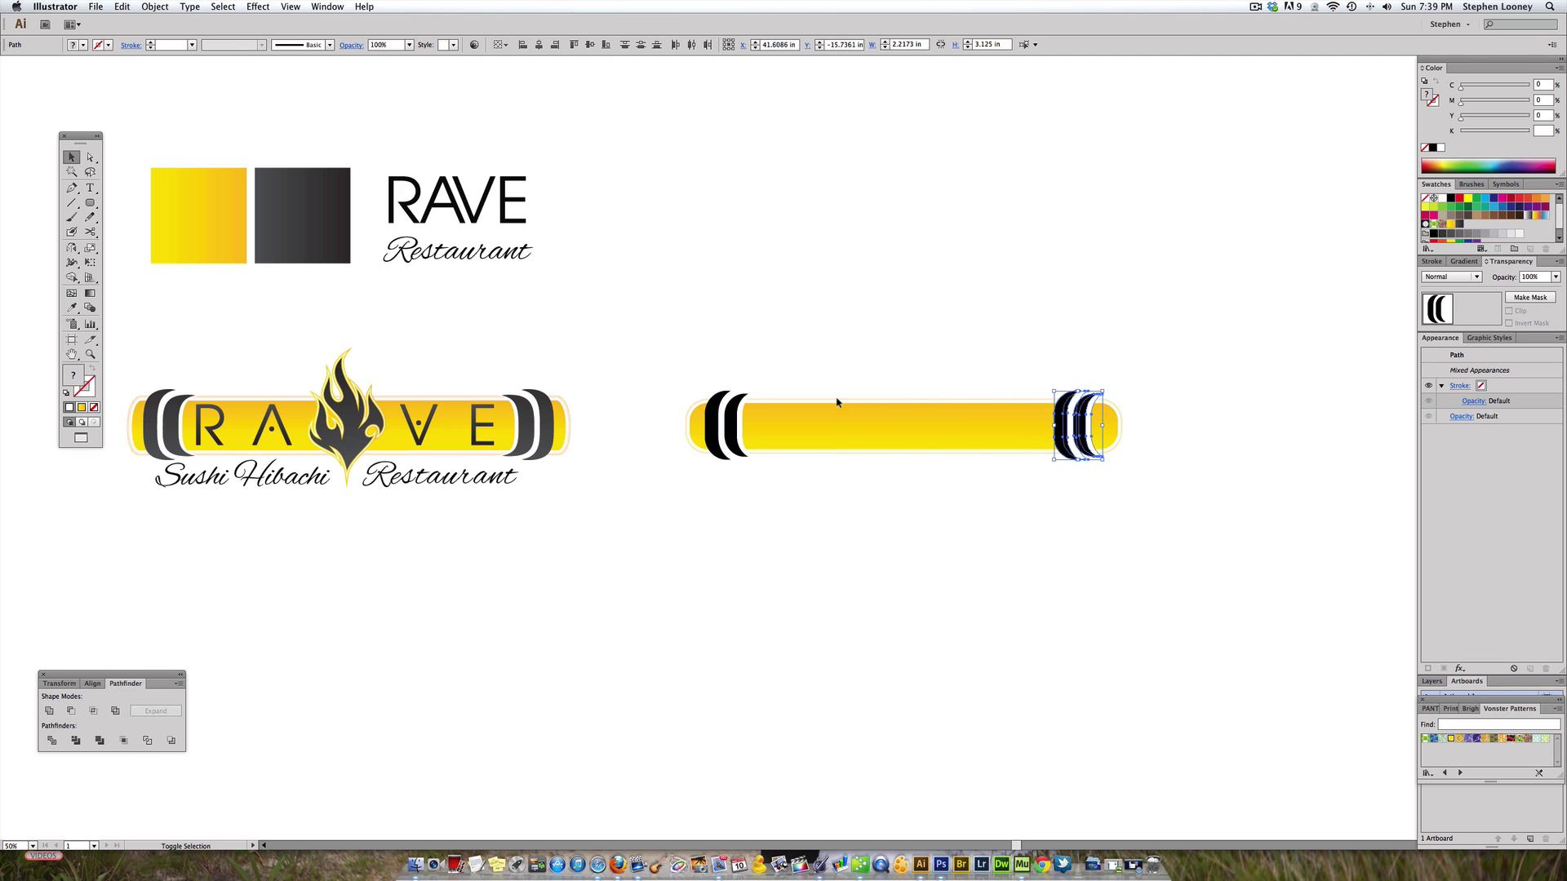
Step: Mirror the copied crescents horizontally with the Reflect tool so they curve around the bar's right end, and deselect them
left_click(71, 249)
mouse_move(1024, 433)
left_mouse_down()
mouse_move(1140, 434)
mouse_move(783, 433)
mouse_move(1023, 421)
left_mouse_up()
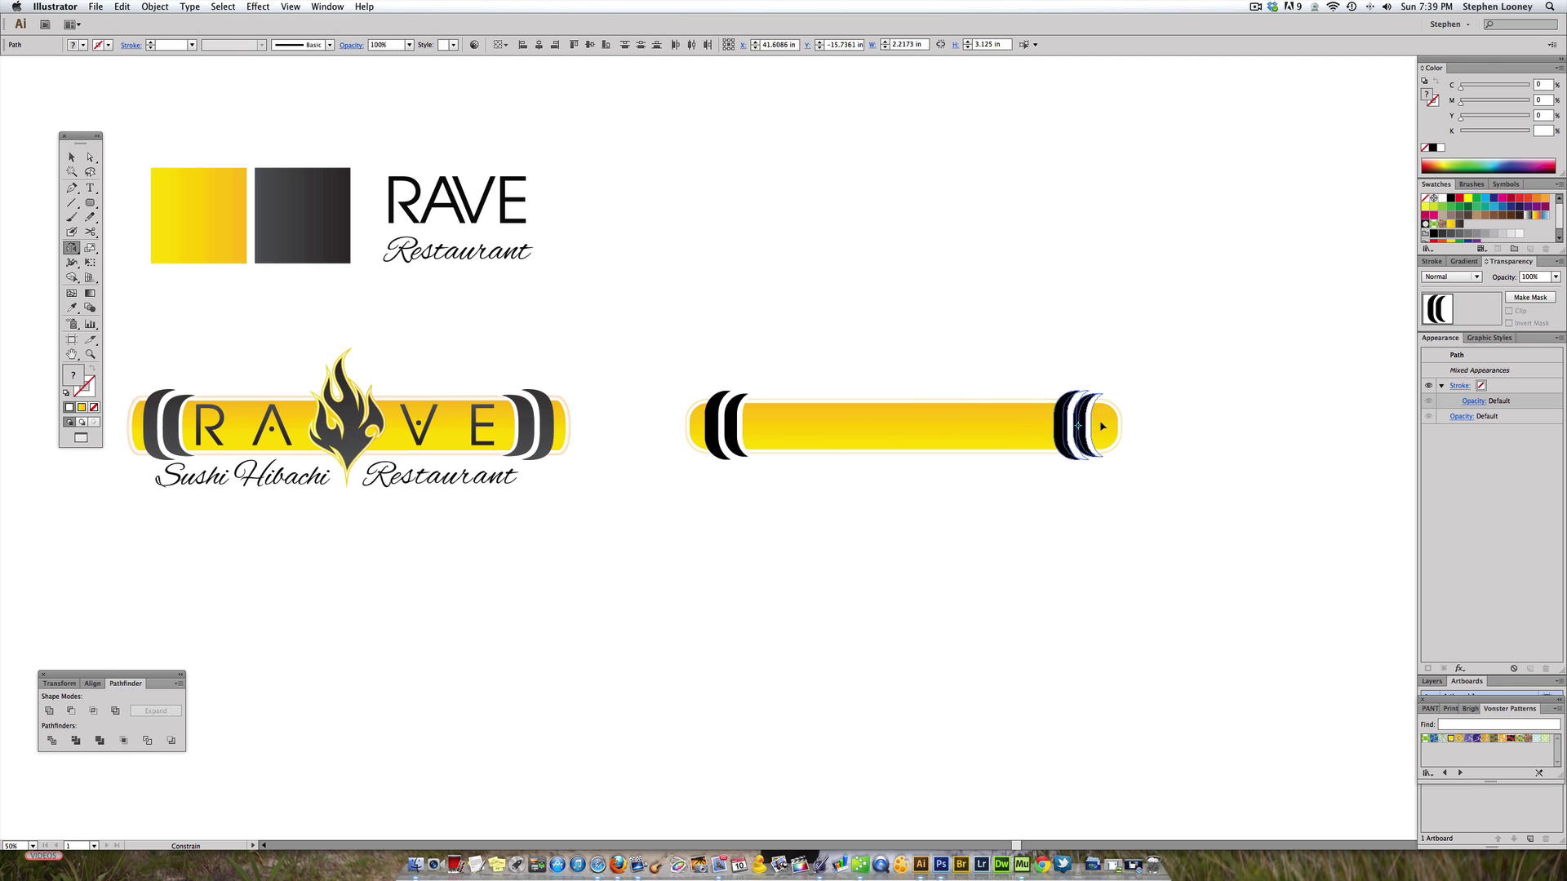
left_click_drag(901, 410, 1139, 420)
key("v")
left_click(944, 307)
scroll(898, 302, "right", 1)
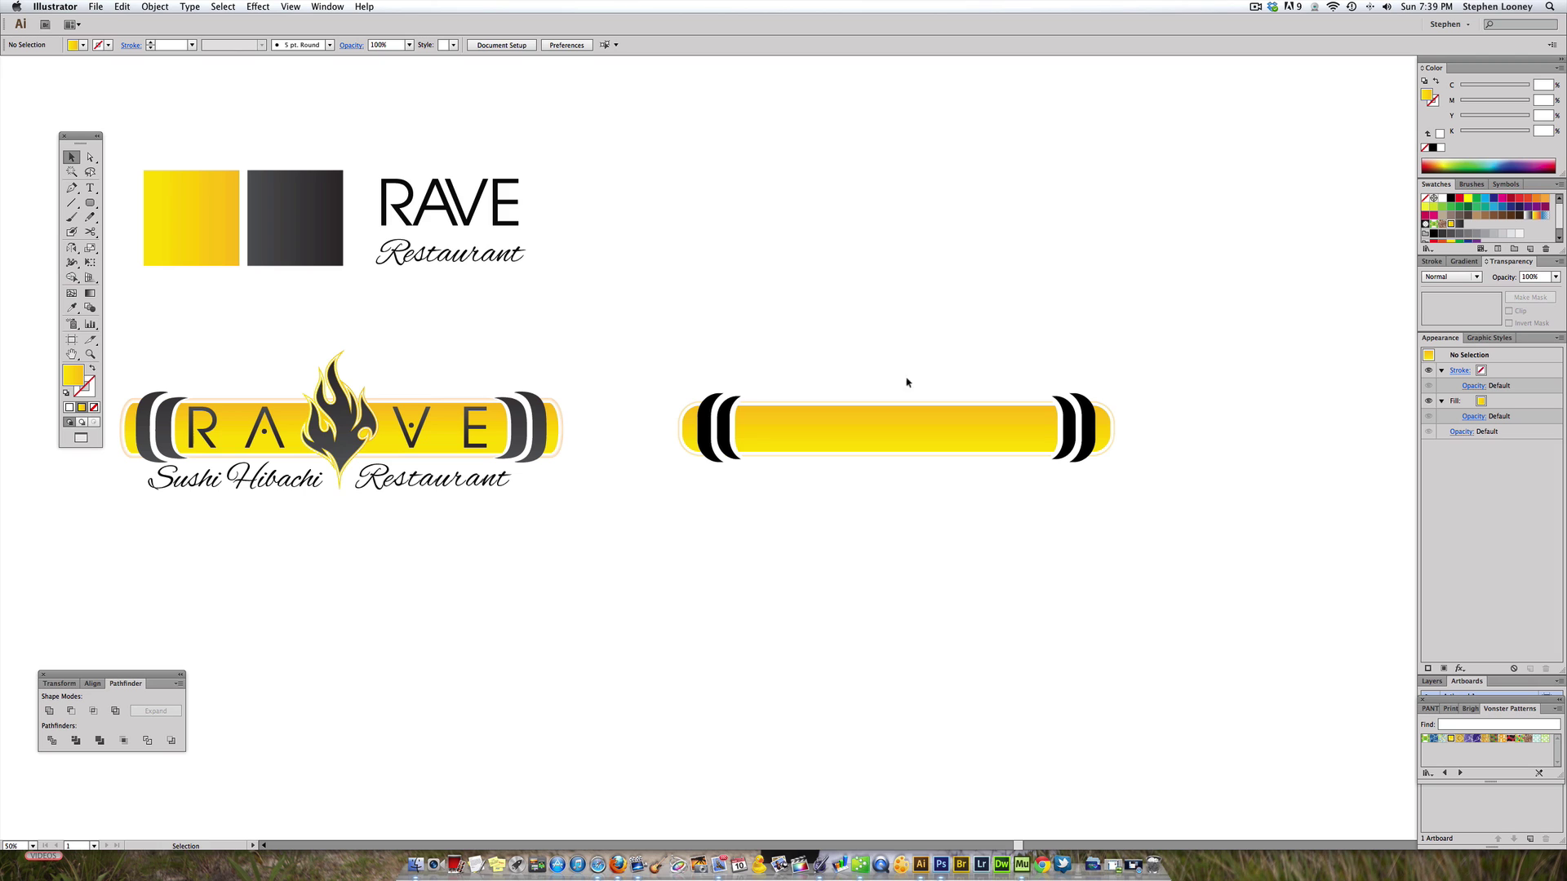
key("super+s")
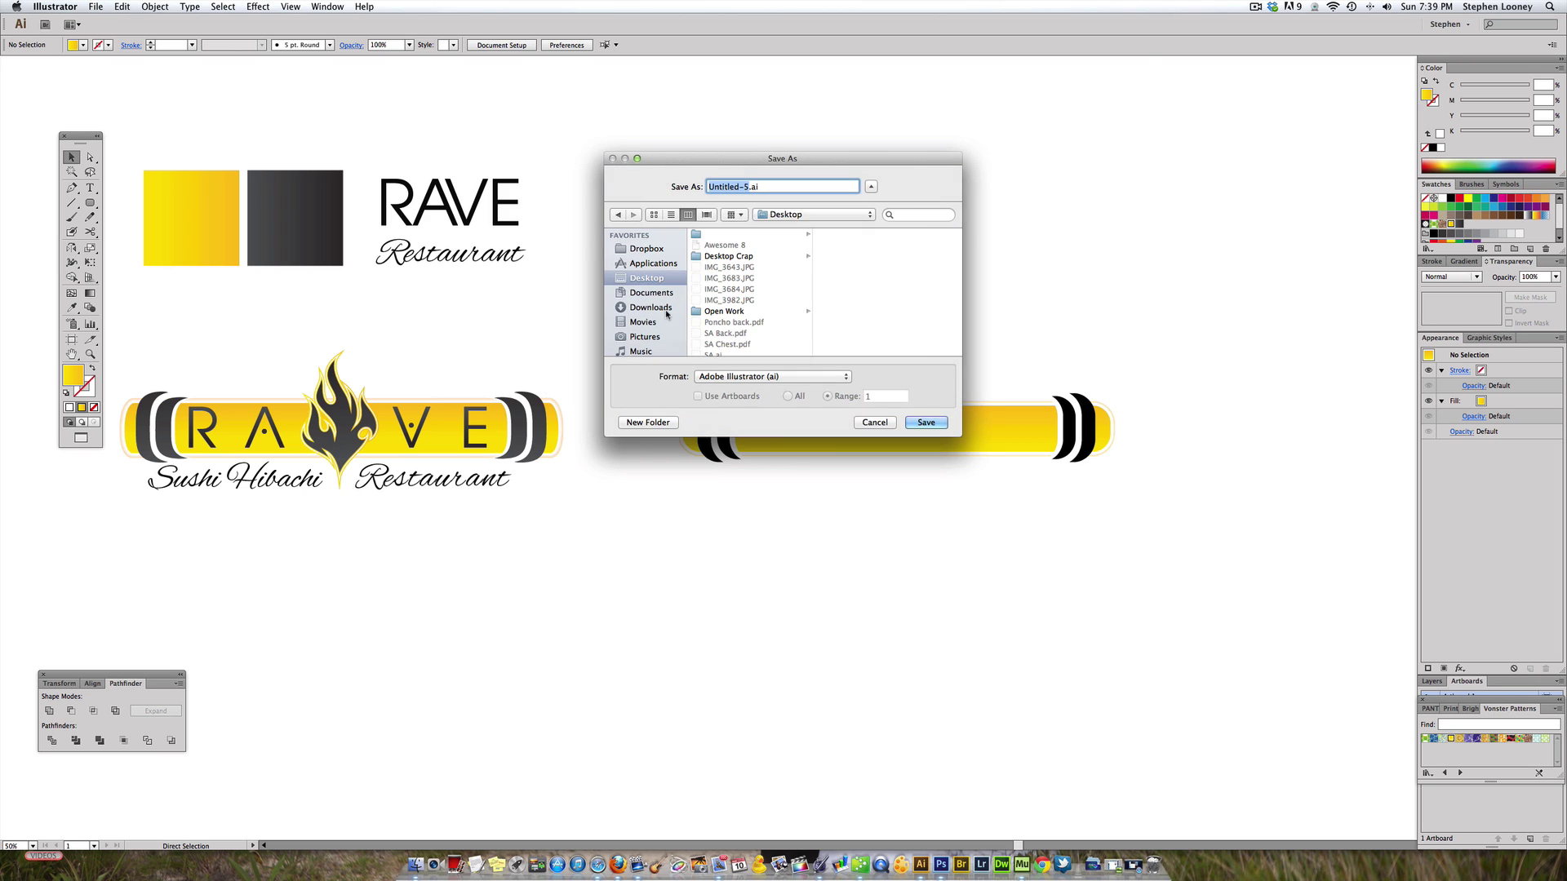
key("Escape")
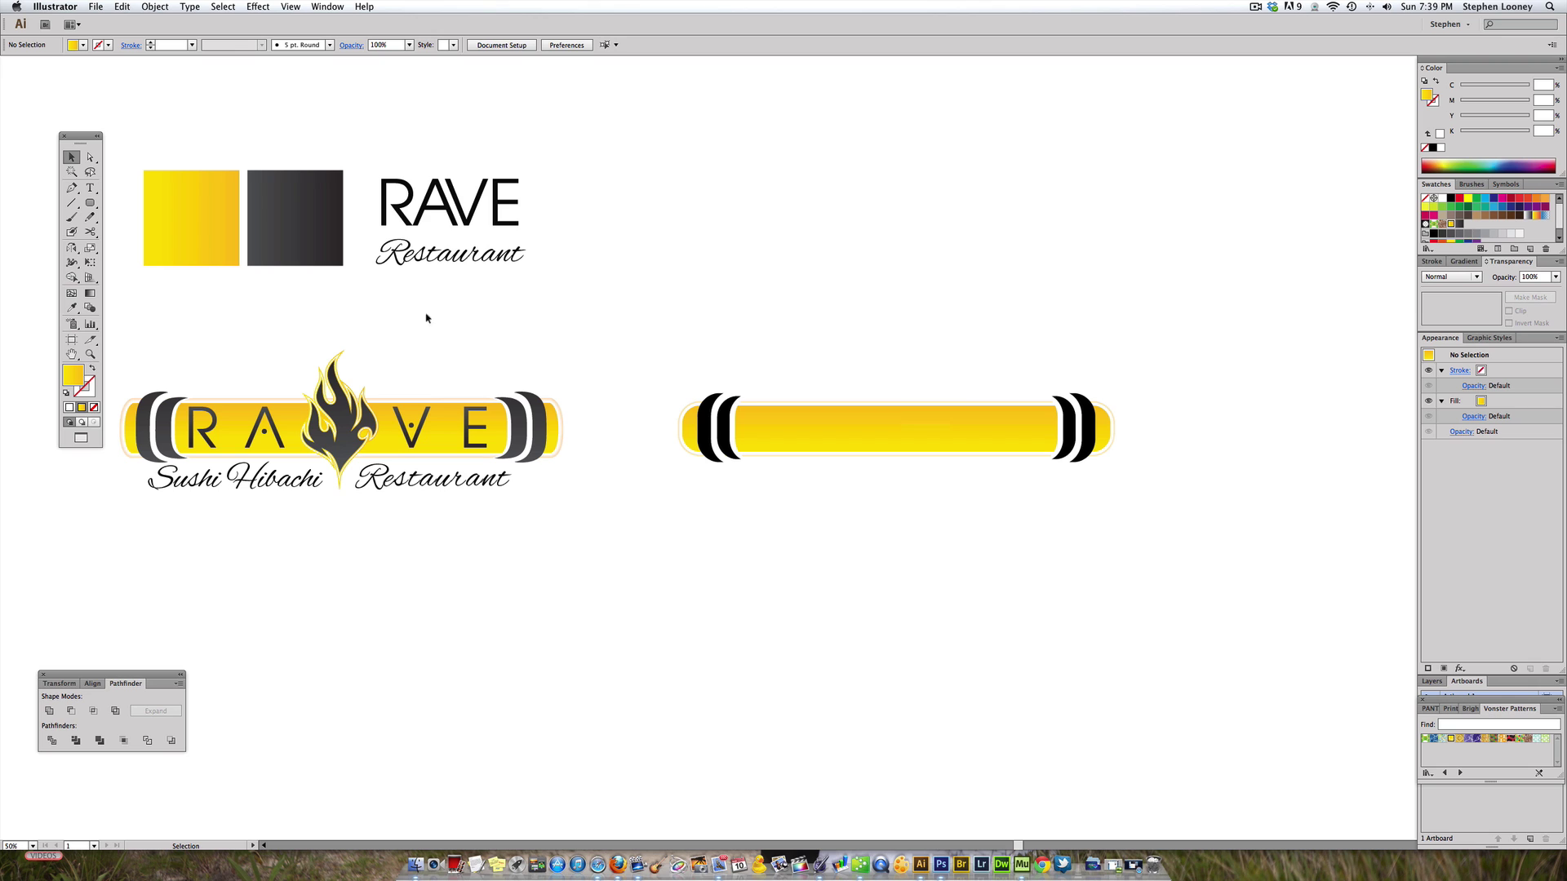
left_click_drag(891, 405, 878, 415)
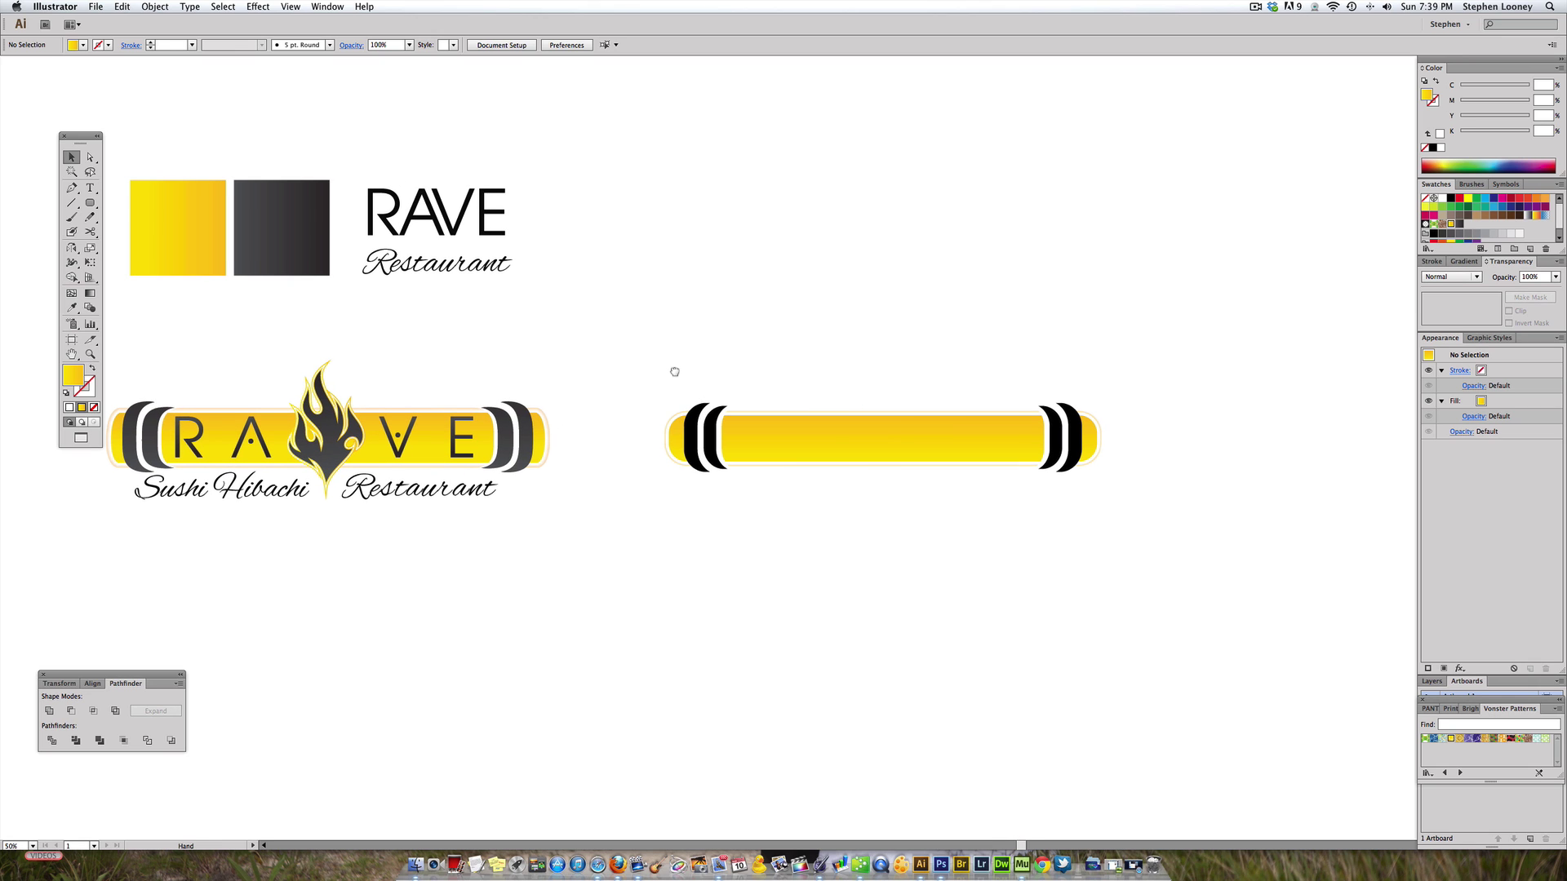
Step: Move the RAVE text from beside the colour squares into the empty area above the new bar
left_click_drag(674, 371, 678, 372)
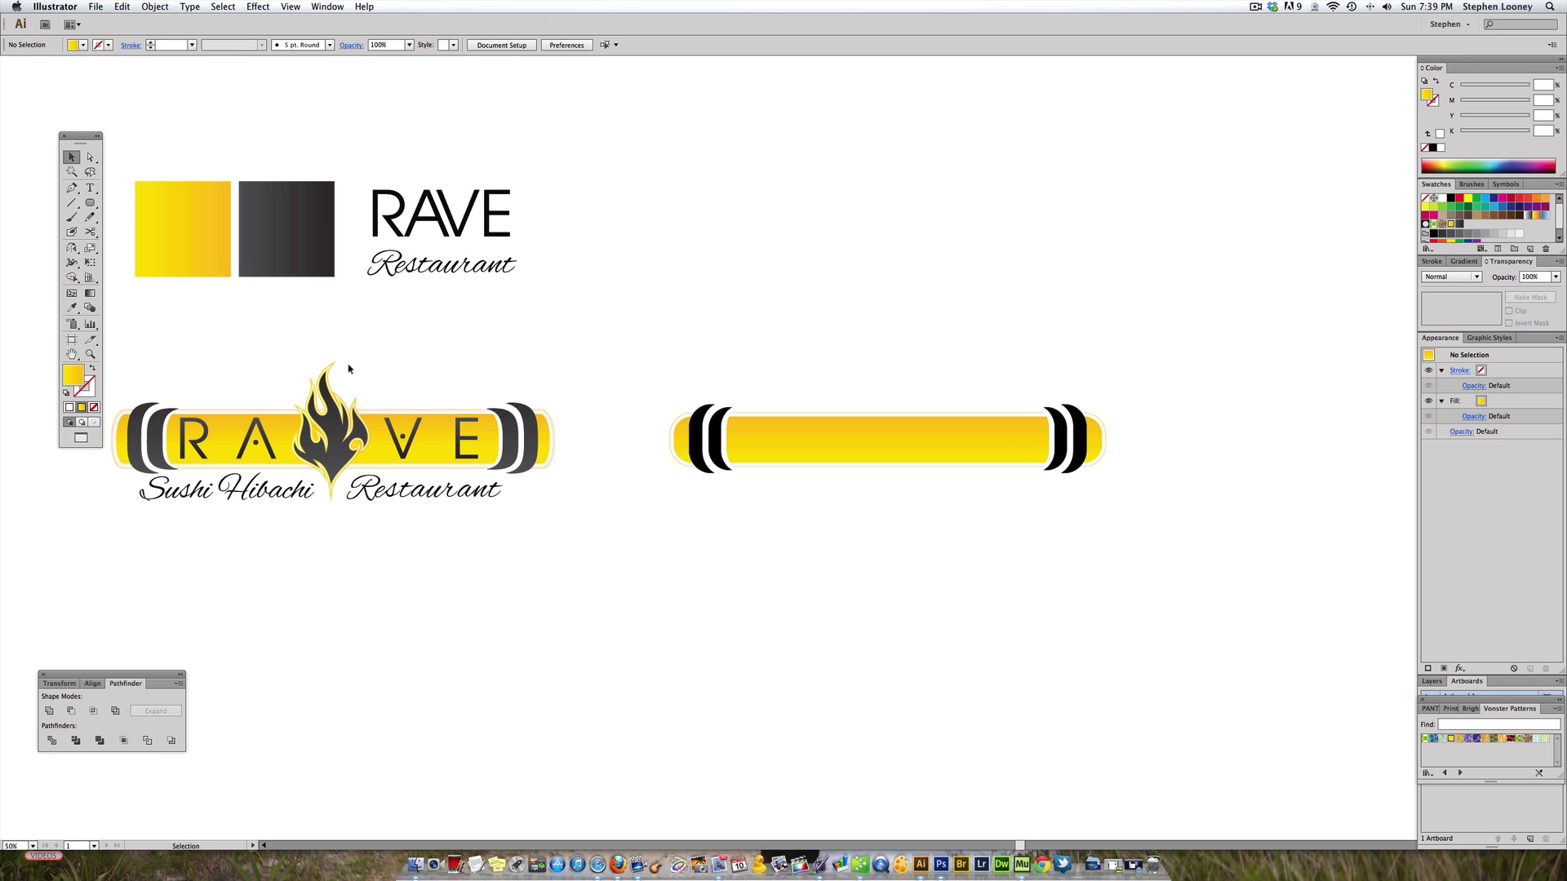
left_click(440, 196)
left_click_drag(430, 214, 788, 281)
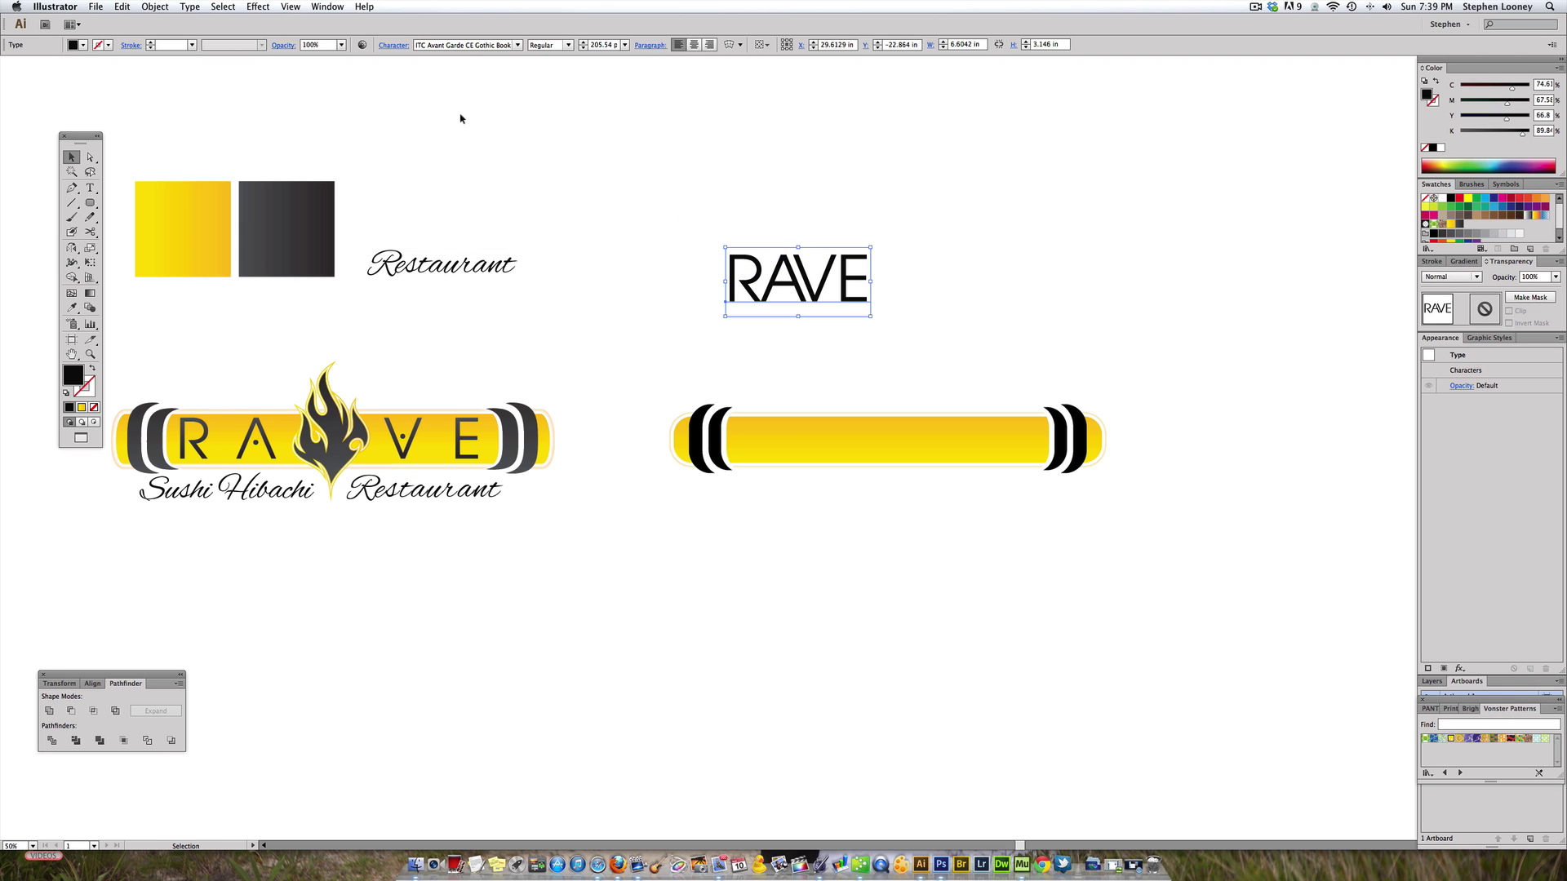
Step: Widen the tracking of the RAVE text so its letters spread across roughly the length of the new bar
left_click(388, 46)
left_click(387, 119)
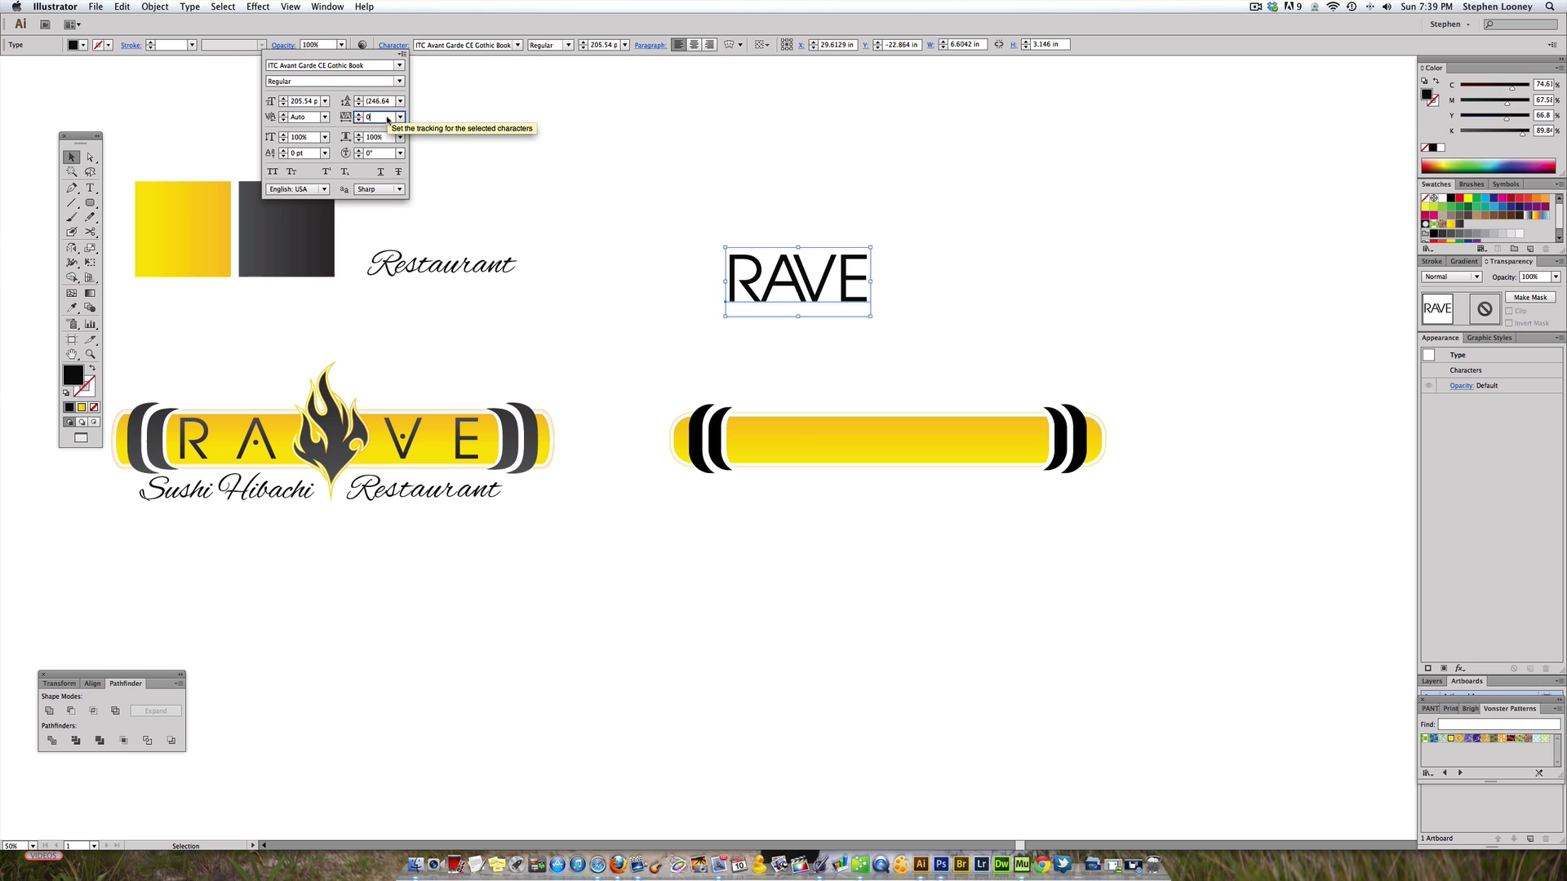
scroll(387, 120, "up", 10)
scroll(387, 119, "up", 20)
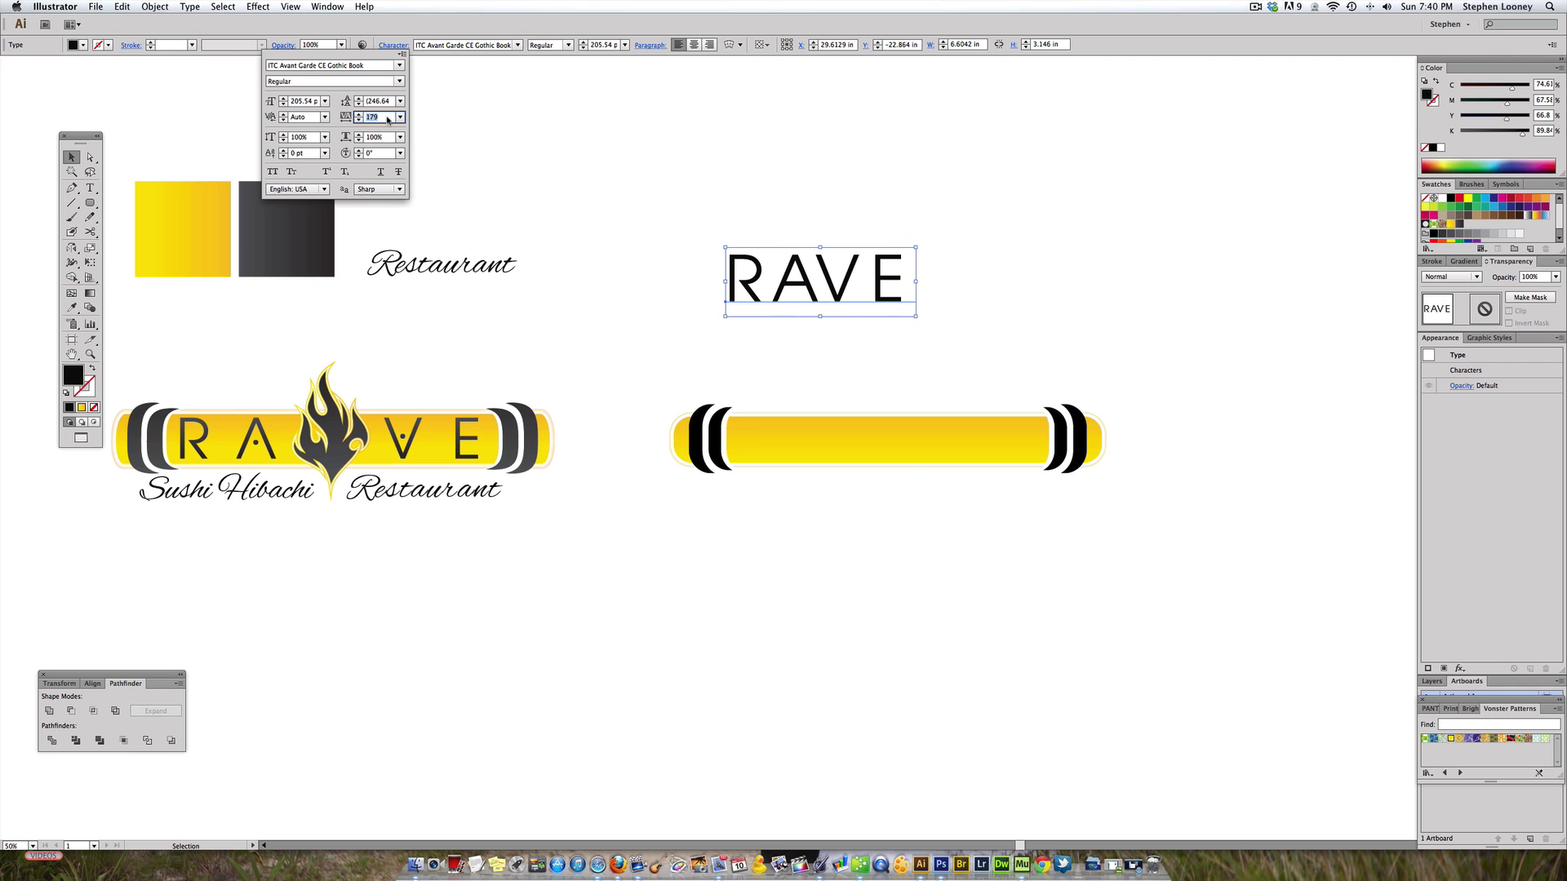
scroll(388, 119, "up", 20)
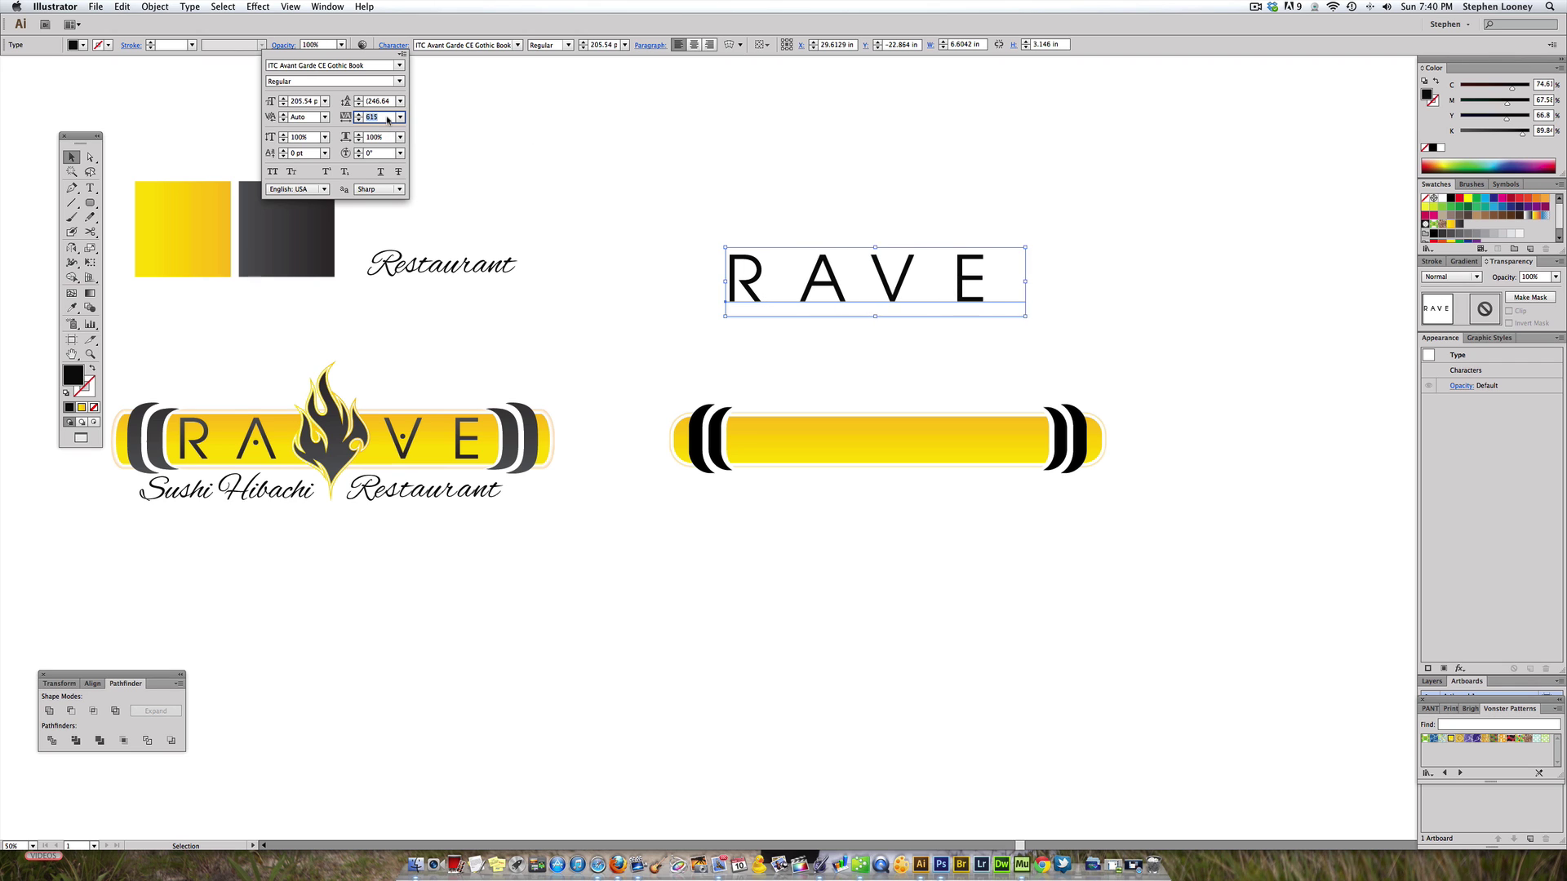
scroll(387, 119, "up", 11)
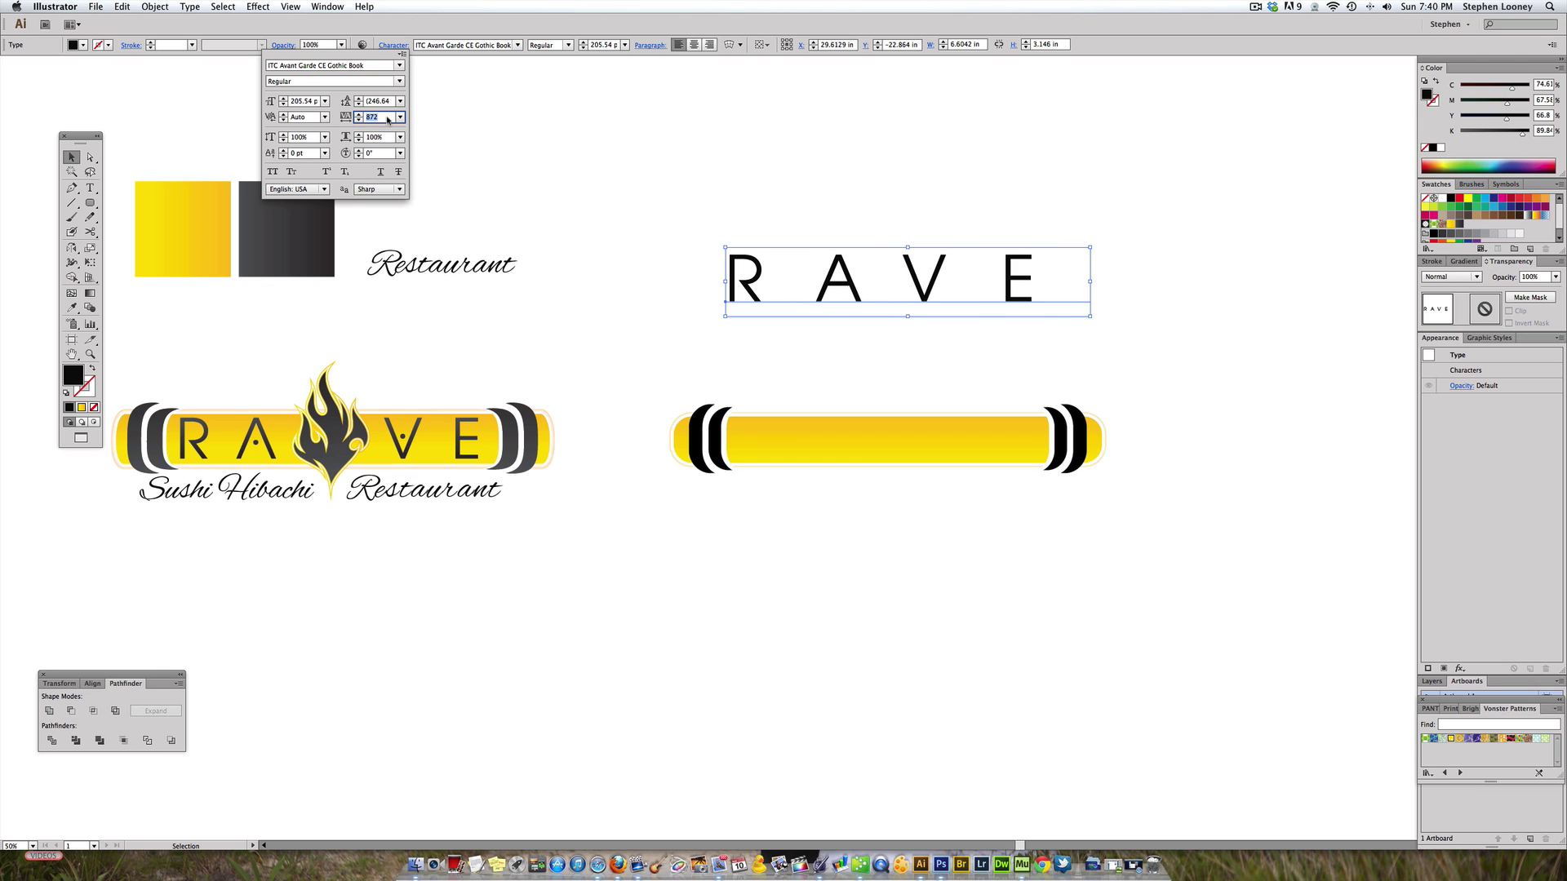
scroll(388, 119, "up", 1)
Step: Place the RAVE text on the new yellow bar and scale it down to about 163 pt to fit the bar's height
left_click_drag(755, 294, 769, 449)
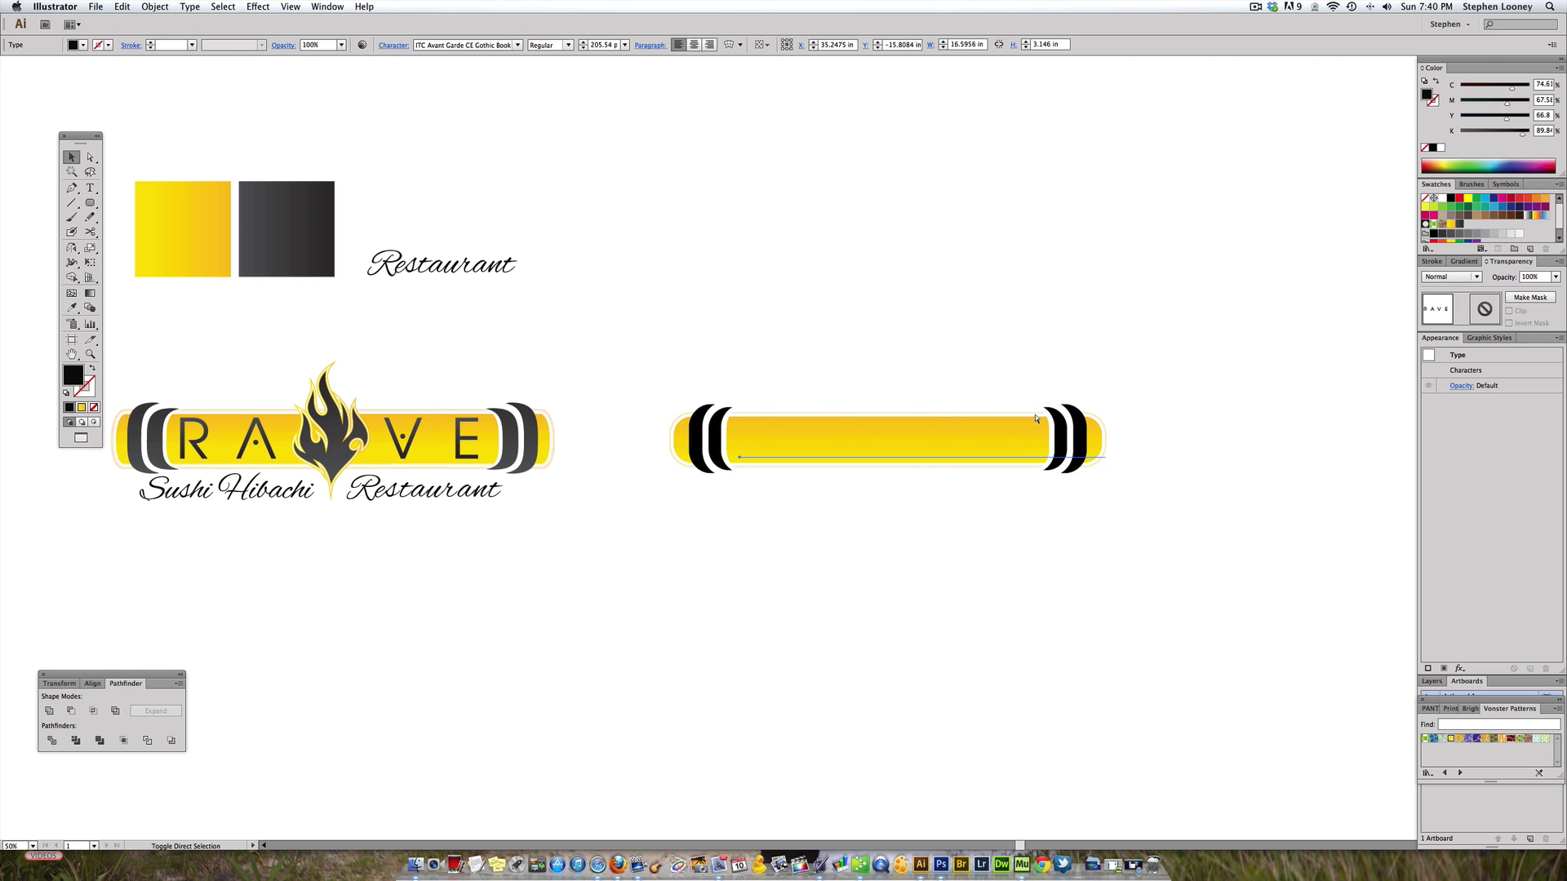
left_click_drag(1104, 403, 967, 437)
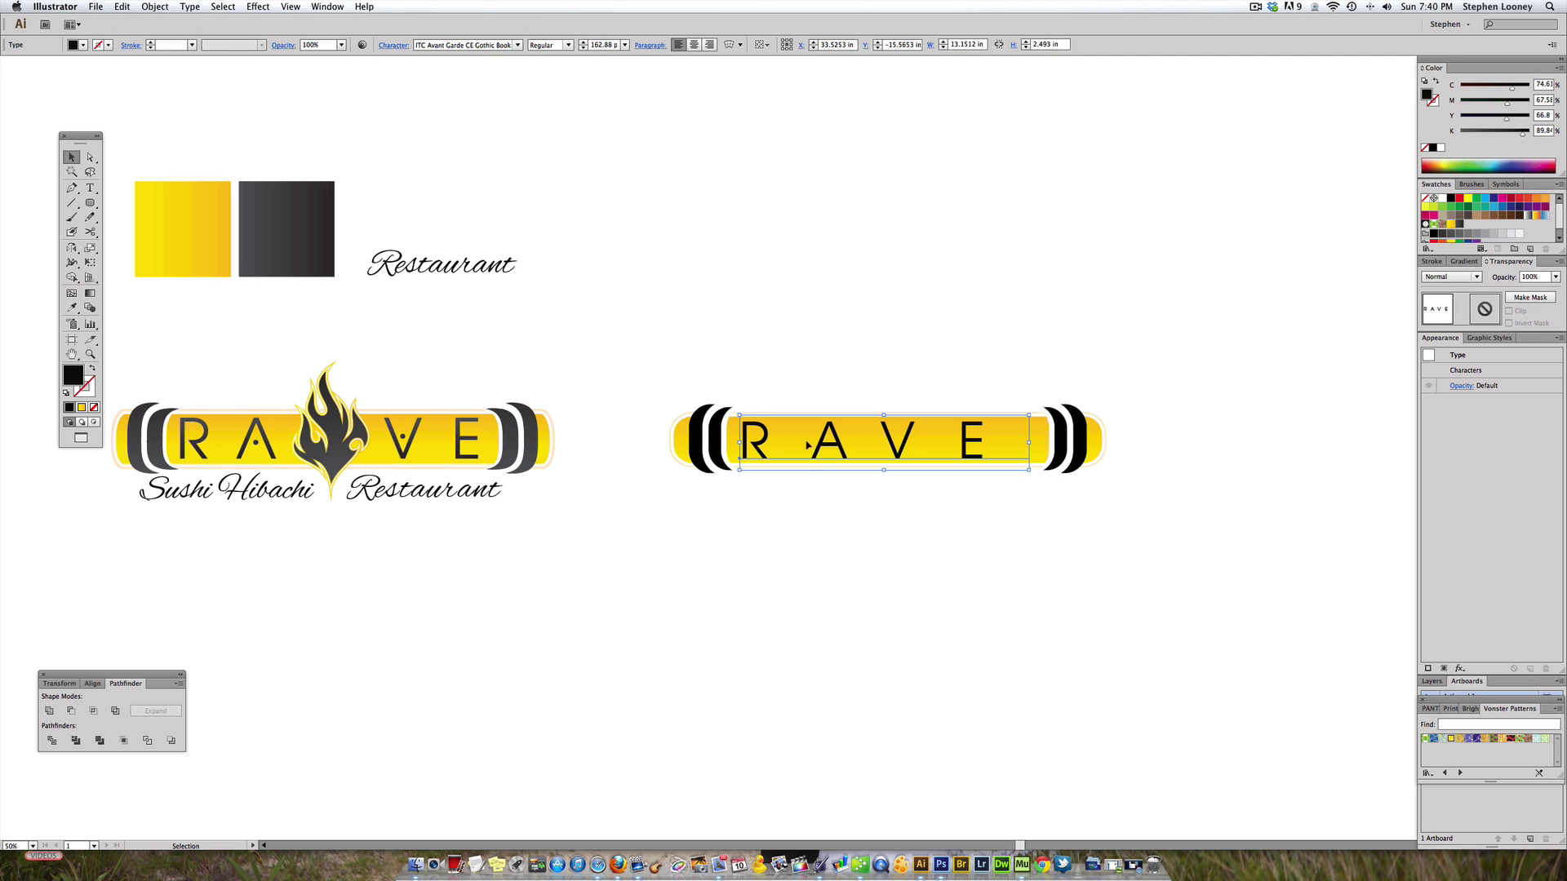
Step: Increase the RAVE text's tracking to about 1200 so the letters fill the space between the bar's crescents
left_click(394, 46)
left_click(378, 117)
key("shift+Up")
key("shift+Up")
key("shift+Up")
key("shift+Up")
key("shift+Up")
key("Up")
key("Up")
key("Up")
key("Up")
key("Up")
key("Up")
key("Up")
key("Up")
key("Up")
key("Up")
key("Up")
key("Up")
key("Up")
key("Up")
key("Up")
key("Up")
key("Up")
key("Up")
key("Up")
key("Up")
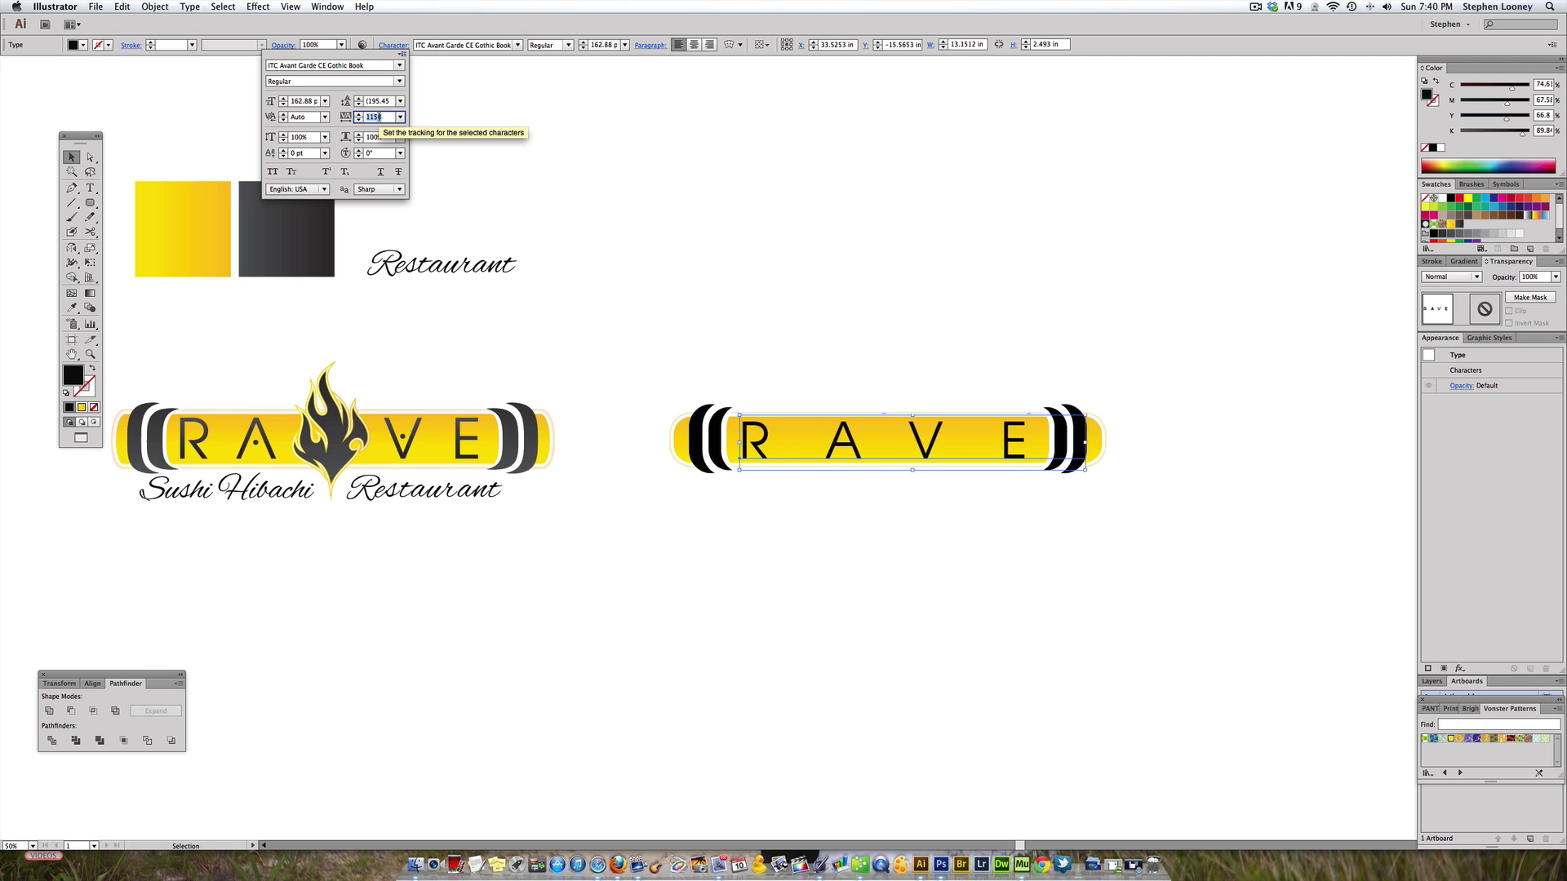
key("Up")
key("Up")
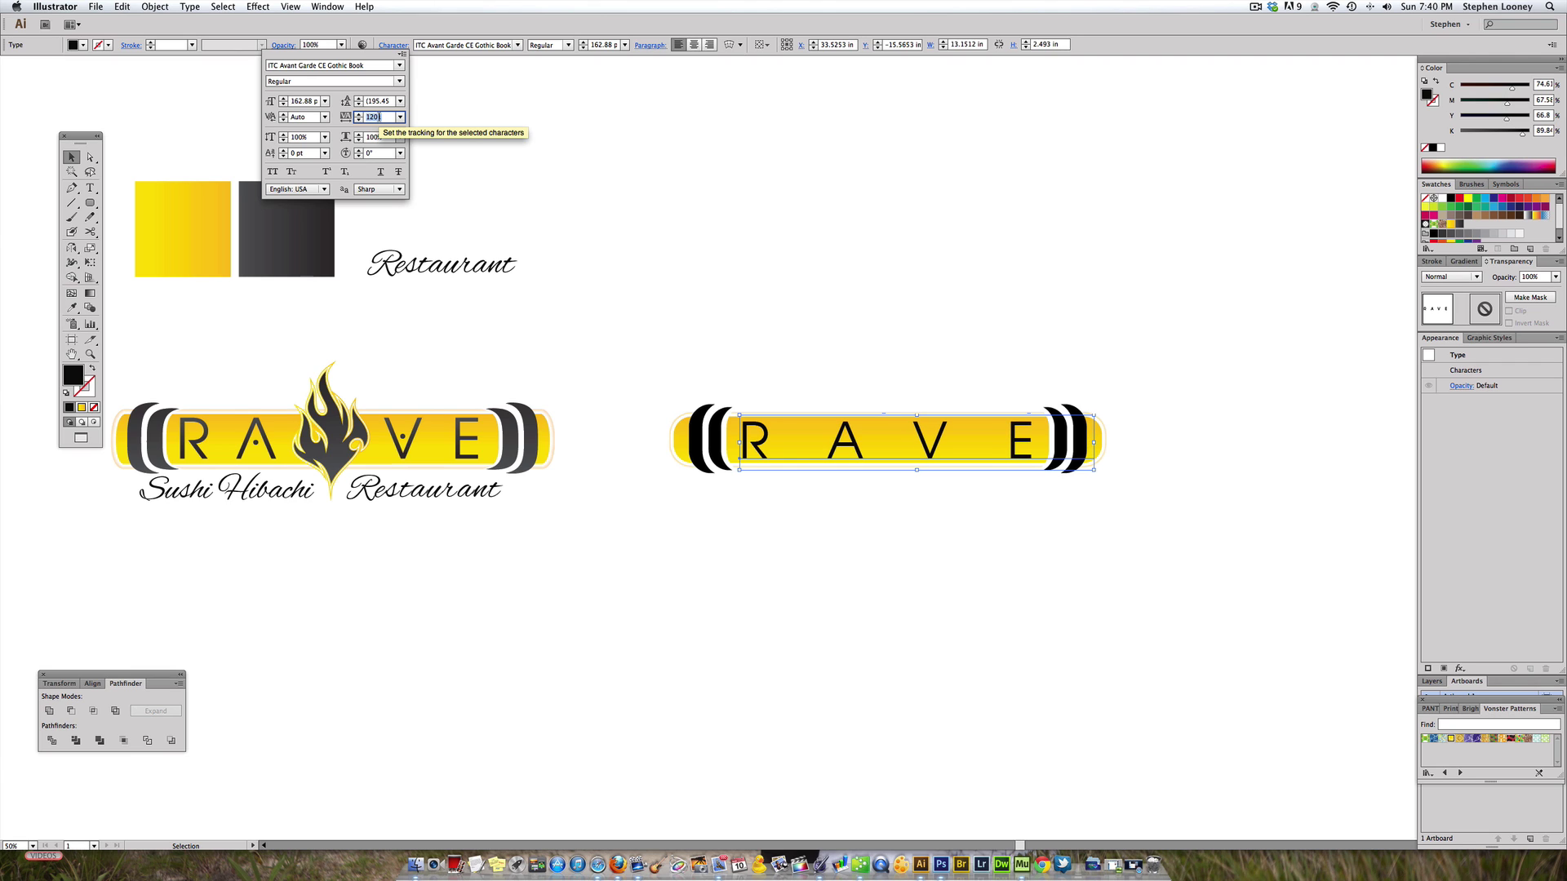
key("Return")
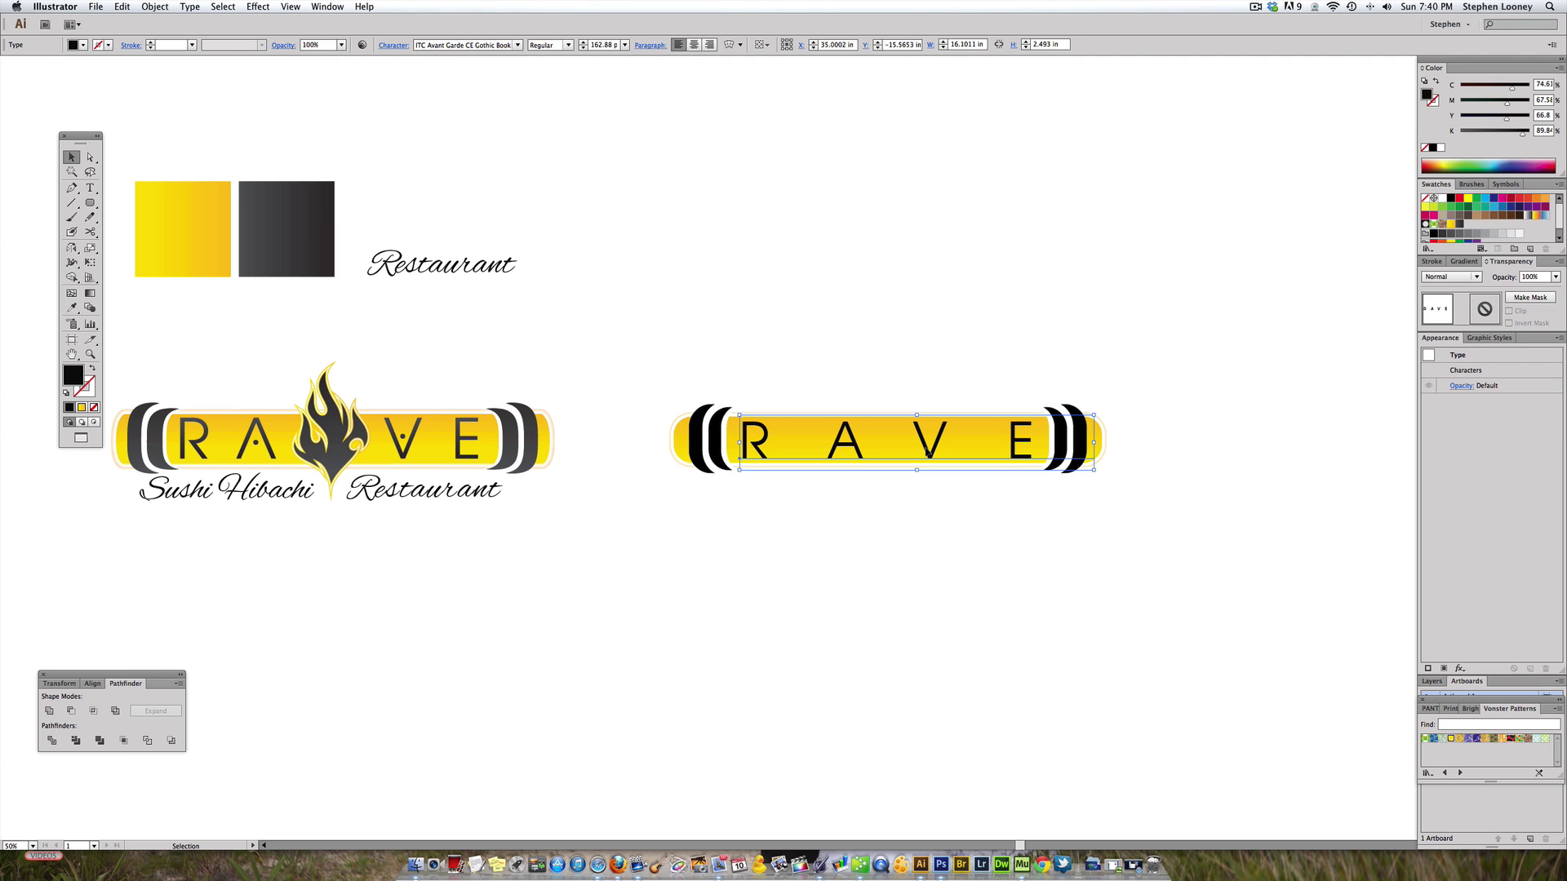
Step: Convert the RAVE text on the new bar to outlines and deselect it
left_click(154, 7)
mouse_move(189, 7)
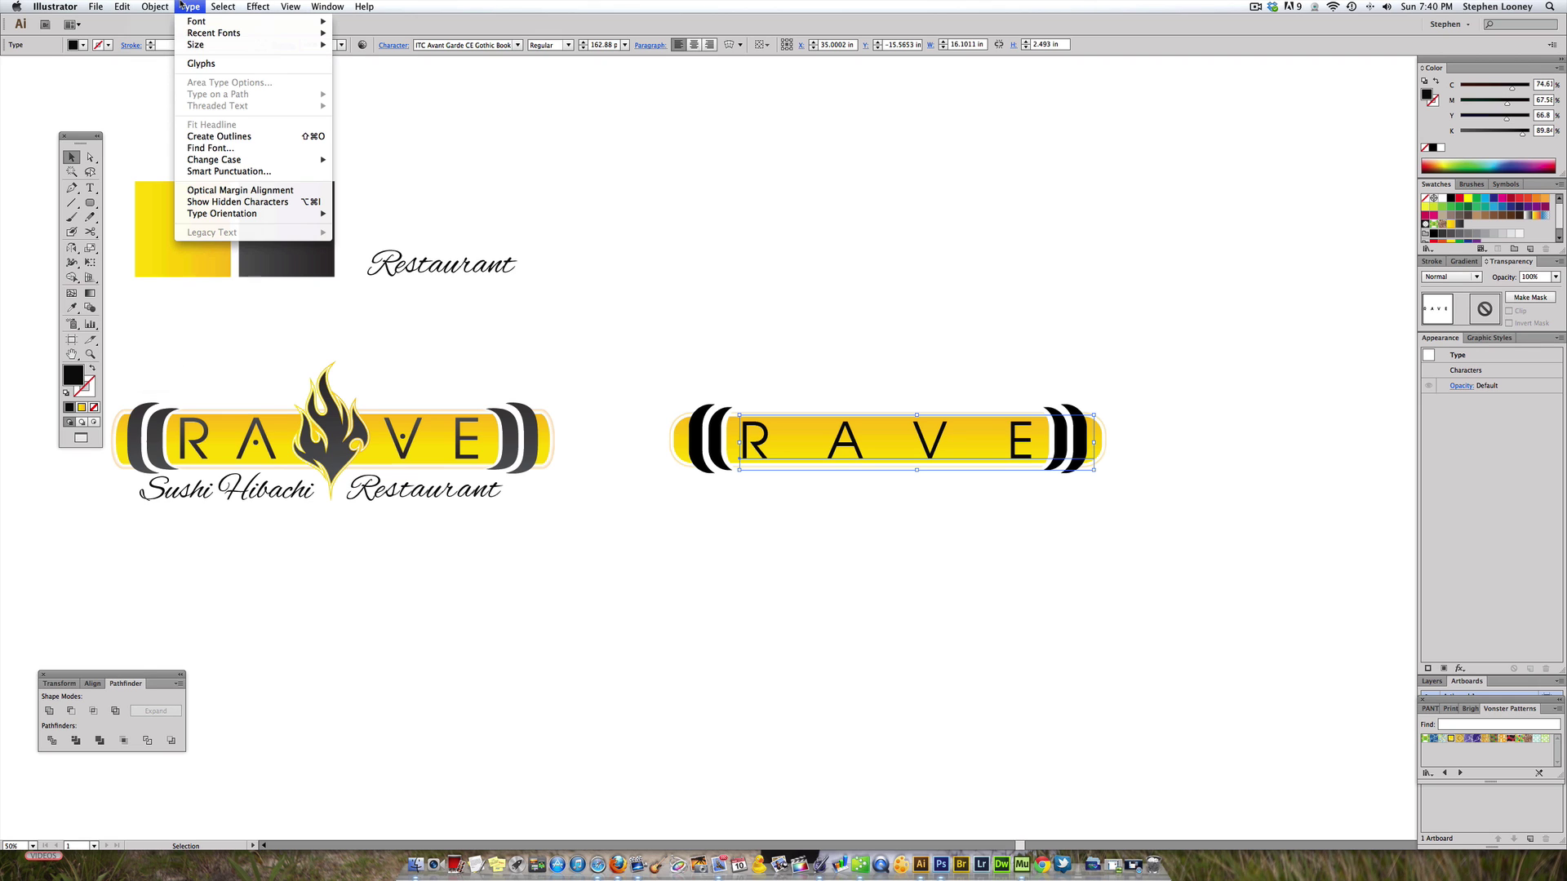
left_click(222, 137)
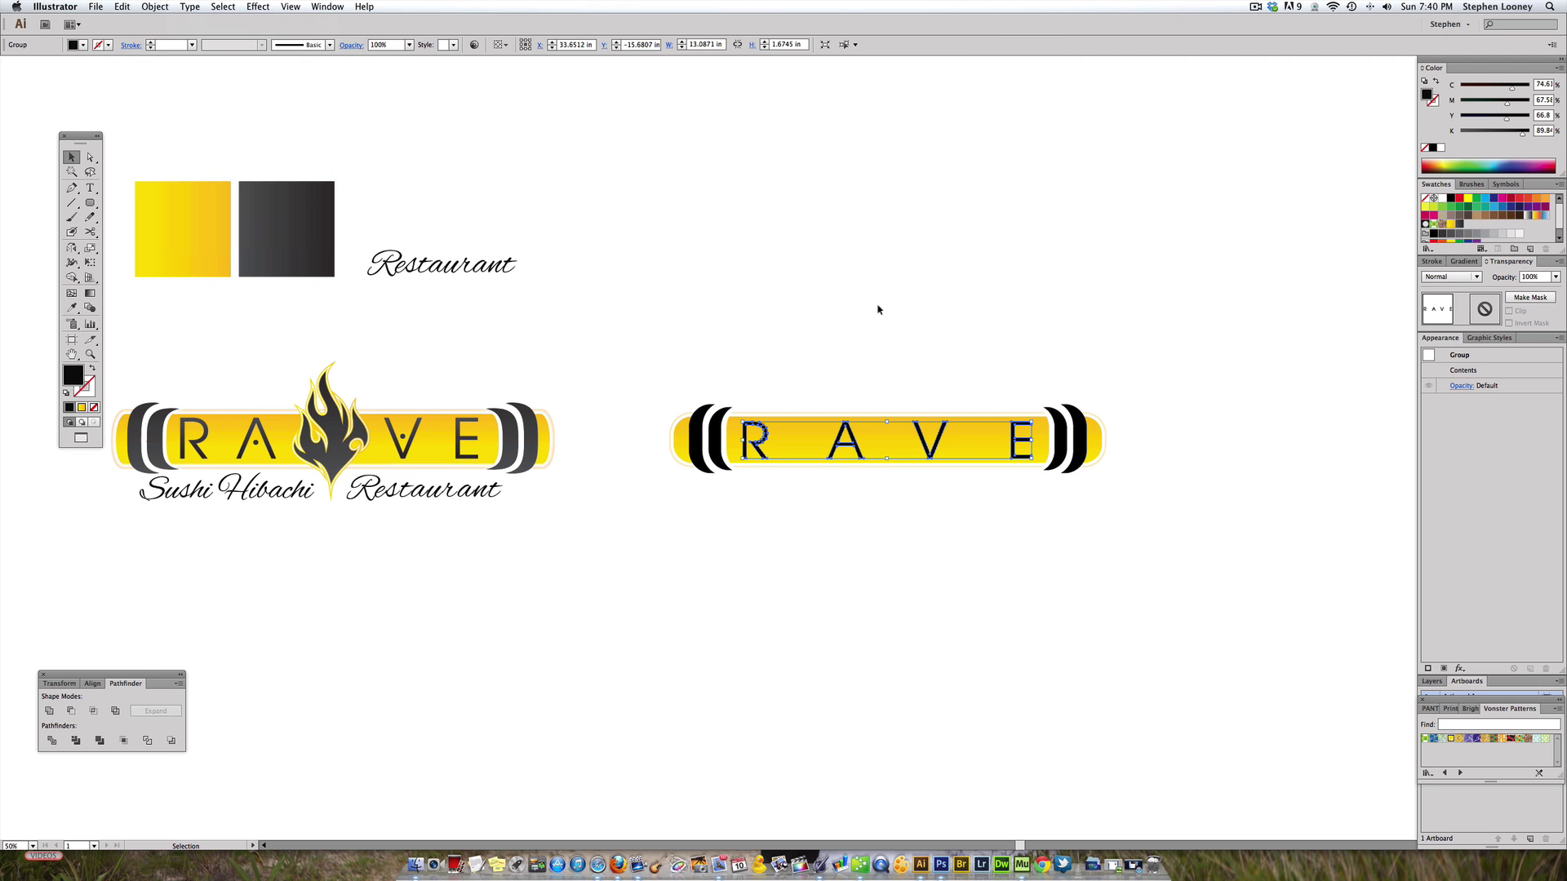
left_click(1014, 330)
key("z")
key("a")
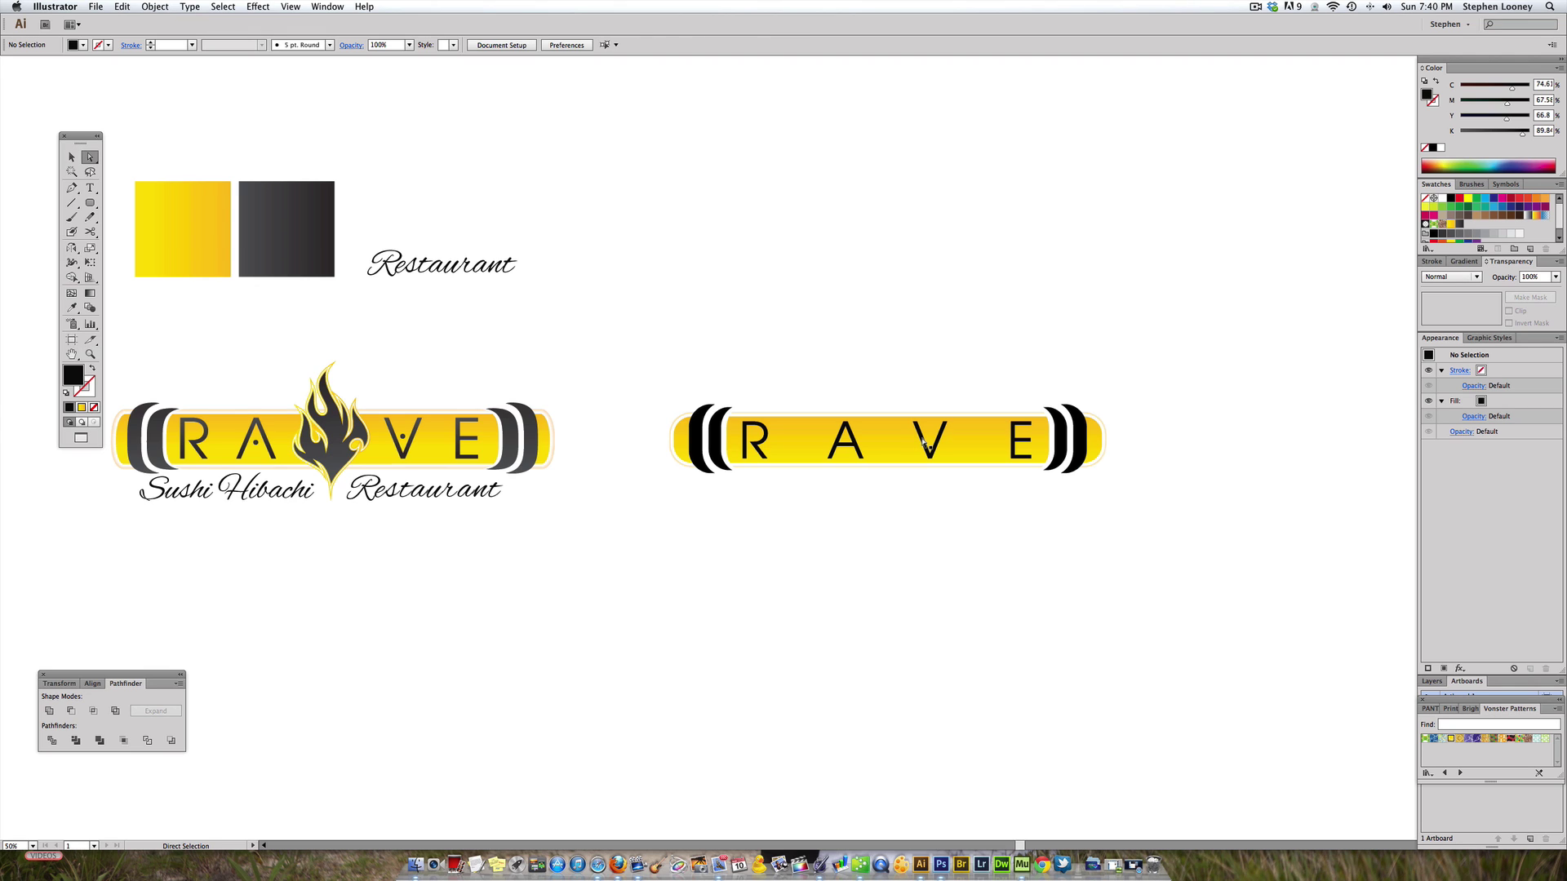
left_click(923, 441)
left_click_drag(925, 441, 974, 443)
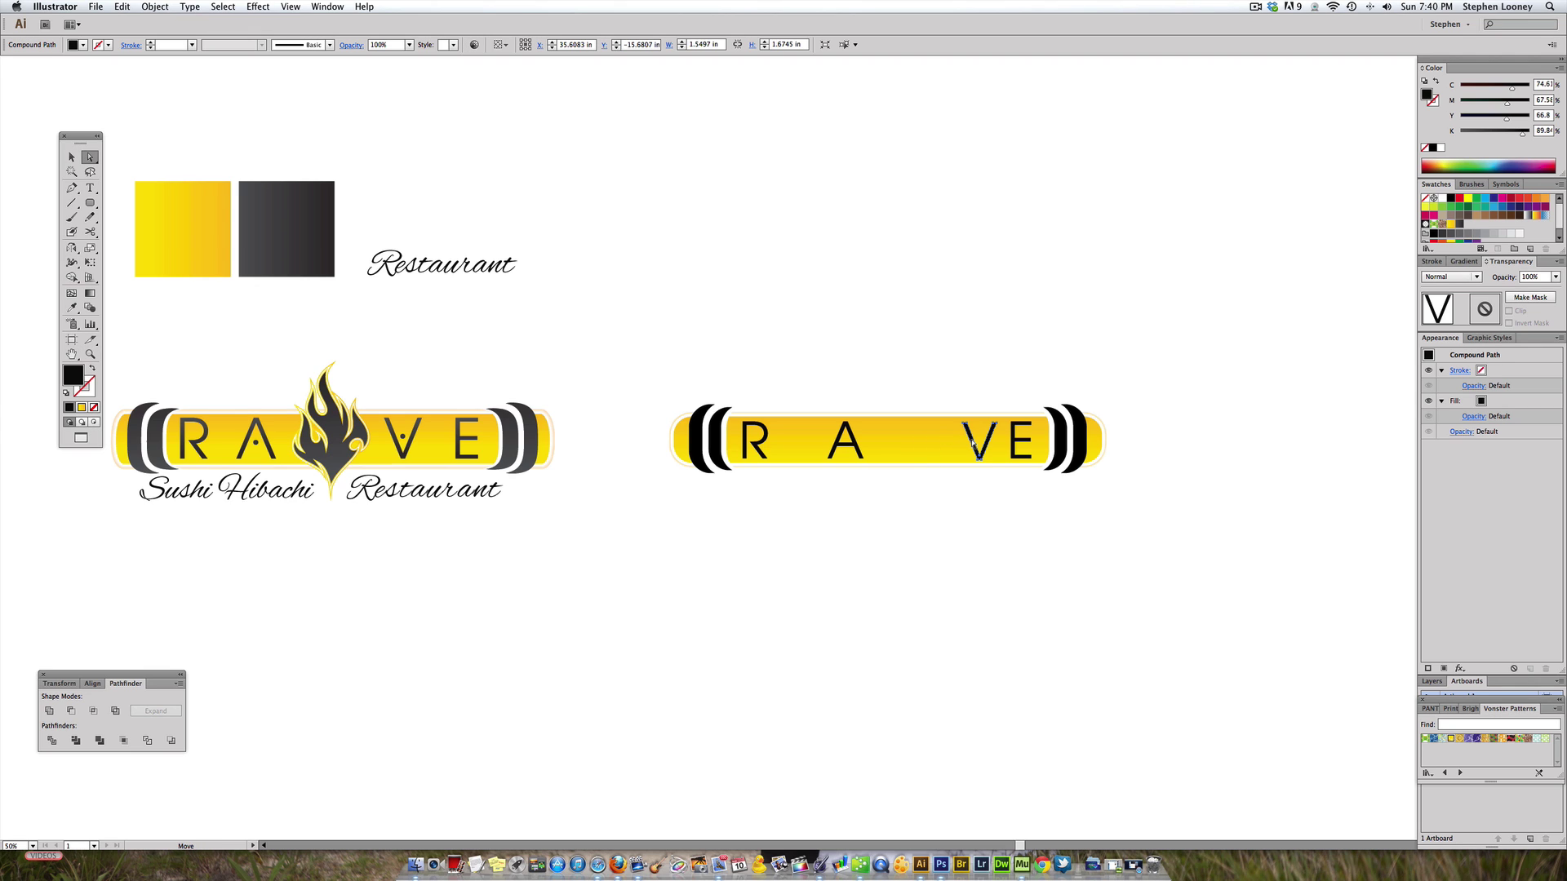
key("super+z")
left_click(936, 365)
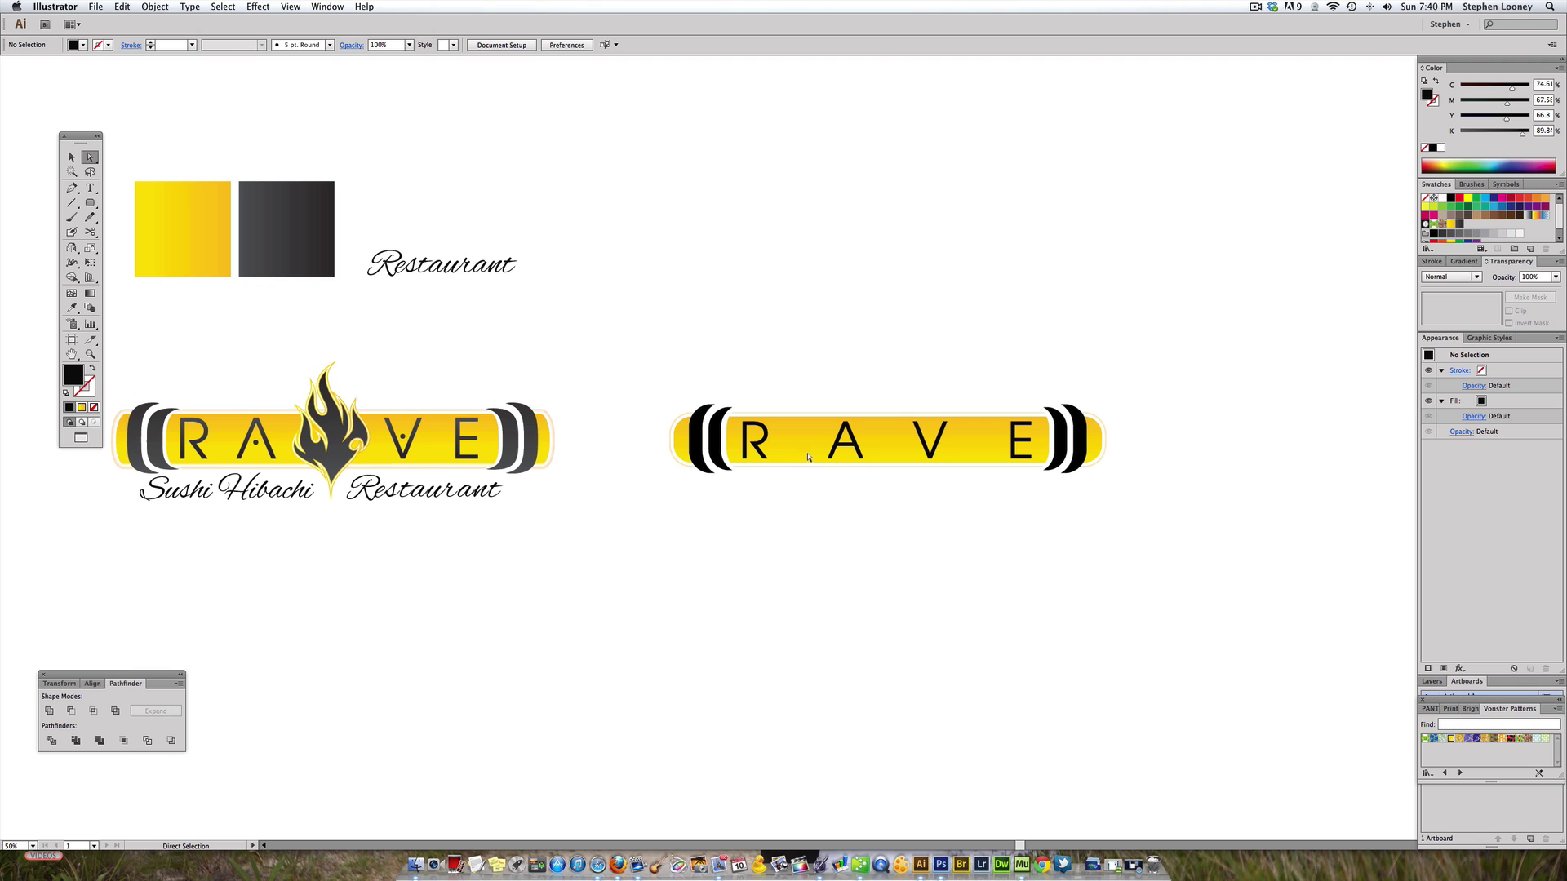
Step: Move the V slightly toward the E and the A slightly toward the R to widen the gap in the middle
left_click(922, 442)
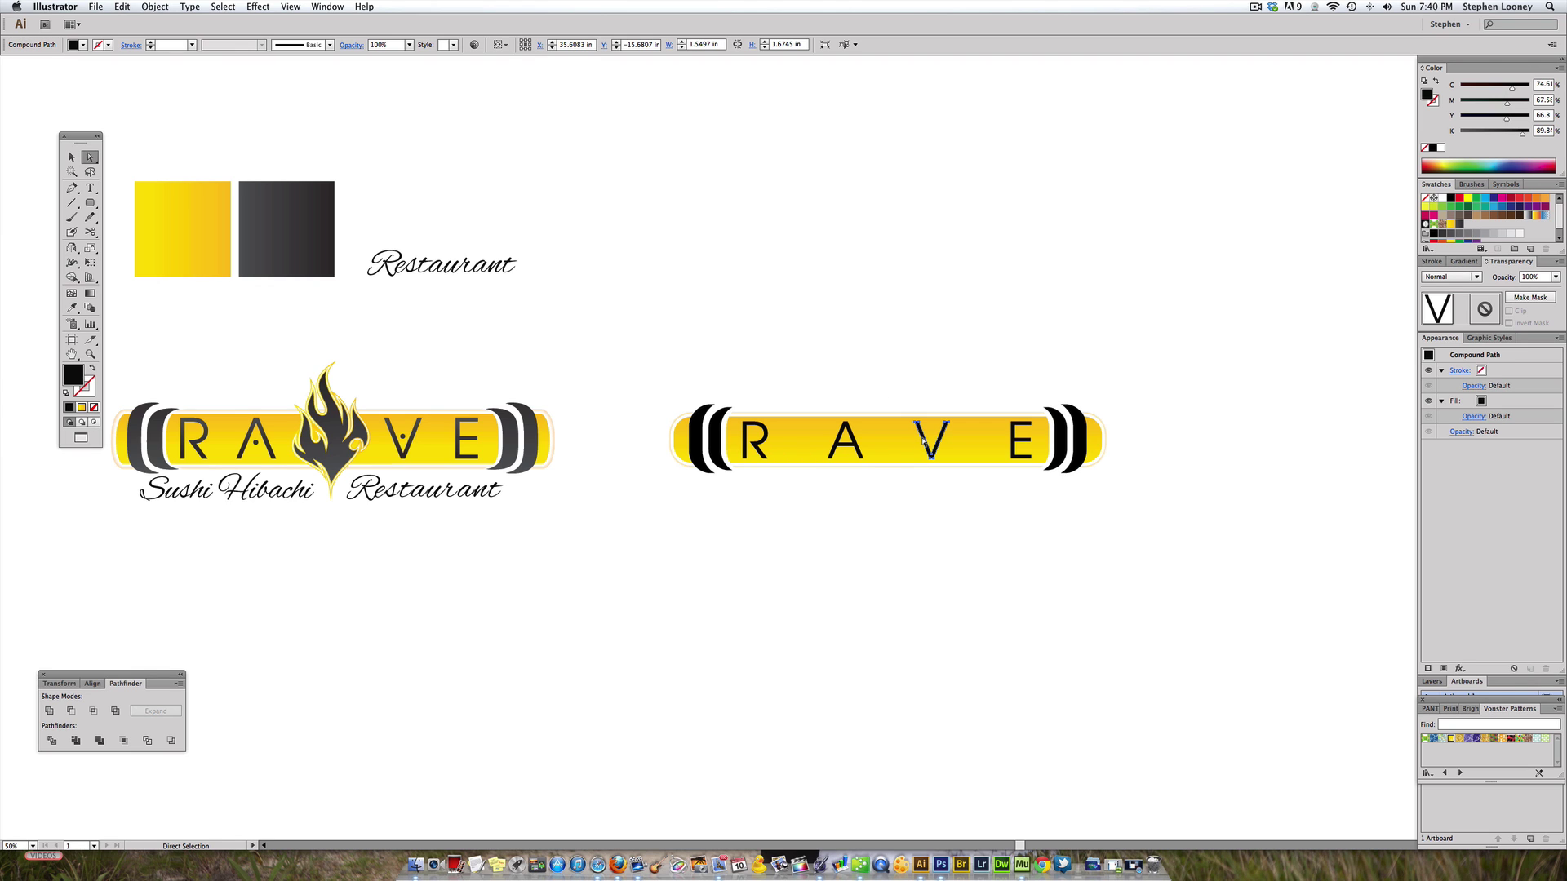
left_click_drag(926, 443, 942, 443)
left_click(860, 353)
Step: Draw a closed four-sided shape with the Pen tool covering the crossbar of the A in RAVE
key("z")
left_click_drag(574, 281, 1199, 565)
left_click(705, 513)
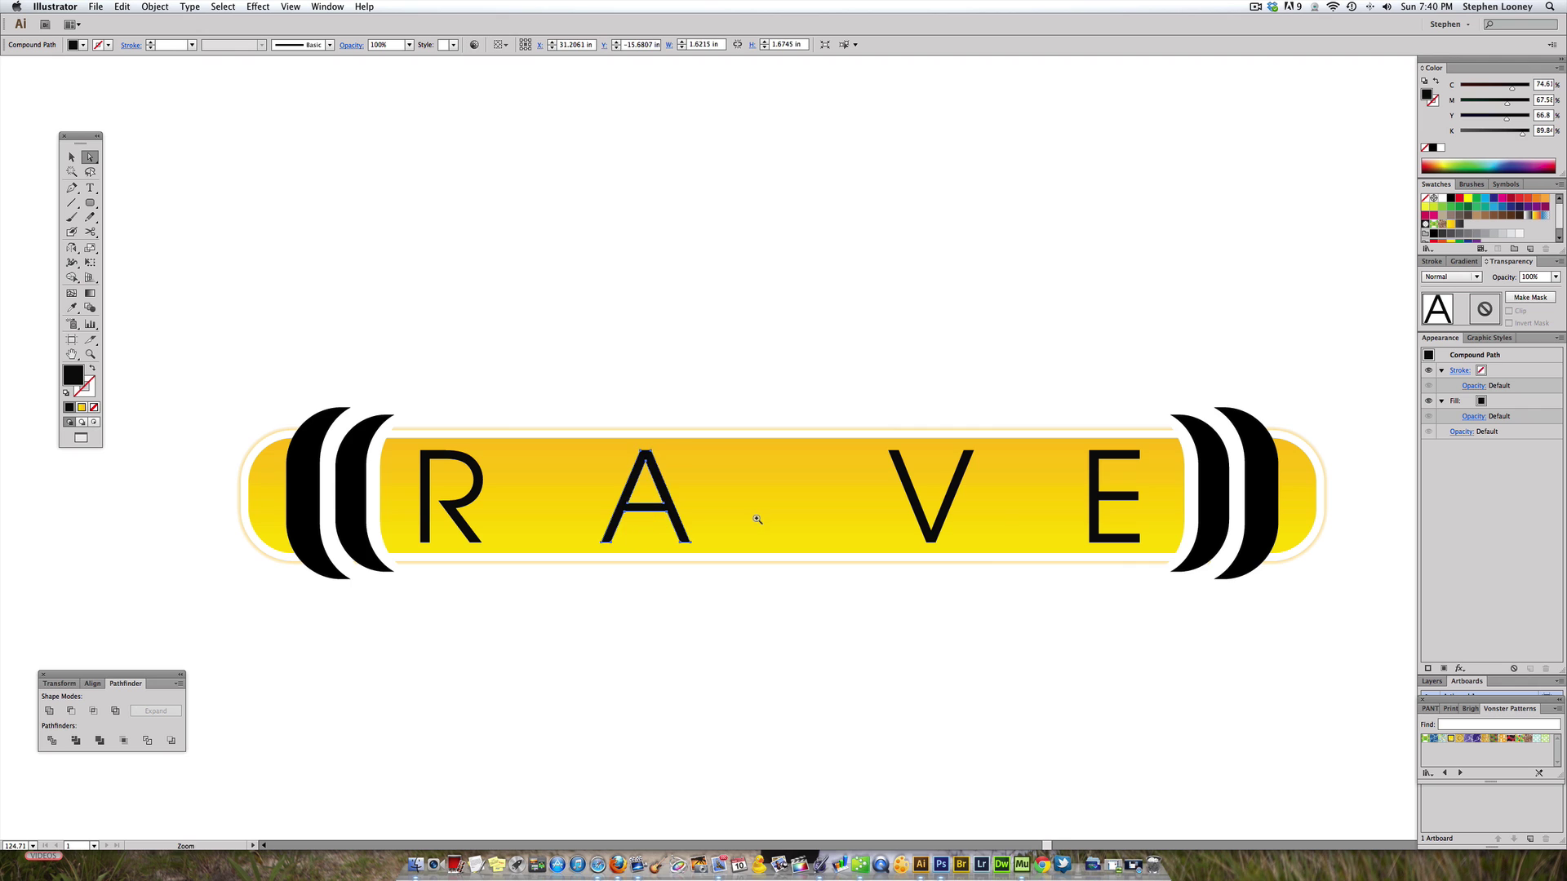
key("super+minus")
key("super+minus")
left_click_drag(680, 437, 772, 481)
left_click(705, 256)
left_click_drag(723, 394, 787, 422)
left_click_drag(680, 279, 1359, 536)
left_click_drag(608, 482, 510, 456)
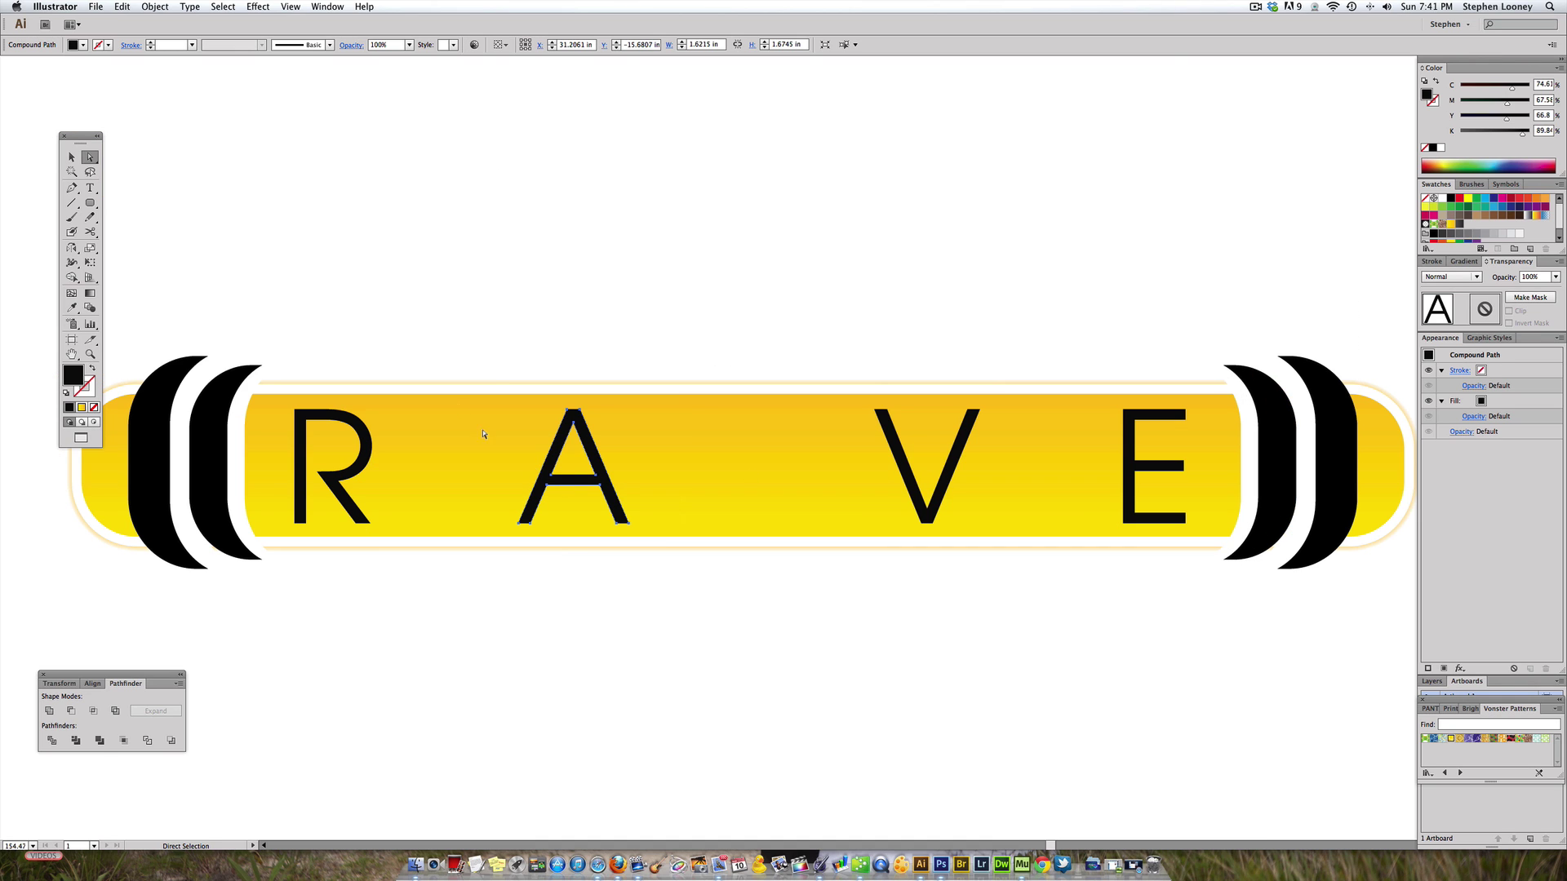
left_click(72, 188)
key("plus")
key("p")
left_click(552, 471)
left_click(545, 489)
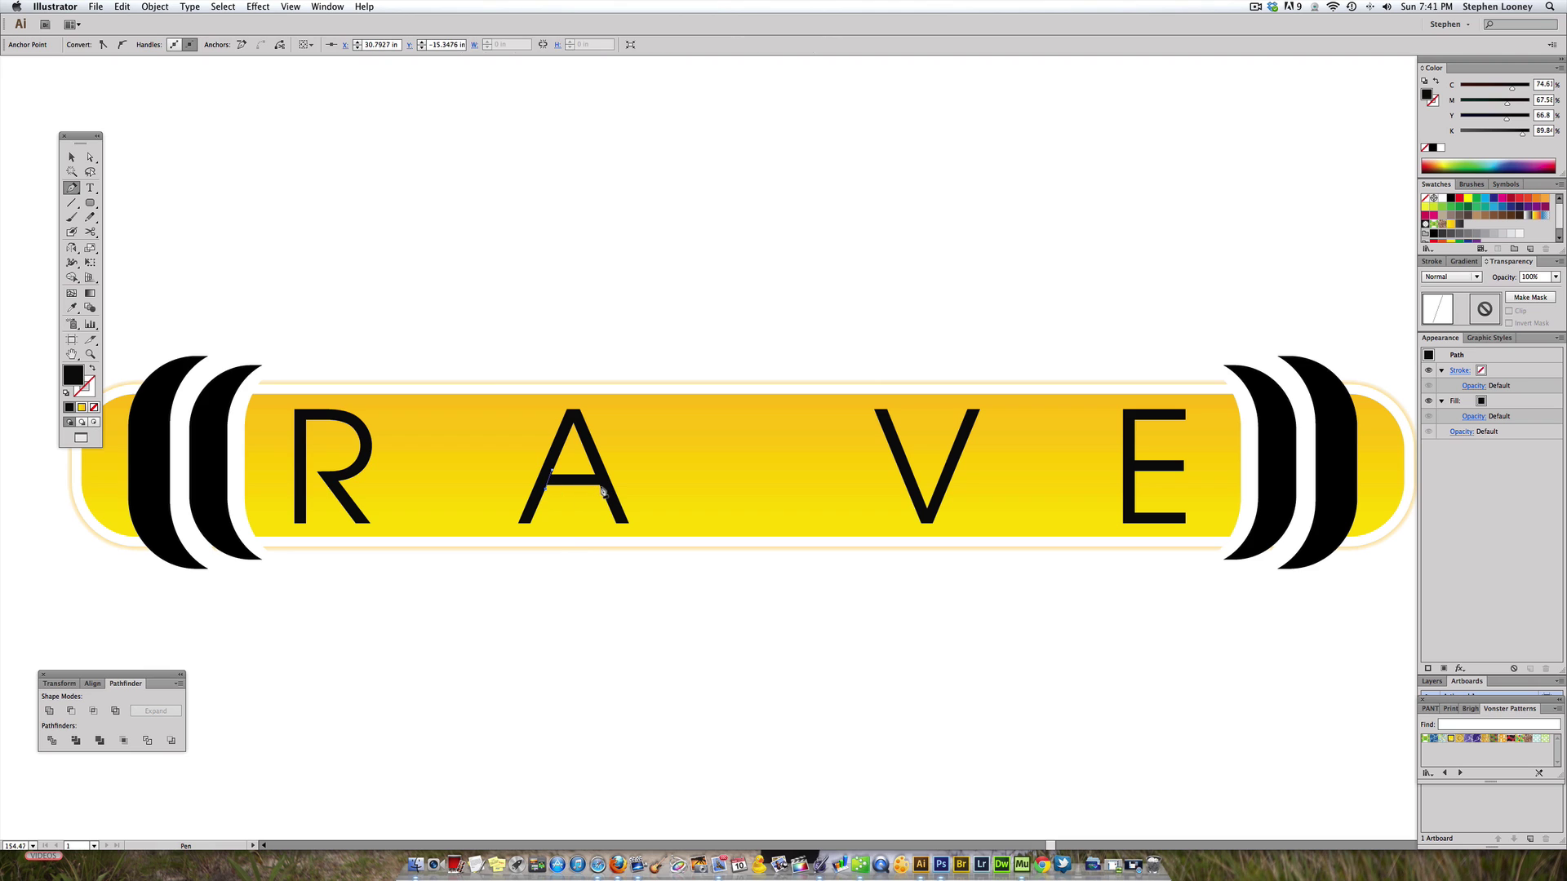
left_click(601, 490)
left_click(598, 471)
left_click(558, 471)
Step: Subtract the drawn shape from the A with Minus Front to remove its crossbar, and deselect the letter
key("a")
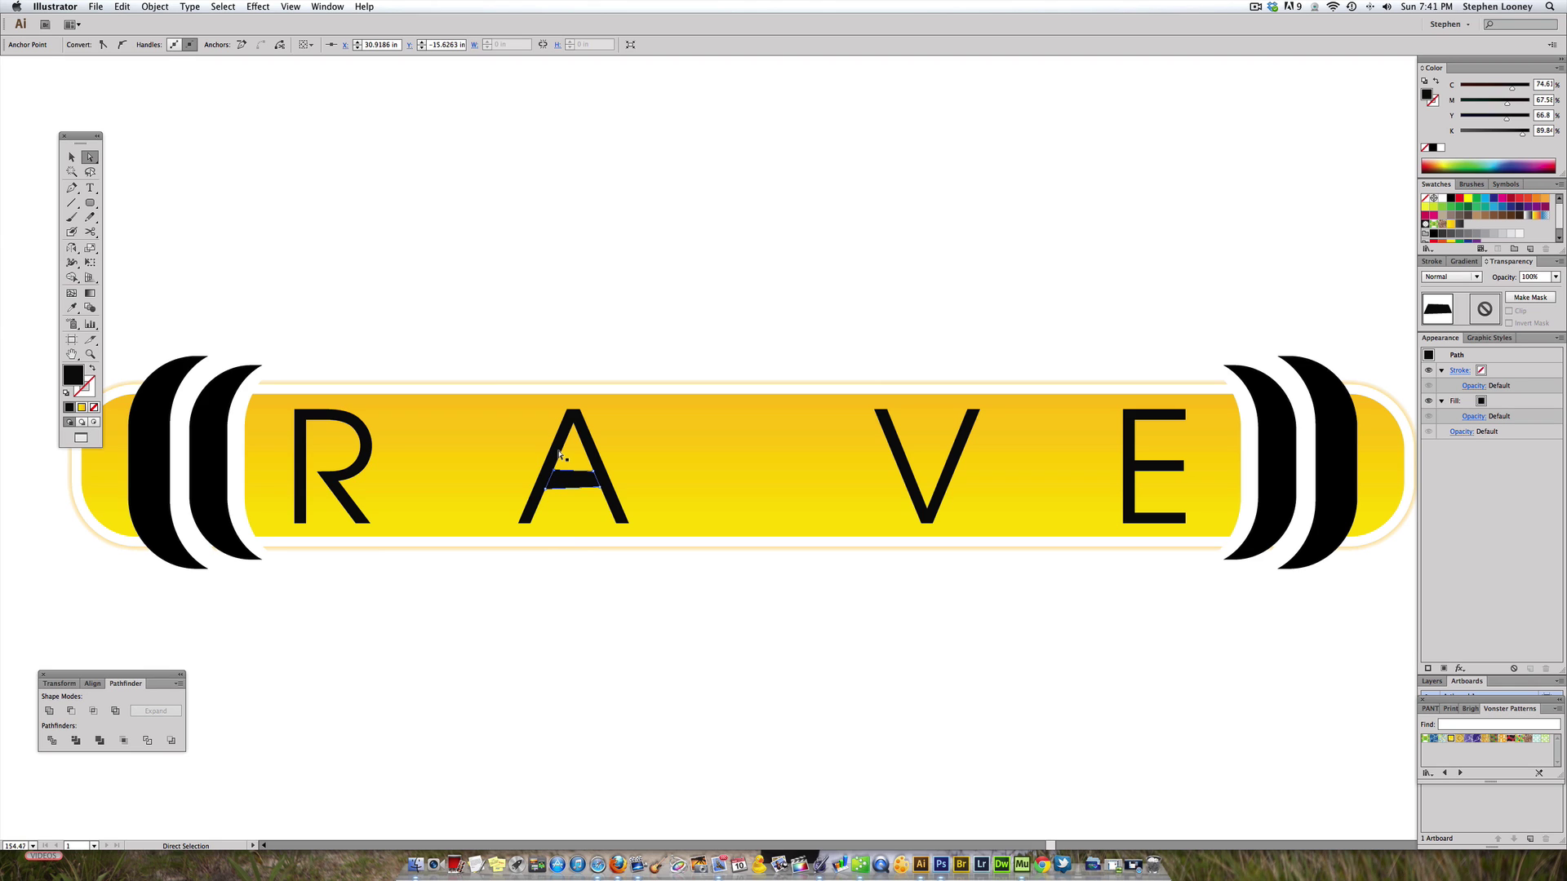
key("super")
left_click(559, 454, "shift+super")
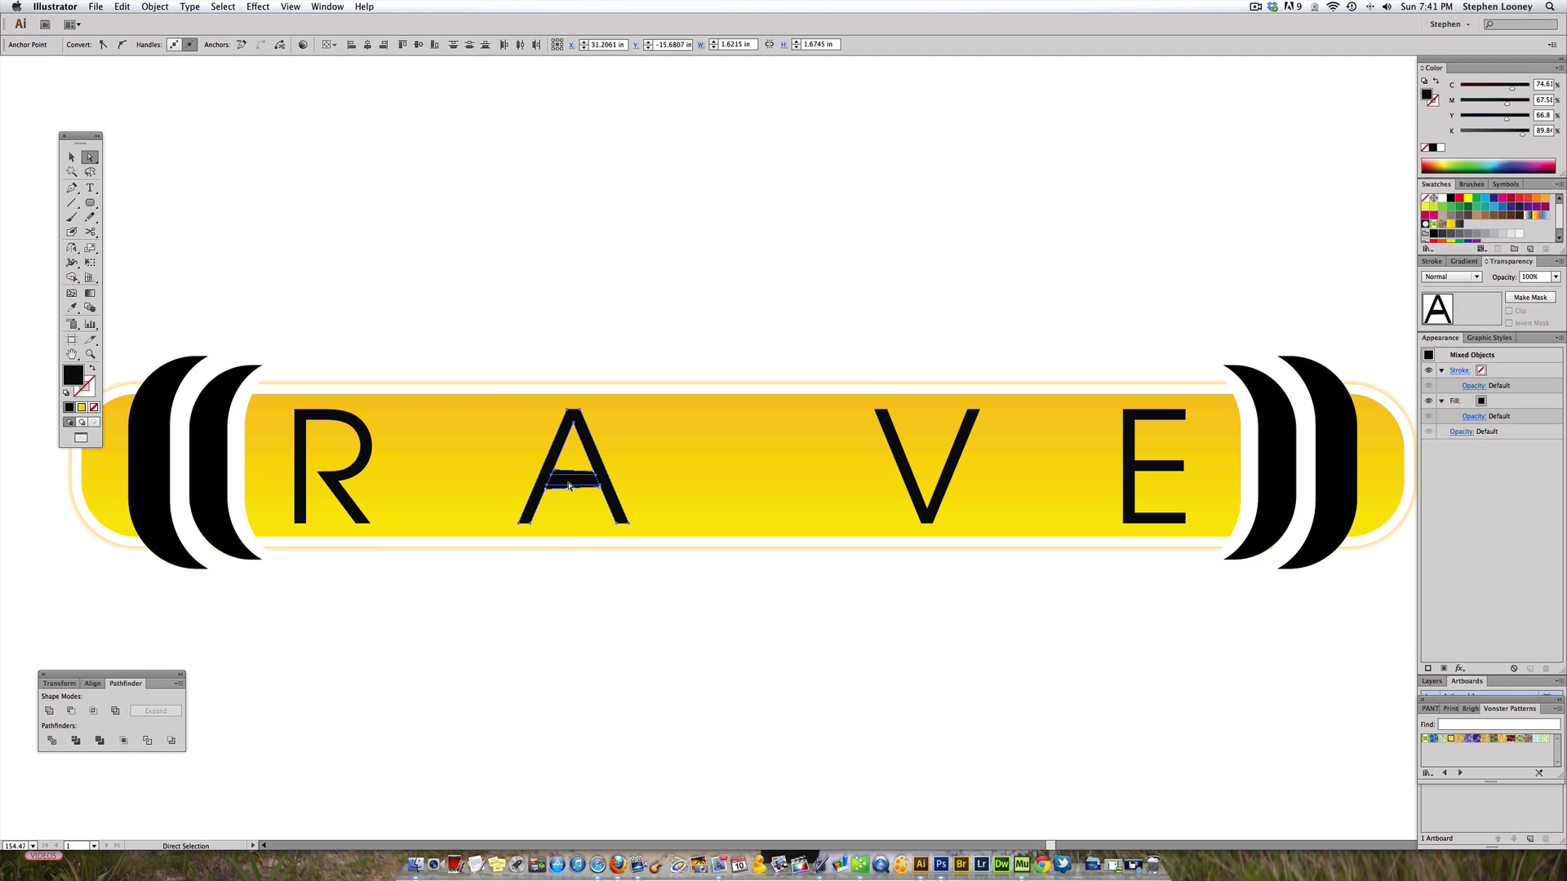
left_click(71, 711)
left_click(403, 682)
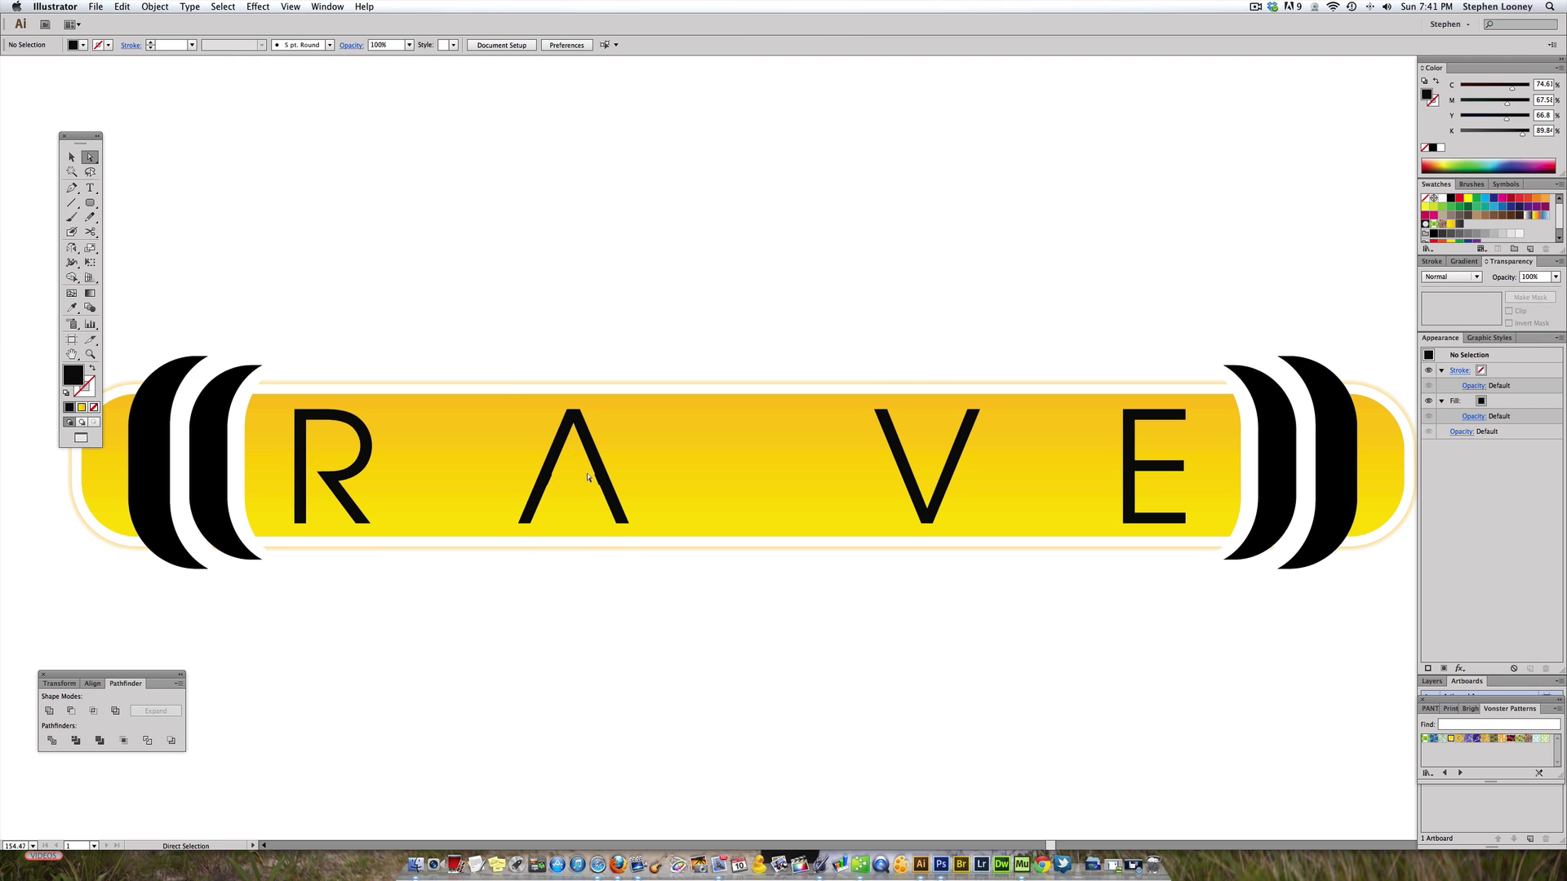
Step: Delete the leftover anchor points on both inner edges of the A with the Delete Anchor Point tool, and deselect it
left_click_drag(448, 350, 797, 619)
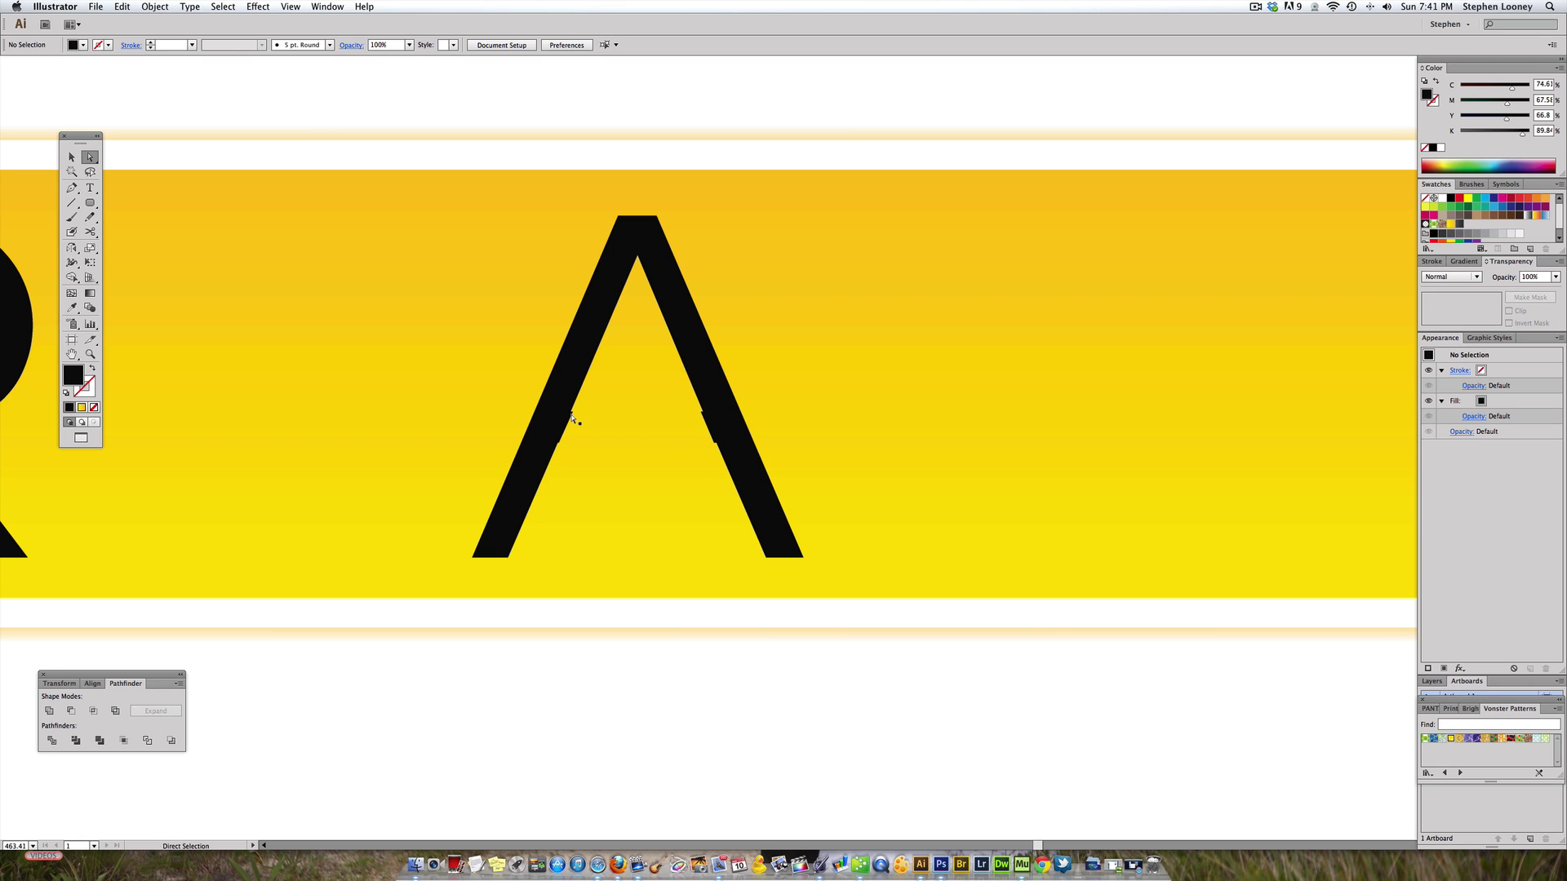
left_click_drag(71, 188, 112, 218)
left_click(572, 416)
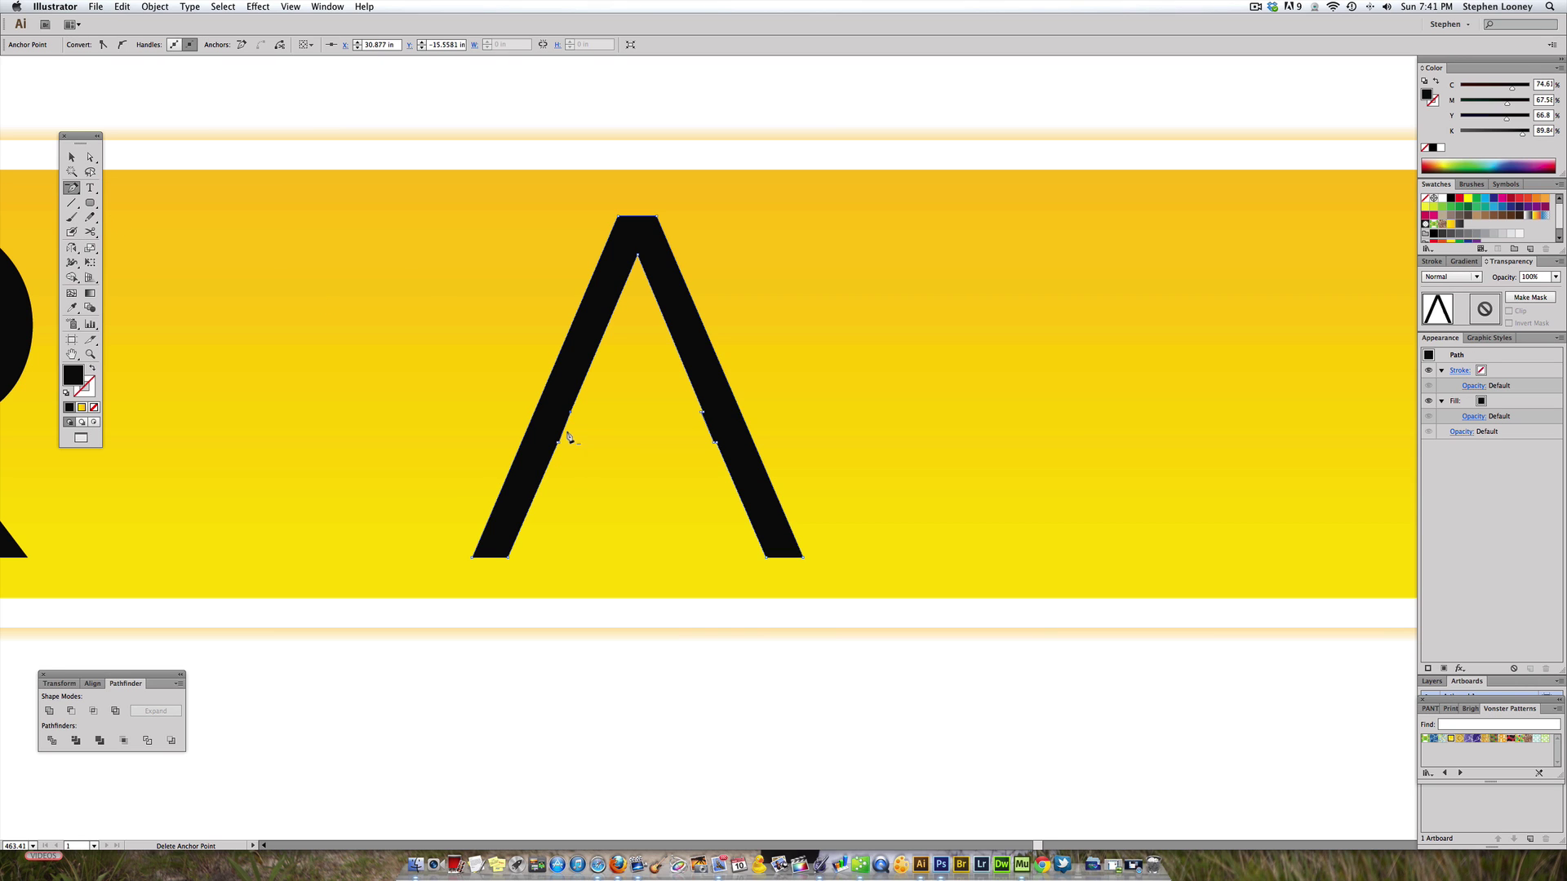
left_click(559, 442)
left_click(570, 417)
left_click(703, 416)
left_click(715, 443)
left_click(715, 447)
key("a")
left_click(867, 581, "alt+super")
left_click(867, 581, "alt+super")
left_click(866, 581, "alt+super")
left_click_drag(774, 455, 776, 361)
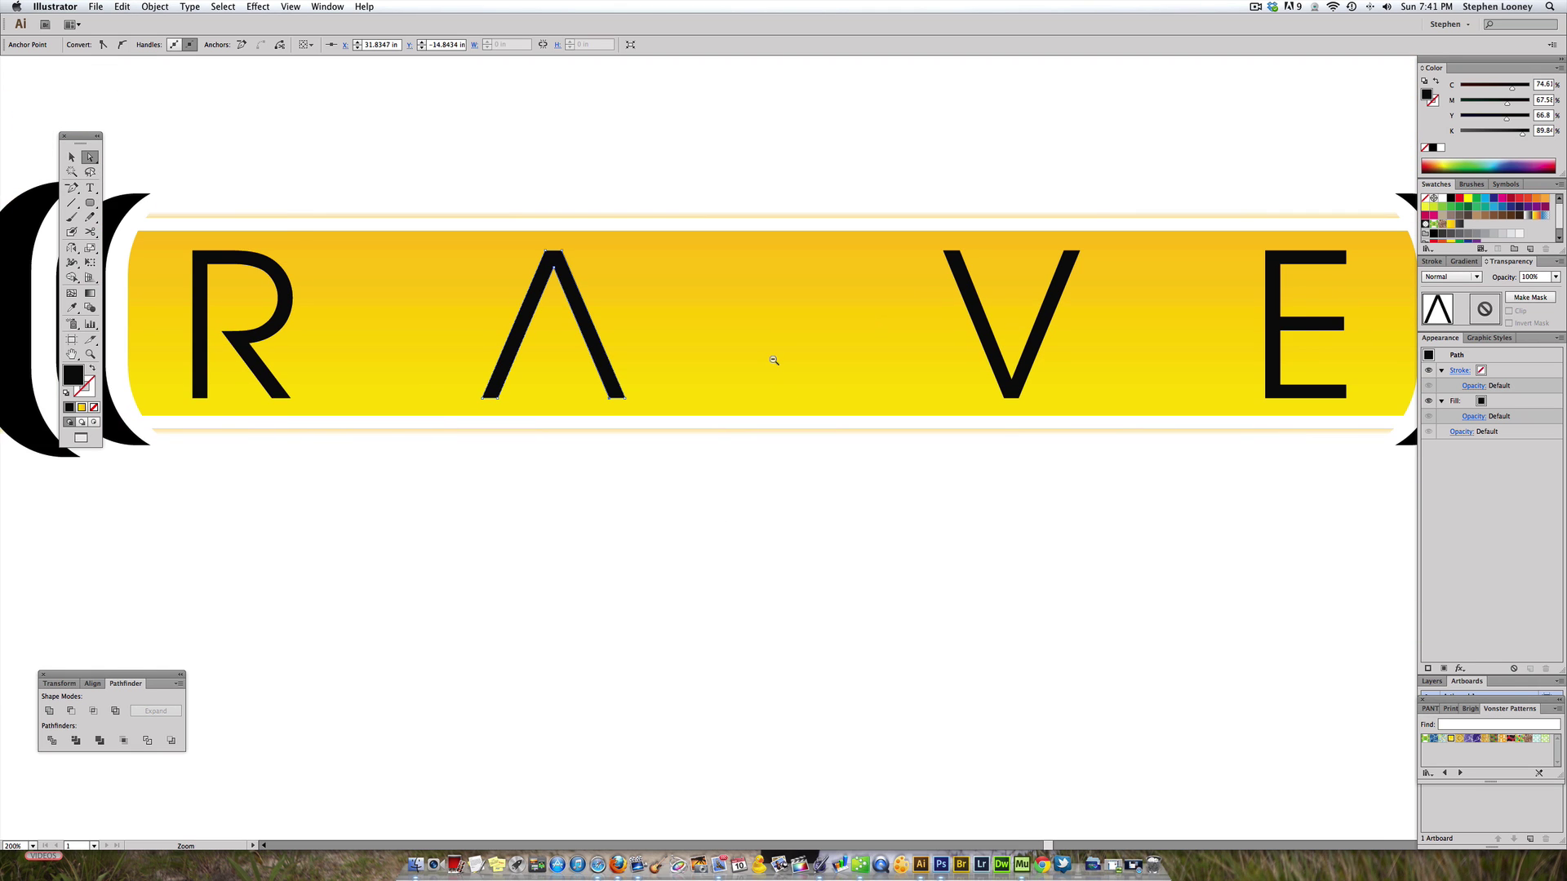
left_click(775, 362, "alt+super")
left_click(792, 414, "alt+super")
left_click(692, 324)
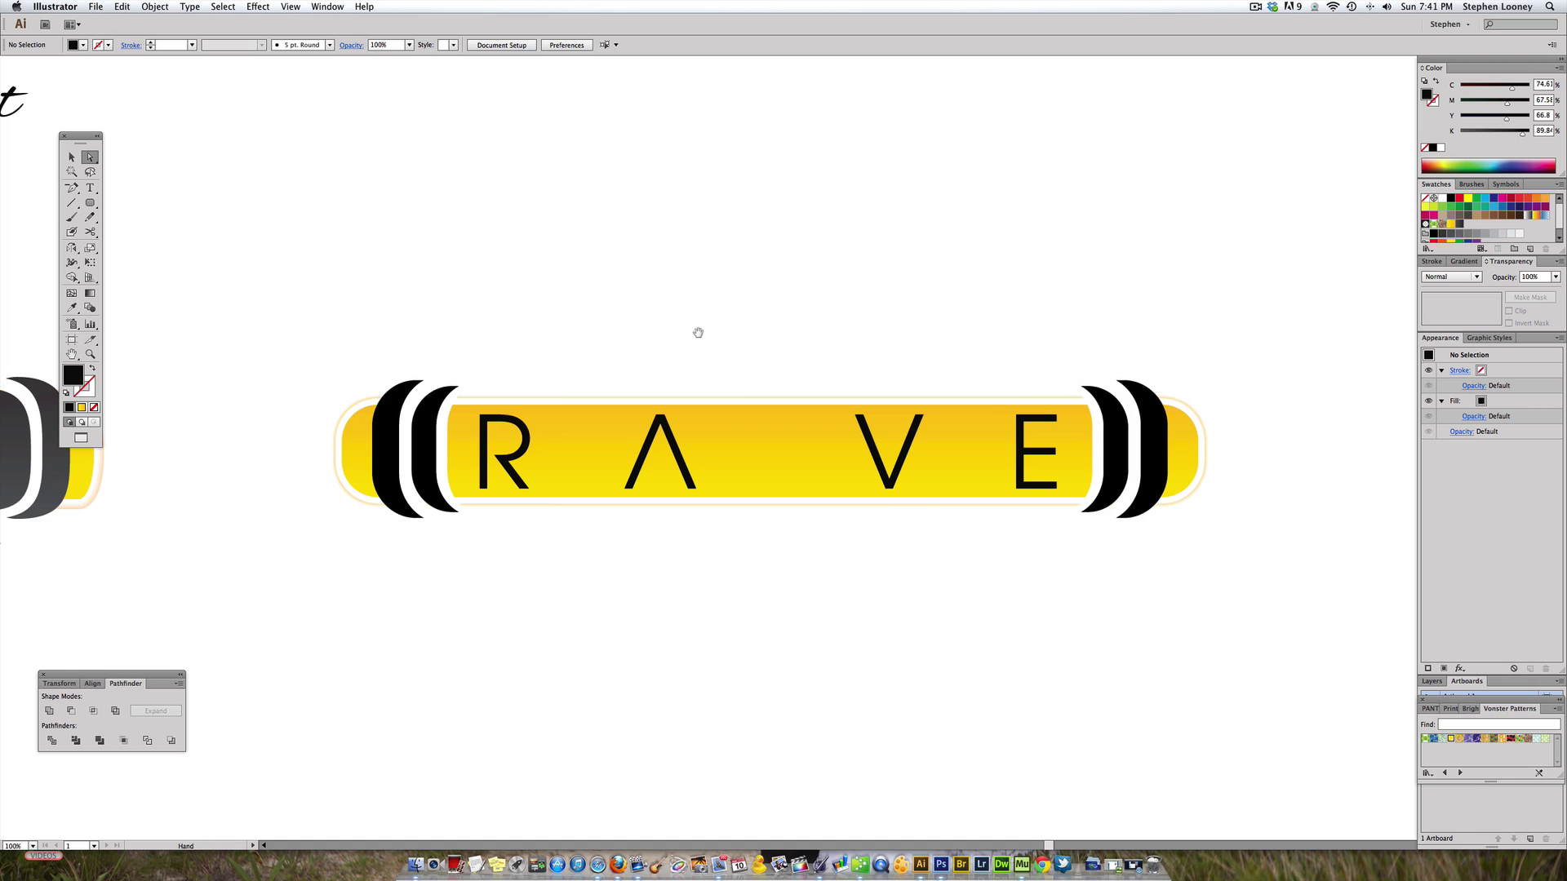
Step: Place the Blazer flame swatch from the Vonster Patterns library as artwork above the new bar, and deselect it
key("super+minus")
left_click_drag(481, 405, 553, 397)
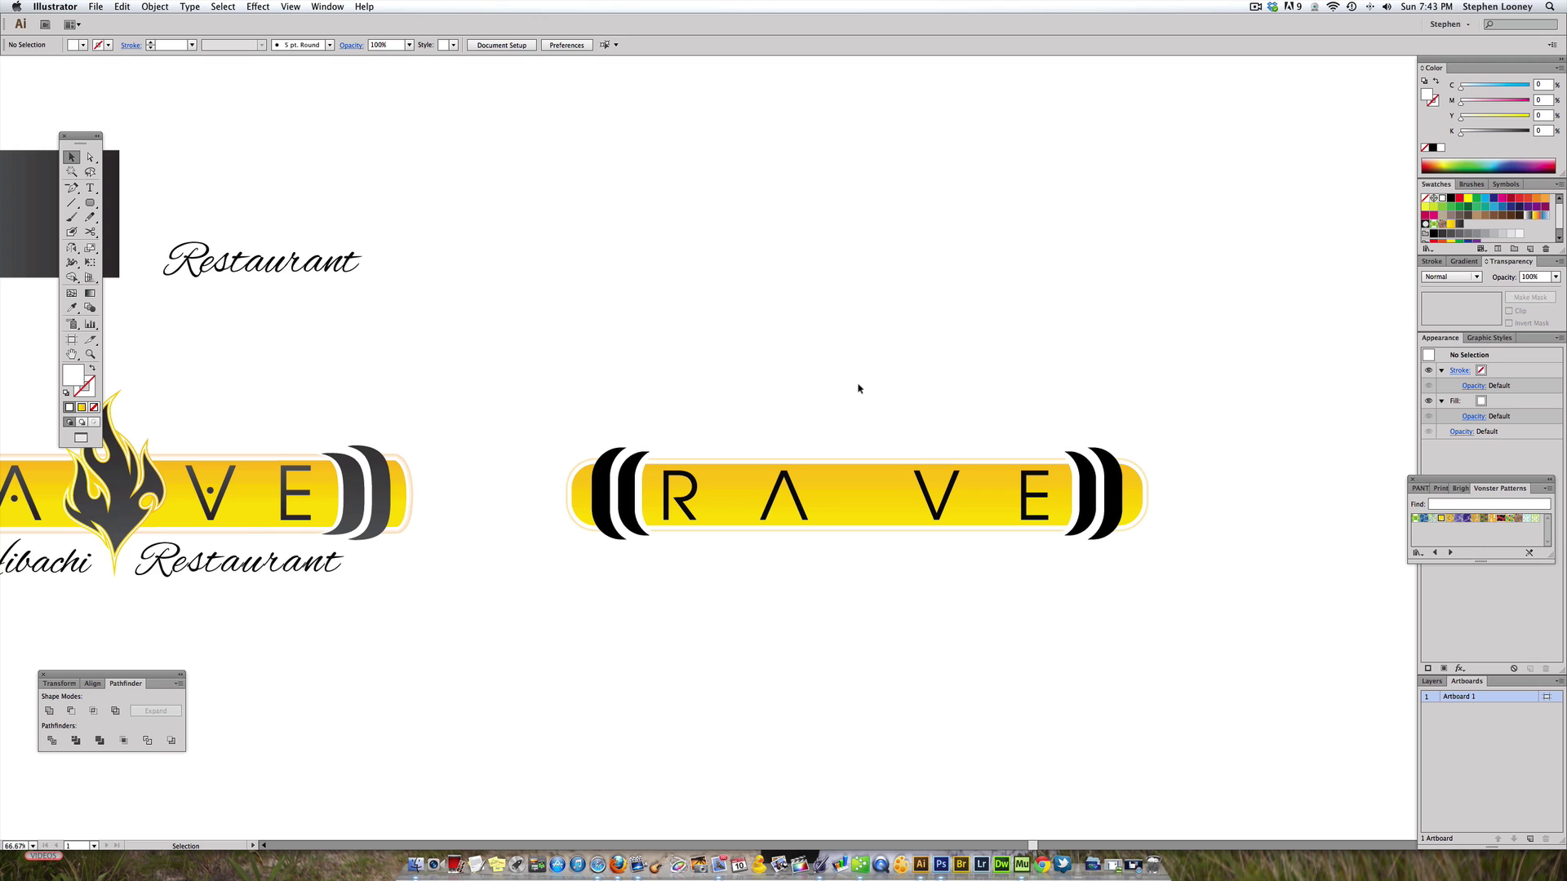
key("v")
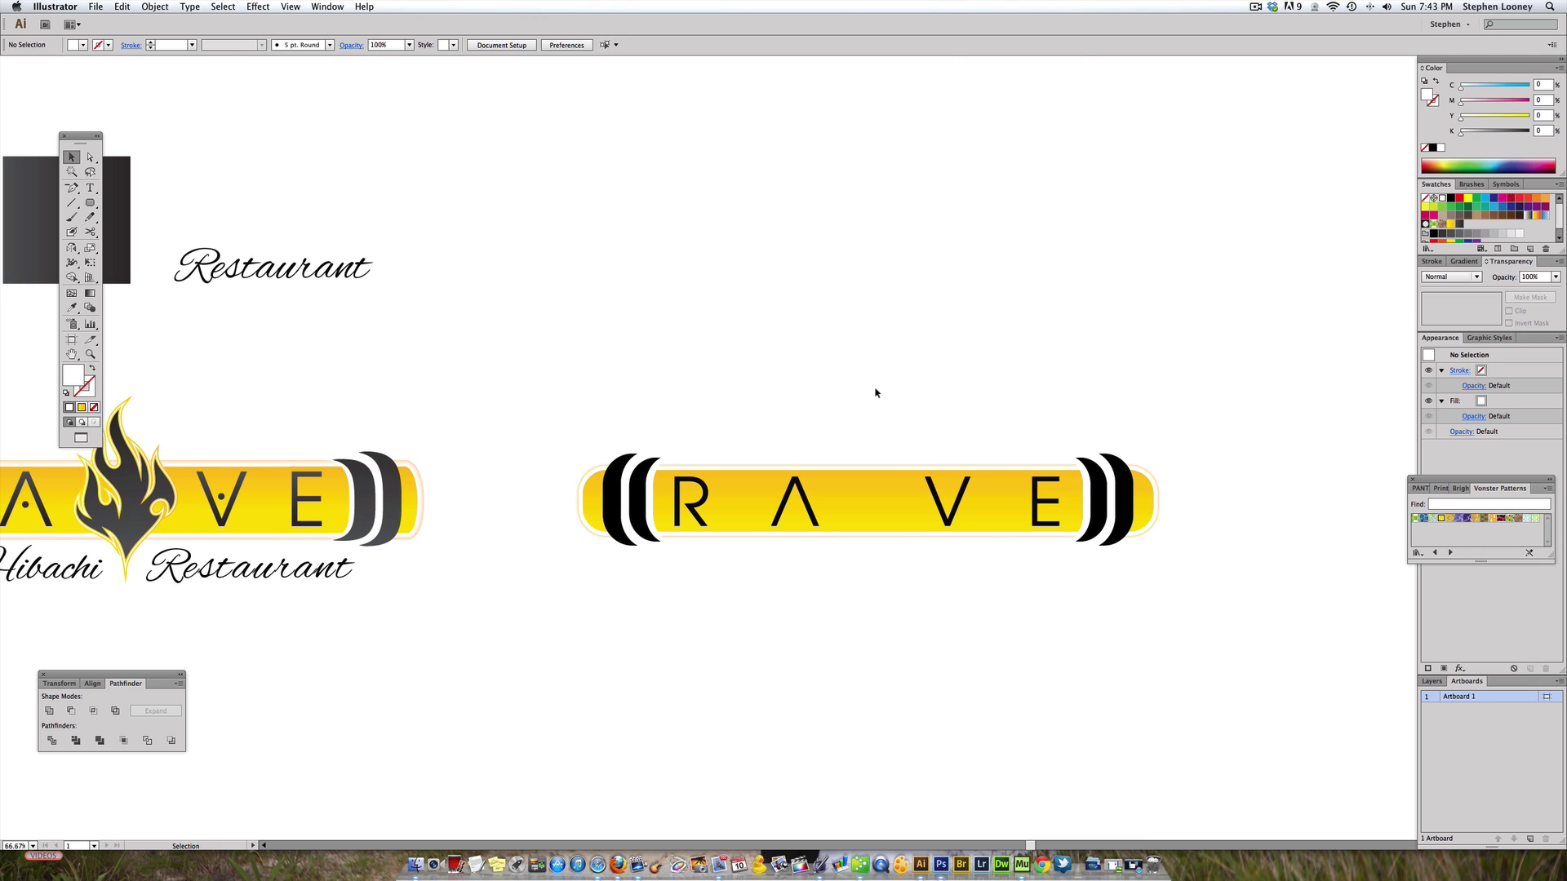
left_click(1558, 187)
mouse_move(1523, 437)
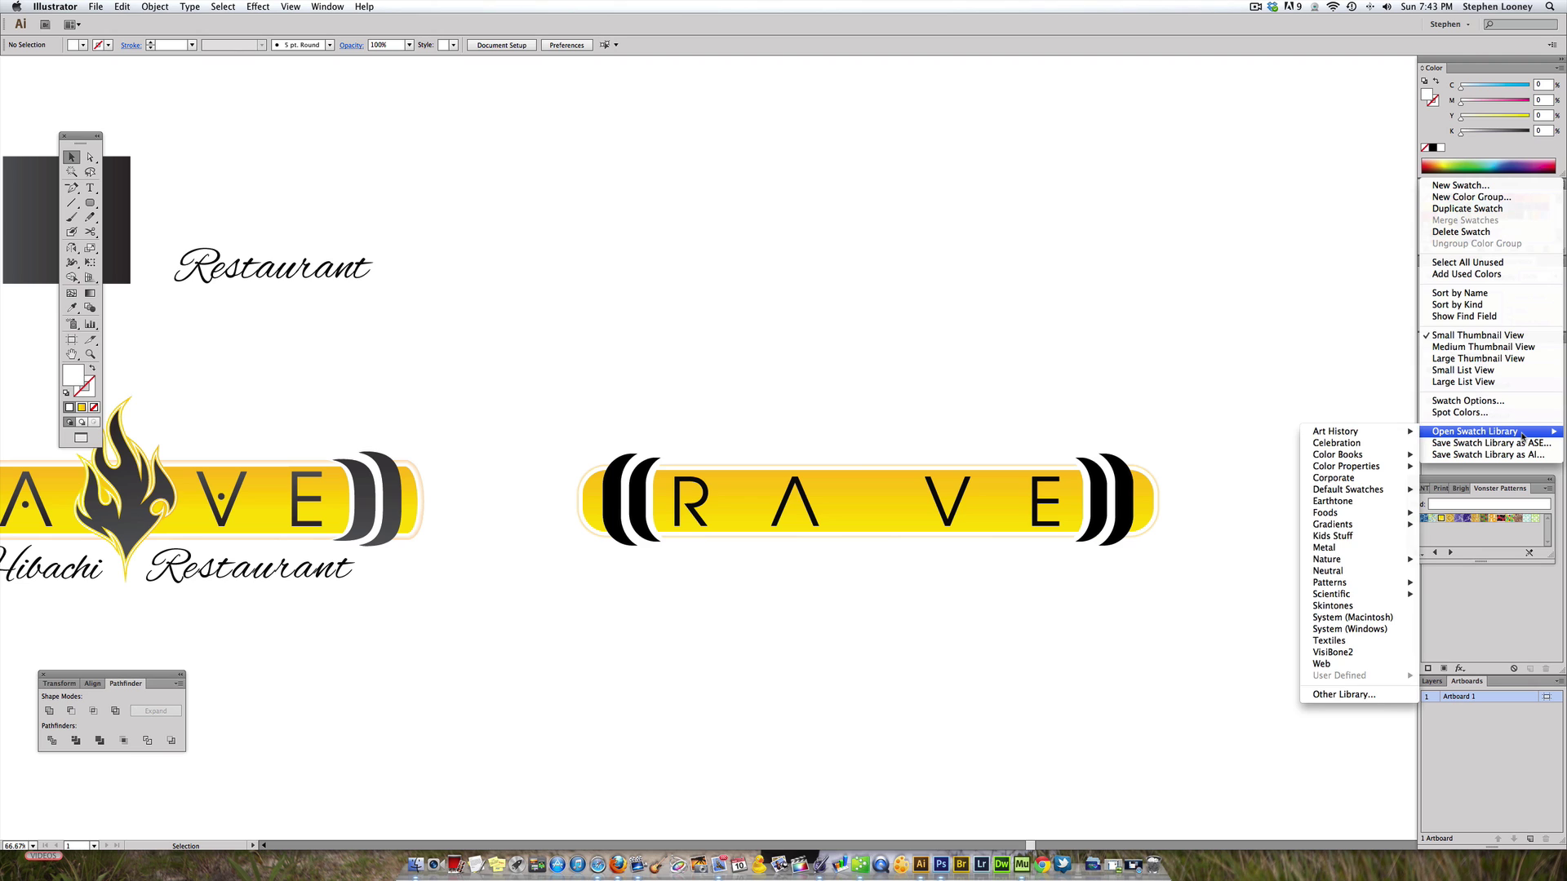
mouse_move(1323, 596)
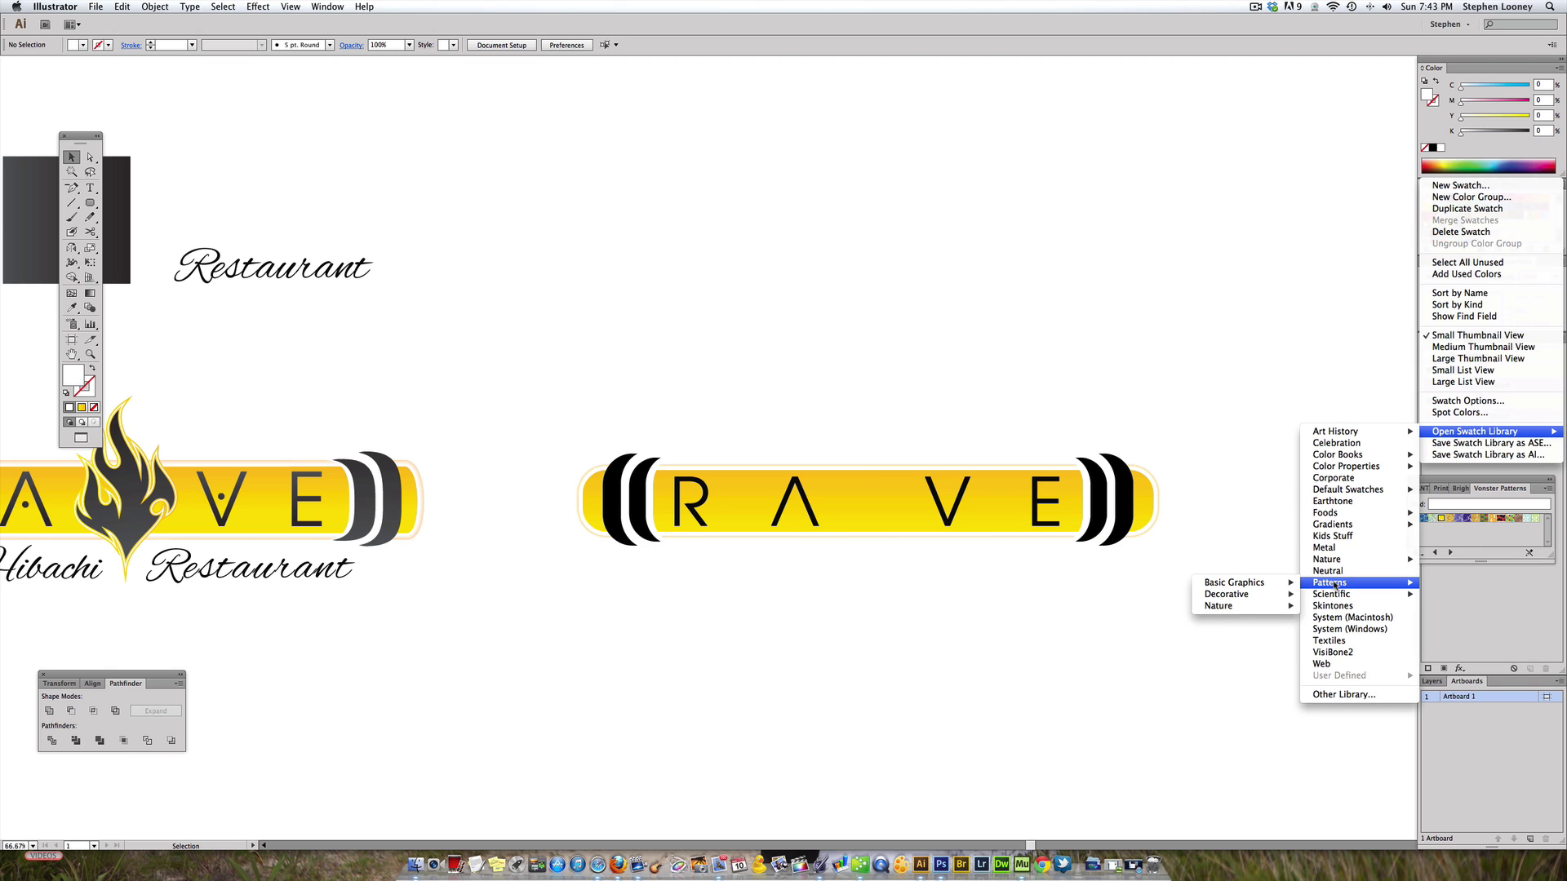
mouse_move(1230, 609)
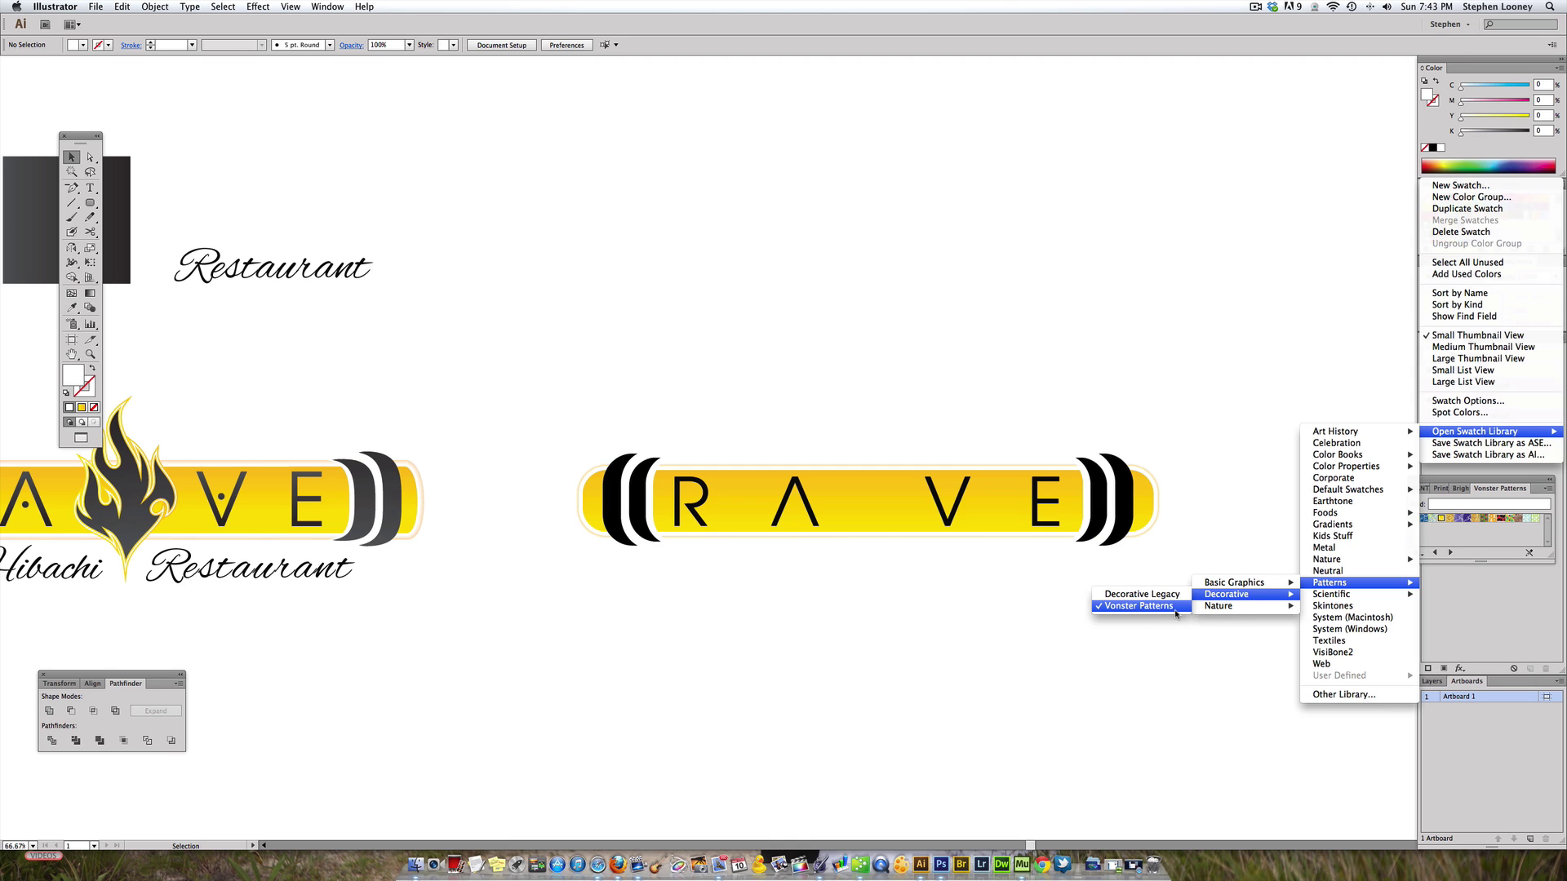
left_click(1495, 538)
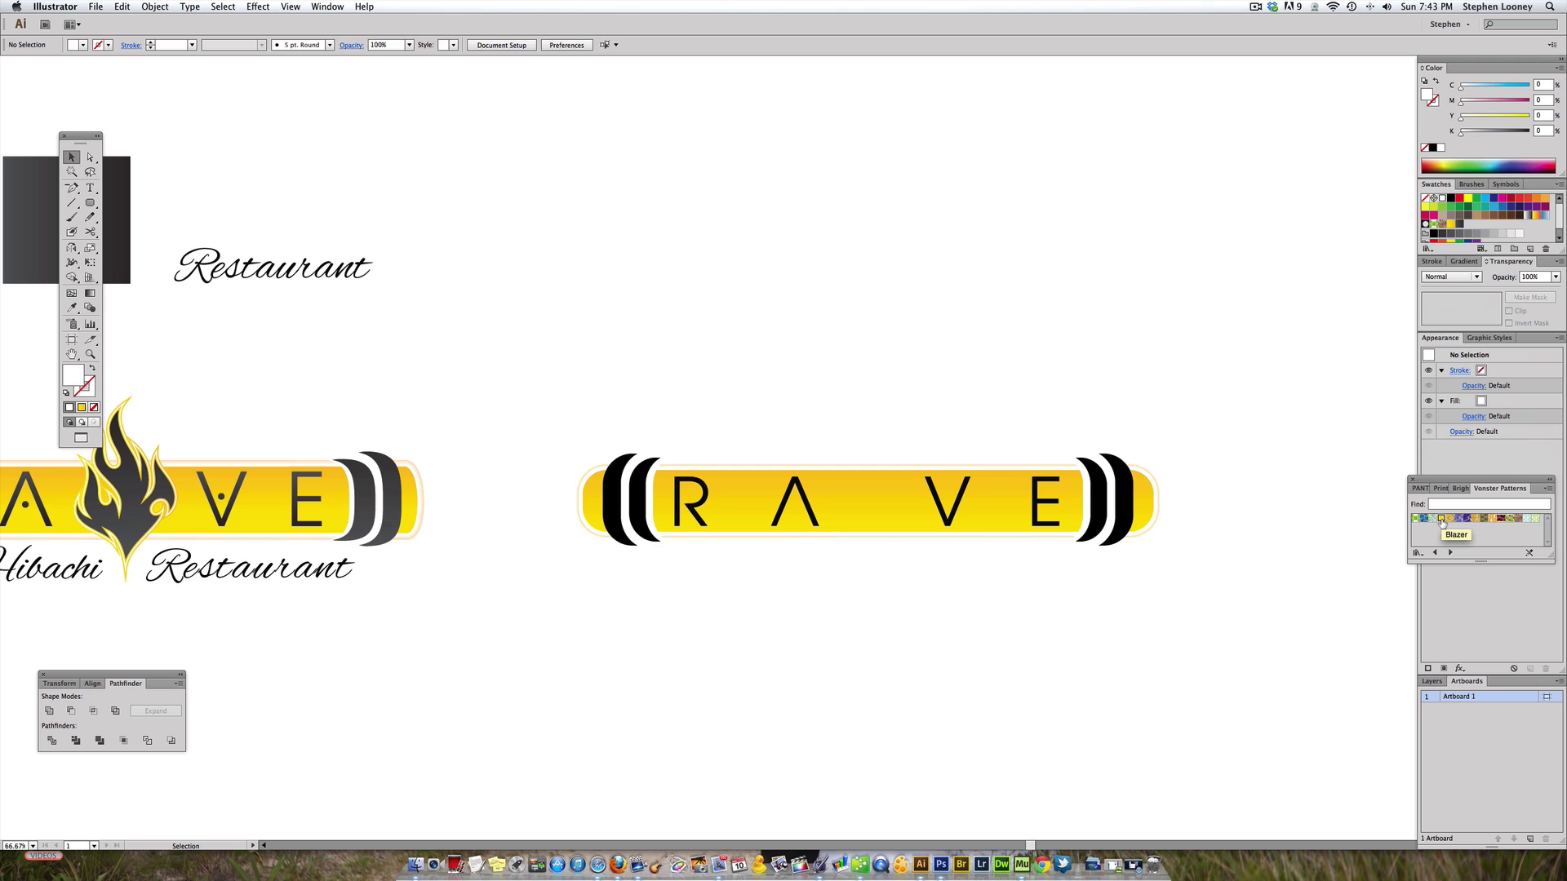
left_click_drag(1441, 523, 758, 281)
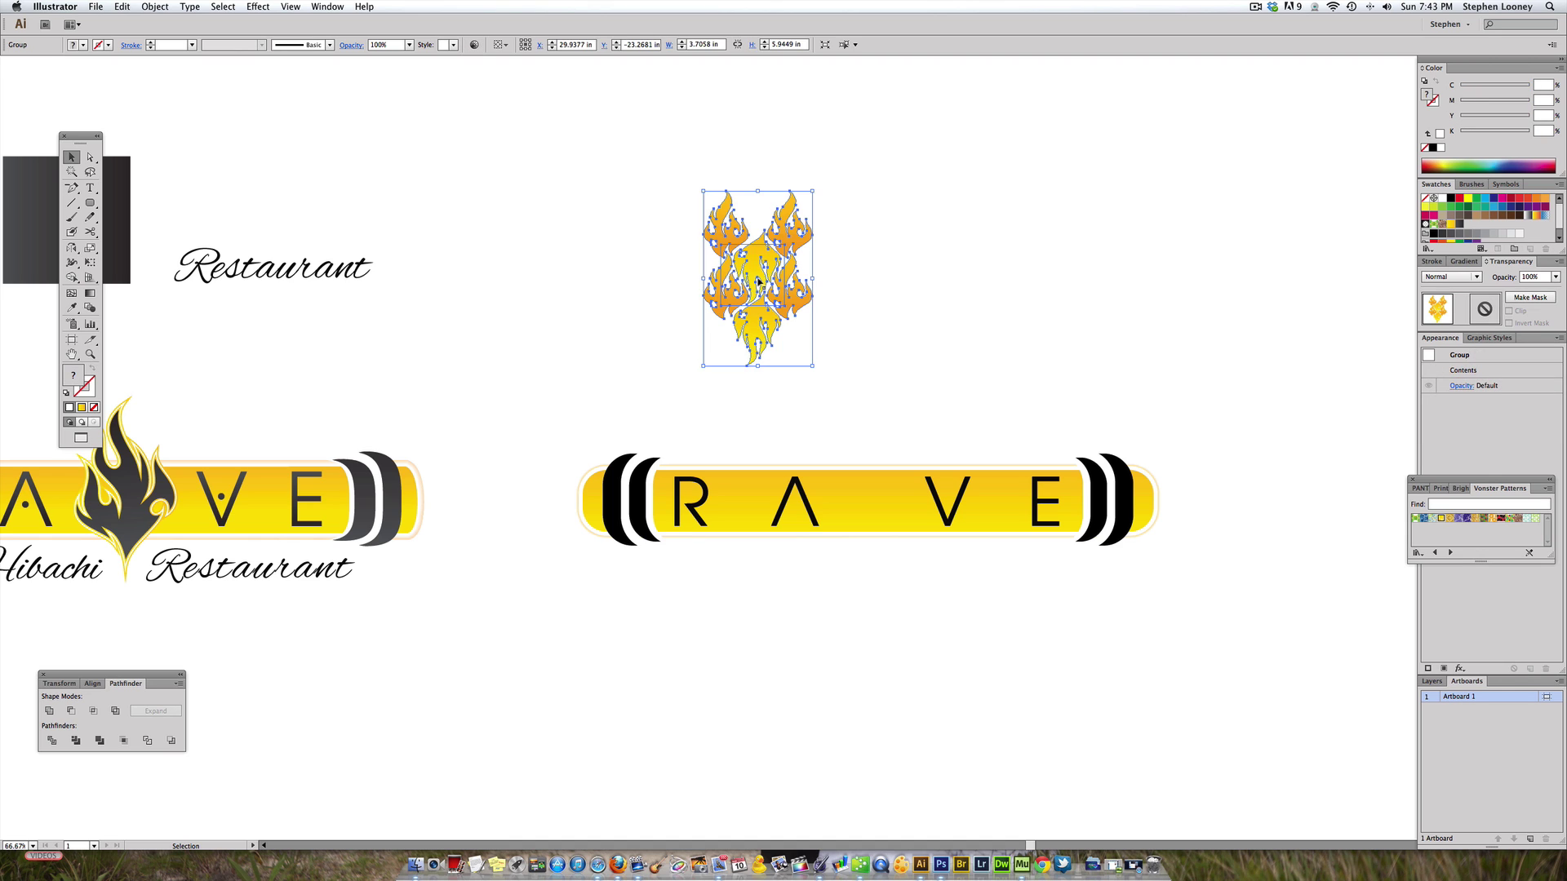
left_click(895, 270)
key("a")
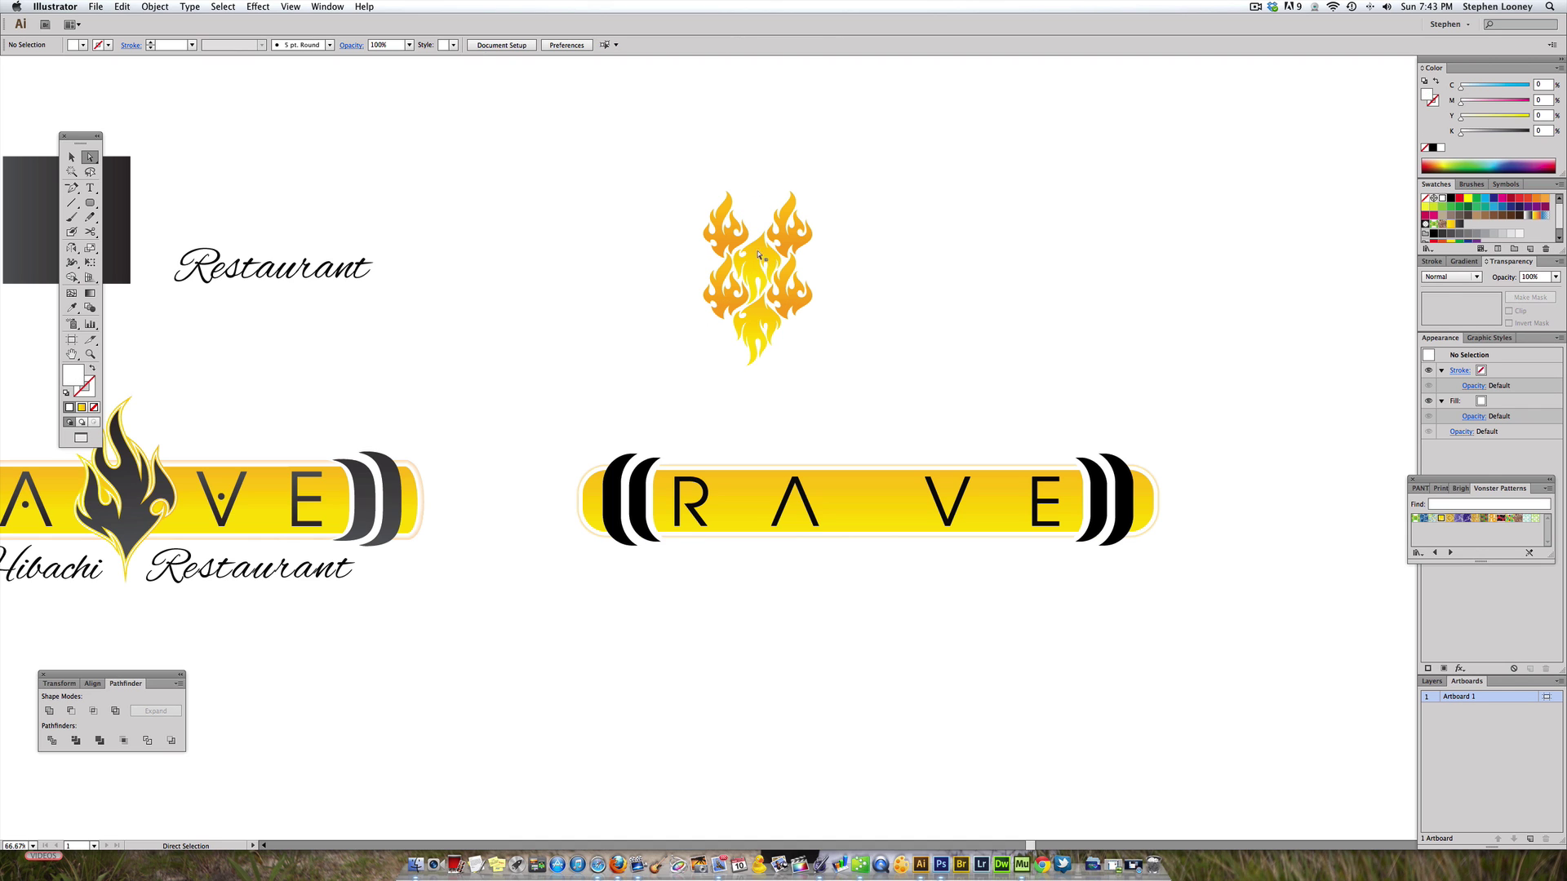
Step: Copy one yellow flame out of the placed pattern artwork to its right and delete the remaining flame group
left_click(743, 255)
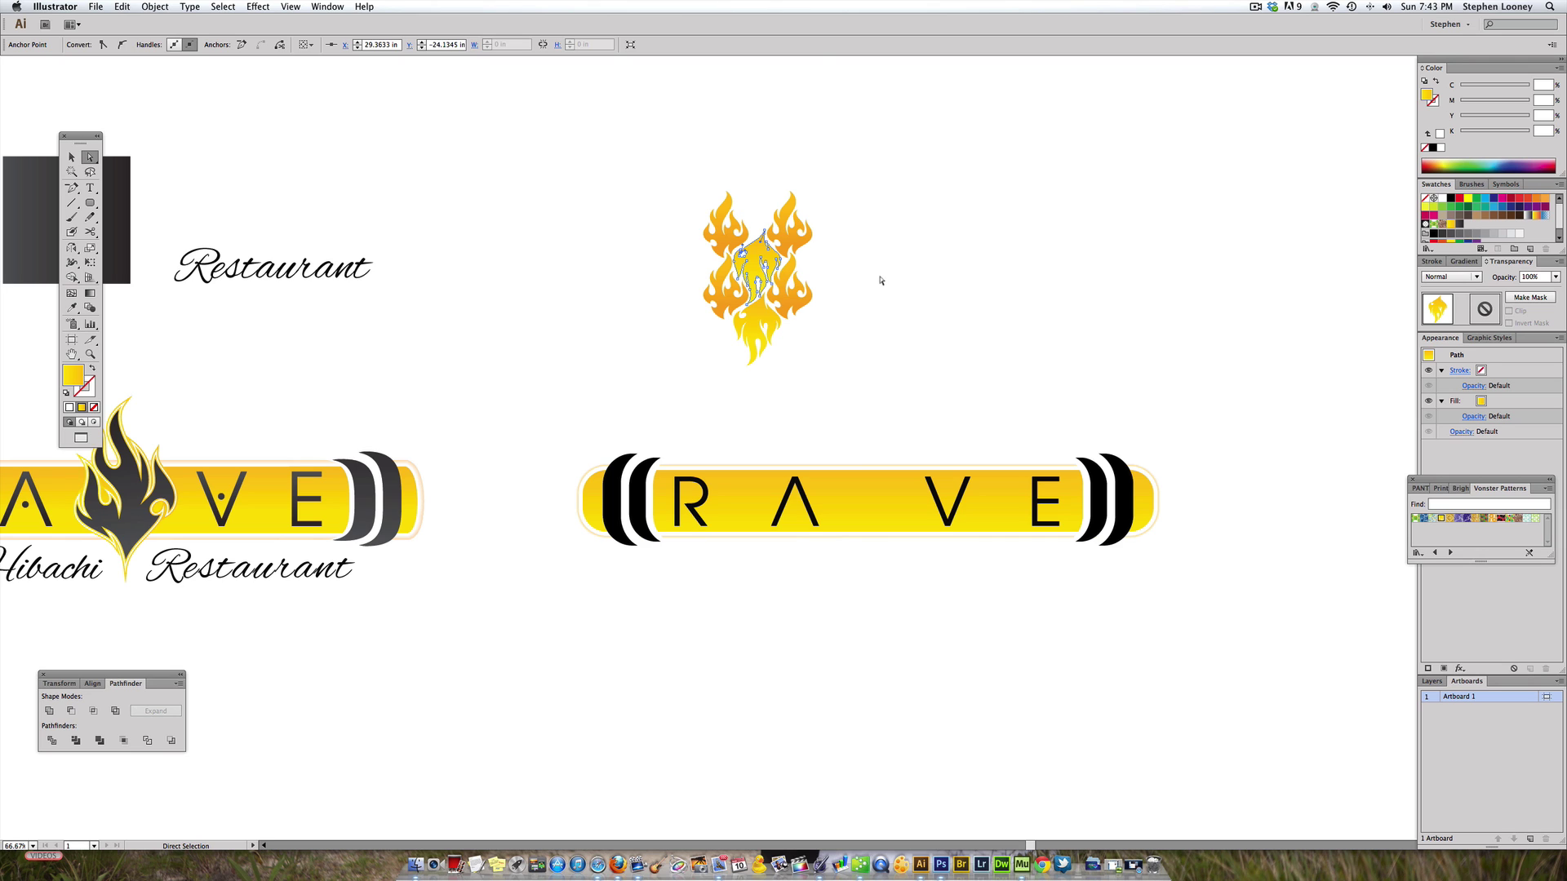
left_click(851, 272)
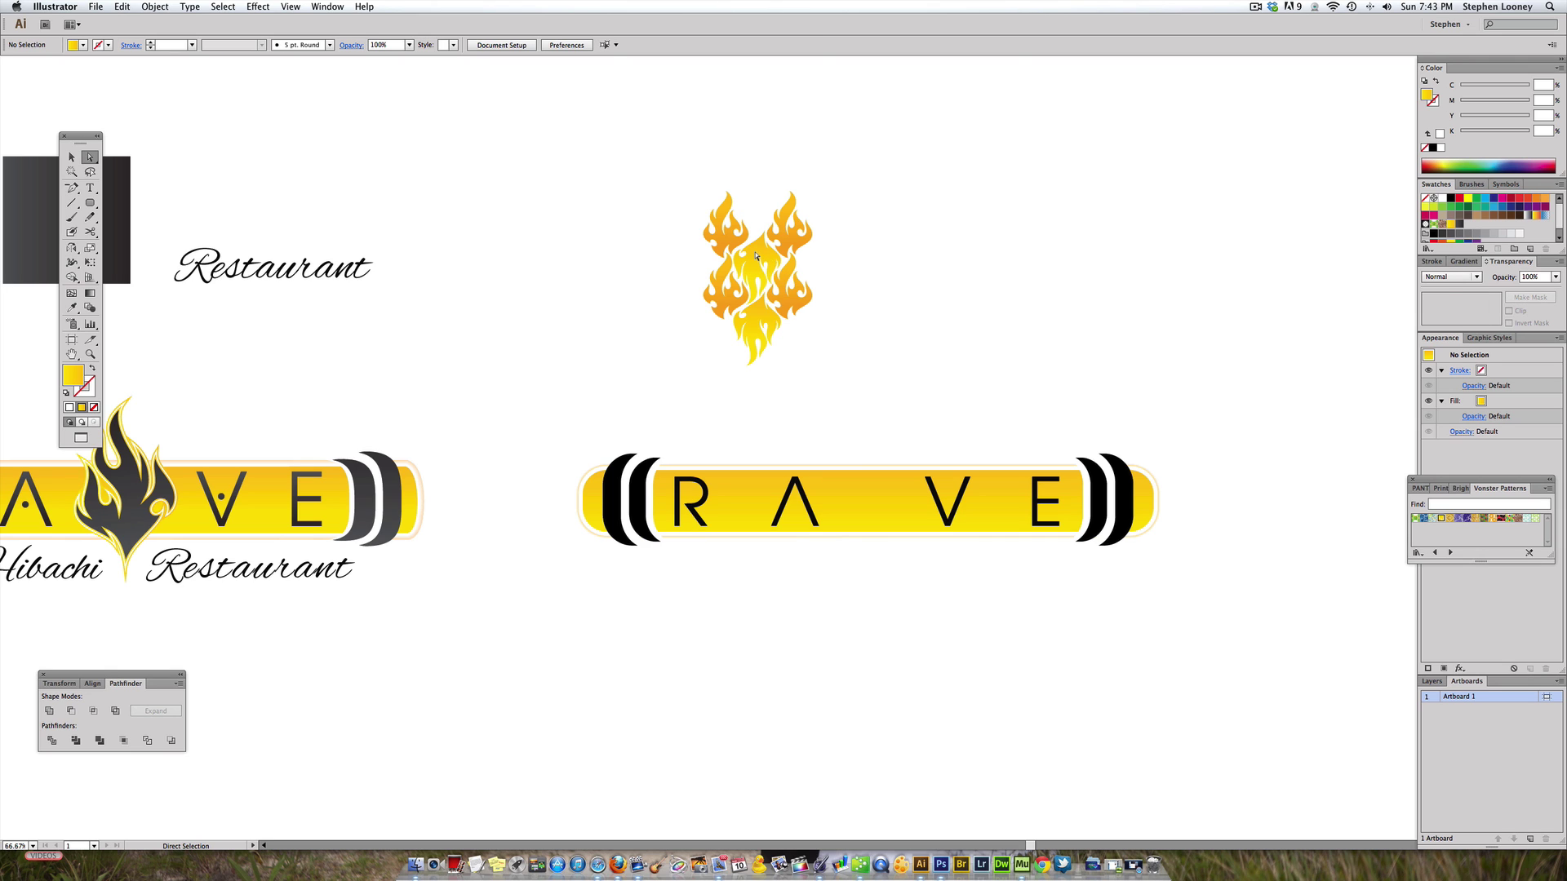
left_click(754, 256)
key("super+c")
left_click(898, 268)
key("super+v")
left_click_drag(803, 431, 1001, 318)
left_click_drag(598, 149, 844, 380)
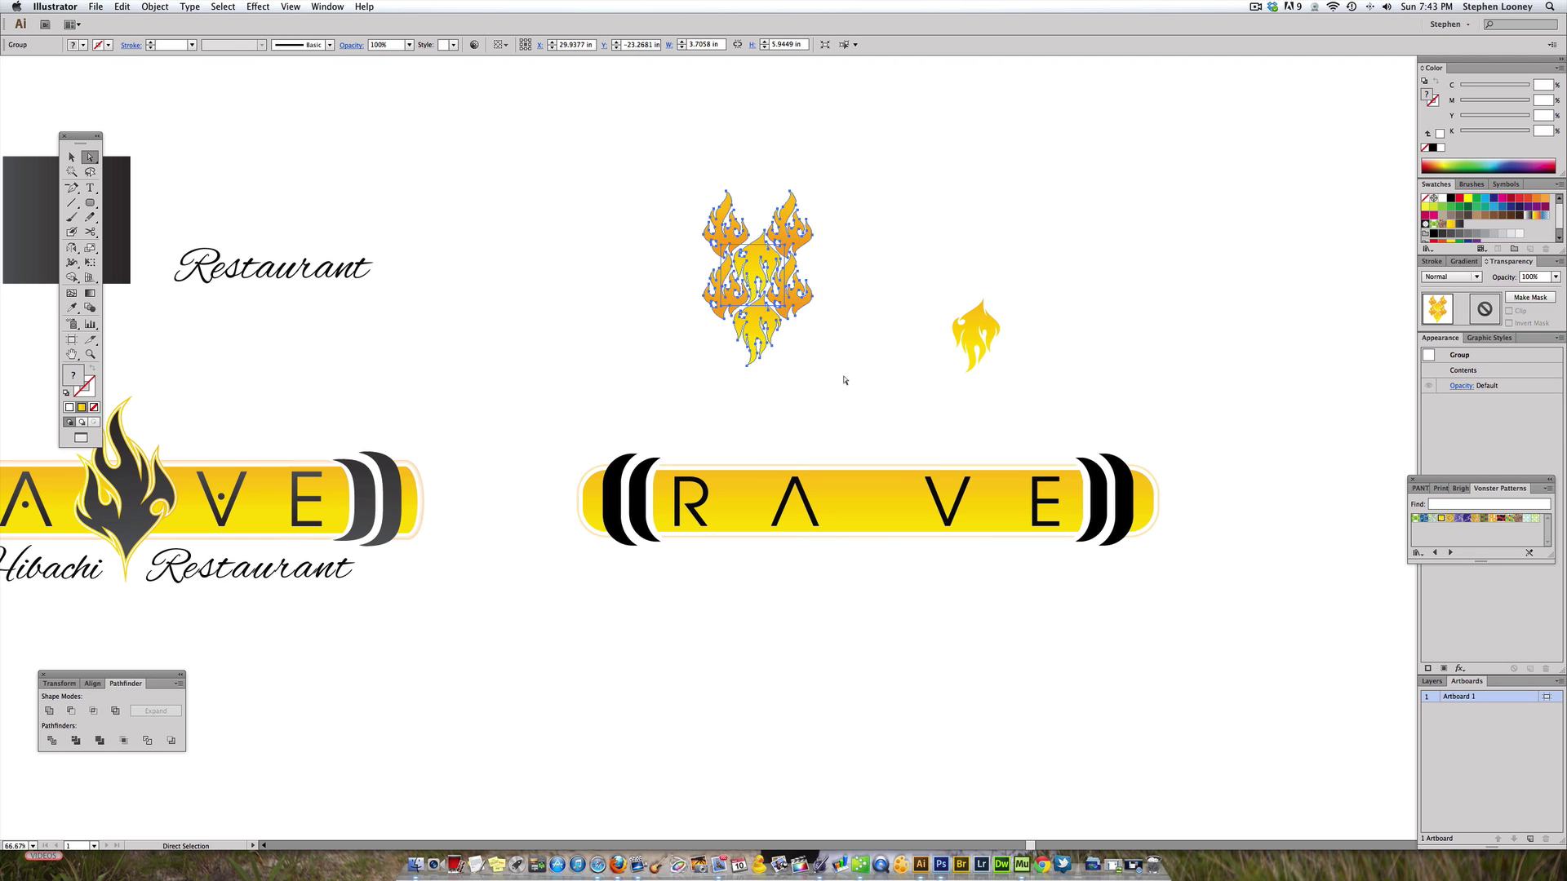
key("Delete")
Step: Turn the copied flame tip-up with Free Transform, enlarge it to about 3.3 by 5.2 in, and place it at the centre of the new bar
left_click(974, 320)
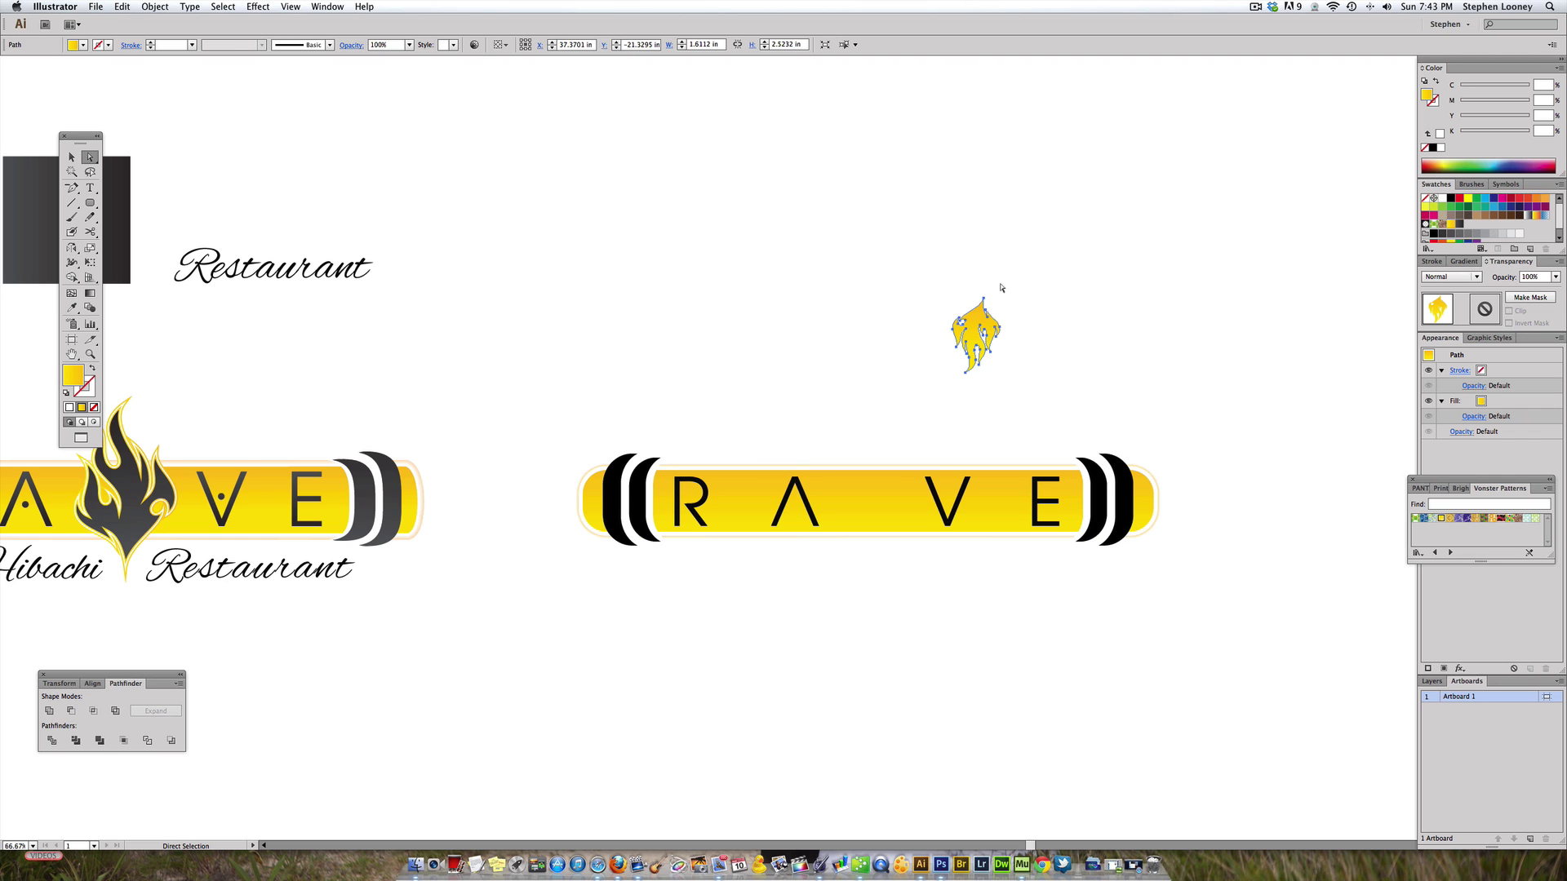
key("e")
left_click_drag(985, 284, 967, 399)
left_click_drag(1001, 298, 1026, 260)
left_click_drag(963, 353, 860, 519)
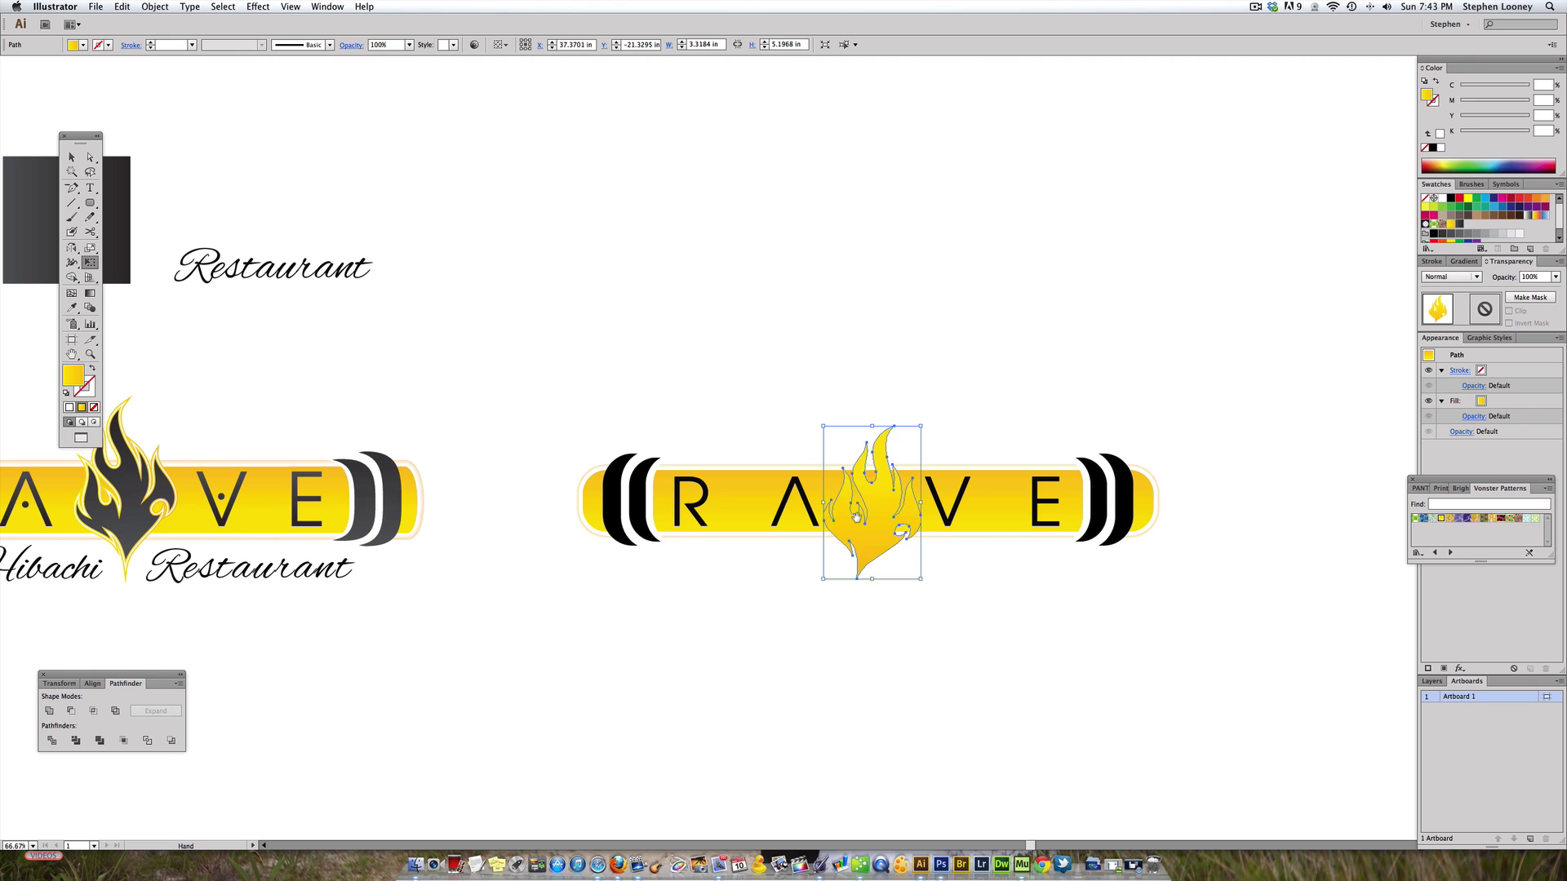
Step: Tilt the flame so its tips point straight up and scale it down to about 3.1 by 5.0 in between the A and V
key("super+minus")
mouse_move(841, 383)
left_mouse_down()
mouse_move(812, 354)
mouse_move(825, 359)
left_mouse_up()
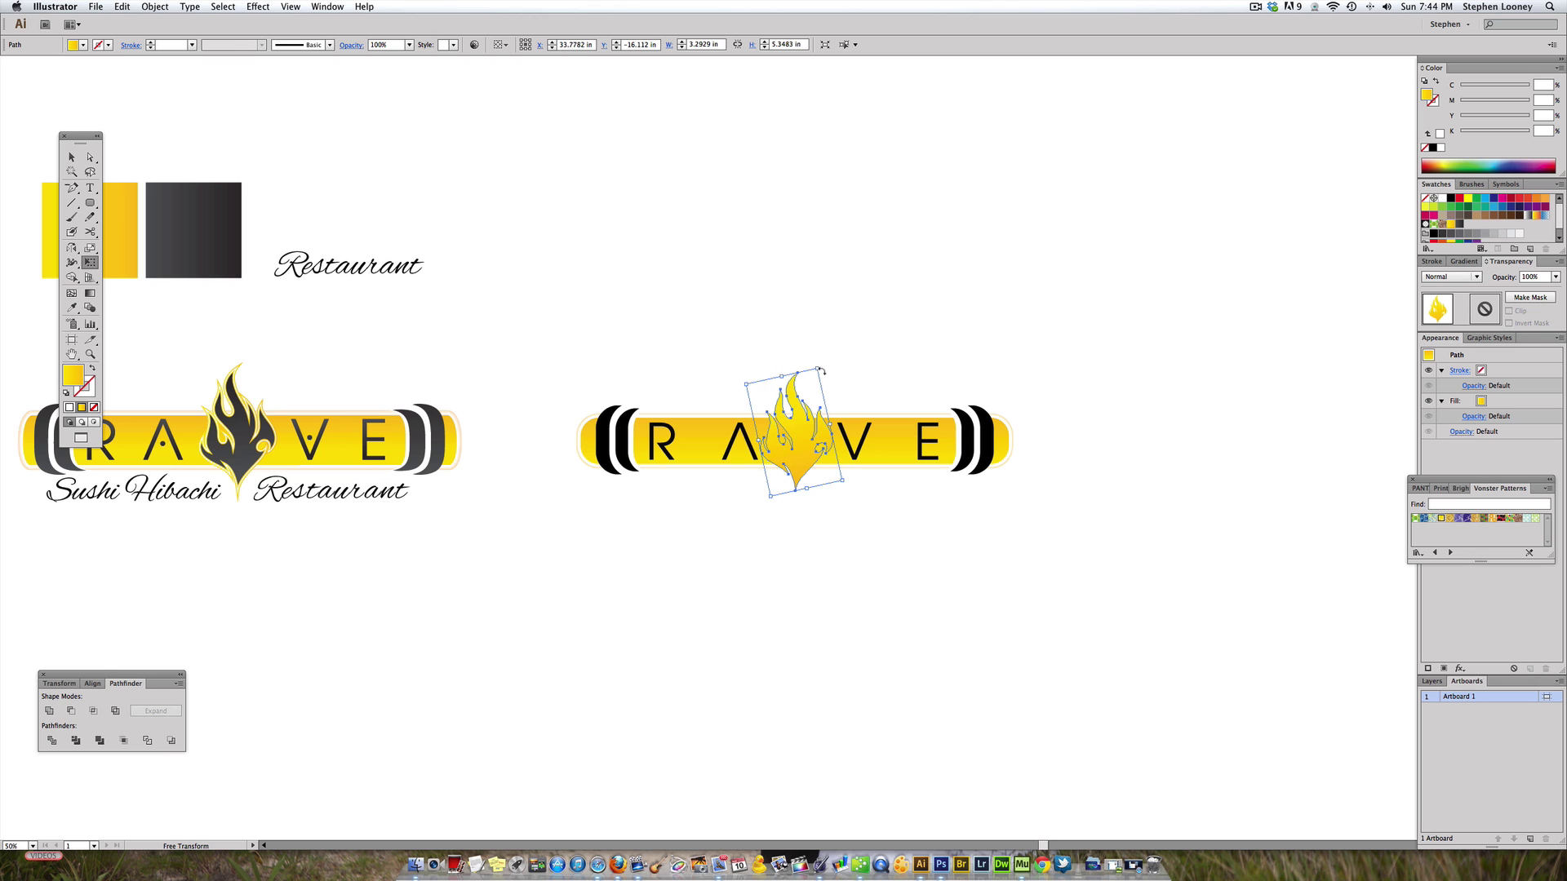
left_click_drag(817, 370, 784, 408)
key("super+=")
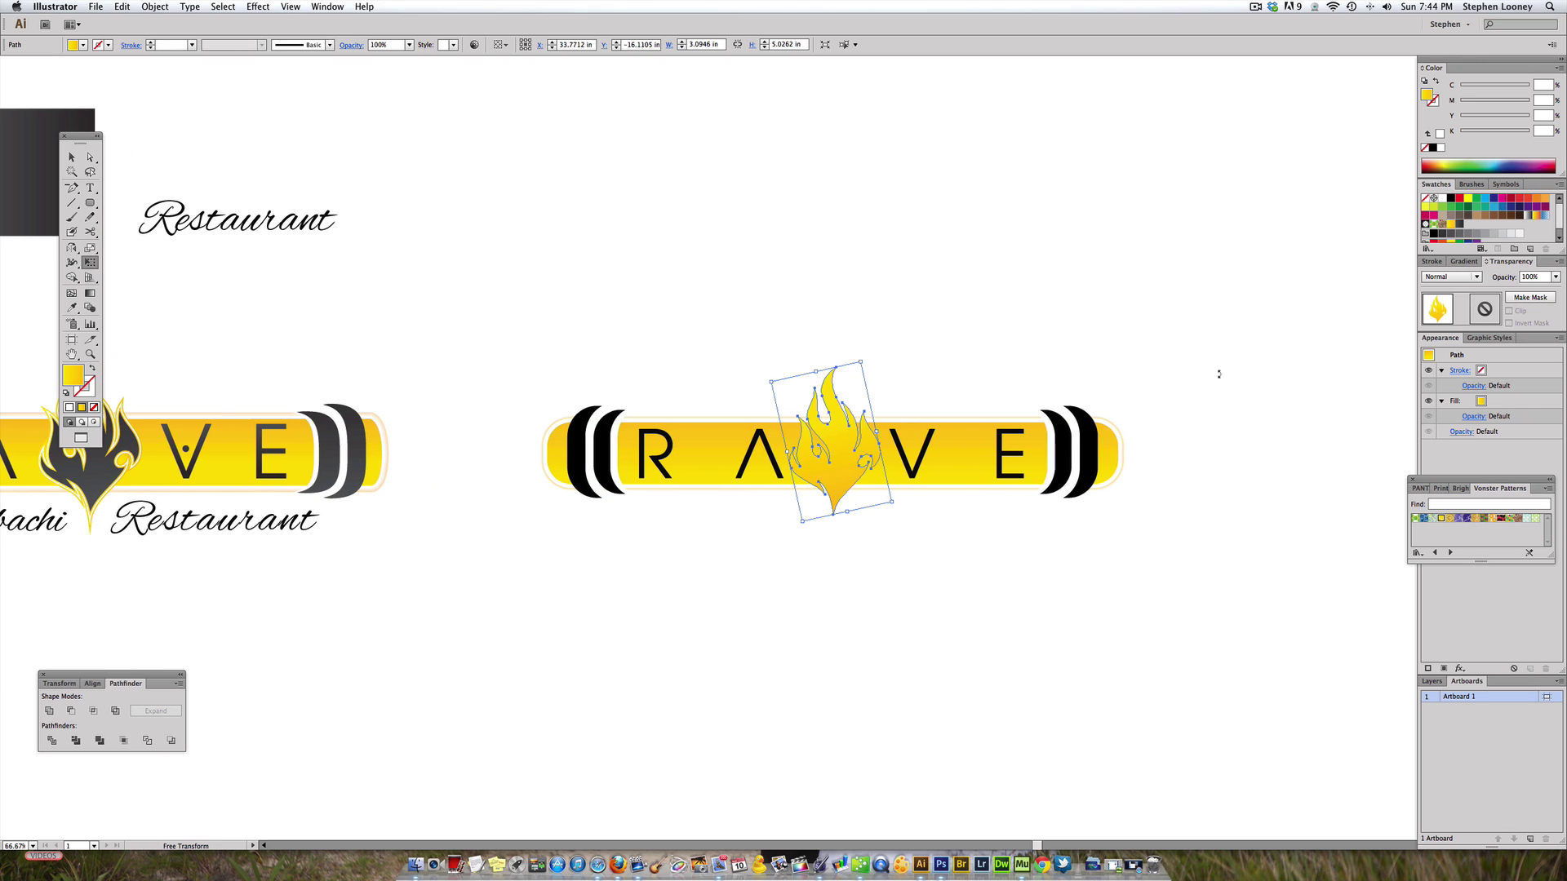
Step: Fill the flame with the charcoal gradient sampled from the dark reference square, and close the Vonster Patterns library
left_click(72, 307)
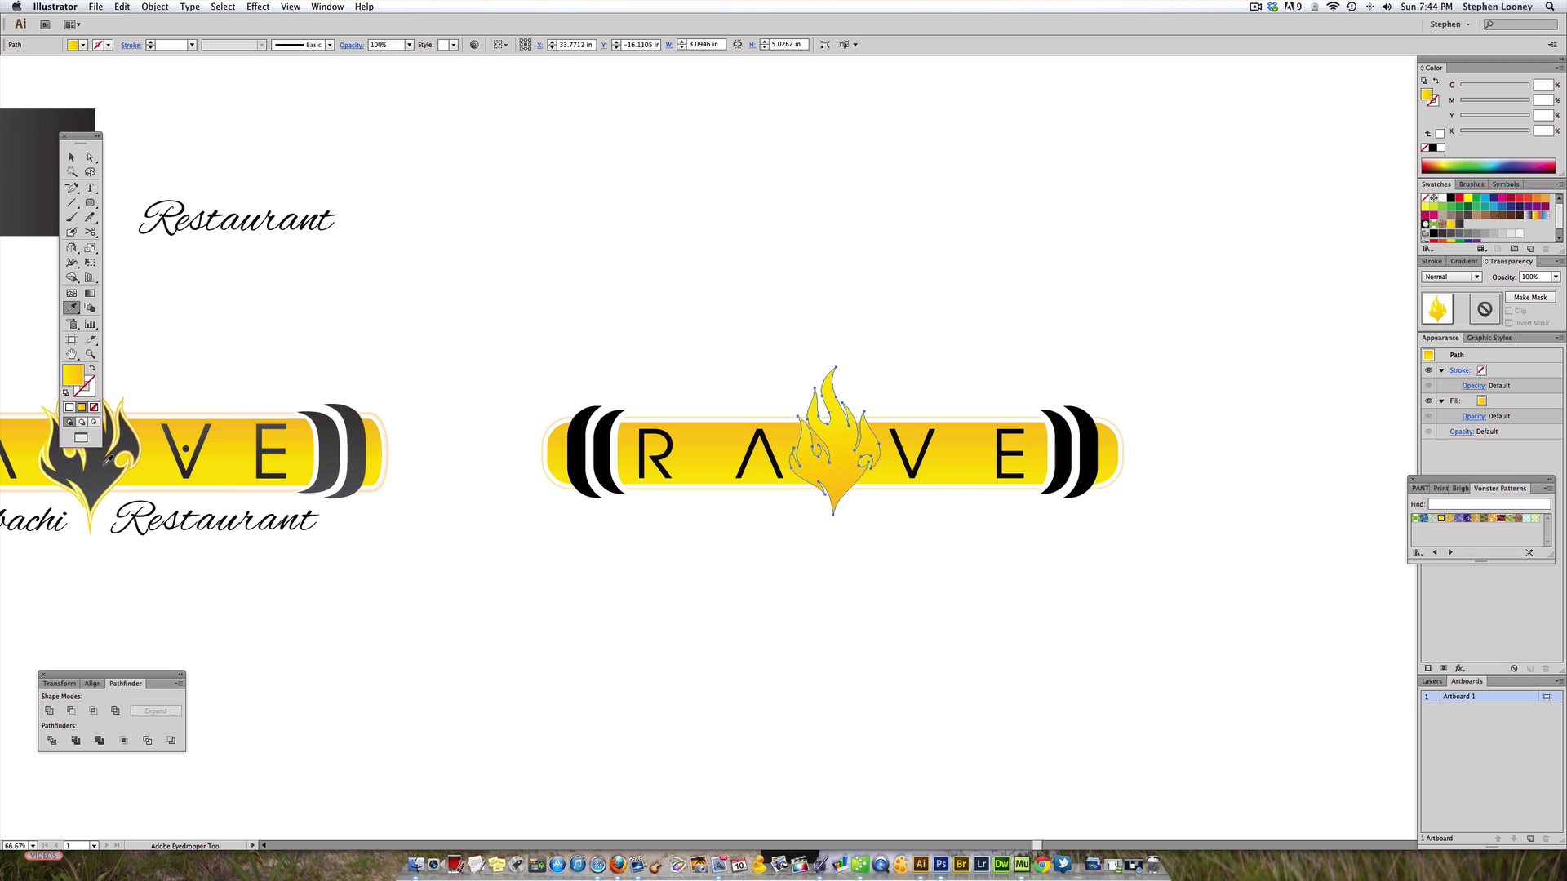
left_click(47, 119)
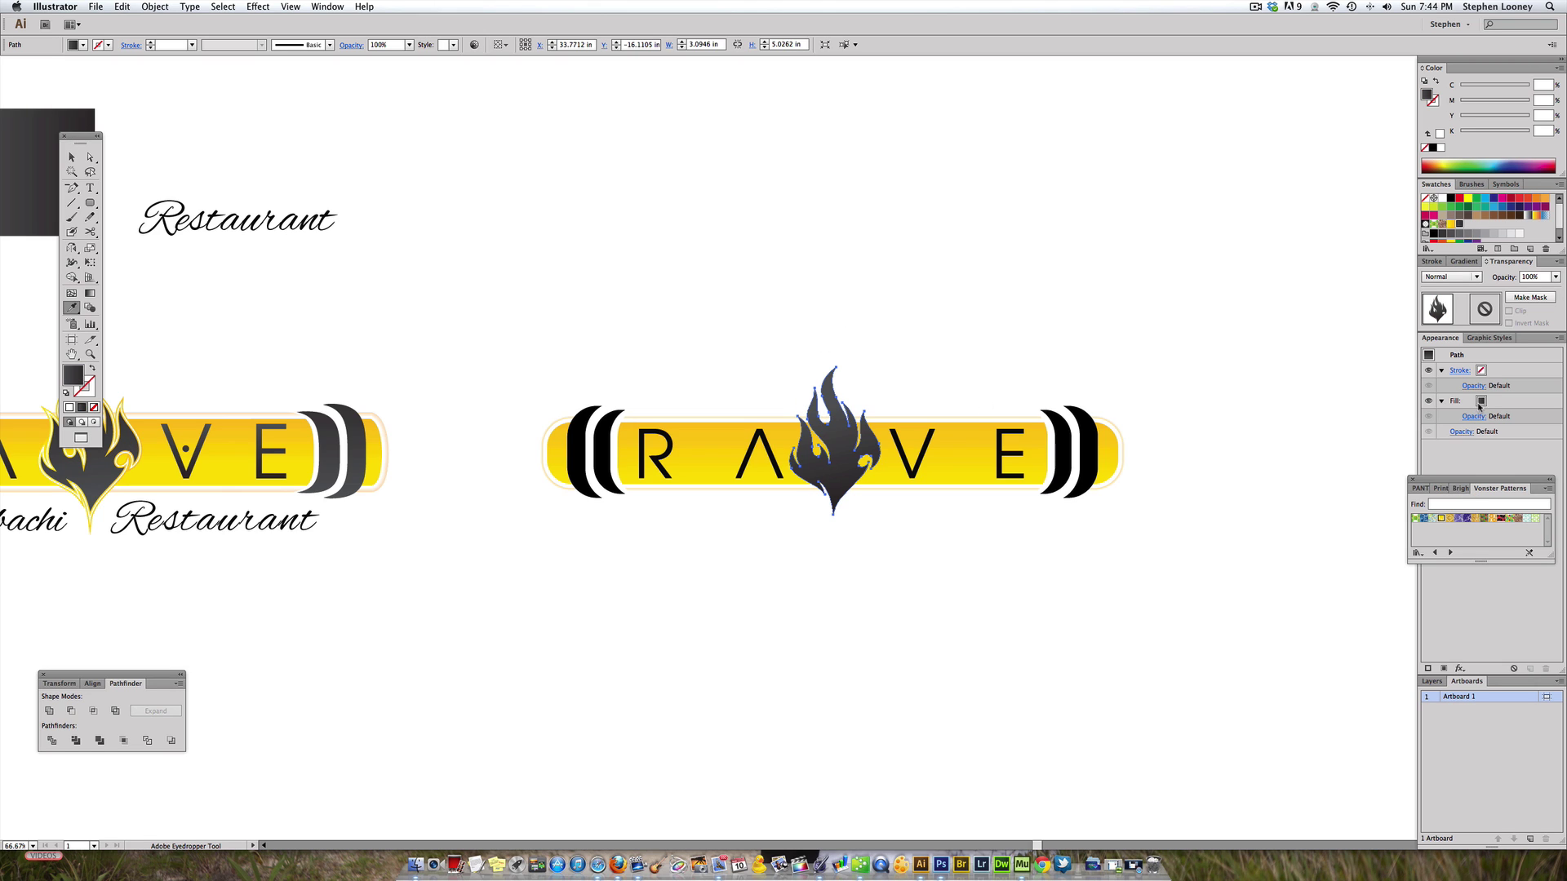
left_click_drag(1471, 480, 1491, 568)
left_click(1433, 568)
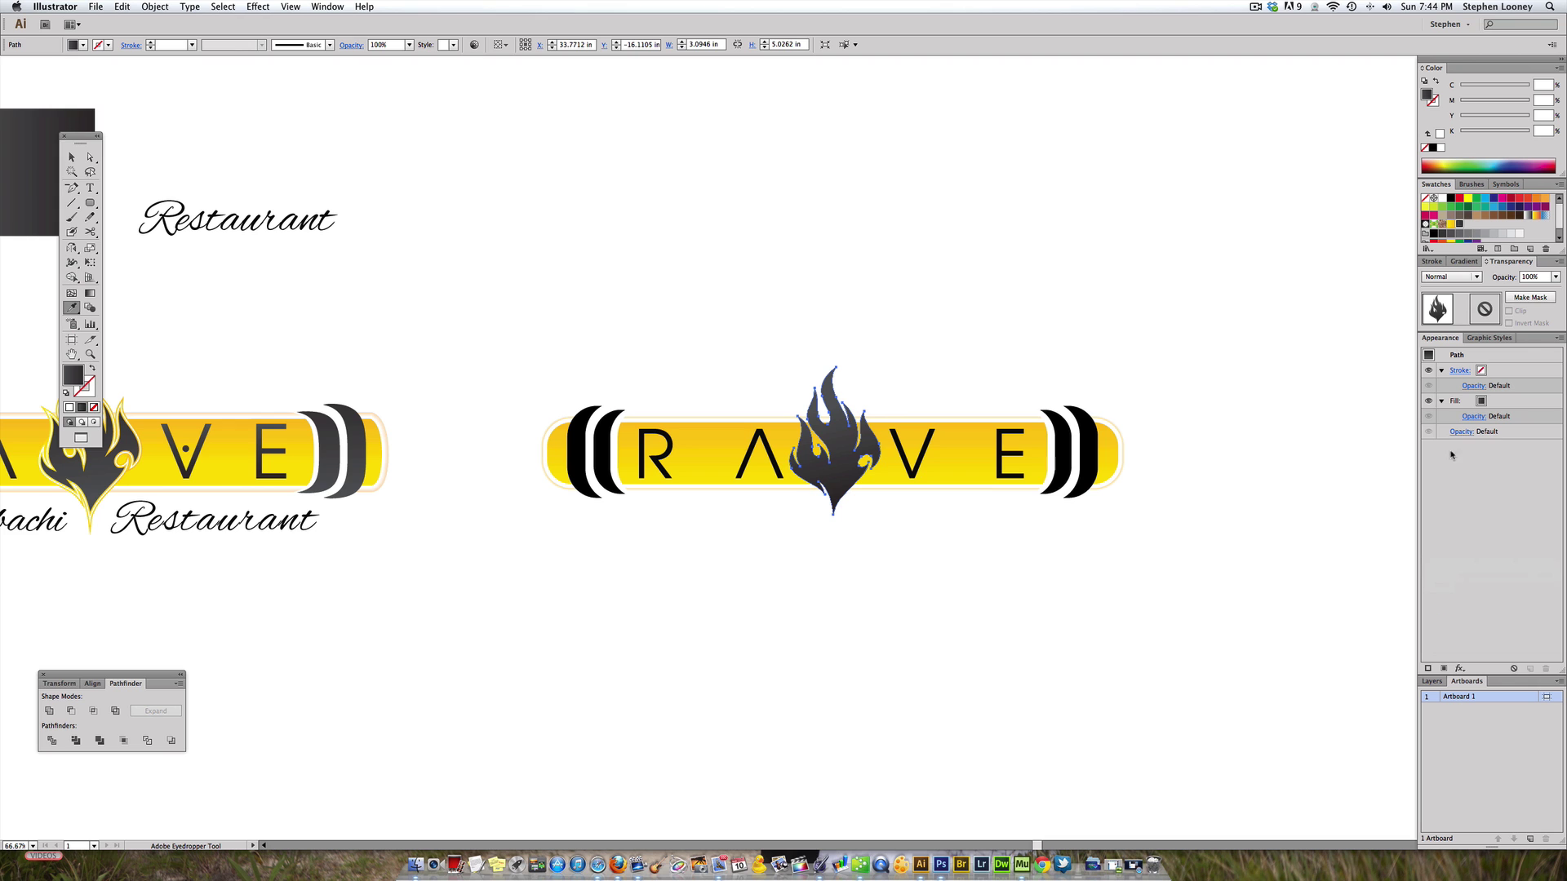
Step: Give the flame a visible gradient stroke and set its weight to 7 pt
left_click(1441, 402)
left_click(1441, 370)
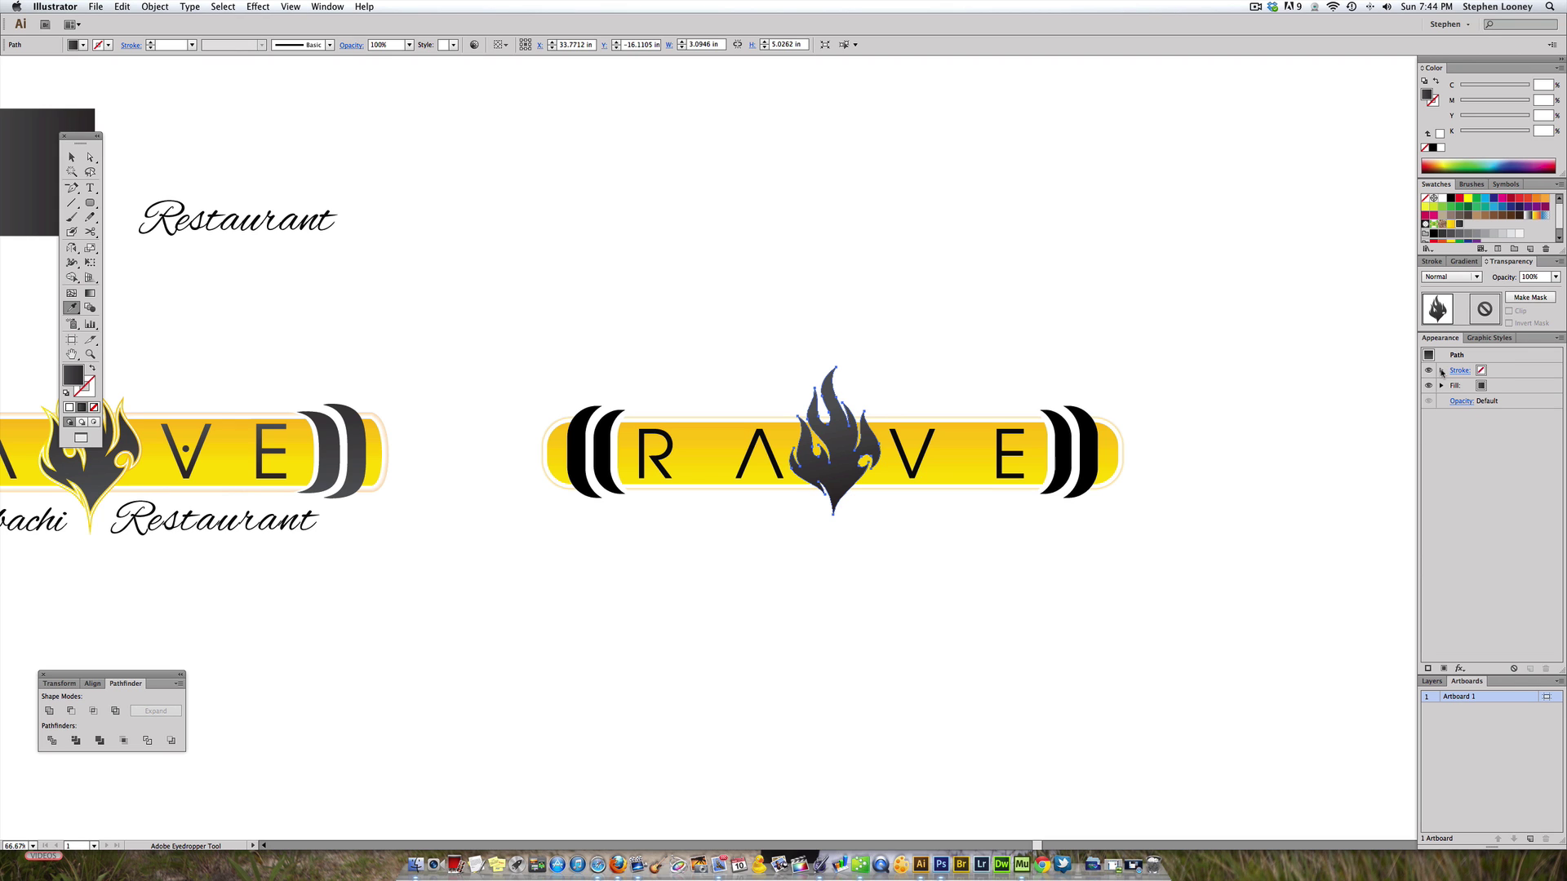
left_click(1459, 371)
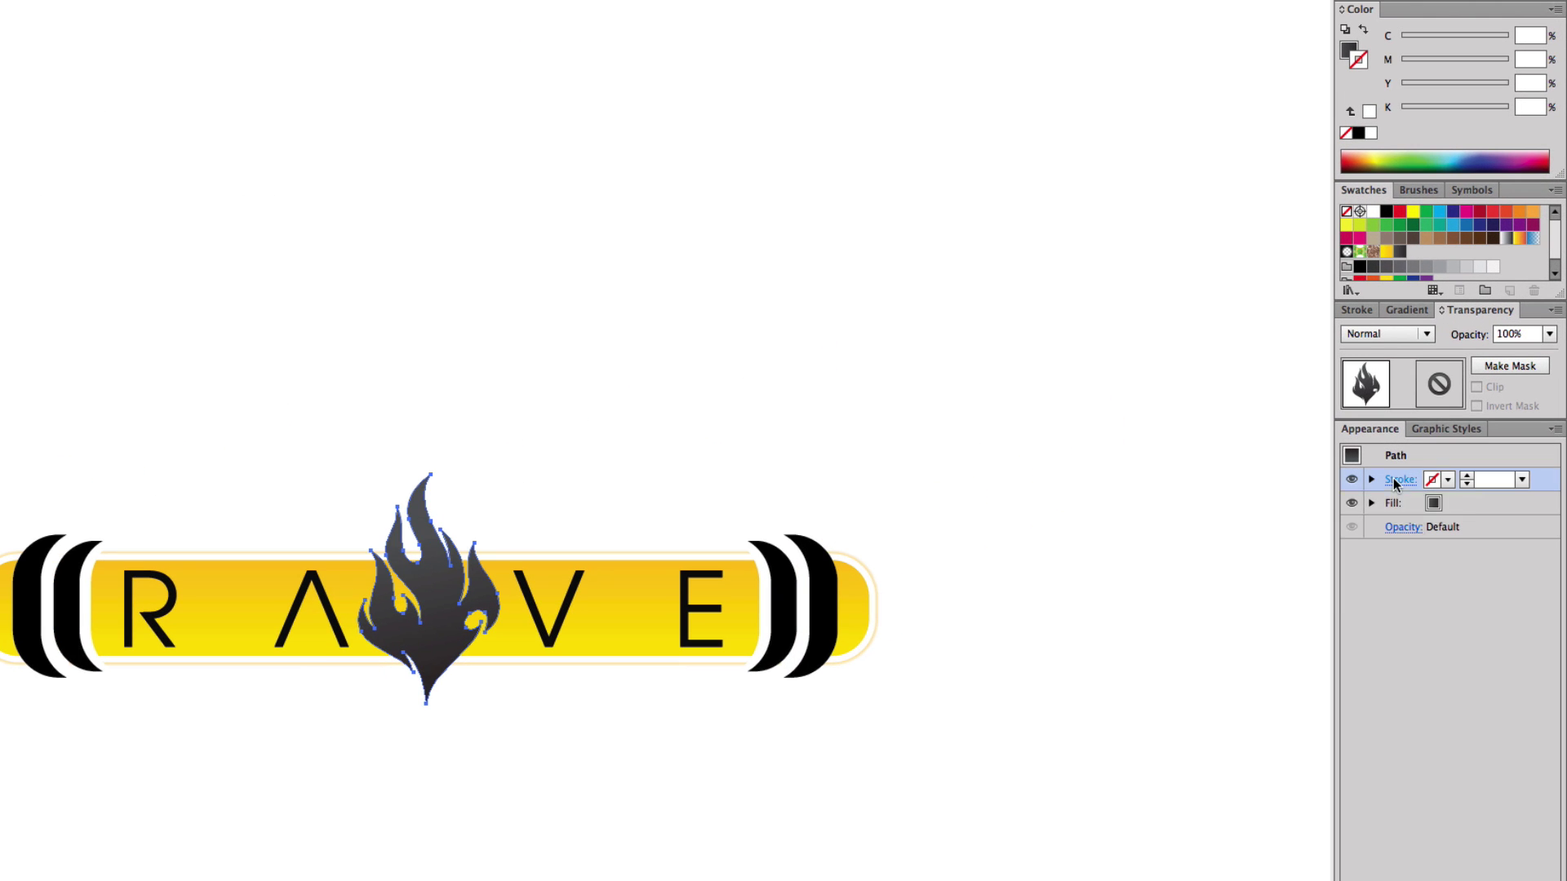
left_click(1448, 480)
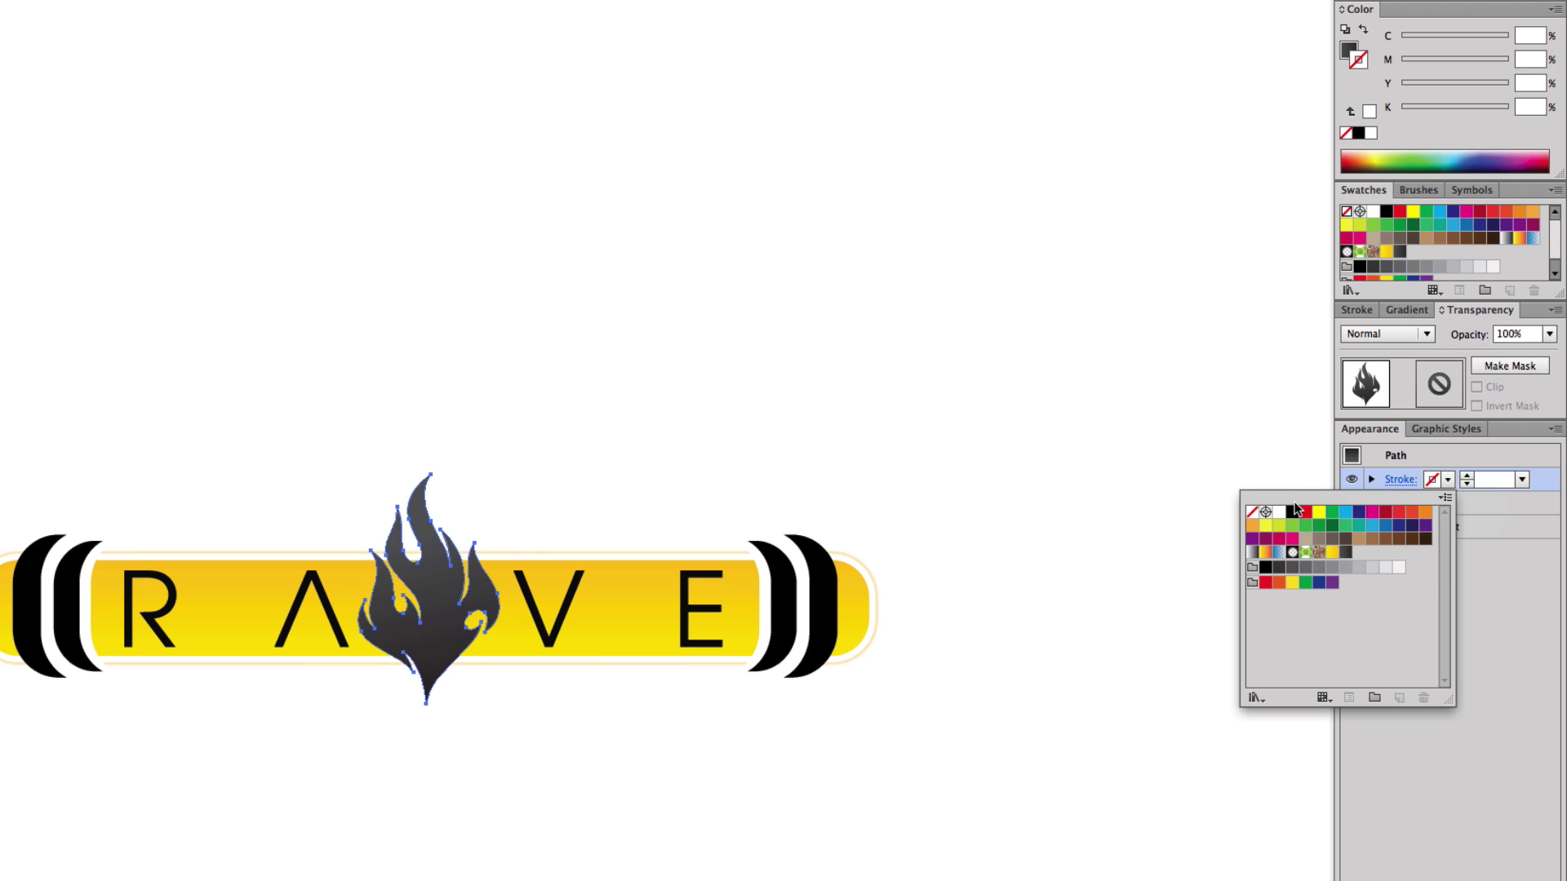
left_click(1519, 475)
left_click(1467, 476)
left_click(1466, 475)
left_click(1467, 476)
left_click(1466, 475)
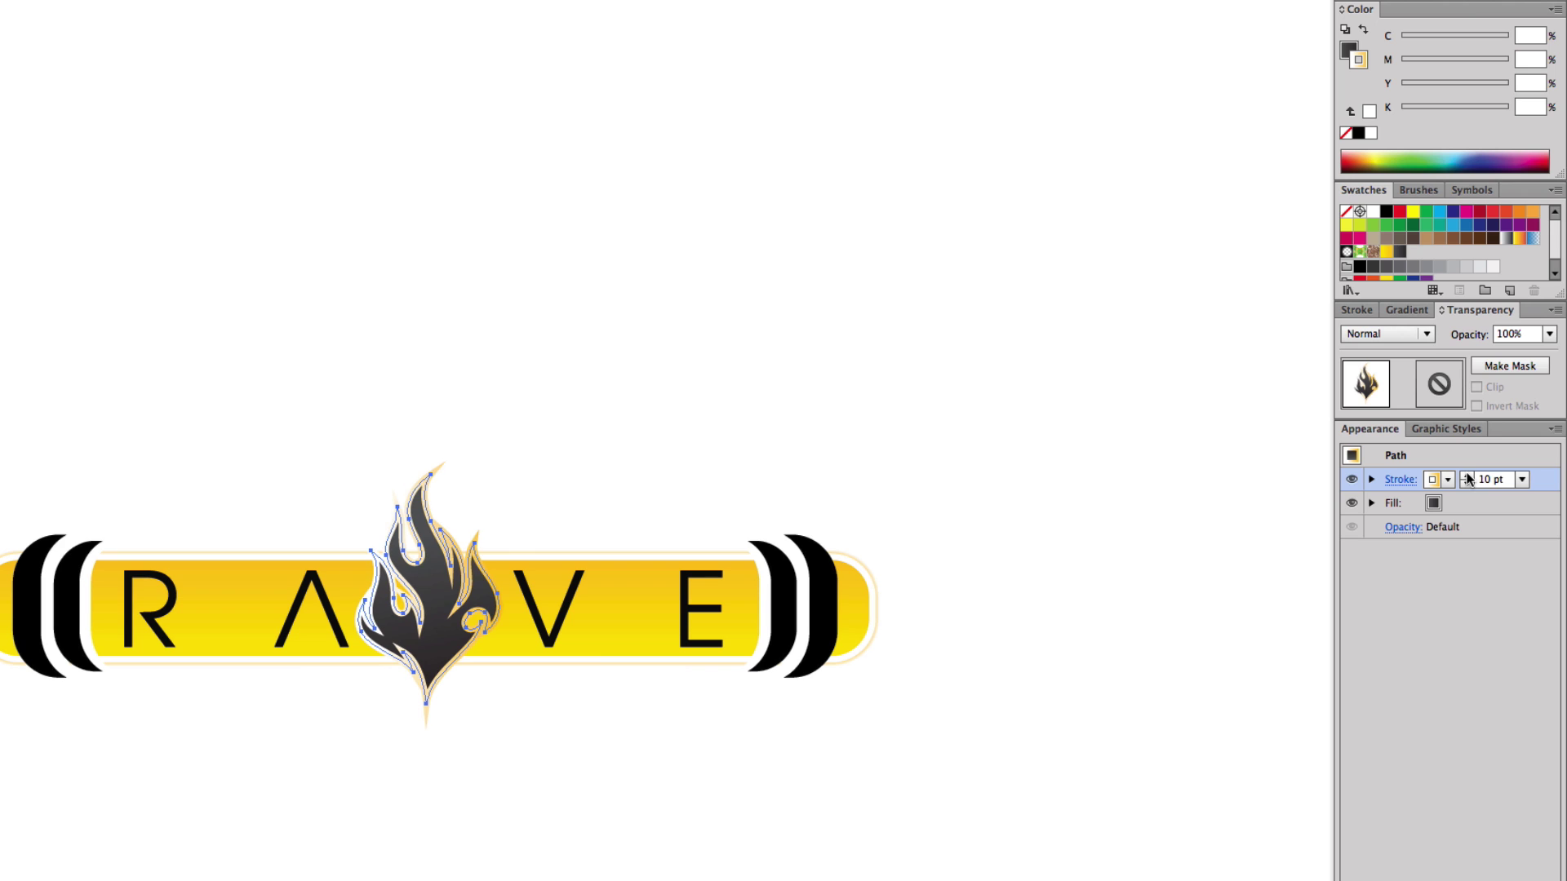
left_click(1466, 486)
left_click(1466, 486)
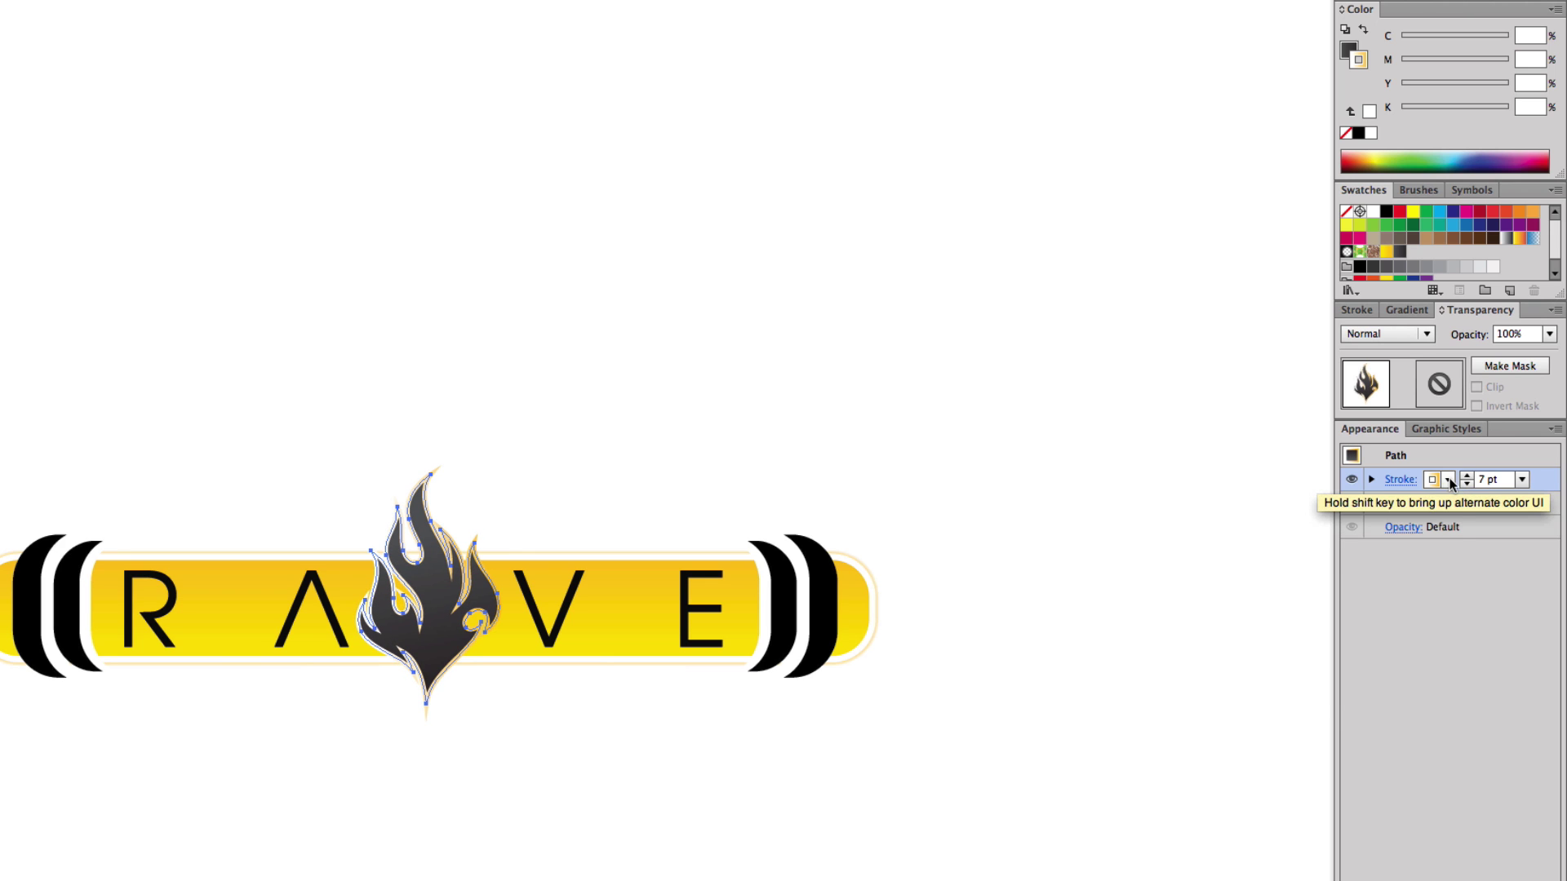
Step: Change the flame's stroke to white and set its weight to 5 pt
left_click(1447, 480)
left_click(1279, 512)
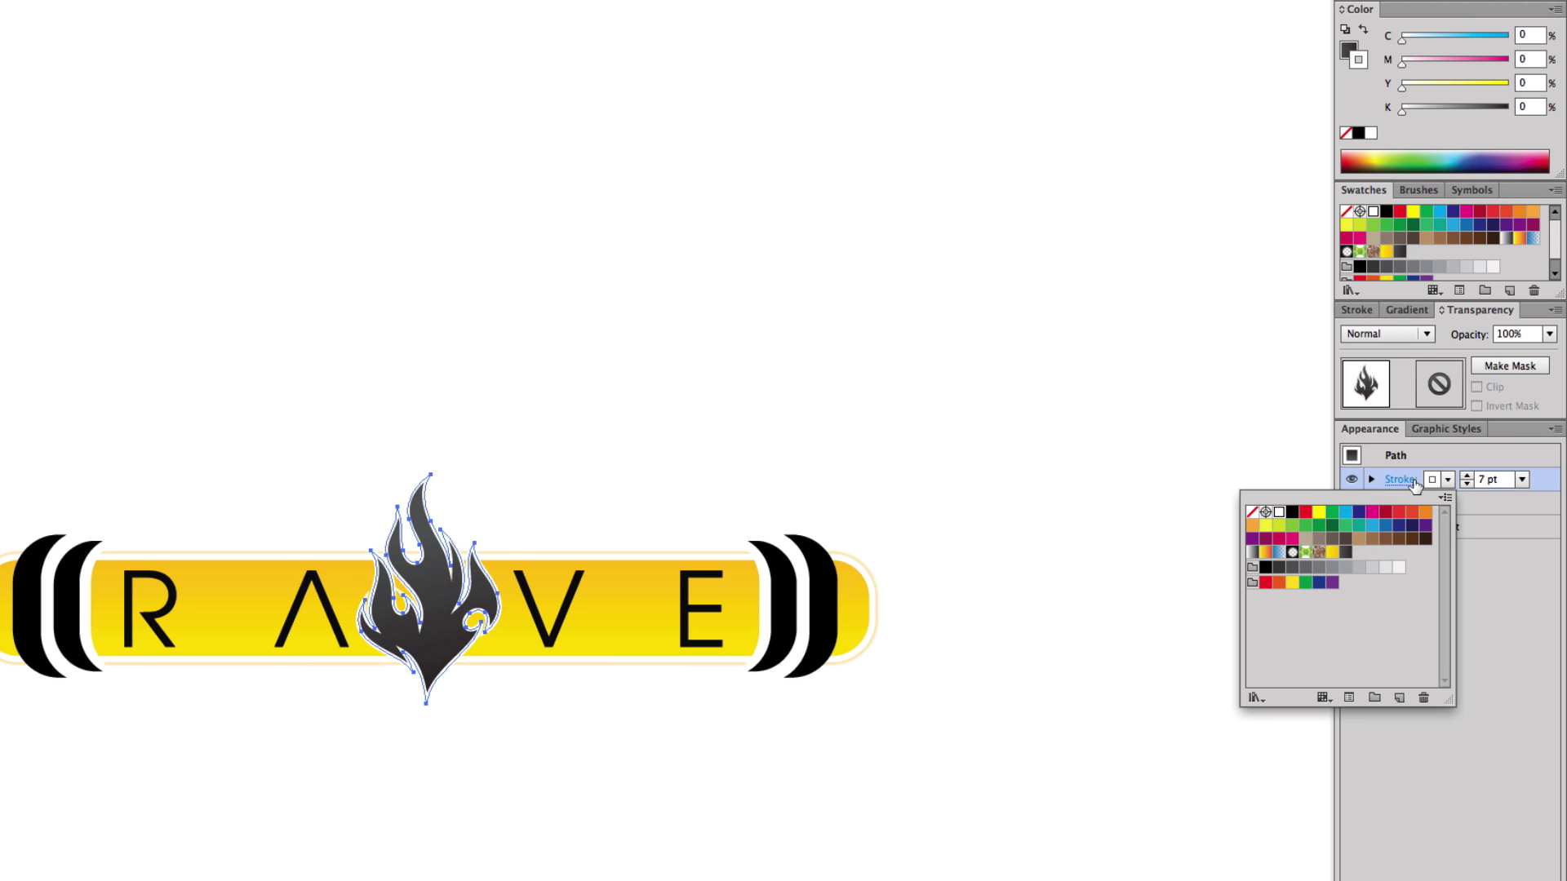
left_click(1467, 485)
left_click(1467, 485)
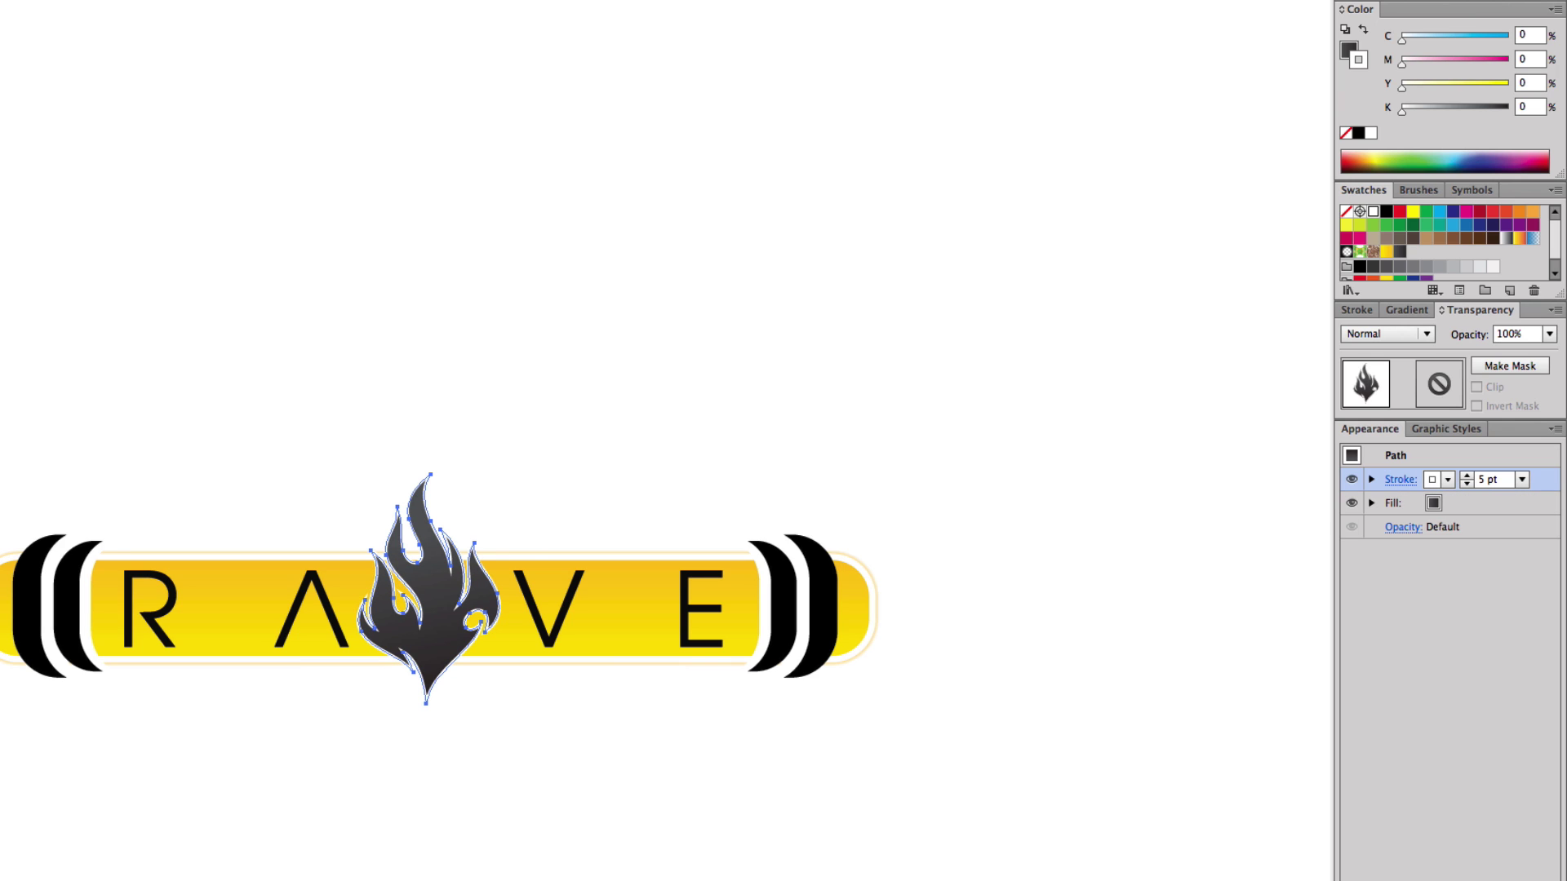
Step: Add a second 5 pt stroke above the white one, color it with the yellow gradient swatch, and deselect the flame
left_click(1509, 880)
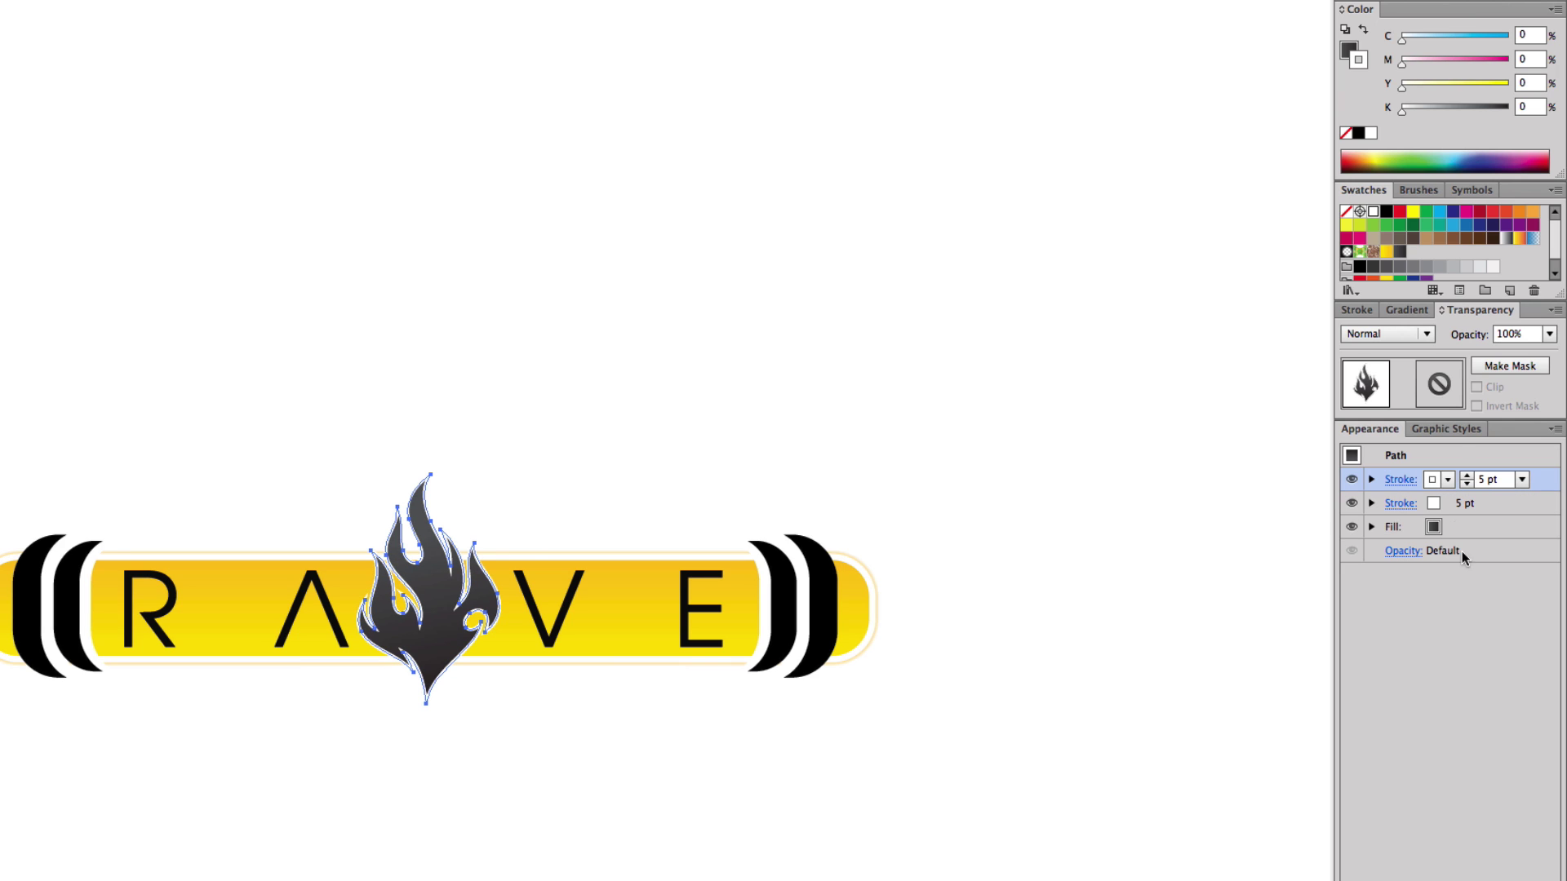
left_click(1446, 481)
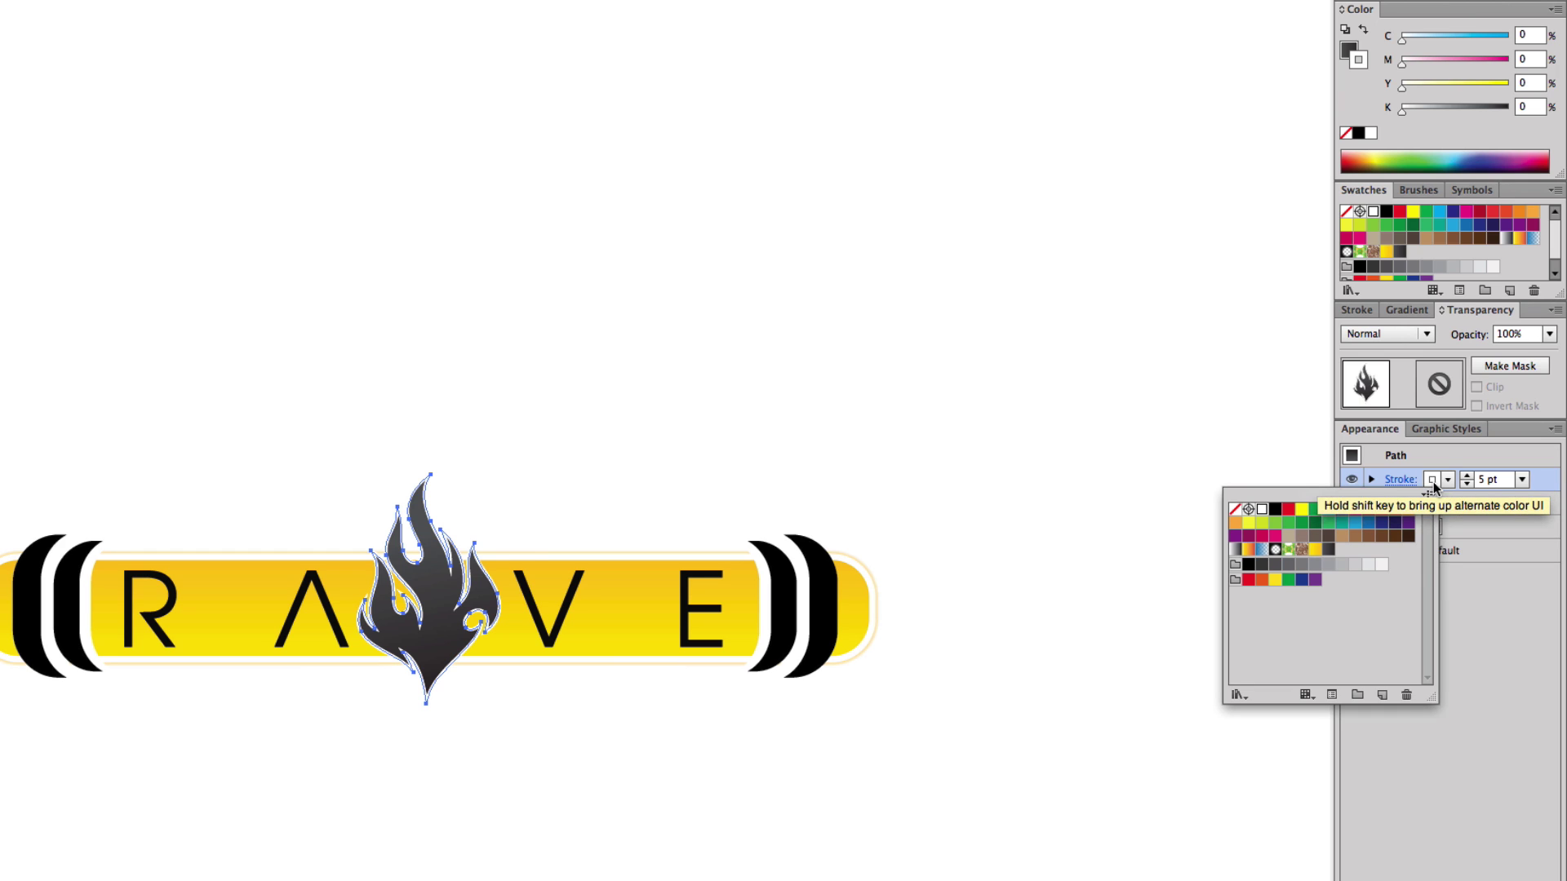
left_click(1314, 550)
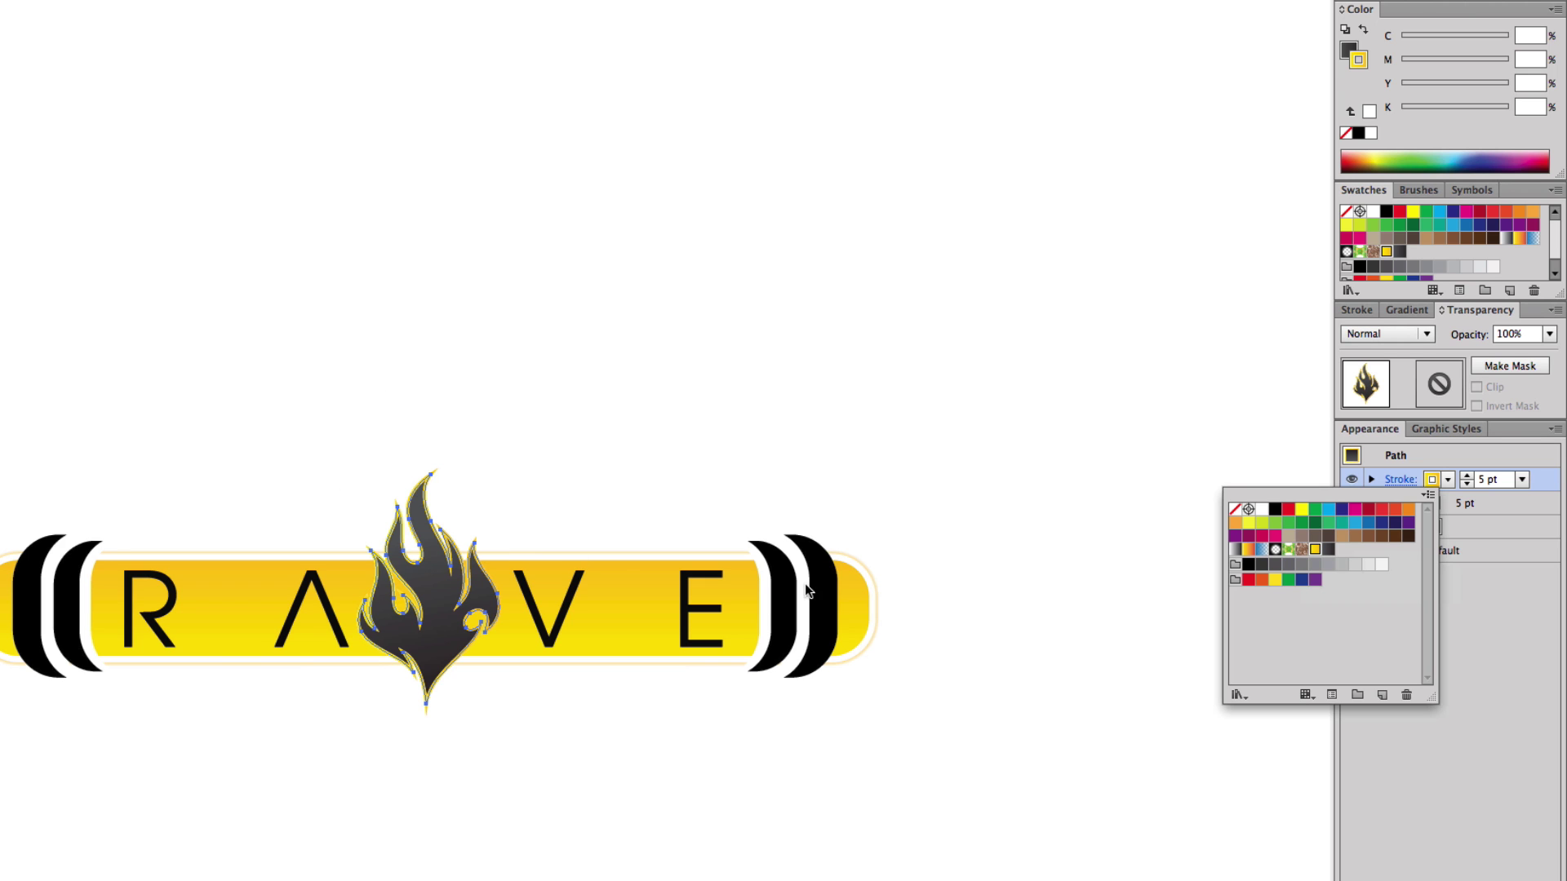
left_click(535, 428)
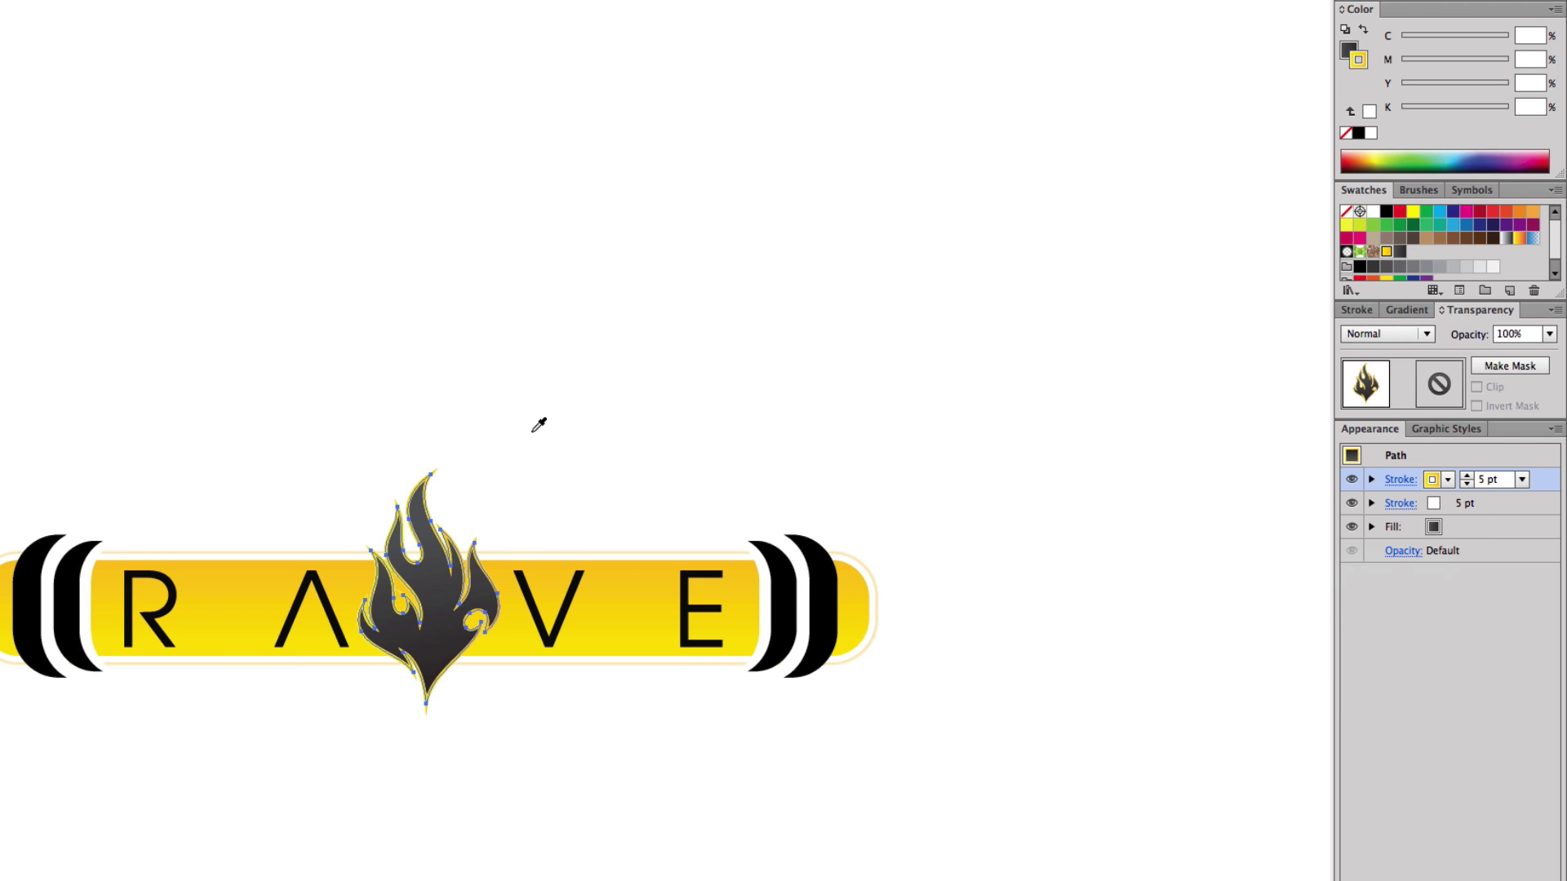
key("super+shift+a")
Step: Widen the flame's lower white stroke to 11 pt so it surrounds the yellow stroke, and deselect the flame
key("super+space")
left_click_drag(139, 382, 796, 824)
left_click_drag(904, 877, 904, 877)
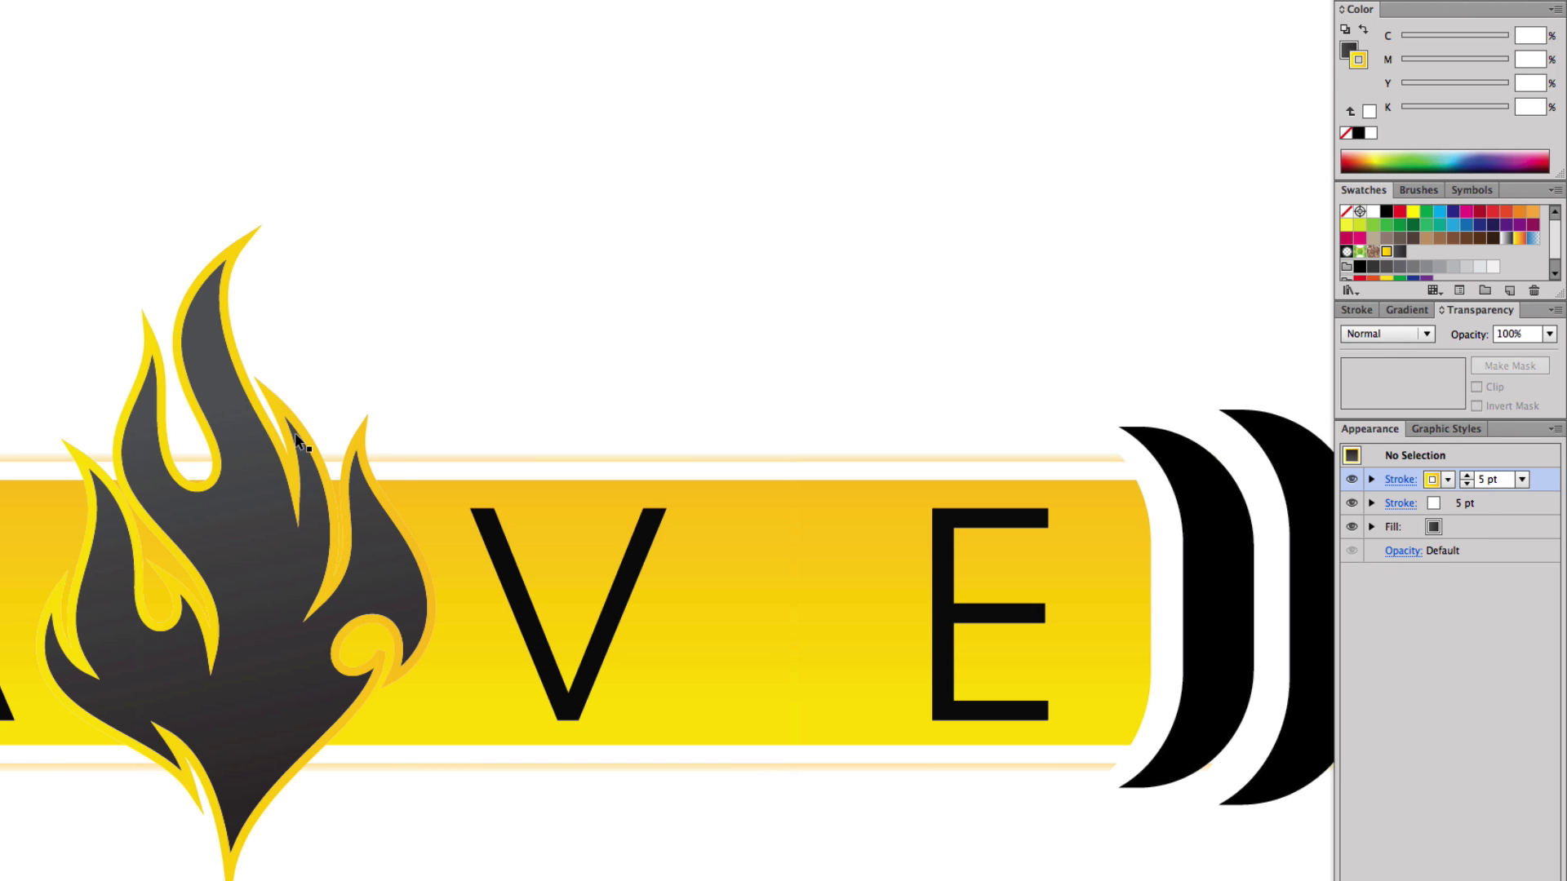
left_click(292, 438)
left_click(1461, 504)
left_click(1467, 502)
left_click(1467, 502)
left_click(1466, 502)
left_click(1467, 502)
left_click(1466, 502)
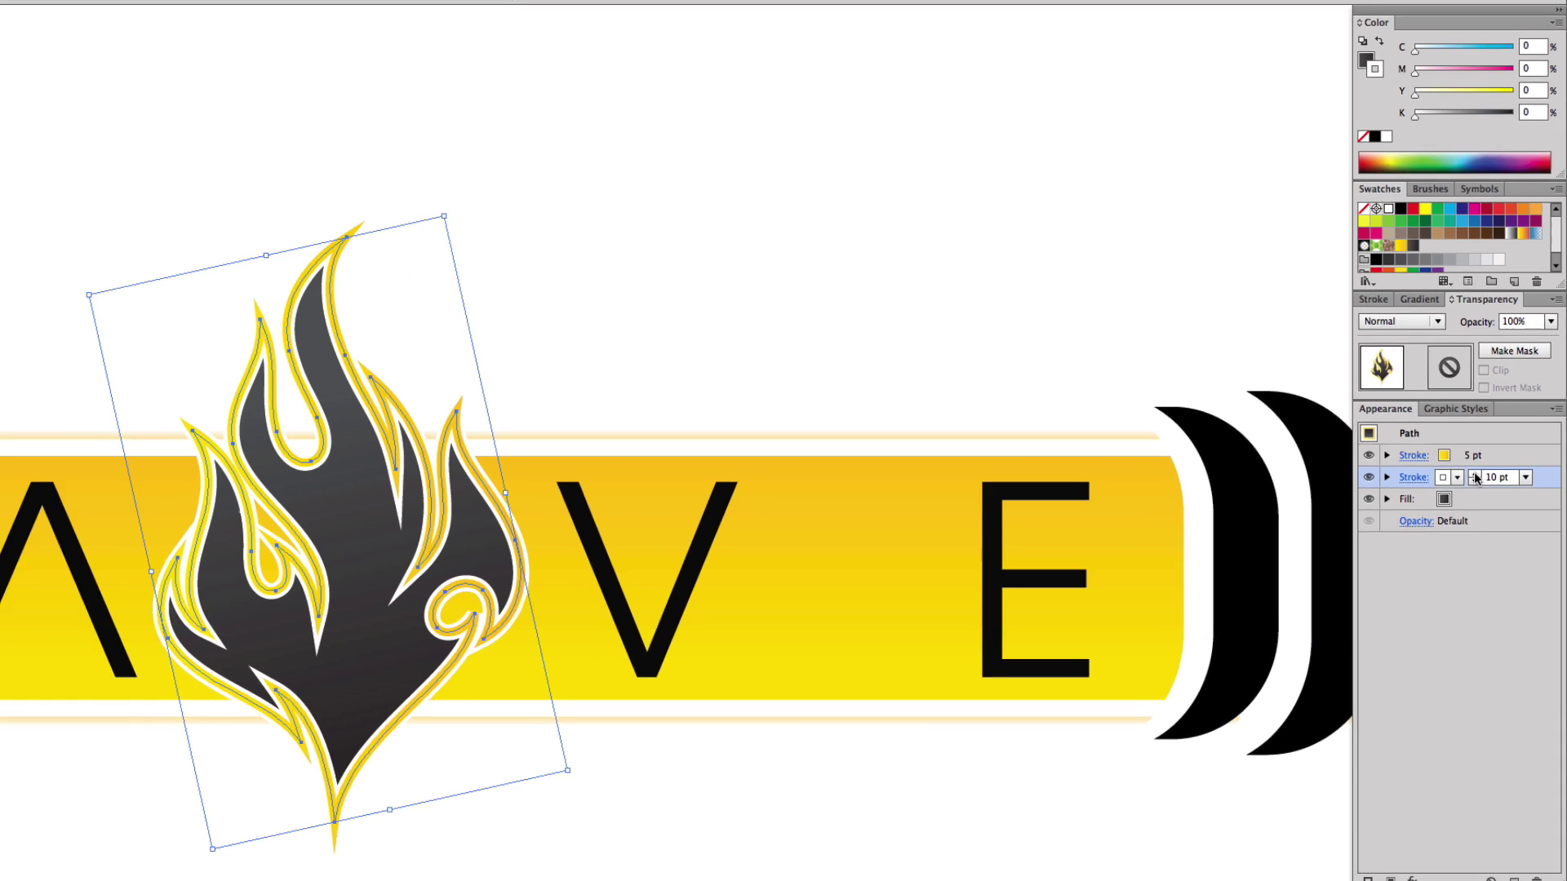
left_click(1475, 479)
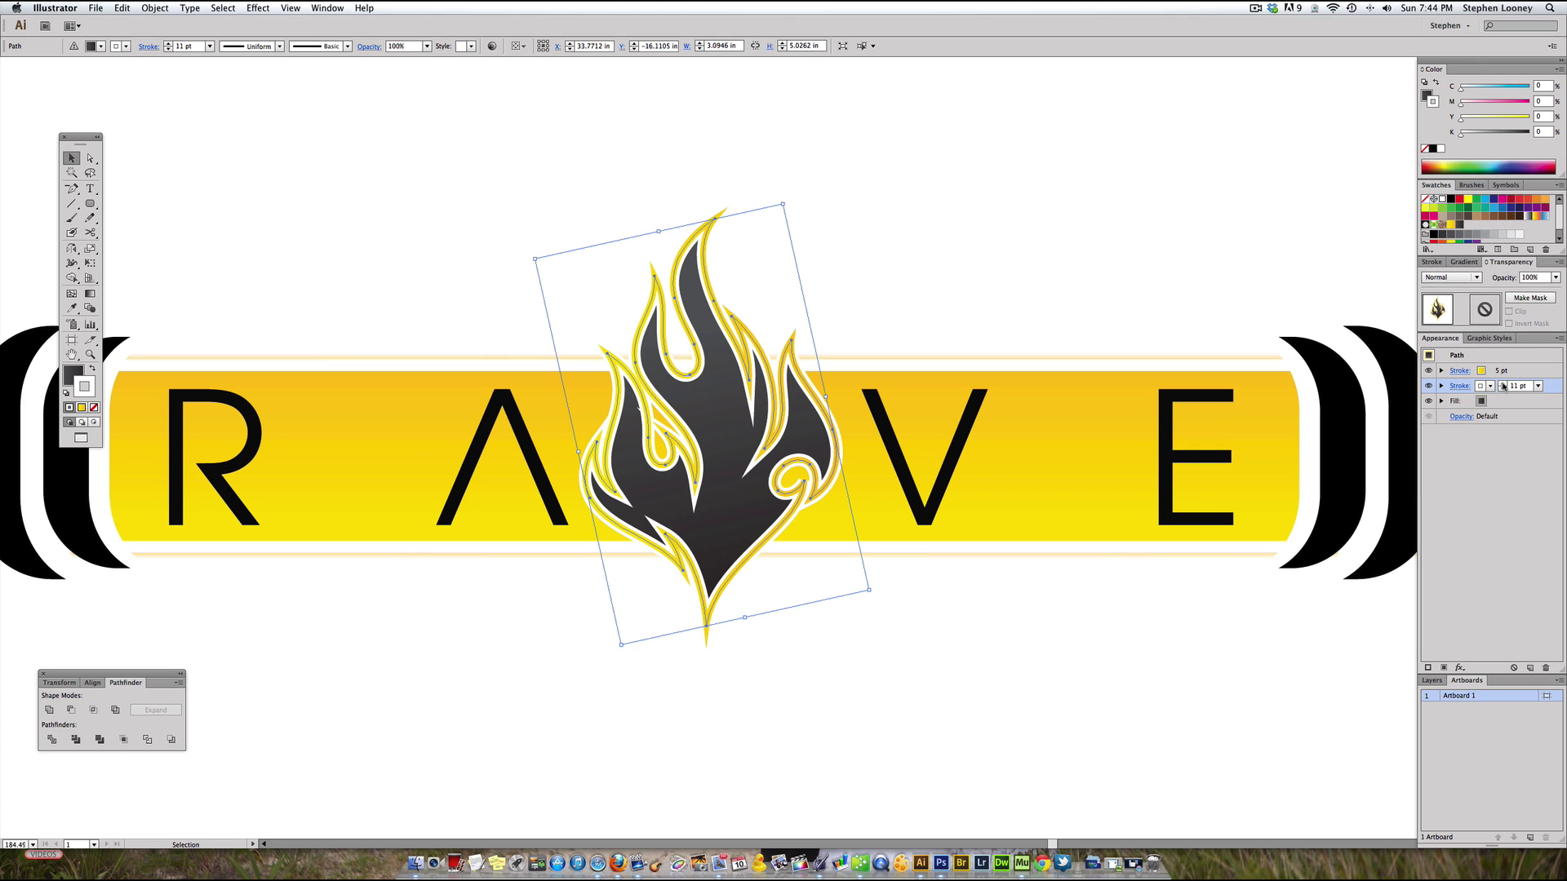
left_click(1071, 255)
Step: Examine the outlined flame on the new bar up close and compare it with the original RAVE logo
left_click(781, 488, "alt+super")
left_click(781, 487, "alt+super")
left_click(781, 488, "alt+super")
left_click_drag(692, 402, 928, 418)
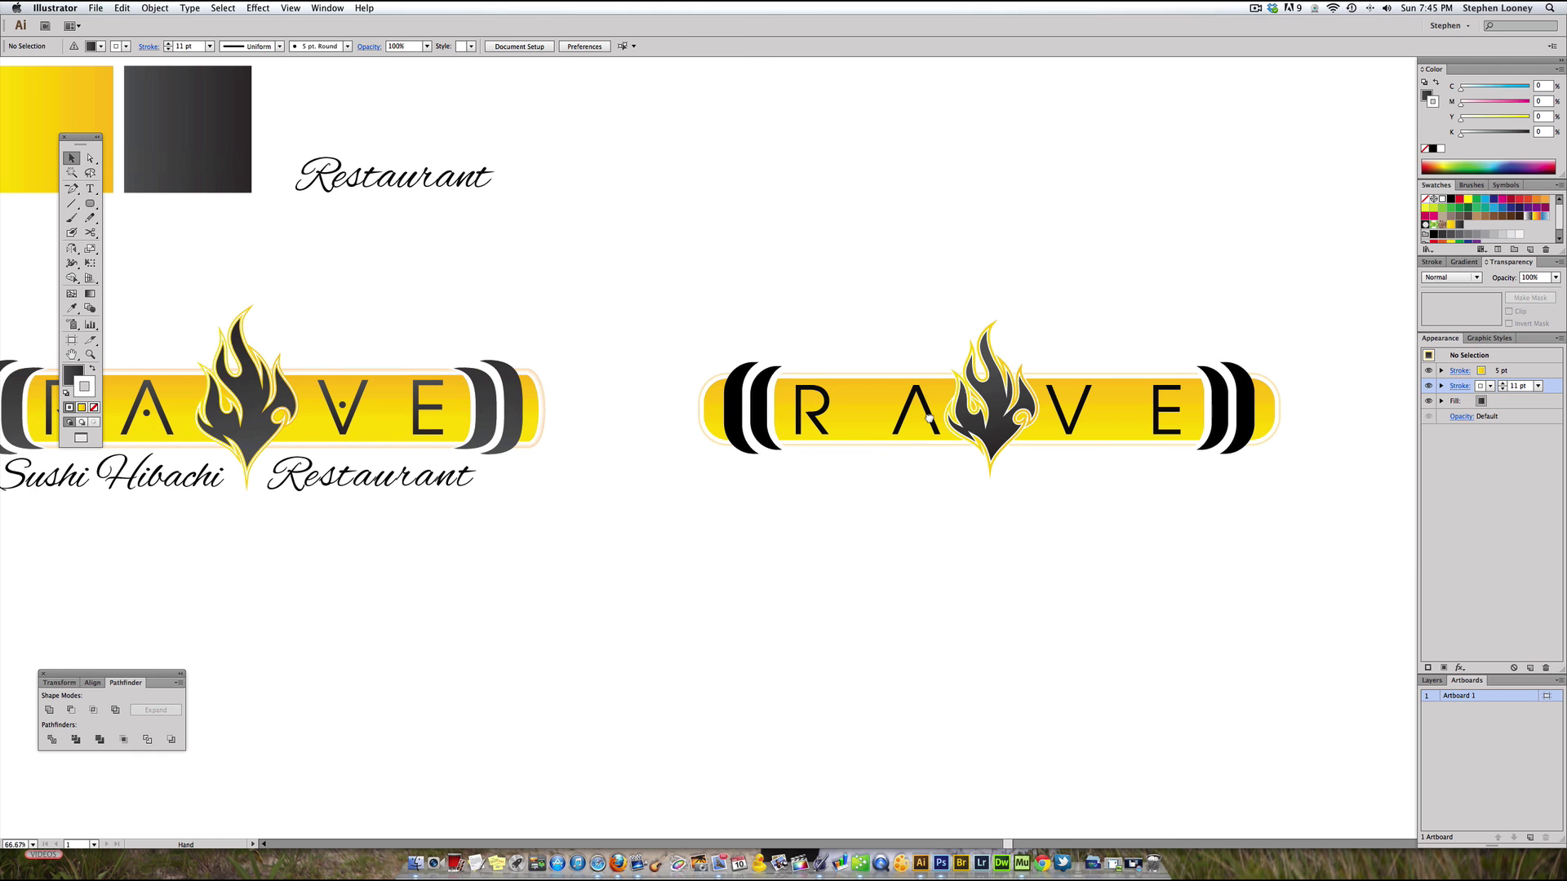
key("super+plus")
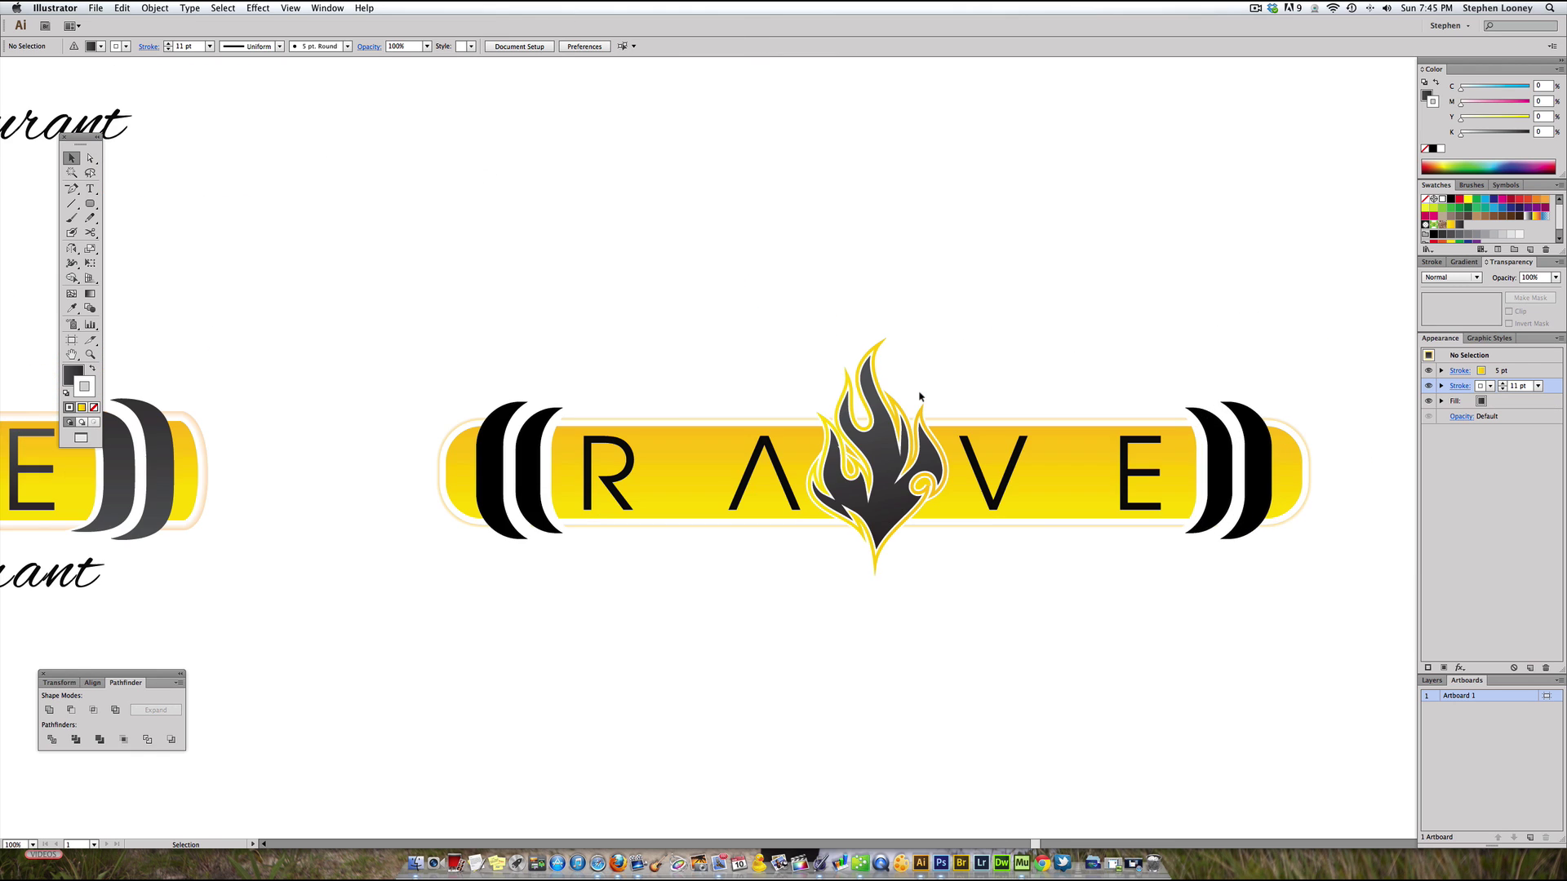
left_click(881, 432)
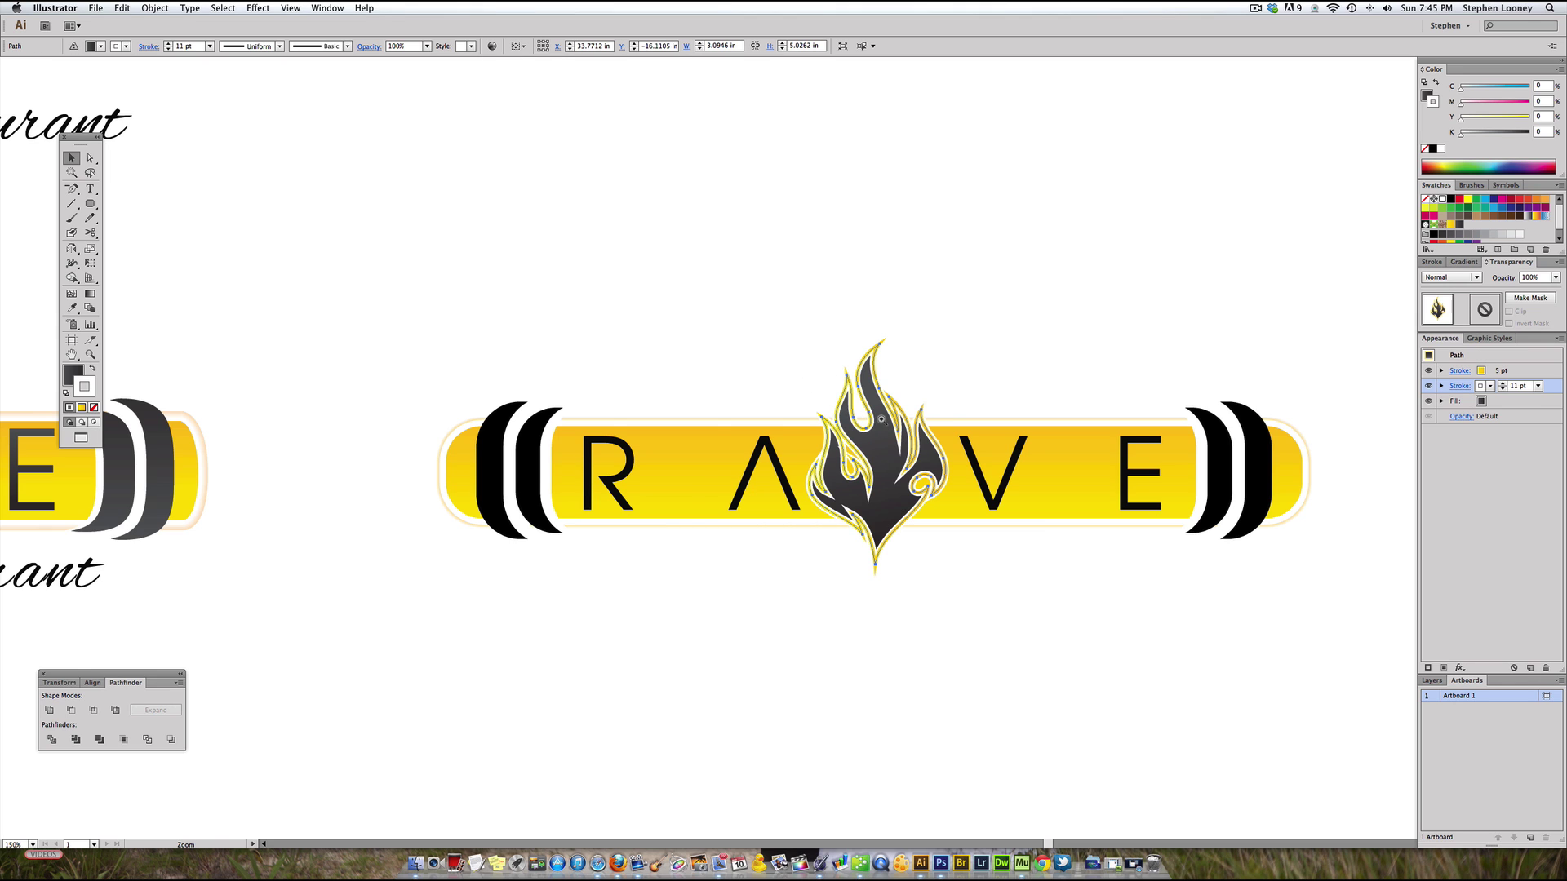
key("super+plus")
left_click(916, 349)
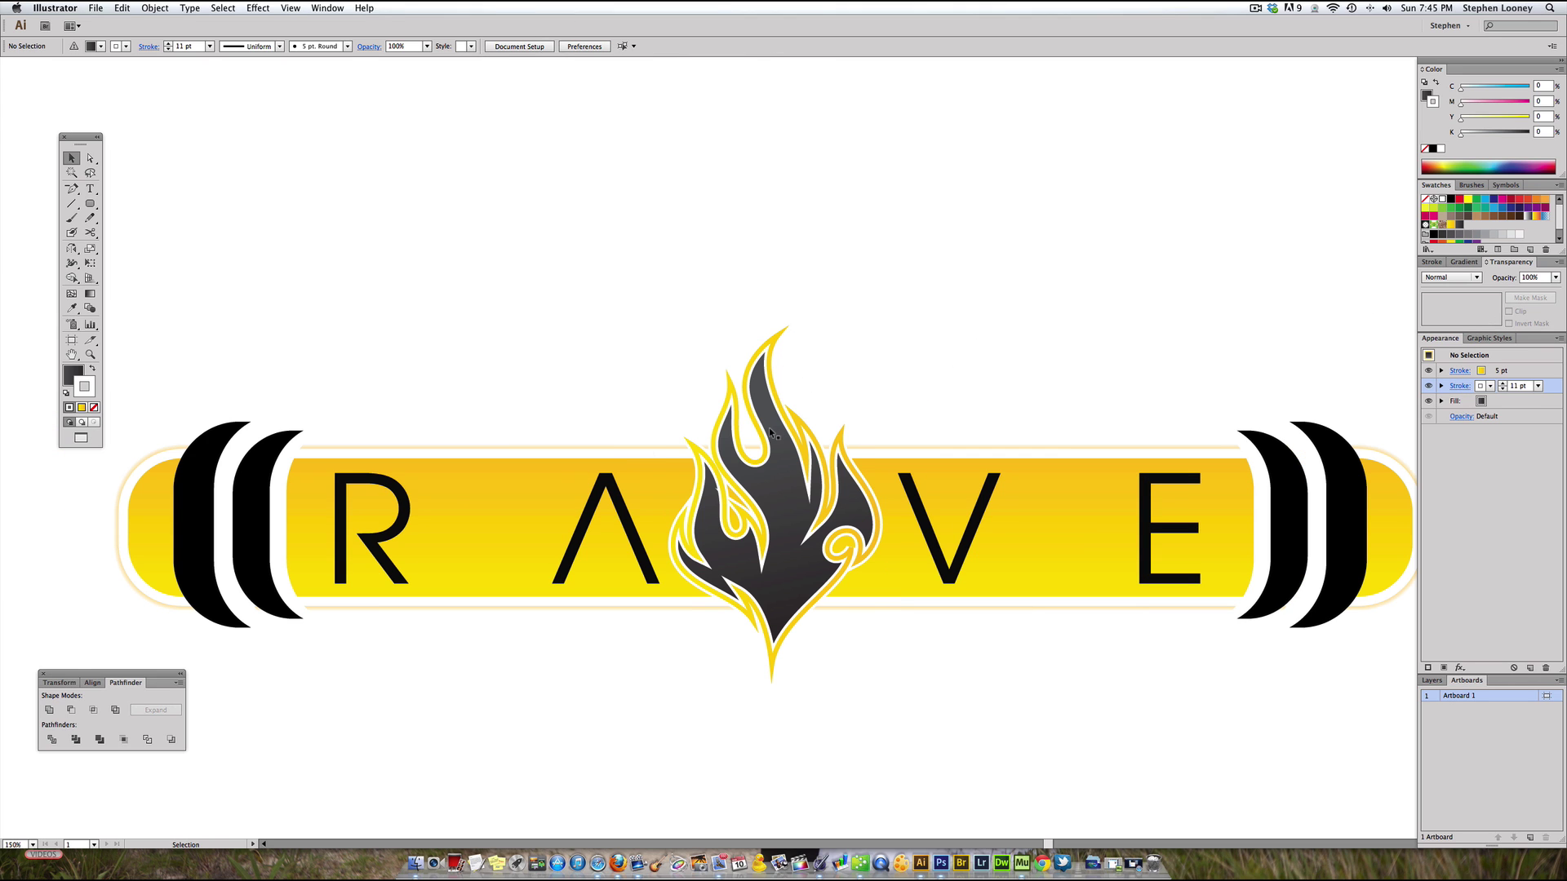
key("super+minus")
key("super+minus")
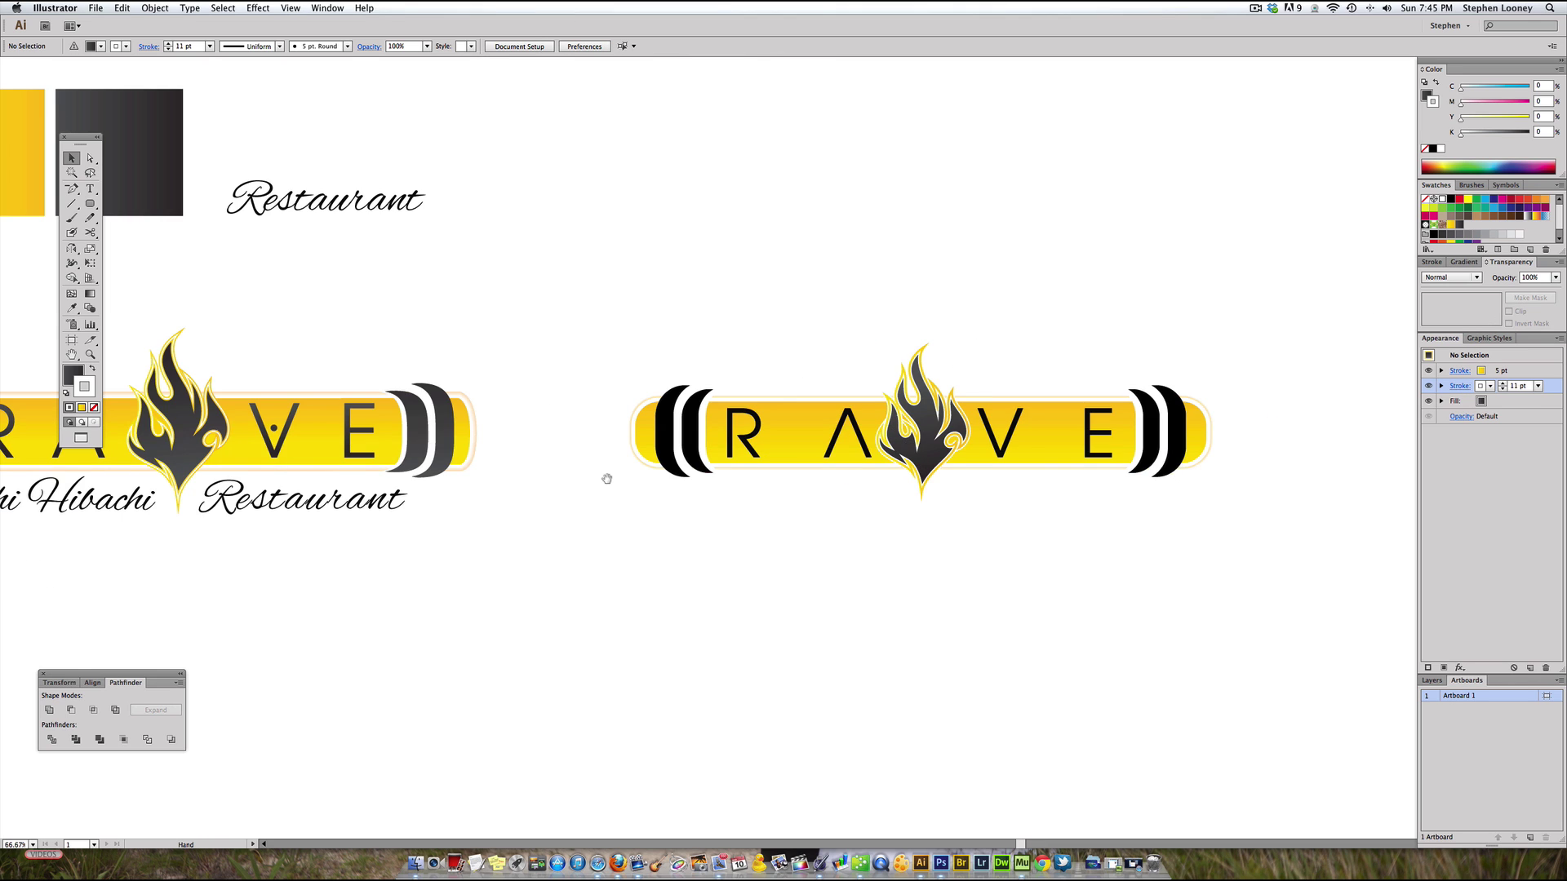
left_click_drag(805, 512, 881, 525)
left_click_drag(1035, 409, 870, 431)
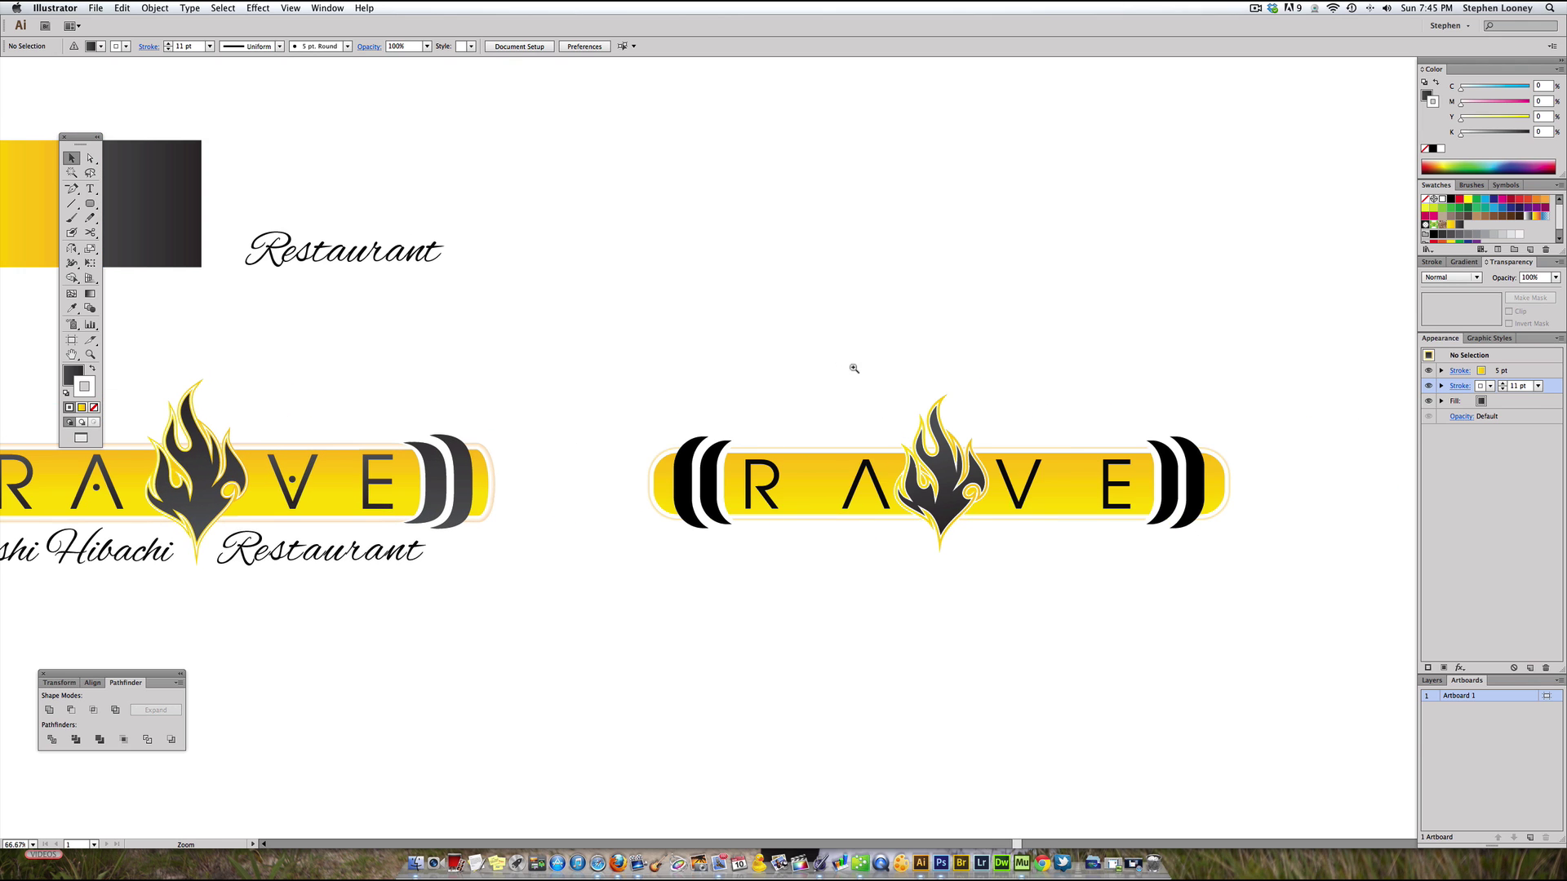
Step: Enlarge the flame slightly, together with its strokes, to about 3.2 by 5.2 in, and deselect it
left_click_drag(839, 366, 979, 535)
left_click_drag(1015, 209, 867, 322)
key("super+minus")
key("super+minus")
key("super+minus")
key("super+minus")
left_click_drag(803, 503, 902, 422)
left_click(763, 547)
left_click_drag(750, 502, 831, 445)
key("super+minus")
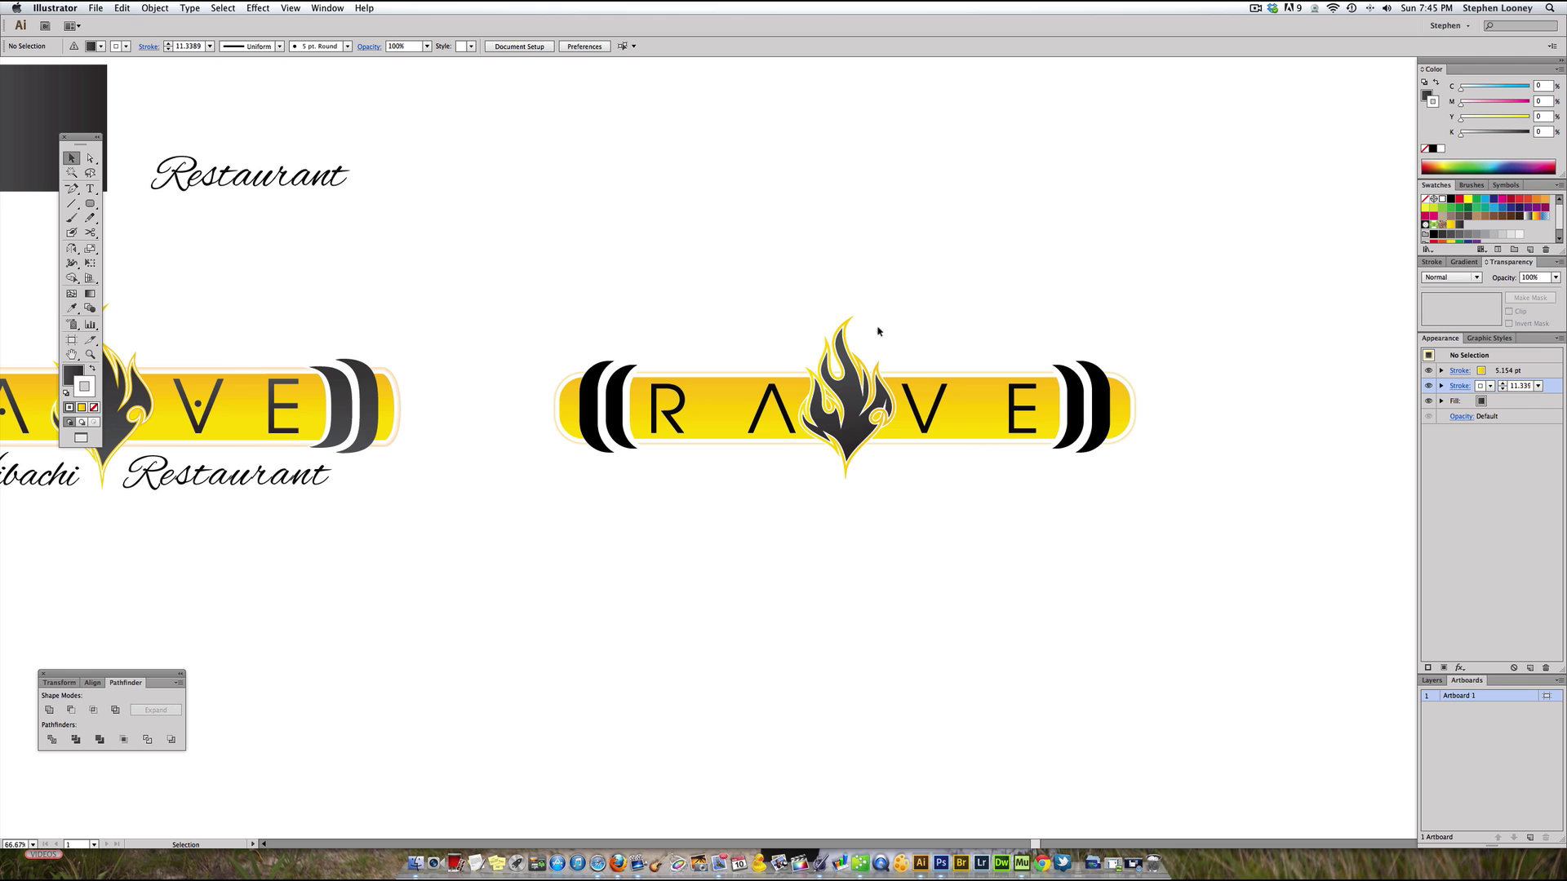
Step: Set the flame's yellow stroke to 4 pt and its white stroke to 8 pt, and deselect it
left_click(841, 408)
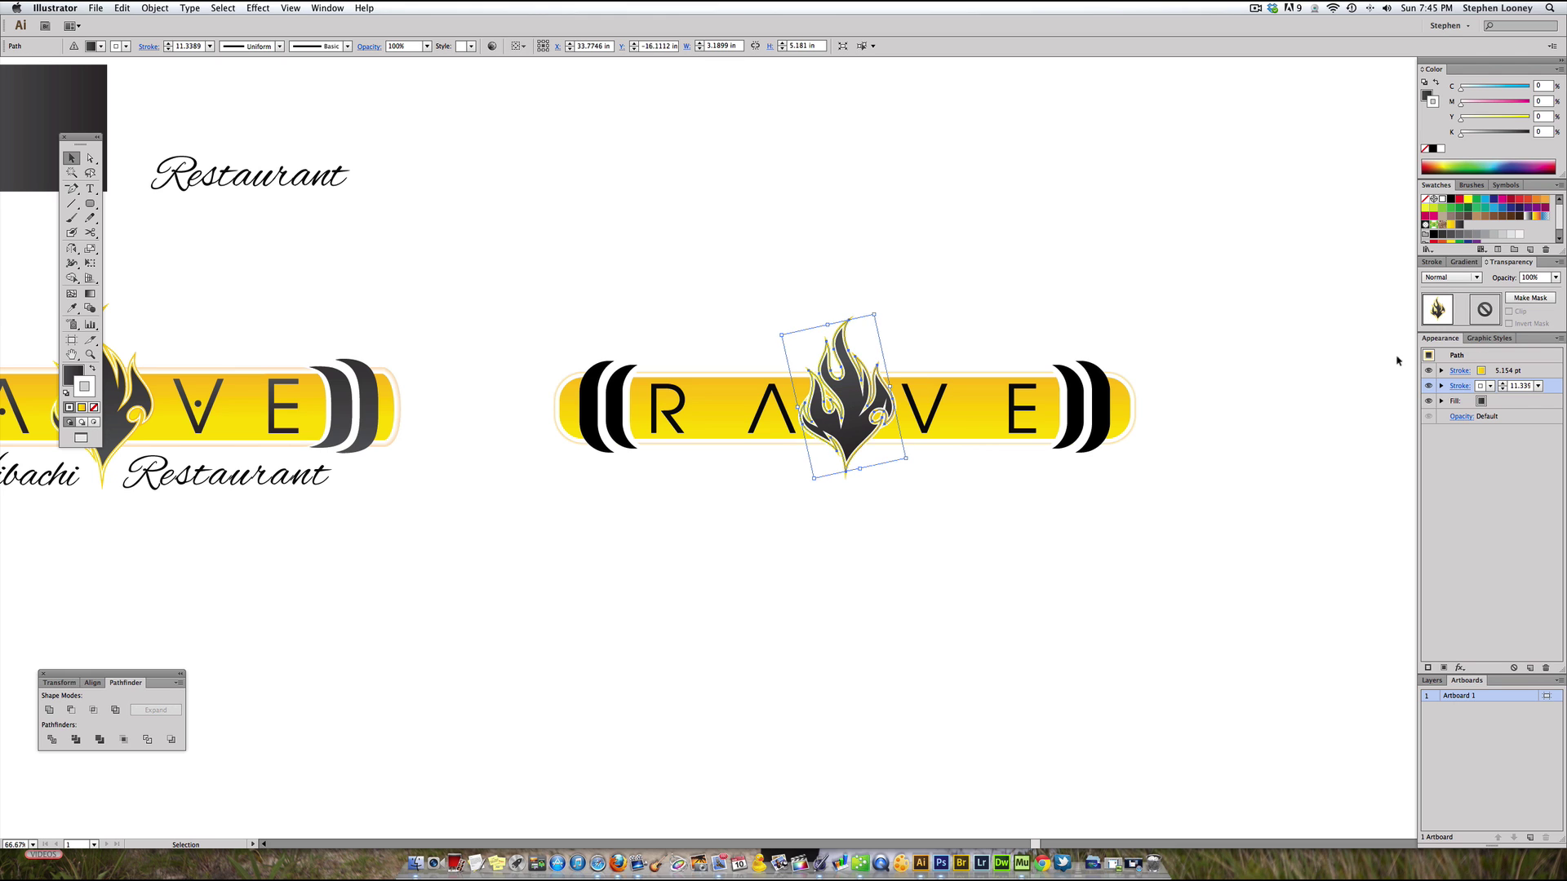
left_click(1515, 375)
left_click(1505, 375)
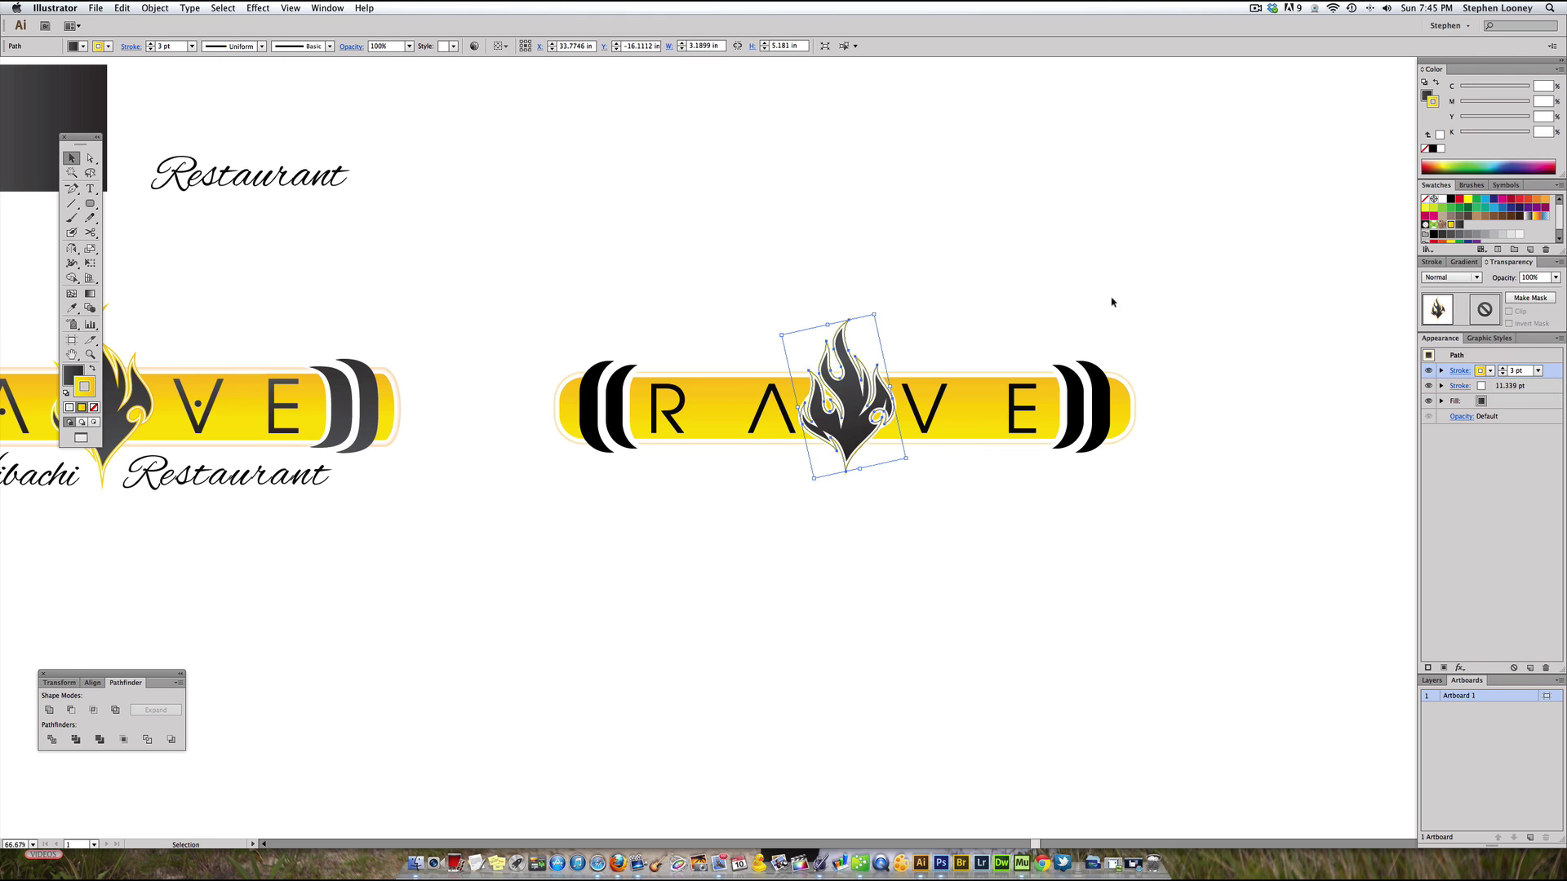
key("super+shift+z")
left_click(1502, 390)
left_click(1504, 392)
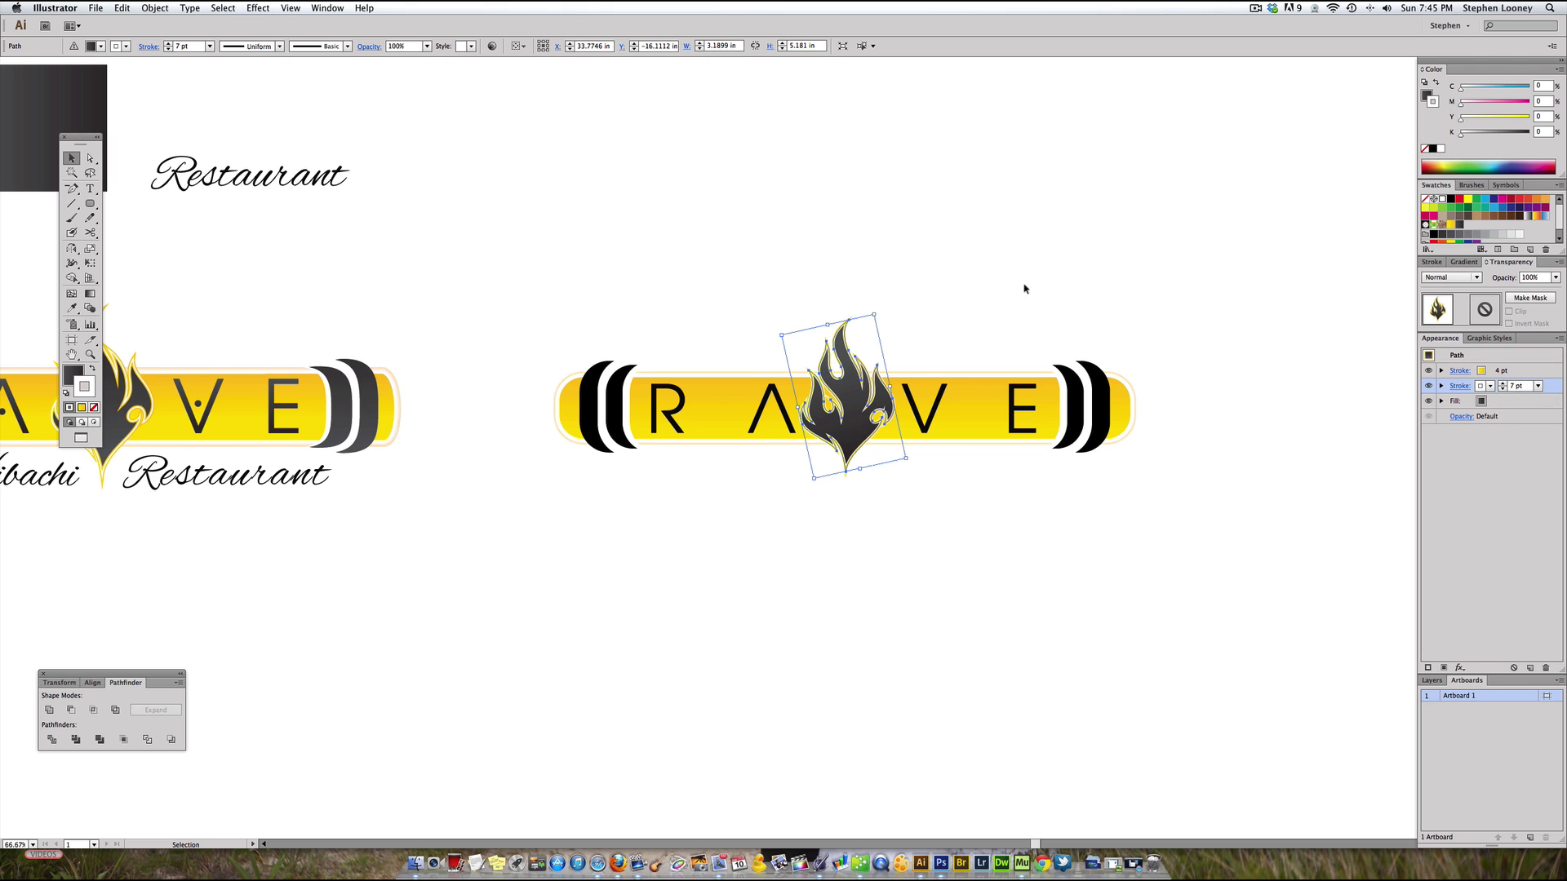
left_click(955, 296)
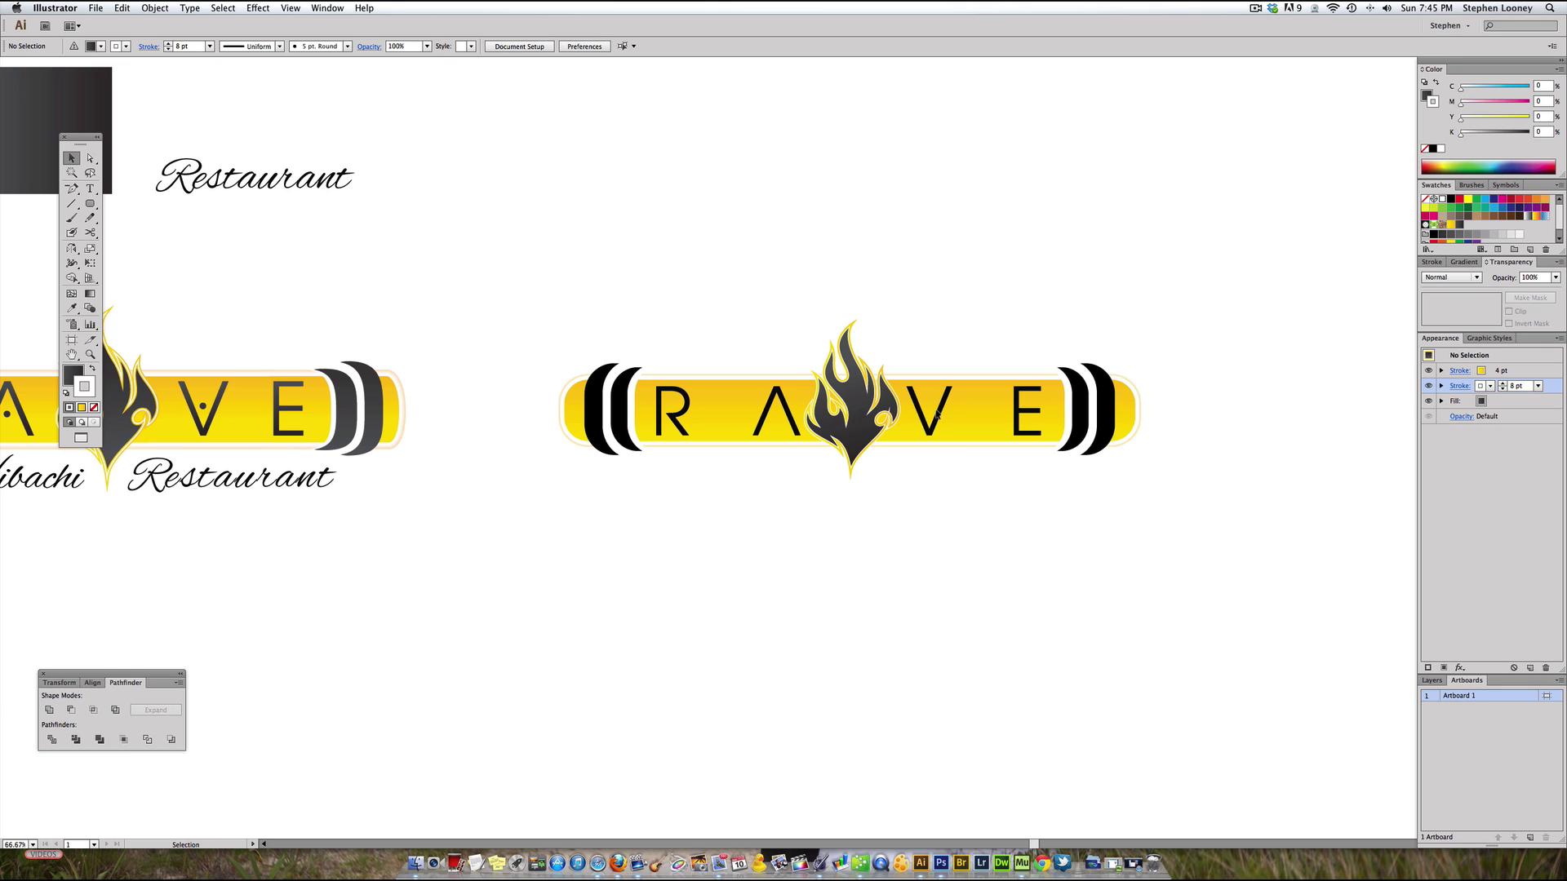
Step: Nudge the V slightly right and shift the A slightly left so both clear the flame, and deselect them
key("a")
left_click(922, 417)
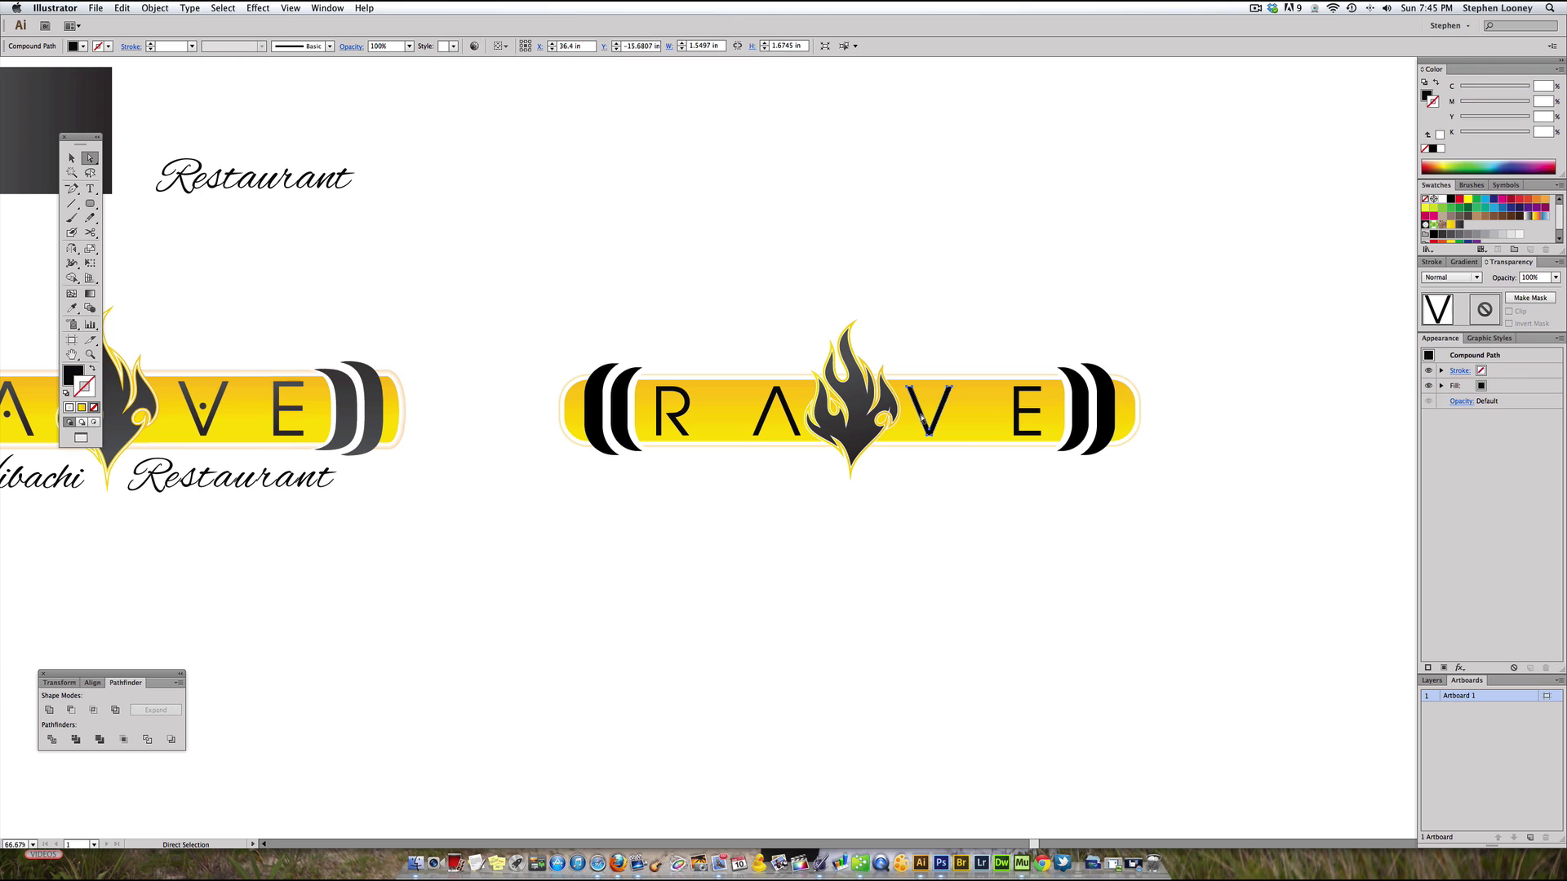
key("Right")
key("Right")
key("Right")
key("Right")
key("Right")
key("Right")
key("Right")
key("Right")
key("Right")
key("Right")
key("Right")
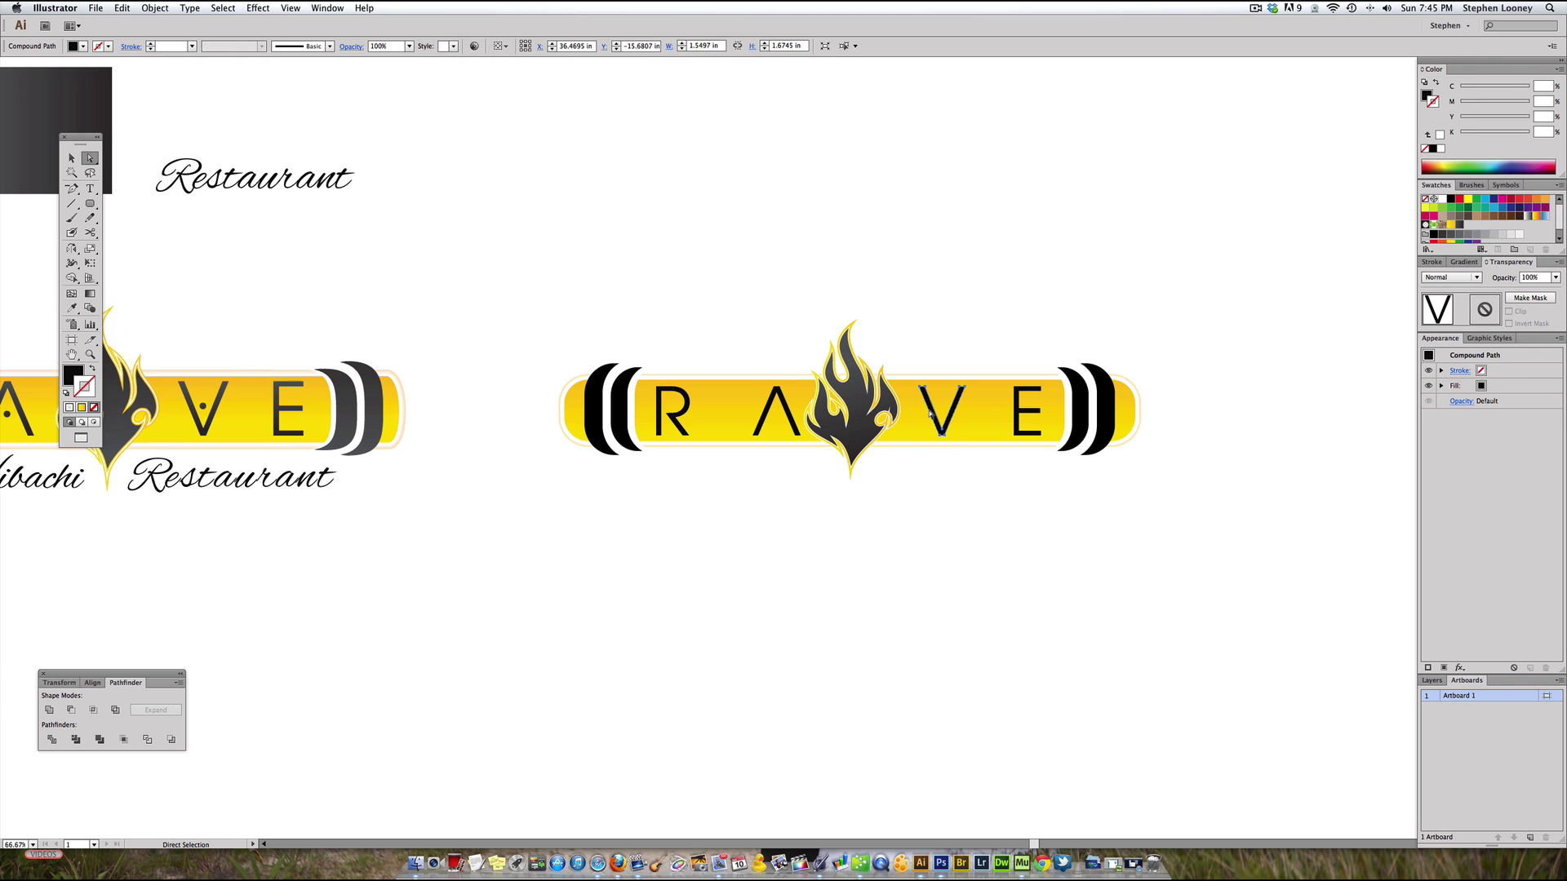
left_click(769, 404)
mouse_move(769, 404)
left_mouse_down()
mouse_move(751, 405)
mouse_move(784, 343)
mouse_move(812, 344)
left_mouse_up()
left_click(743, 330)
Step: Move the loose "Restaurant" script text beneath the right half of the new bar and place a copy beneath the left half
scroll(825, 322, "left", 5)
left_click(337, 163)
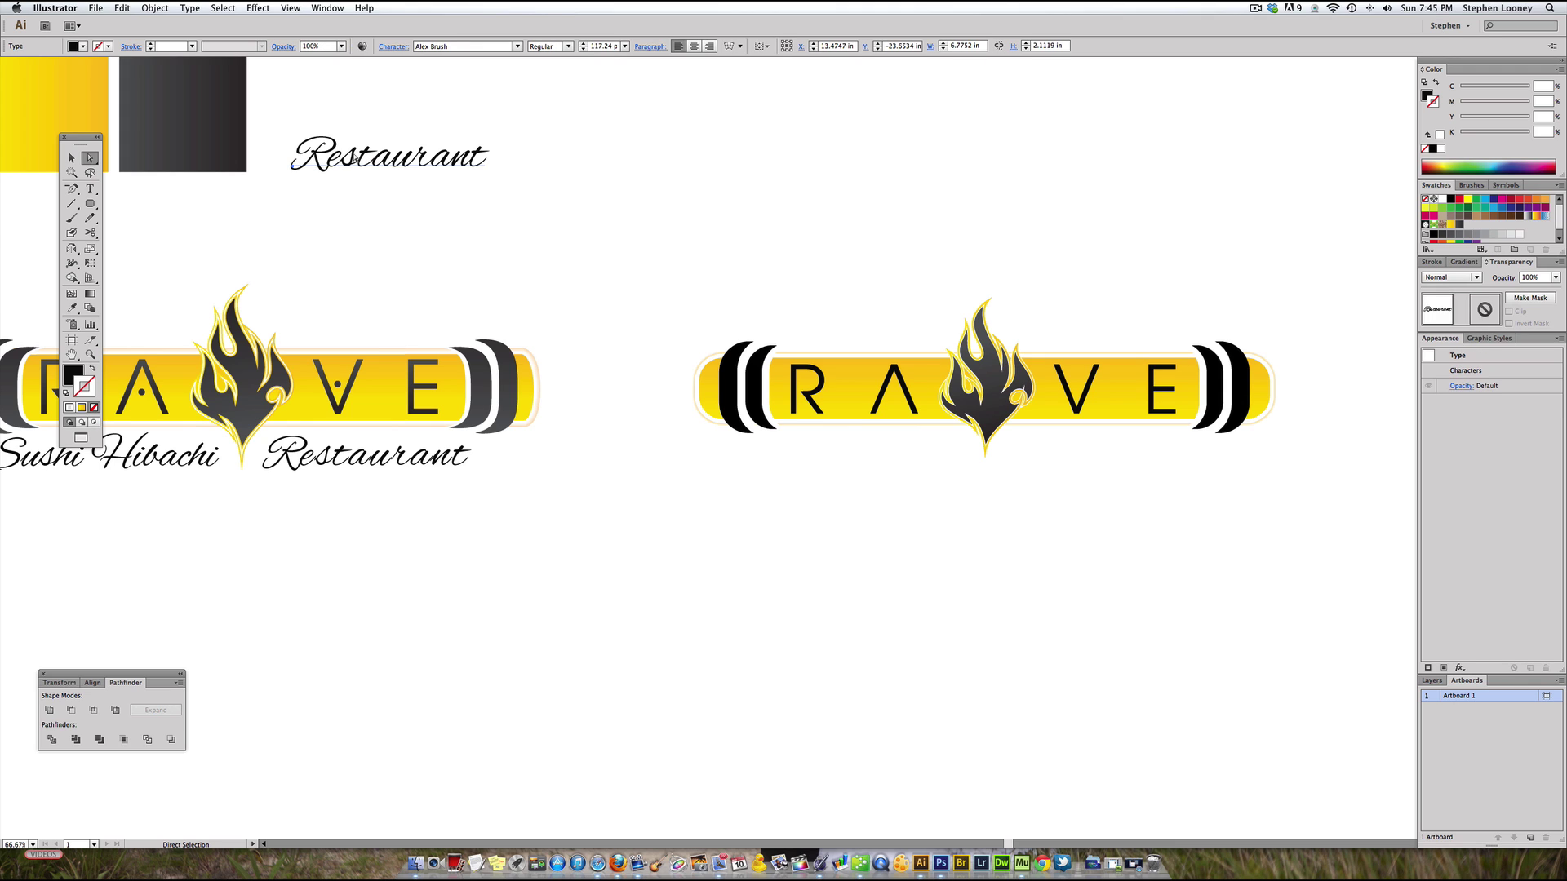
left_click_drag(343, 157, 837, 447)
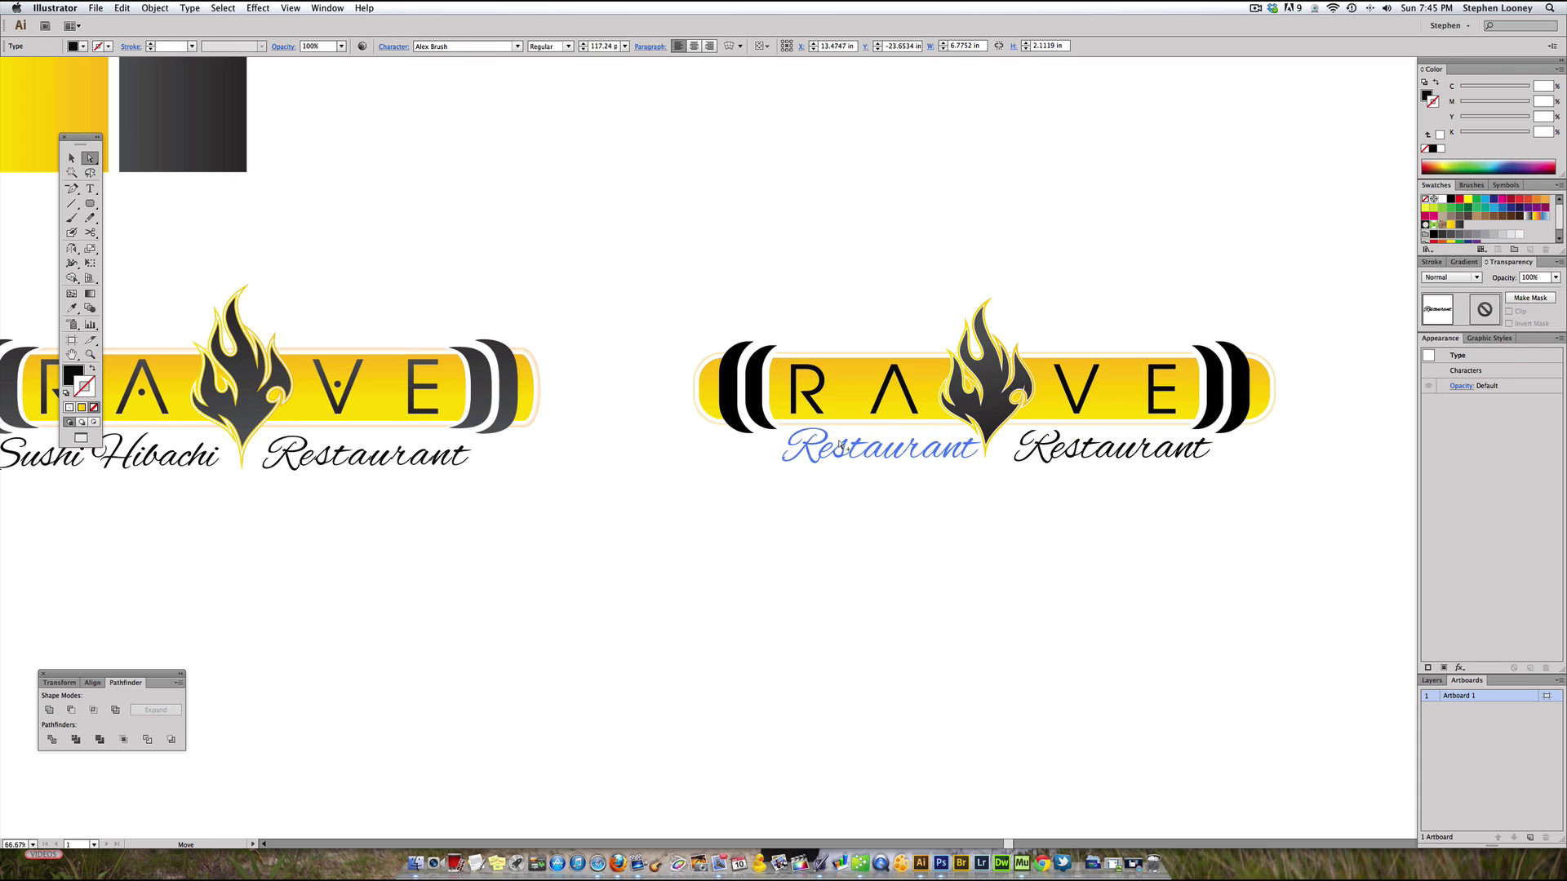
Step: Change the wording of the script text beneath the bar's left half to "Sushi Hibachi"
double_click(840, 443)
type("Sushi")
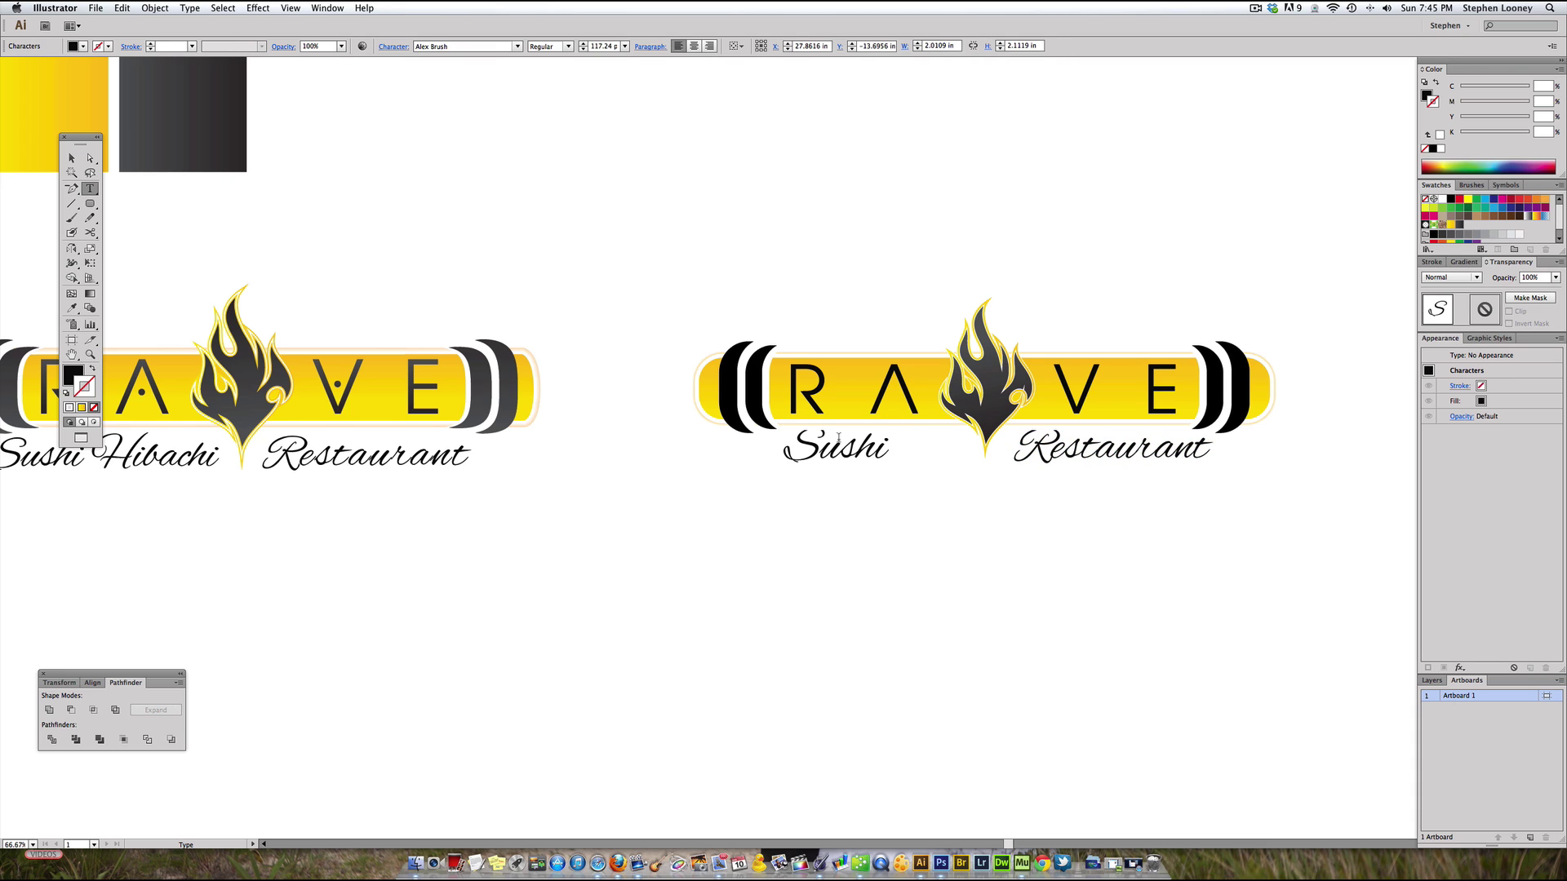
type(" Hibachi")
key("Escape")
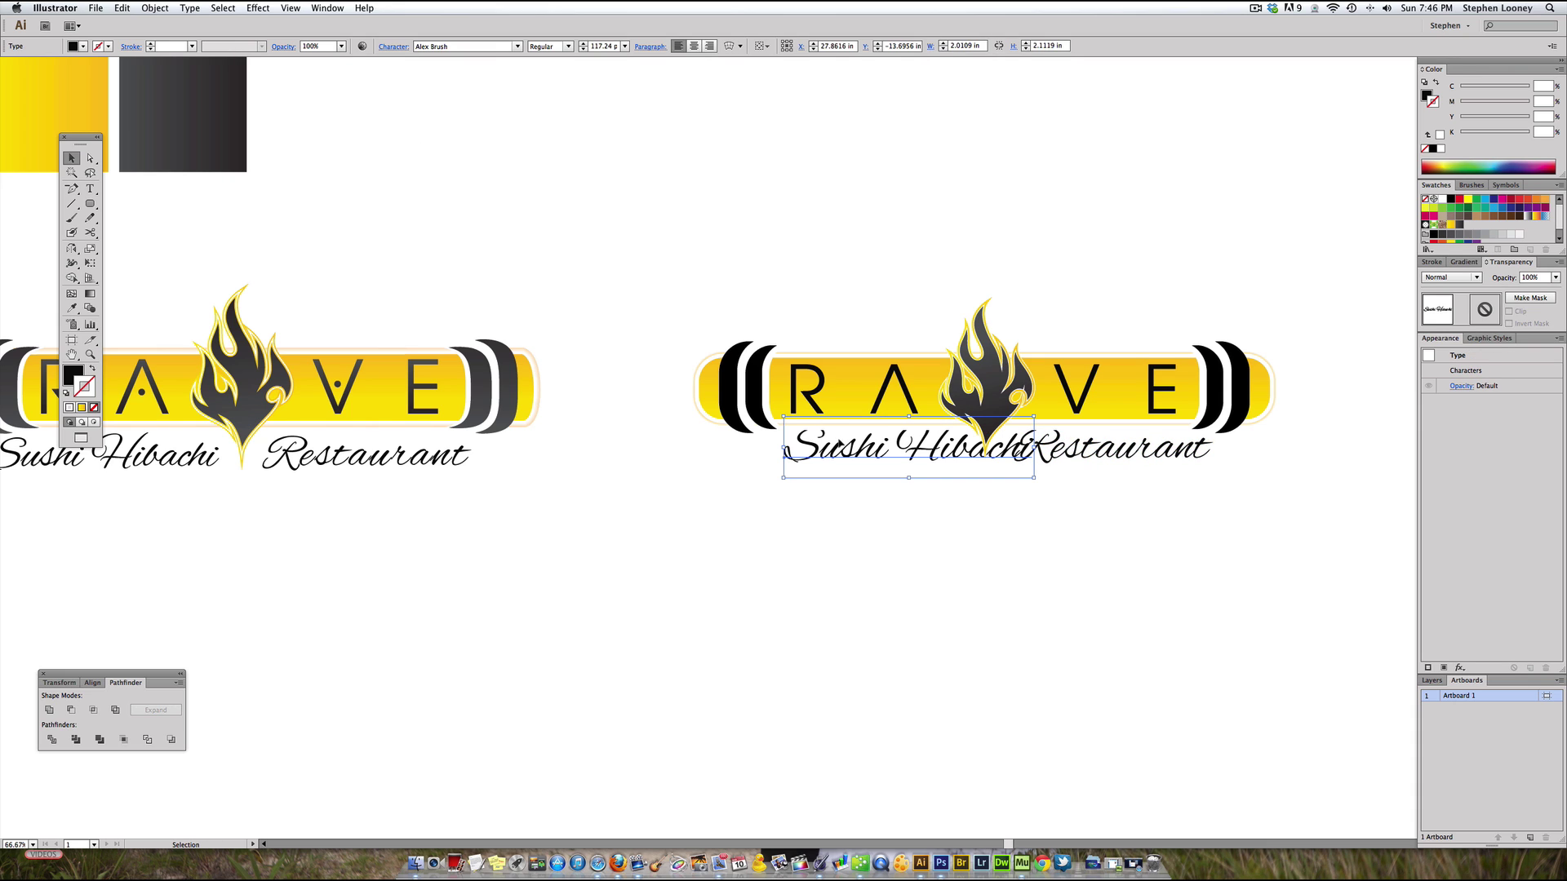
Step: Move "Sushi Hibachi" and "Restaurant" left and slightly lower so they flank the flame's tip below the bar
left_click_drag(849, 447, 804, 447)
left_click(1102, 457)
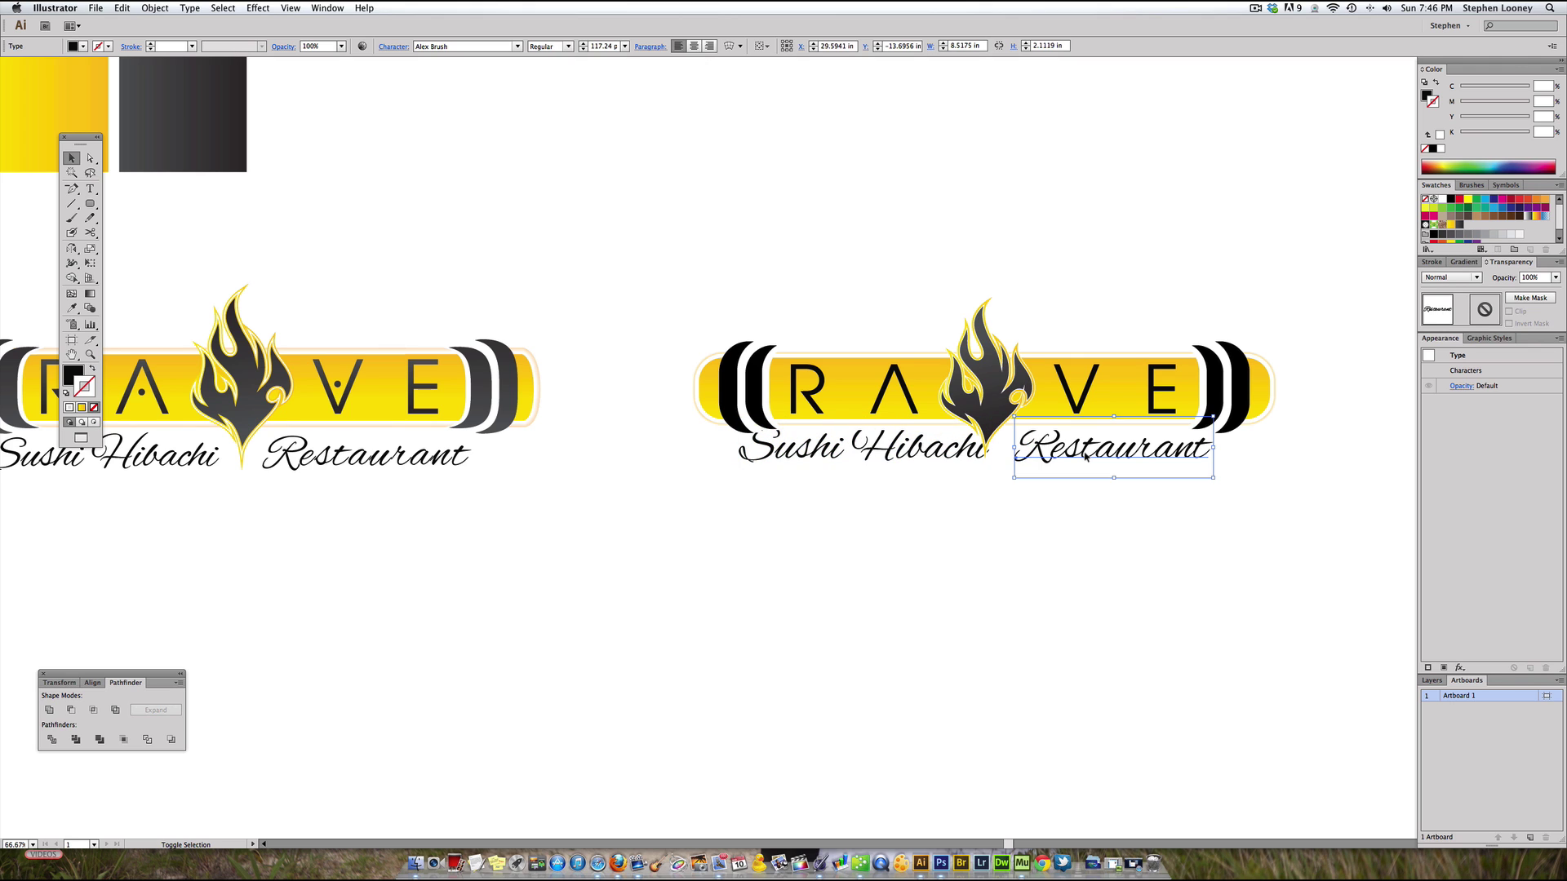
left_click(899, 462, "shift")
left_click_drag(1080, 451, 1078, 459)
key("super+shift+a")
left_click_drag(888, 451, 872, 457)
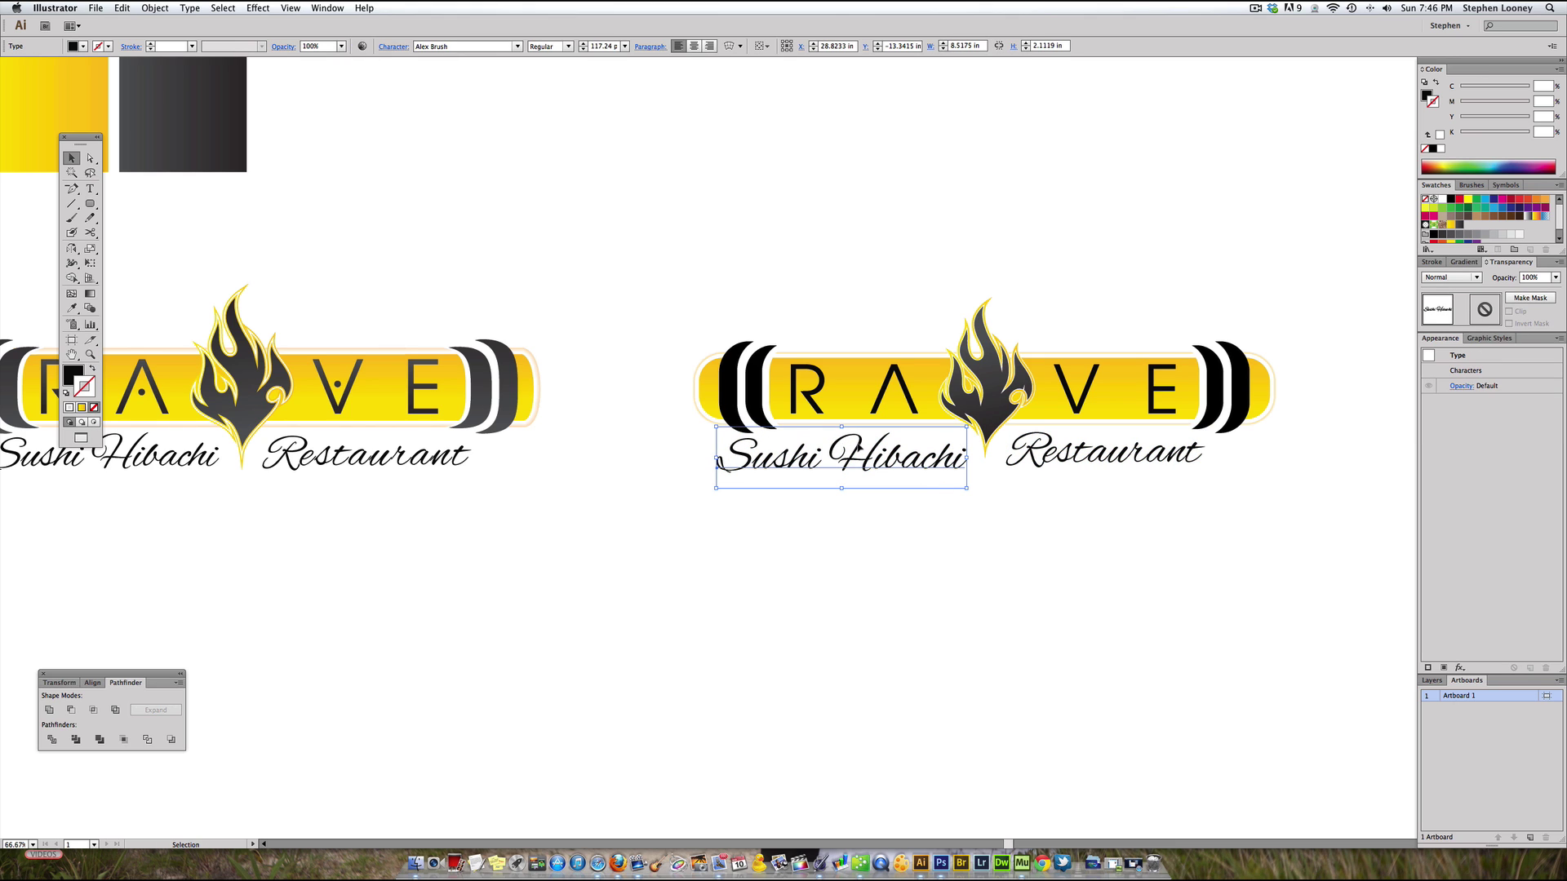
left_click_drag(1111, 458, 1067, 456)
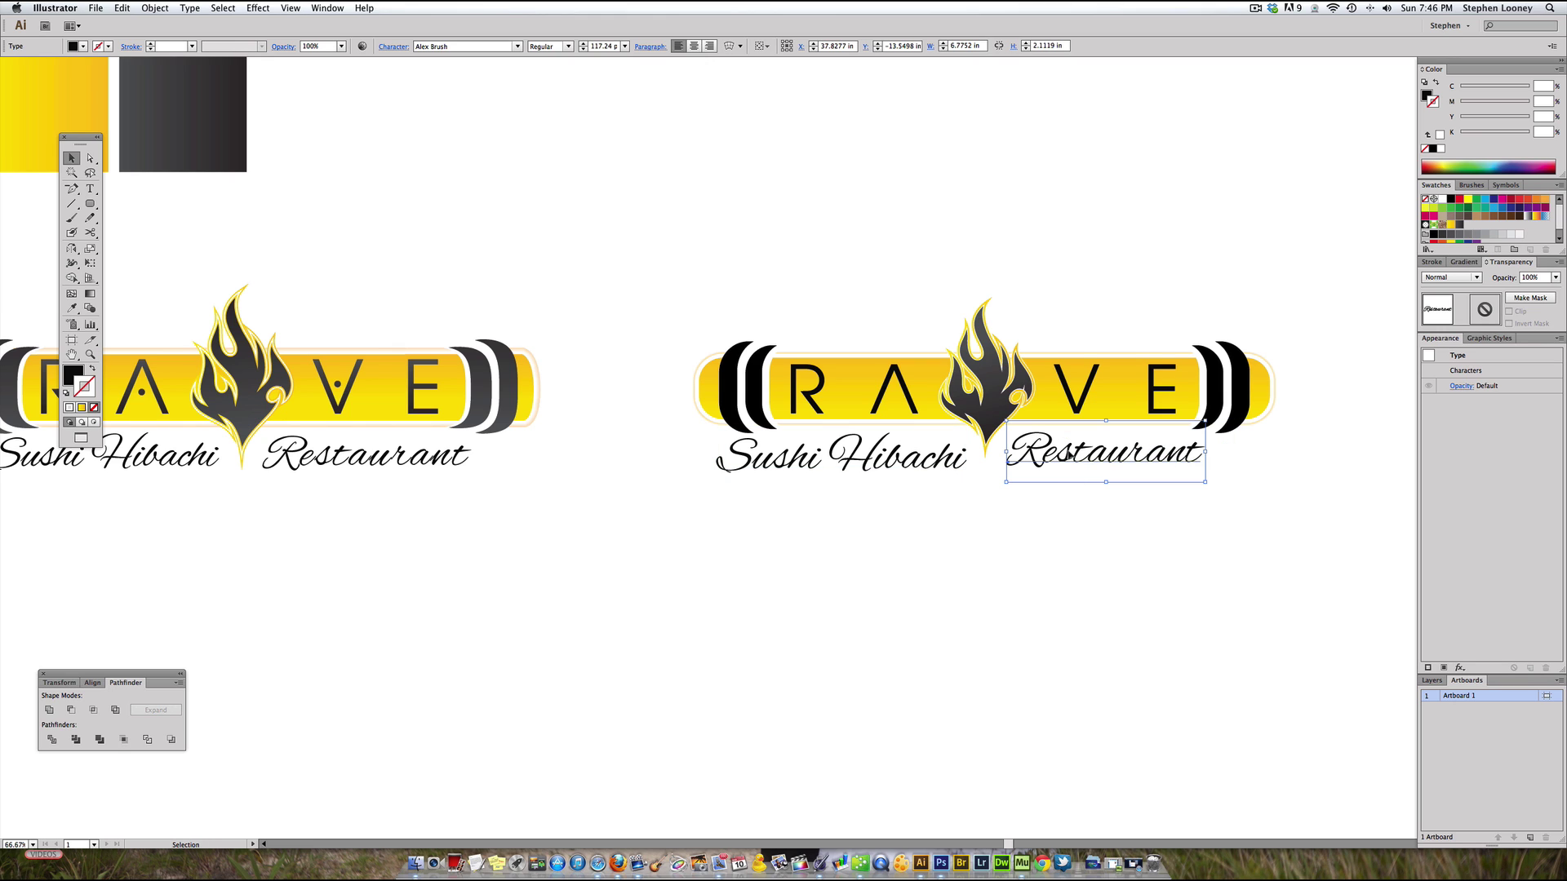
Step: Set the tracking of "Restaurant" beneath the new bar to 27 and enlarge the word slightly
left_click(394, 47)
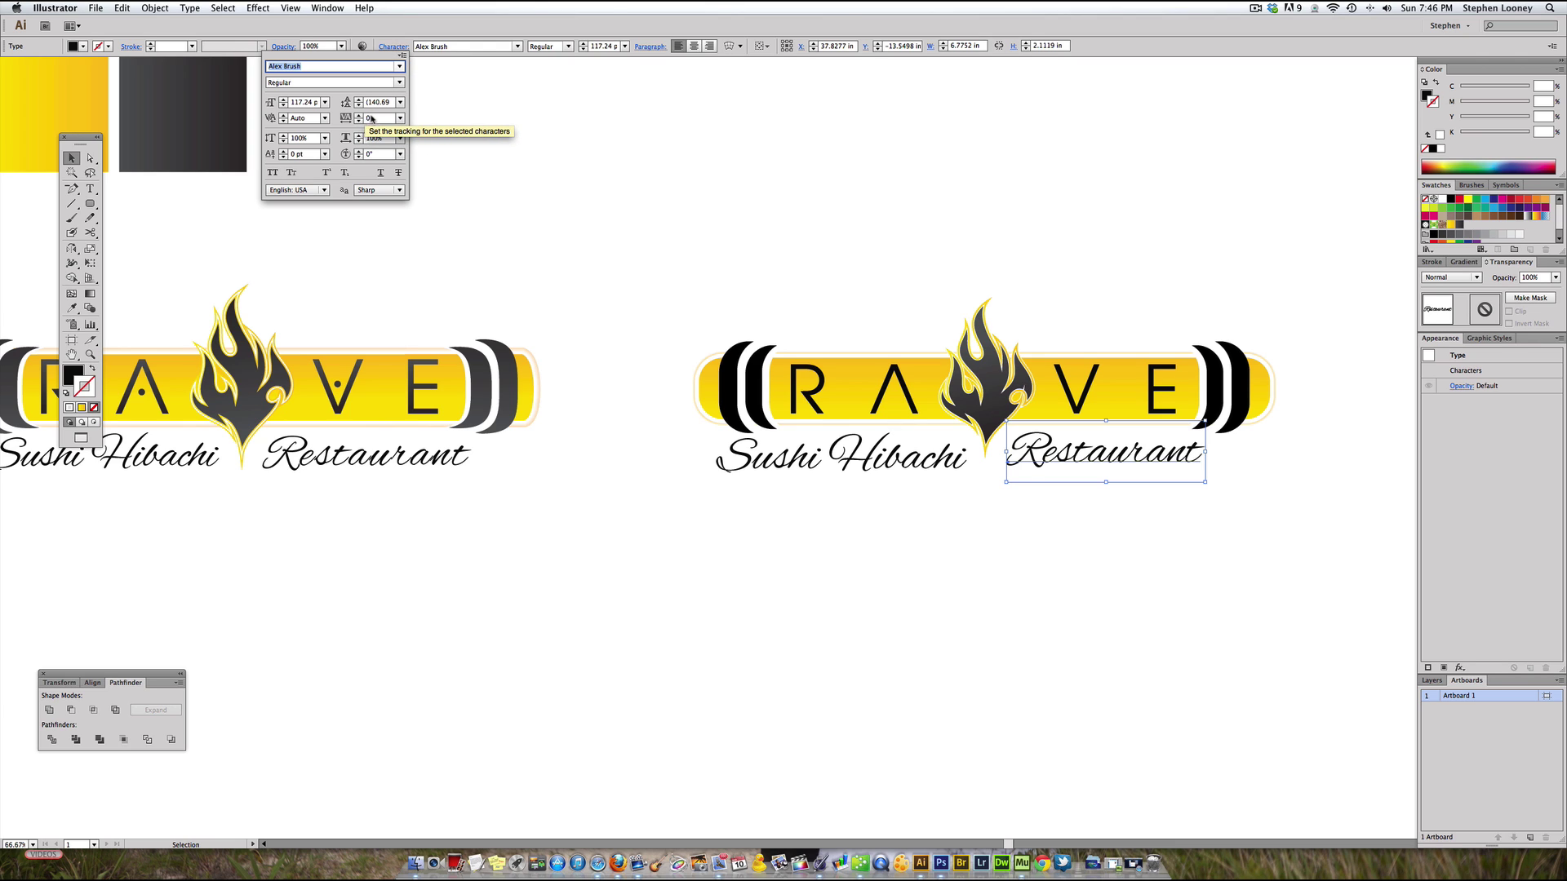
left_click(379, 117)
type("16")
key("Return")
type("27")
key("Return")
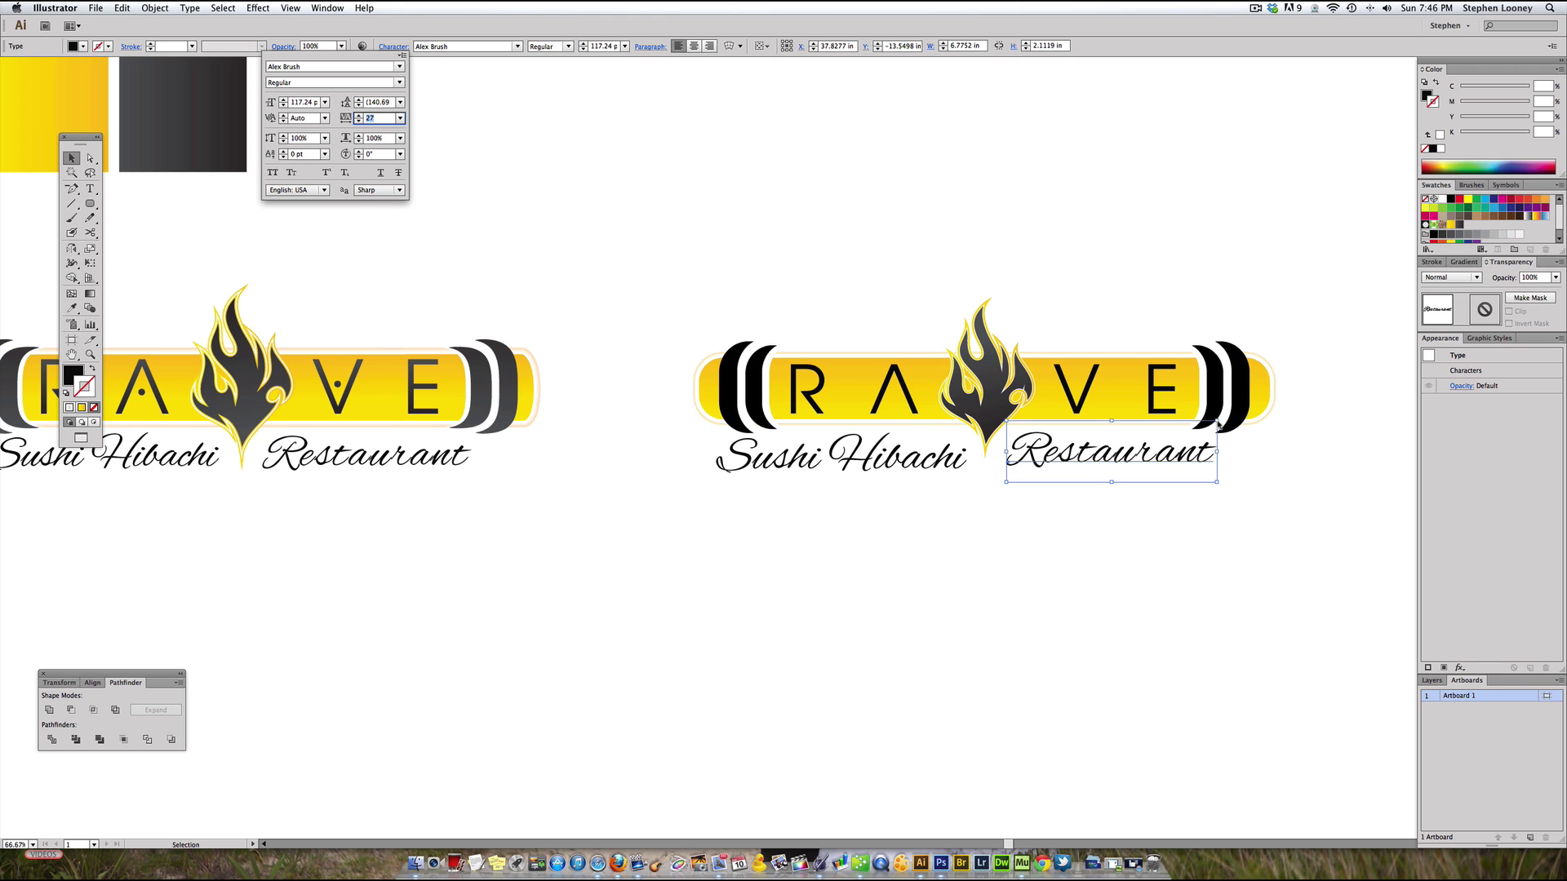
key("Escape")
left_click_drag(1216, 421, 1226, 417)
Step: Tighten the tracking of "Sushi Hibachi" beneath the new bar to -17
left_click(718, 462)
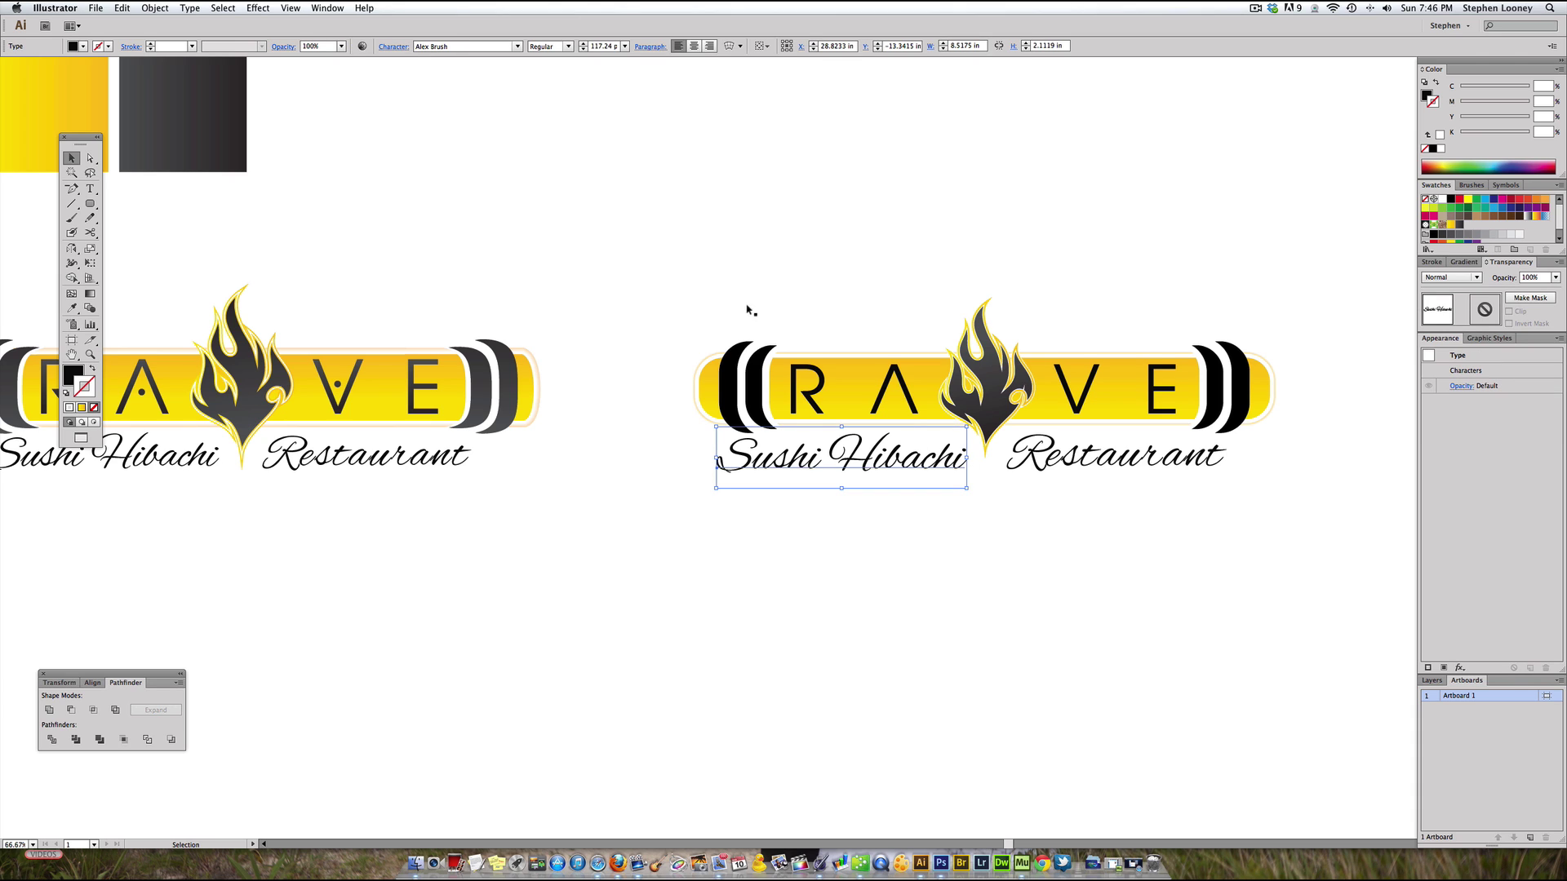
left_click(395, 48)
left_click(377, 118)
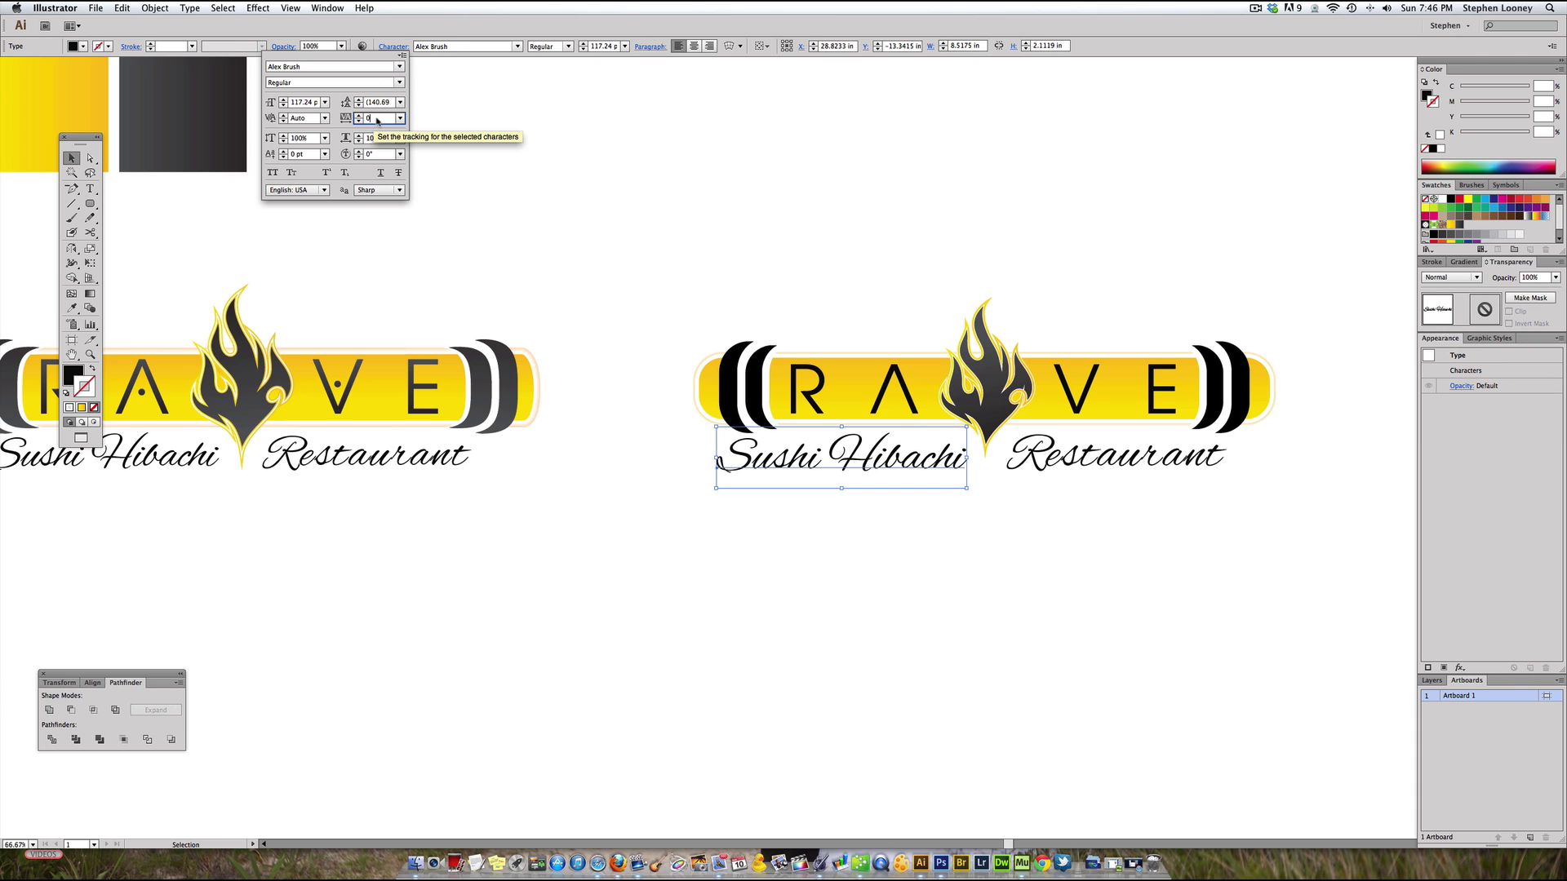
key("Down")
key("Down")
key("Down")
key("Down")
key("Down")
key("Down")
key("Down")
key("Down")
key("Down")
key("Down")
key("Down")
key("Down")
key("Down")
key("Down")
key("Down")
key("Down")
key("Down")
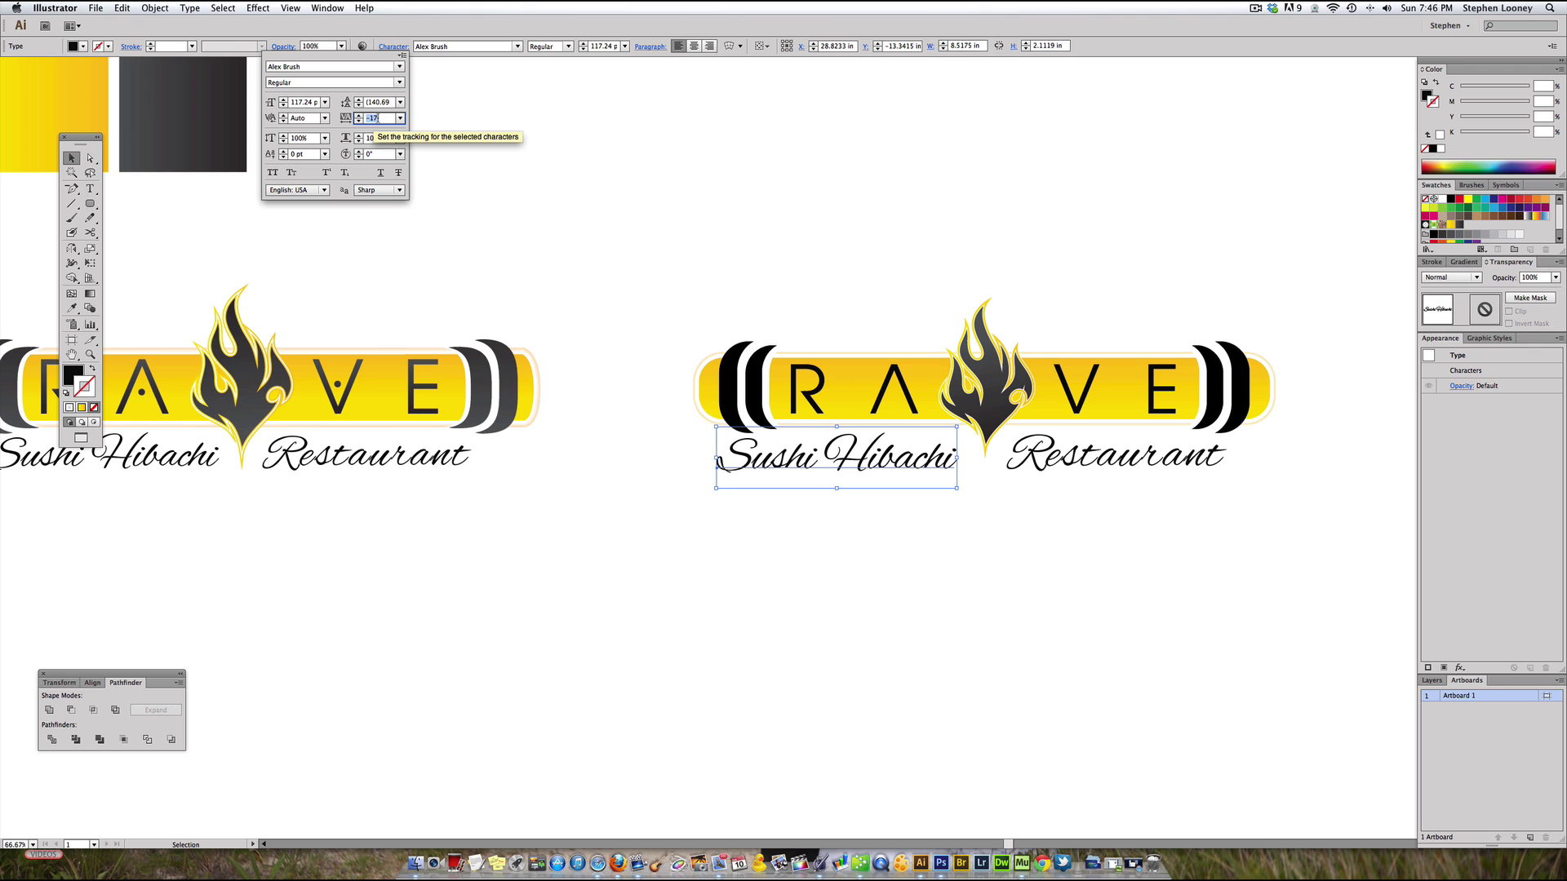
Step: Move "Sushi Hibachi" and "Restaurant" slightly closer to the flame's tip, and deselect them
mouse_move(786, 463)
left_mouse_down()
mouse_move(814, 462)
mouse_move(797, 460)
left_mouse_up()
left_click_drag(1045, 463, 1035, 462)
left_click(1215, 461)
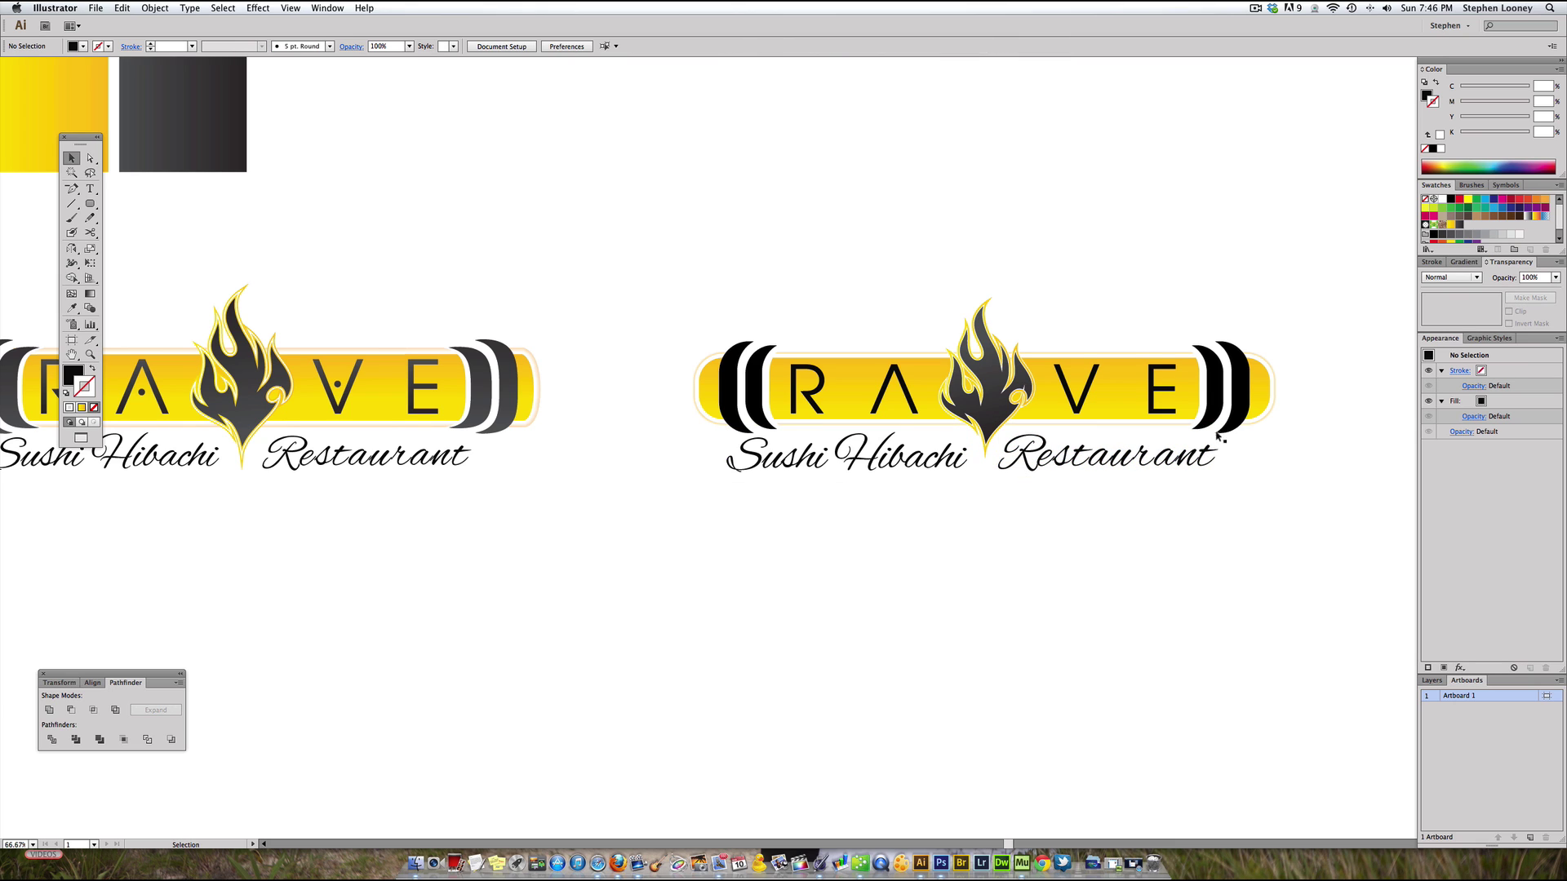
Step: Add a small black circle inside the A and another inside the V of the new logo, and deselect them
key("space")
left_click_drag(662, 407, 678, 417)
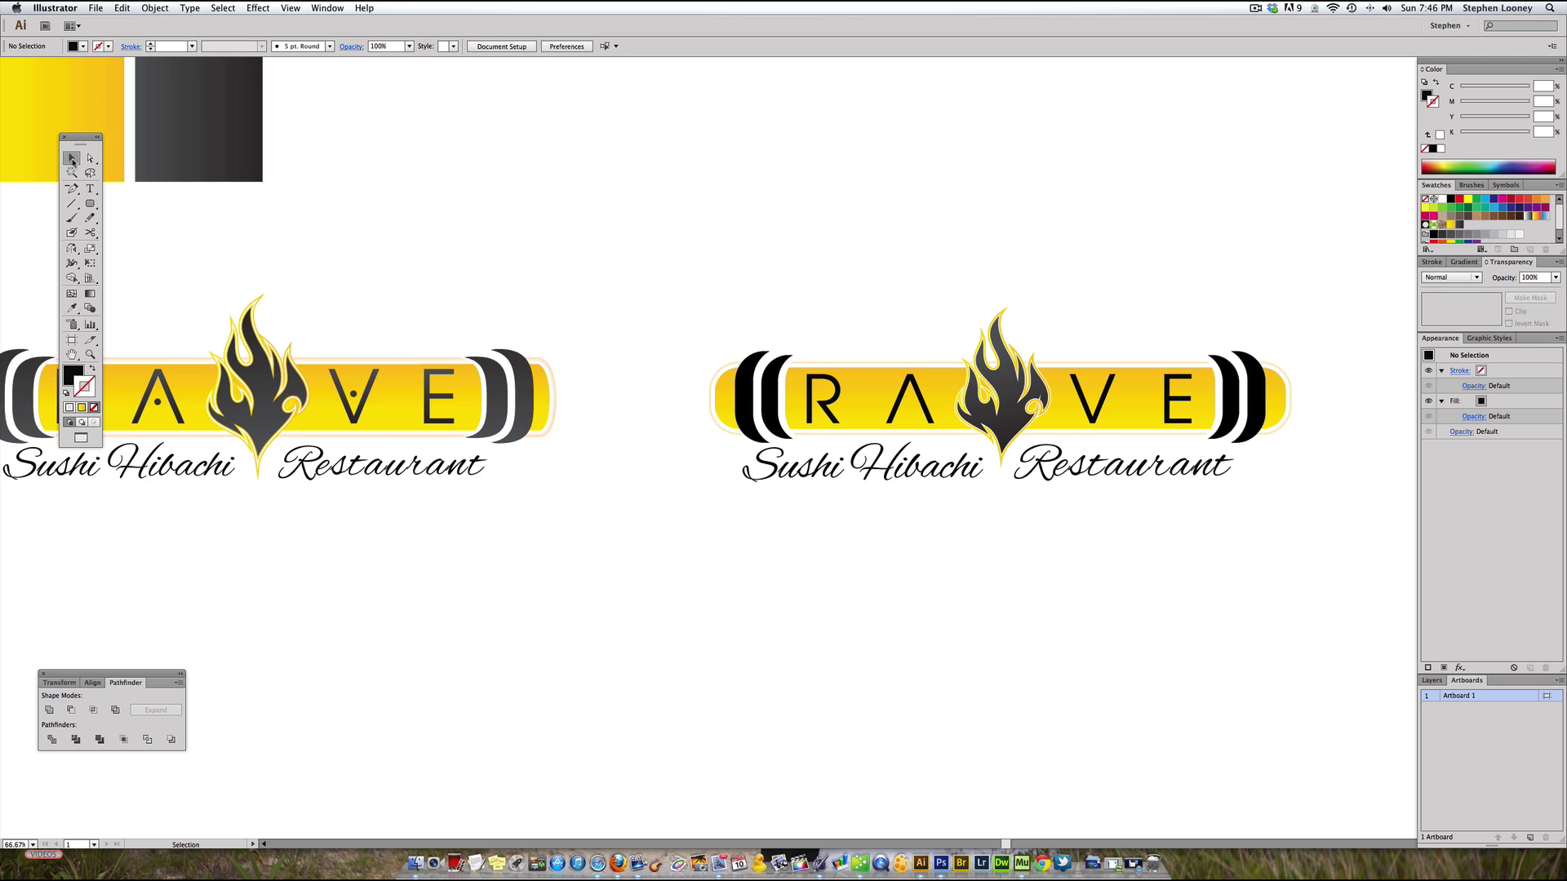
left_click_drag(90, 204, 131, 237)
key("a")
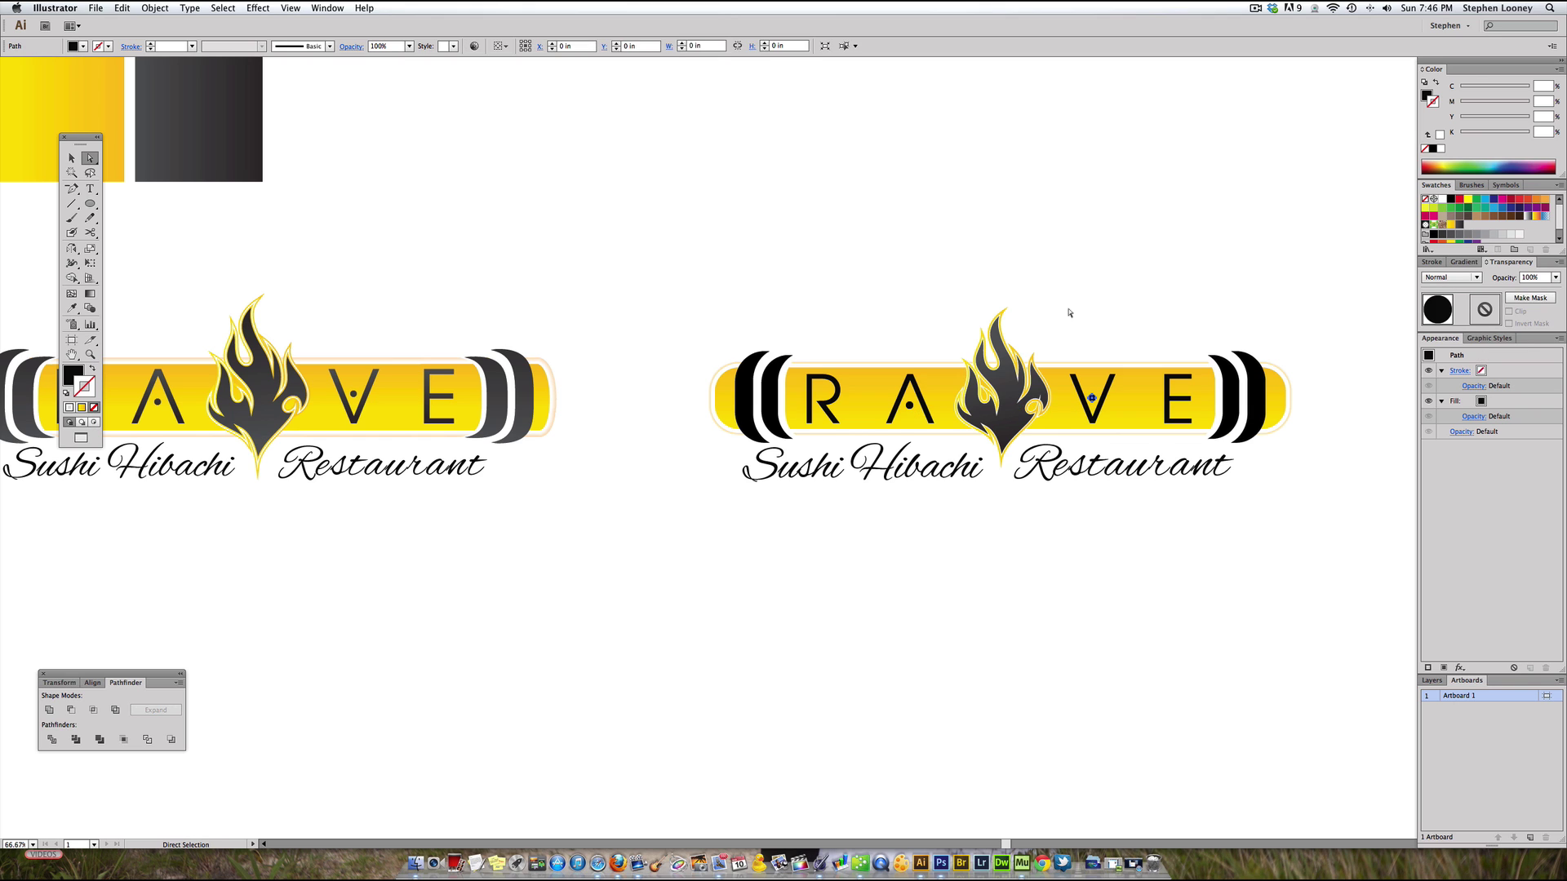
left_click(72, 157)
scroll(669, 225, "right", 1)
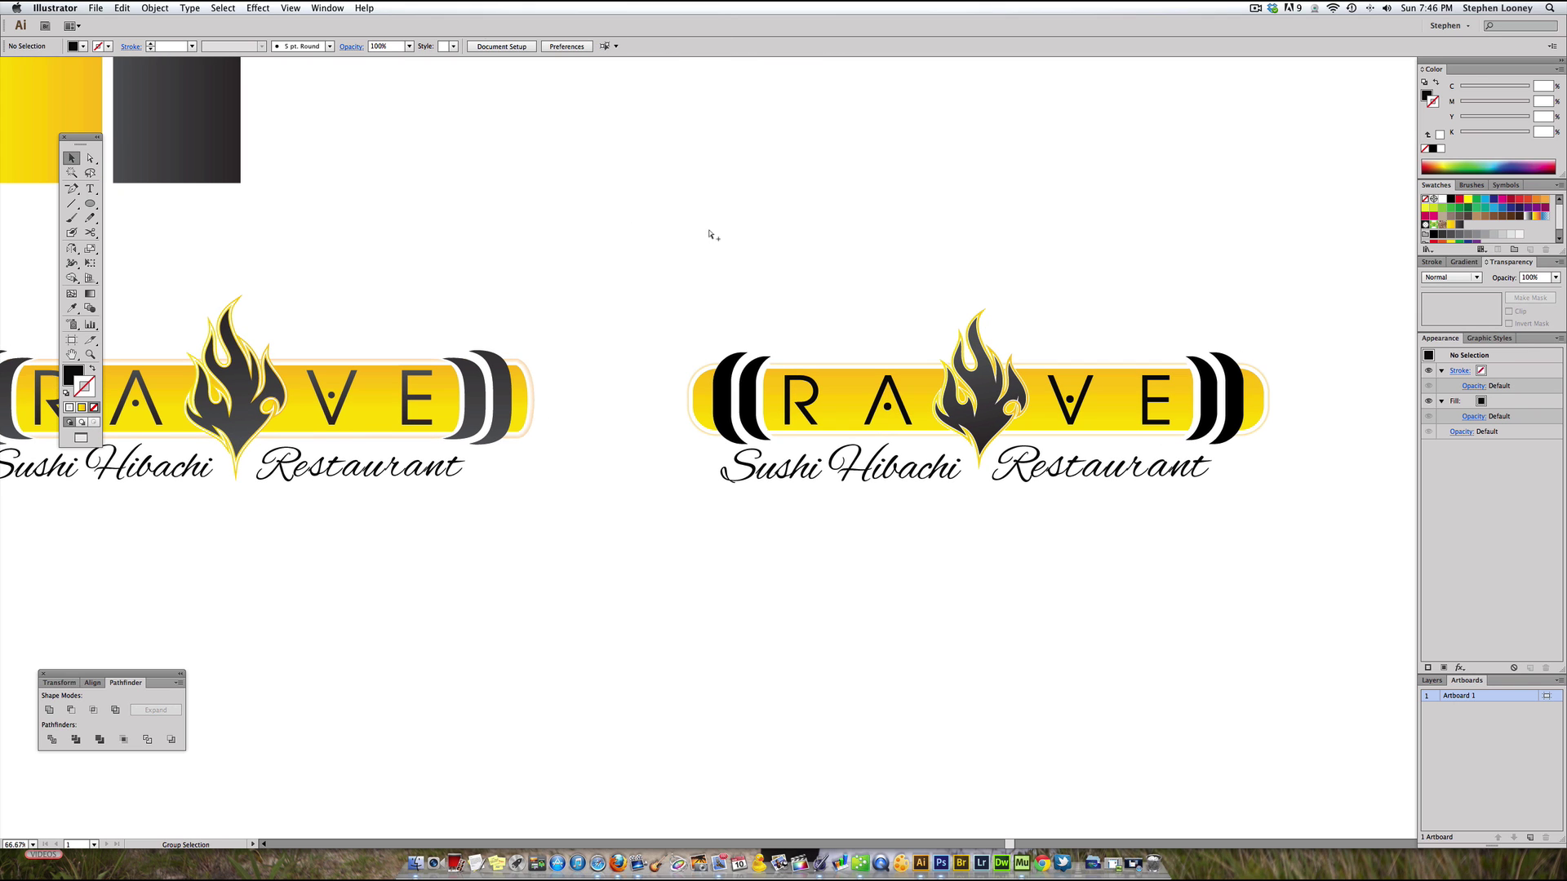
Step: Try to select all black bands and letters by matching the left band's fill, and clear the selection
left_click(723, 403)
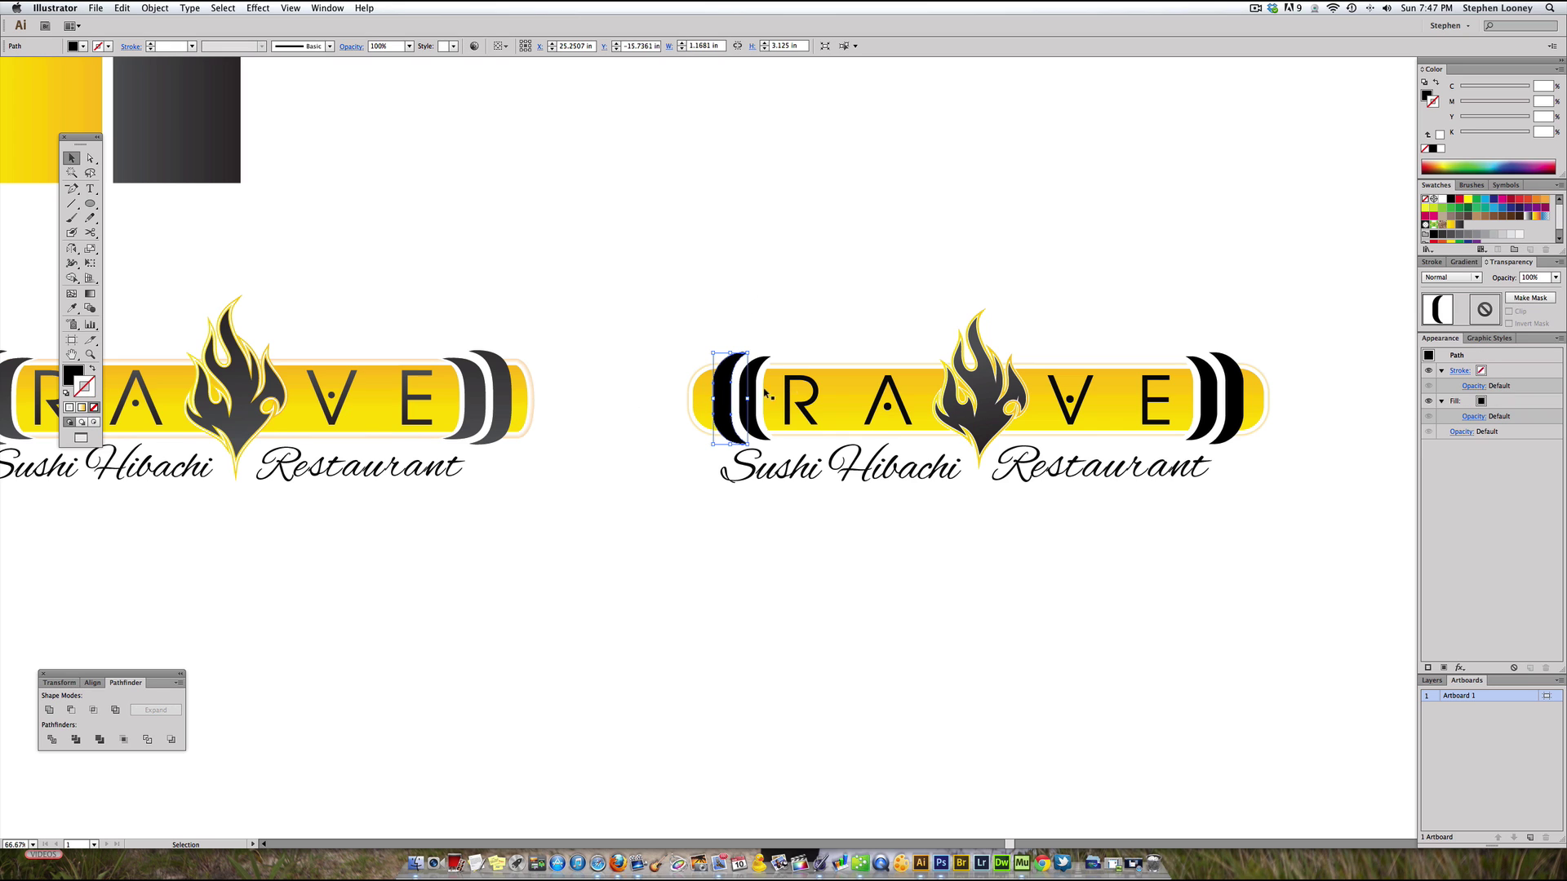
left_click(790, 310)
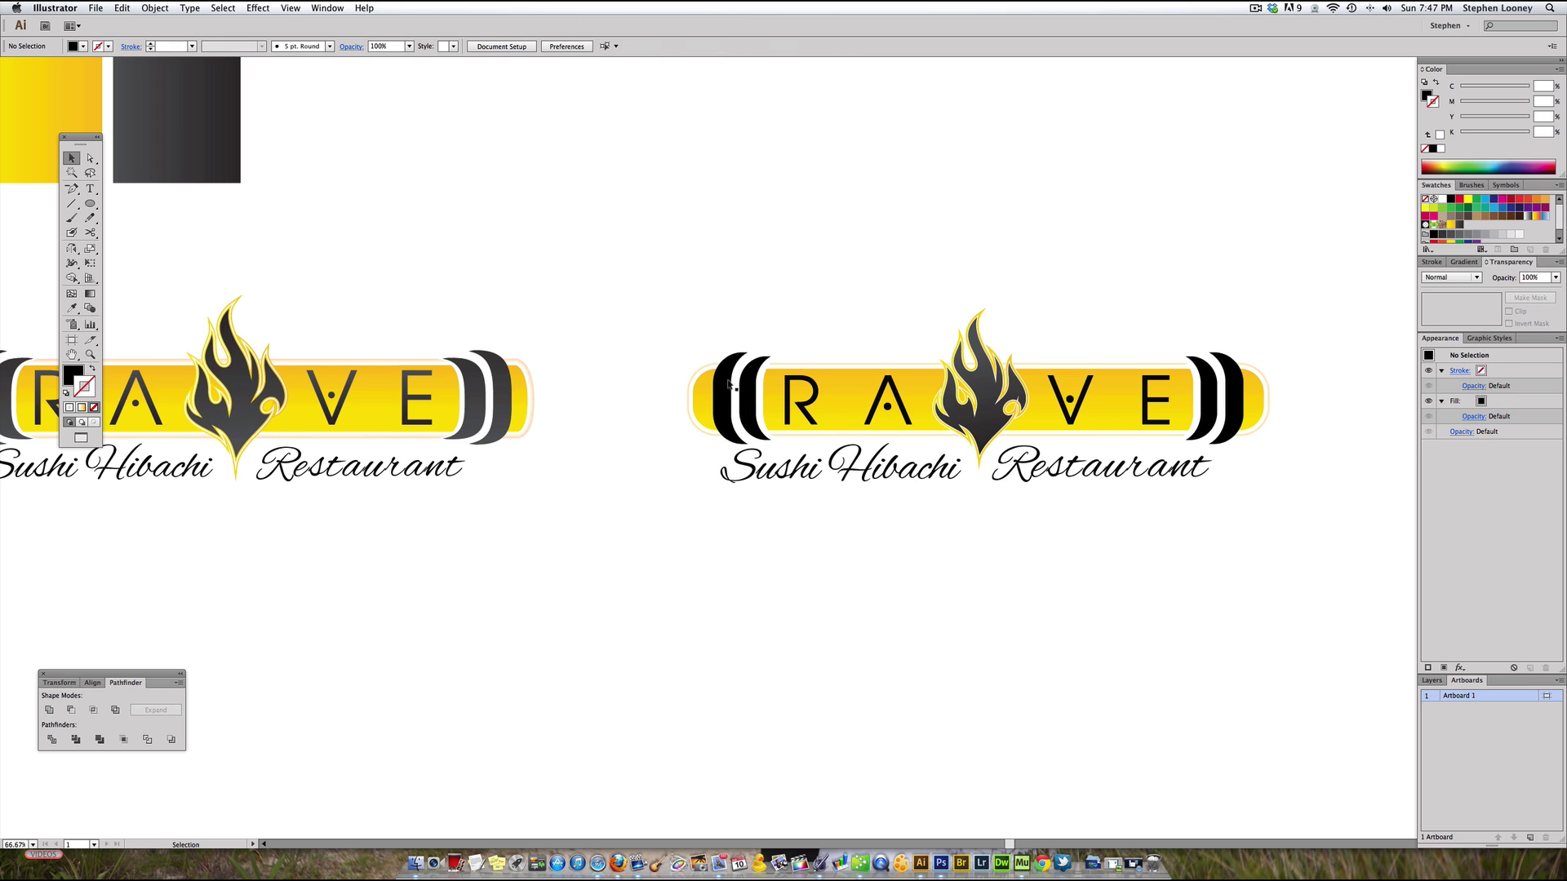
left_click(729, 384)
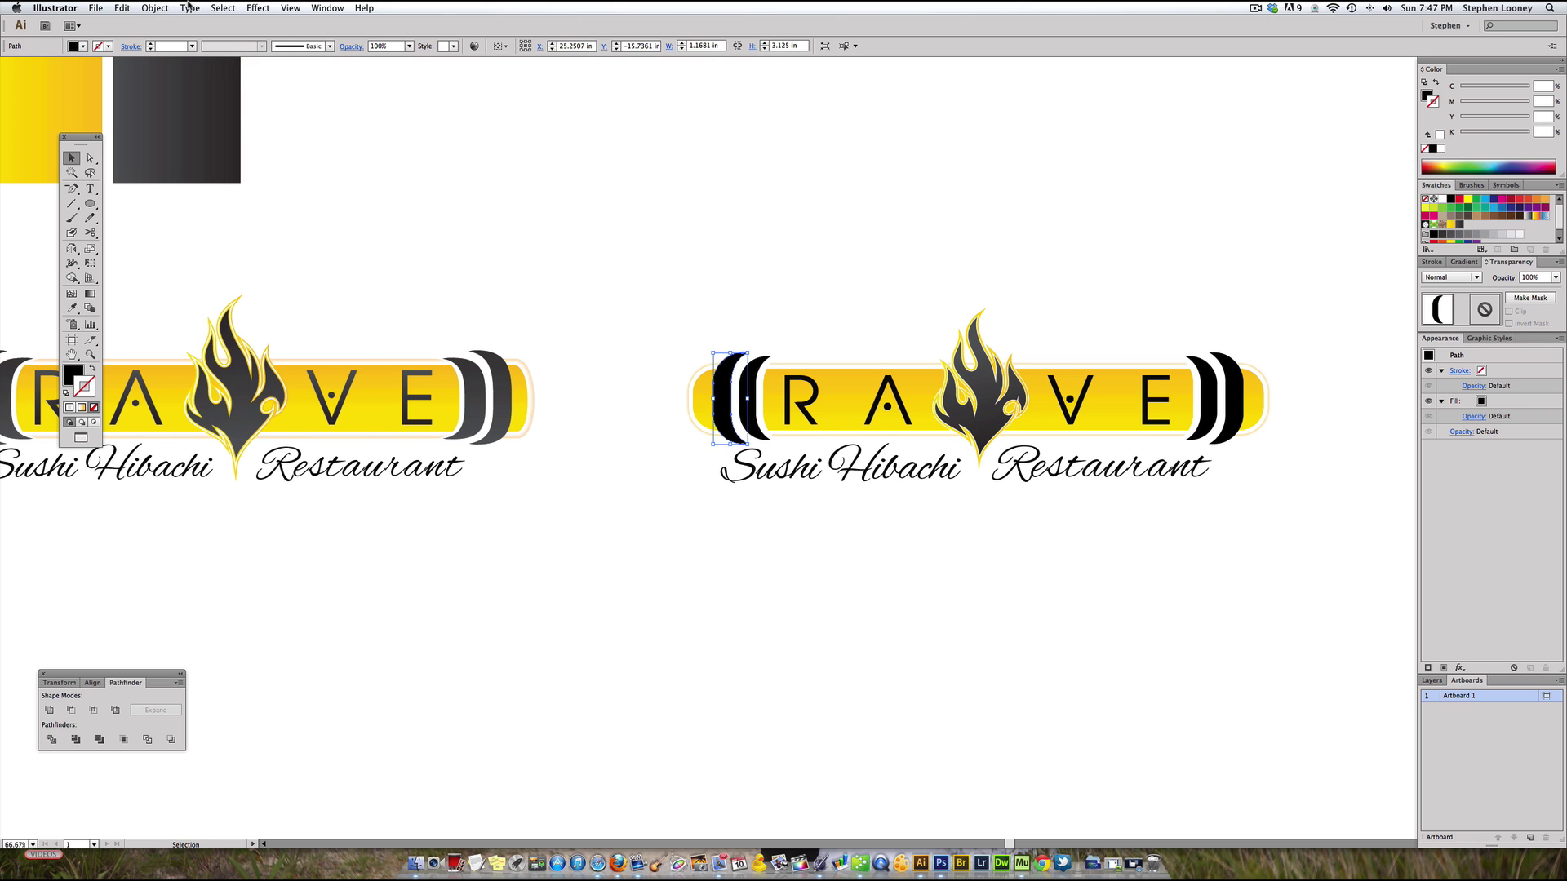
left_click(189, 6)
mouse_move(163, 12)
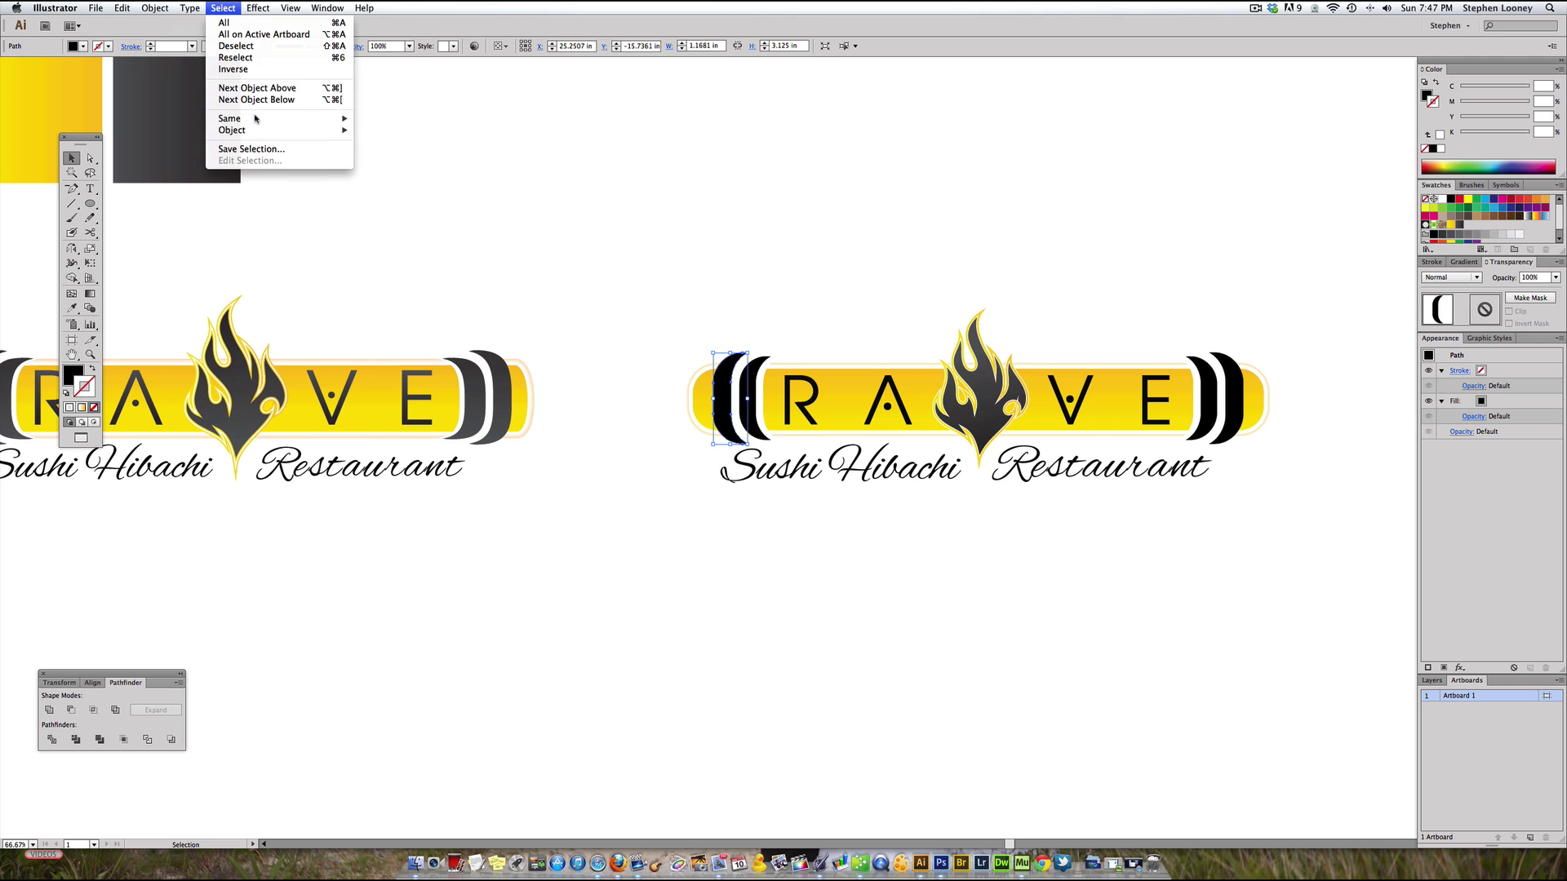
mouse_move(254, 119)
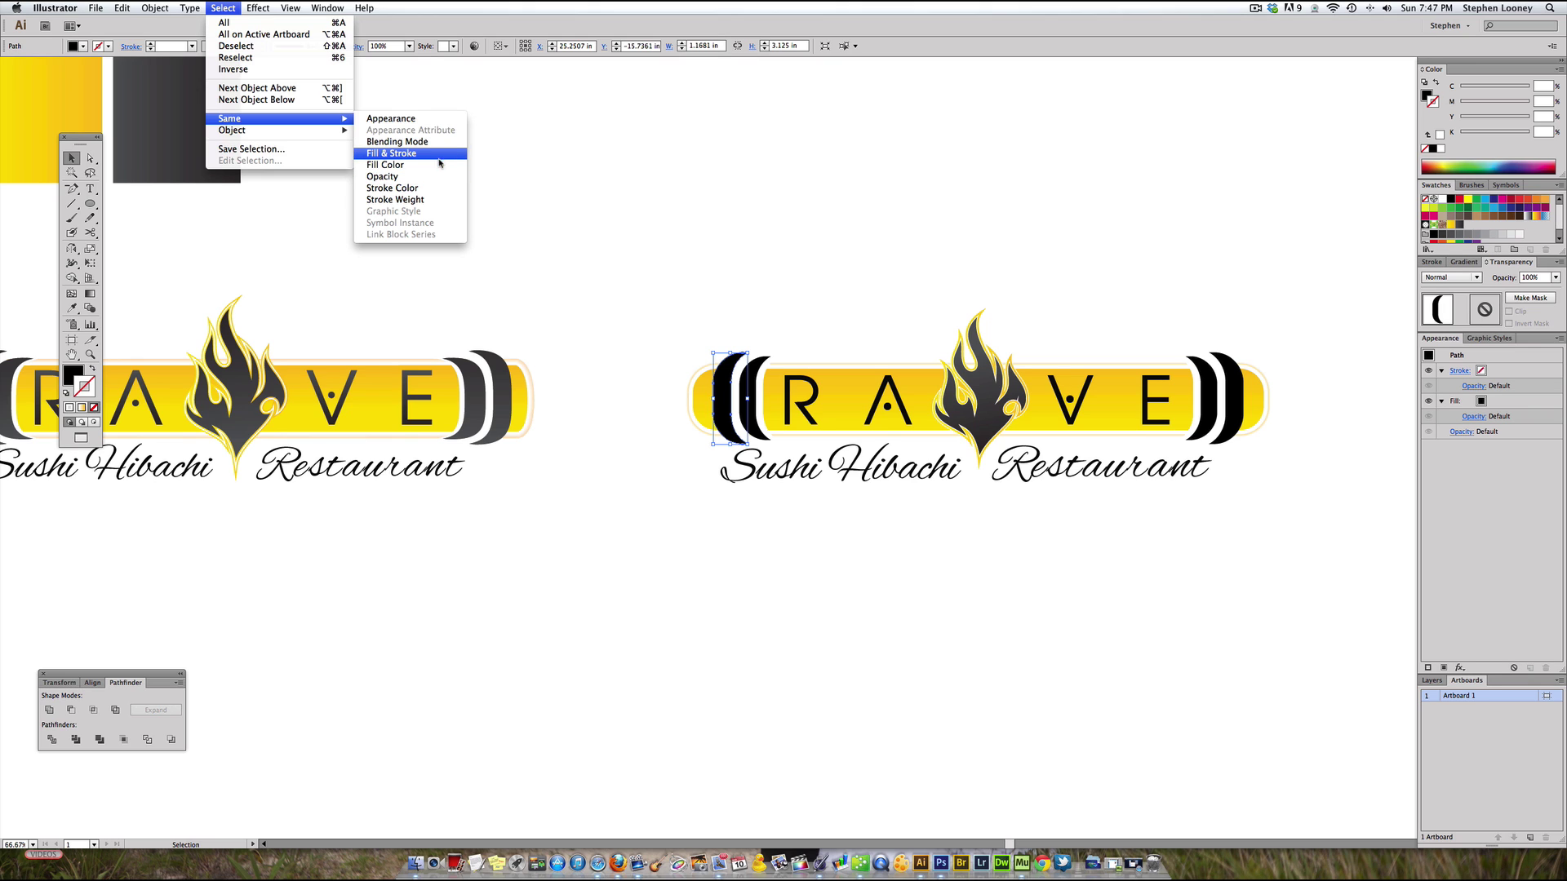
left_click(439, 164)
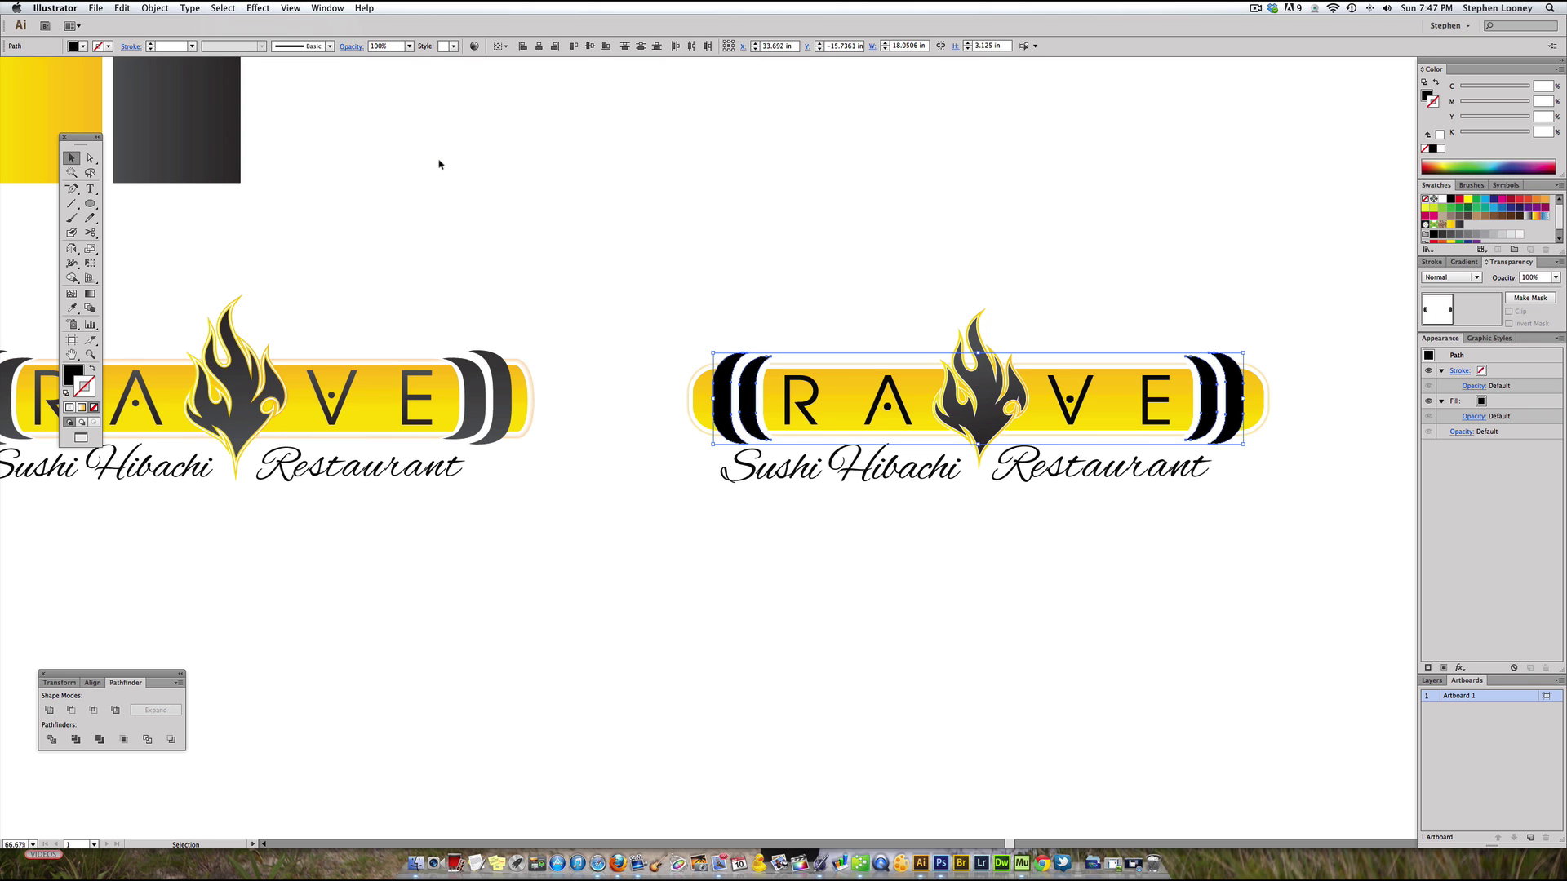
left_click(815, 399)
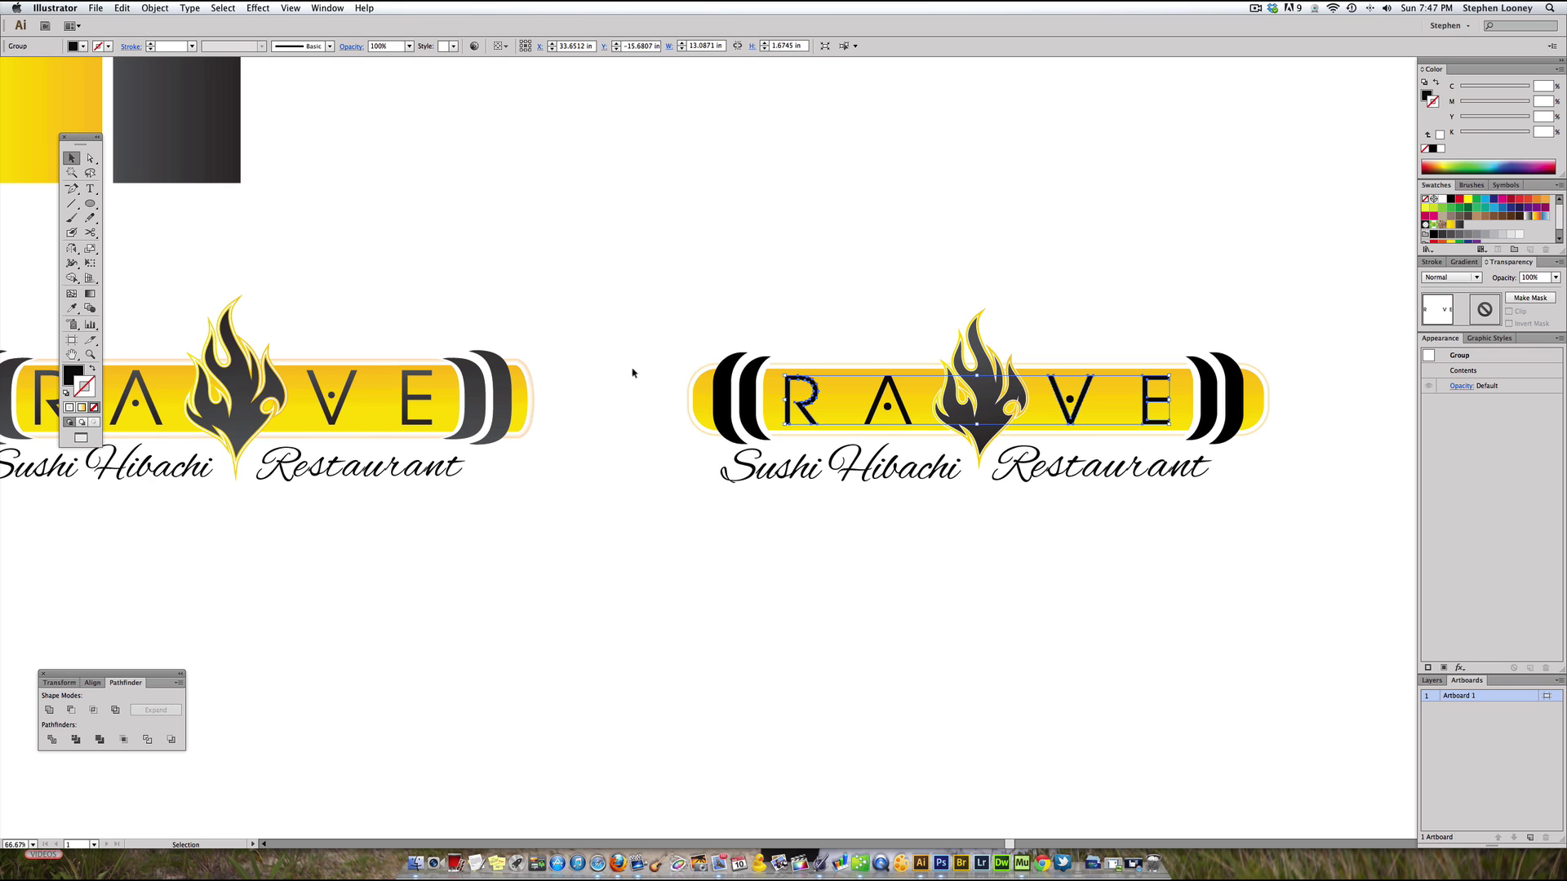
key("super+shift+a")
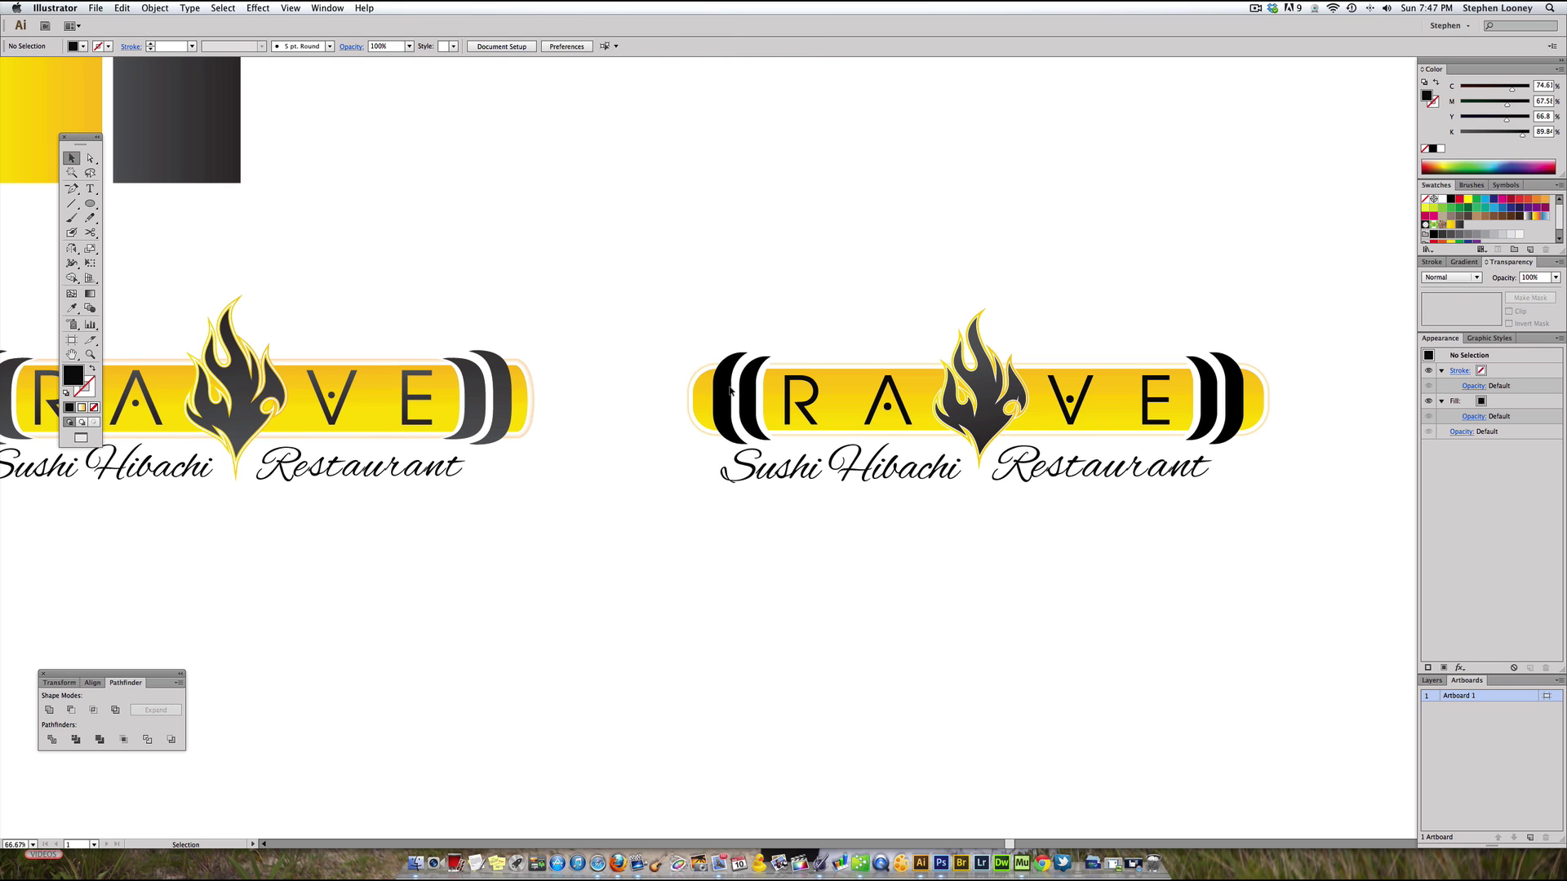
Step: Select the four black crescent bands and the RAVE letters and give them the charcoal gradient sampled from the dark square
left_click(731, 391)
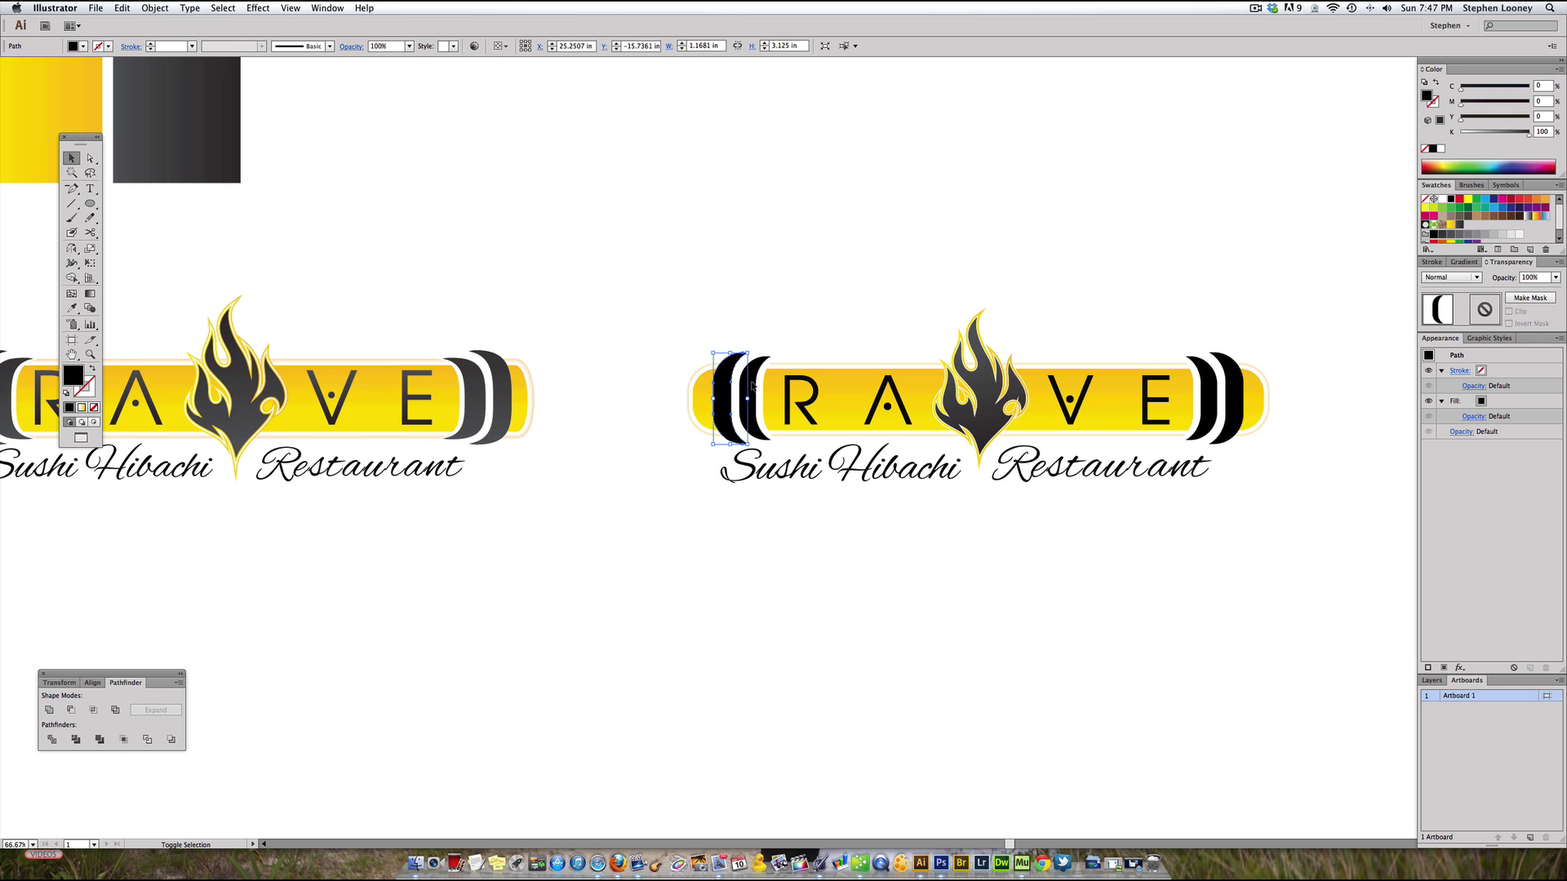
left_click(752, 387, "shift")
left_click(816, 393, "shift")
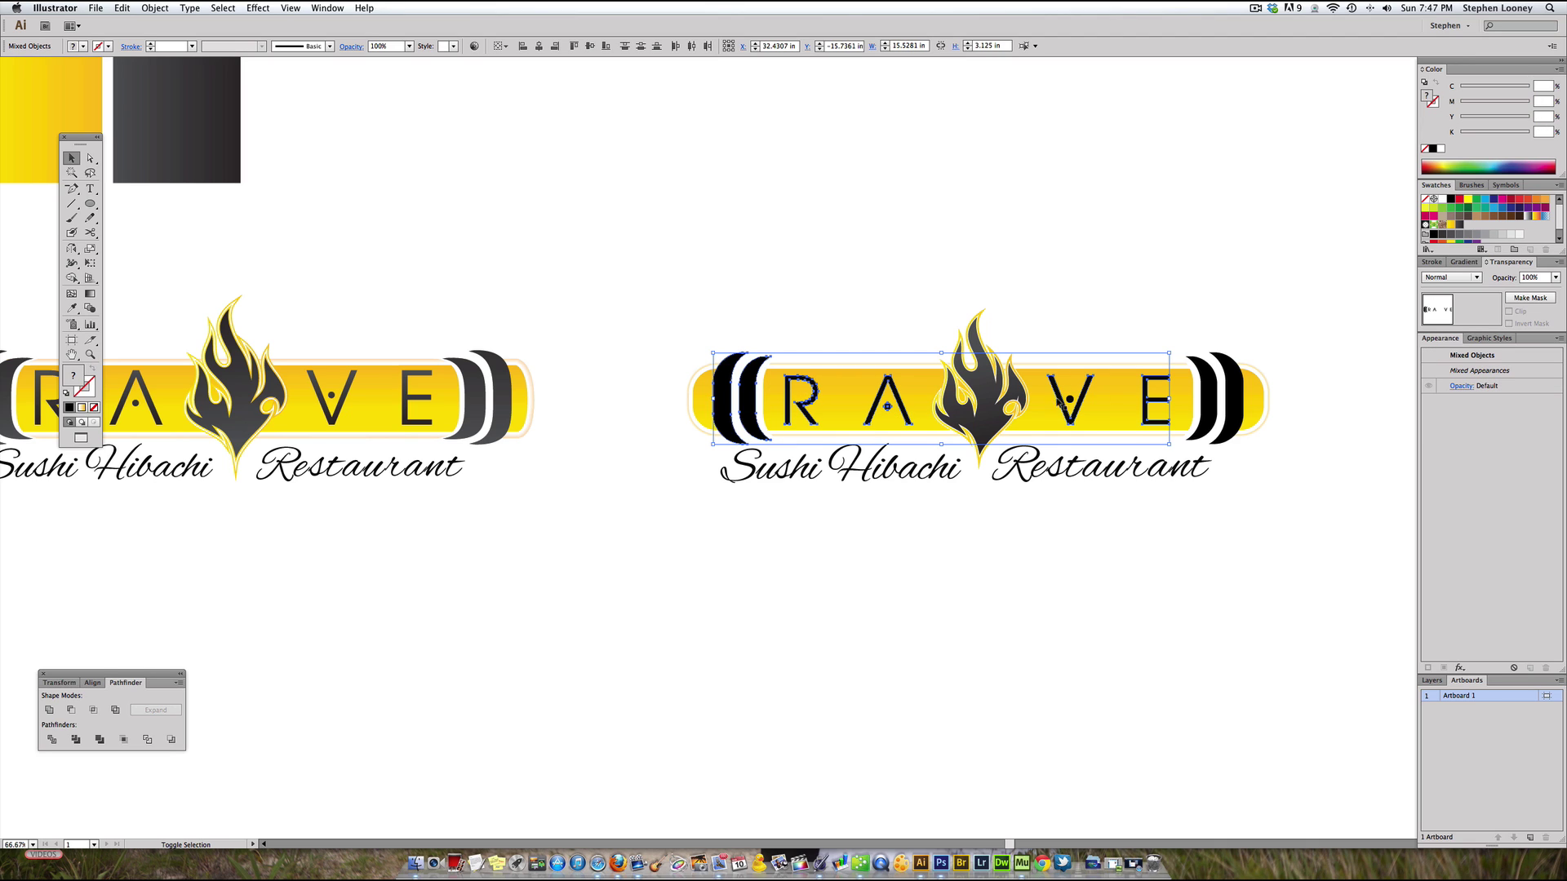
left_click(1208, 387, "shift")
left_click(1234, 390, "shift")
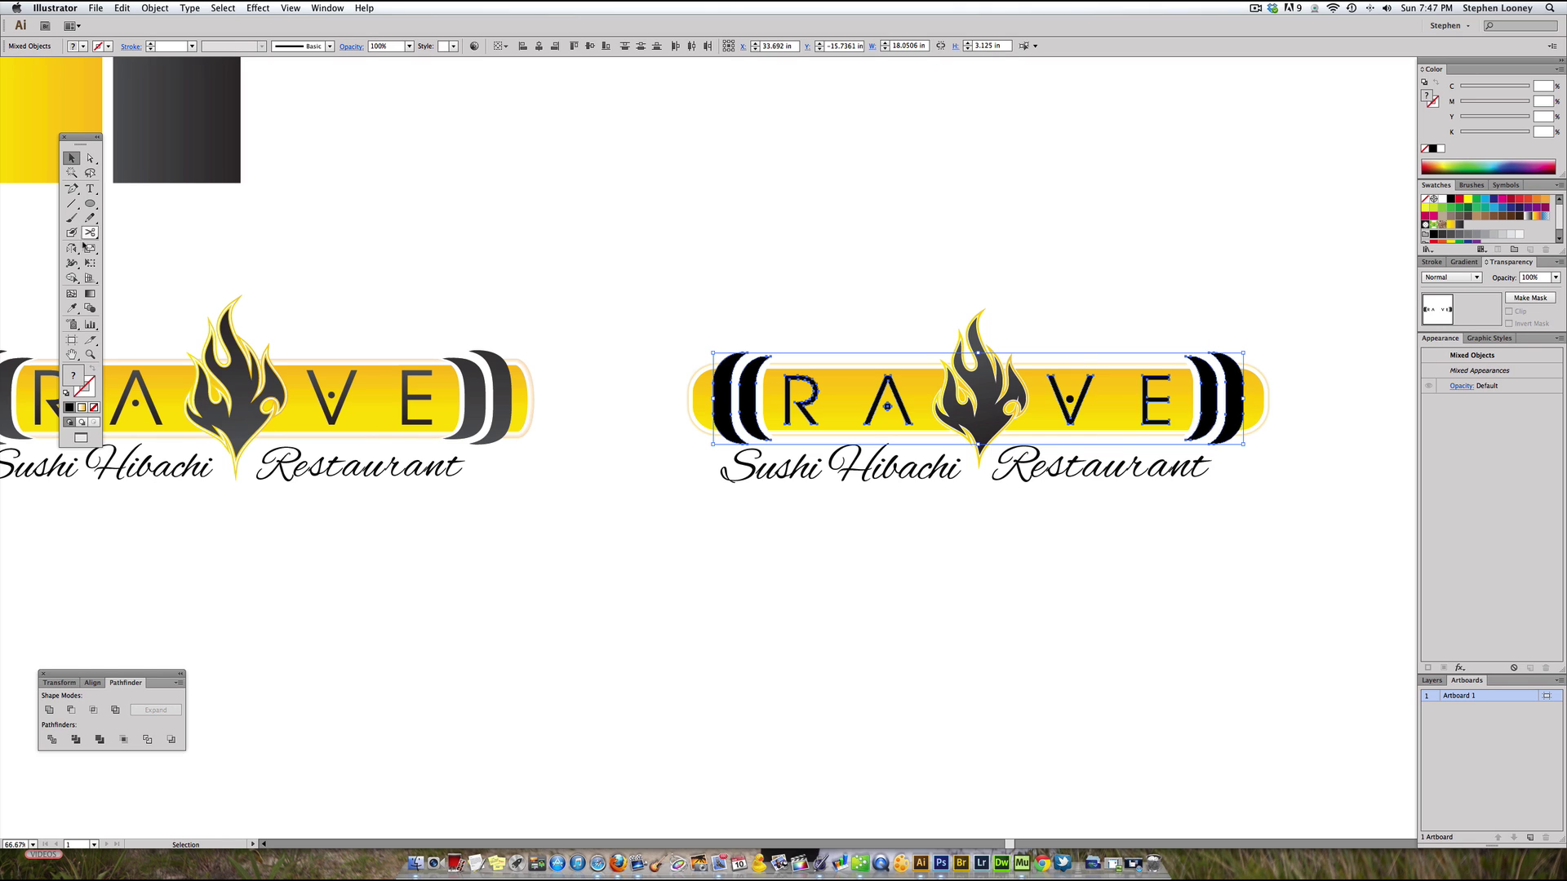
left_click(72, 309)
left_click(172, 128)
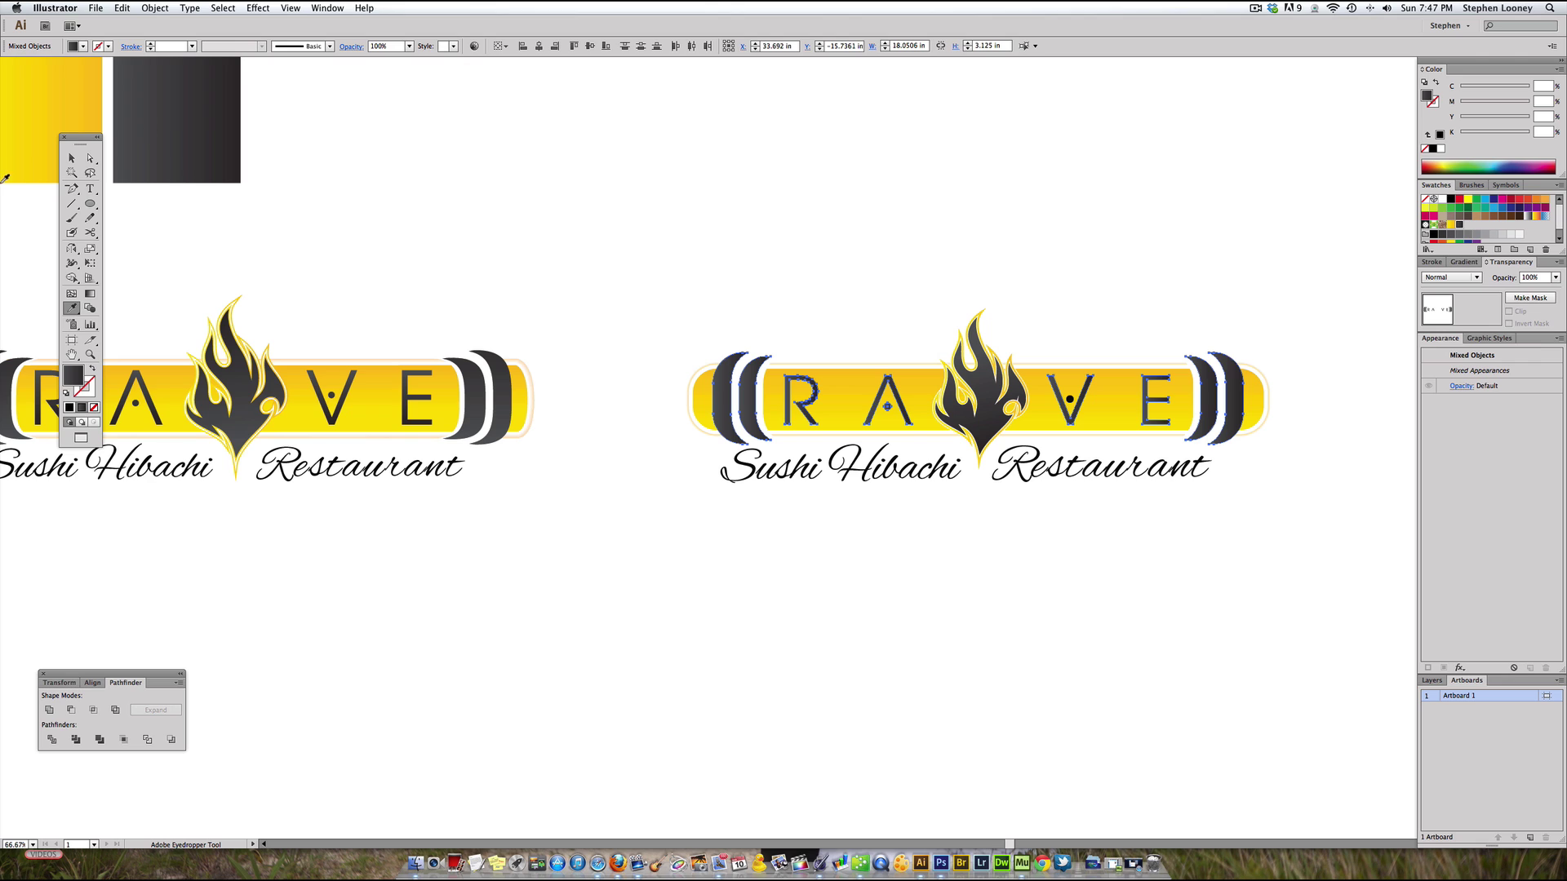
Step: Run the charcoal gradient from top to bottom across the selected bands and letters, deselect, and compare both logos
left_click(90, 294)
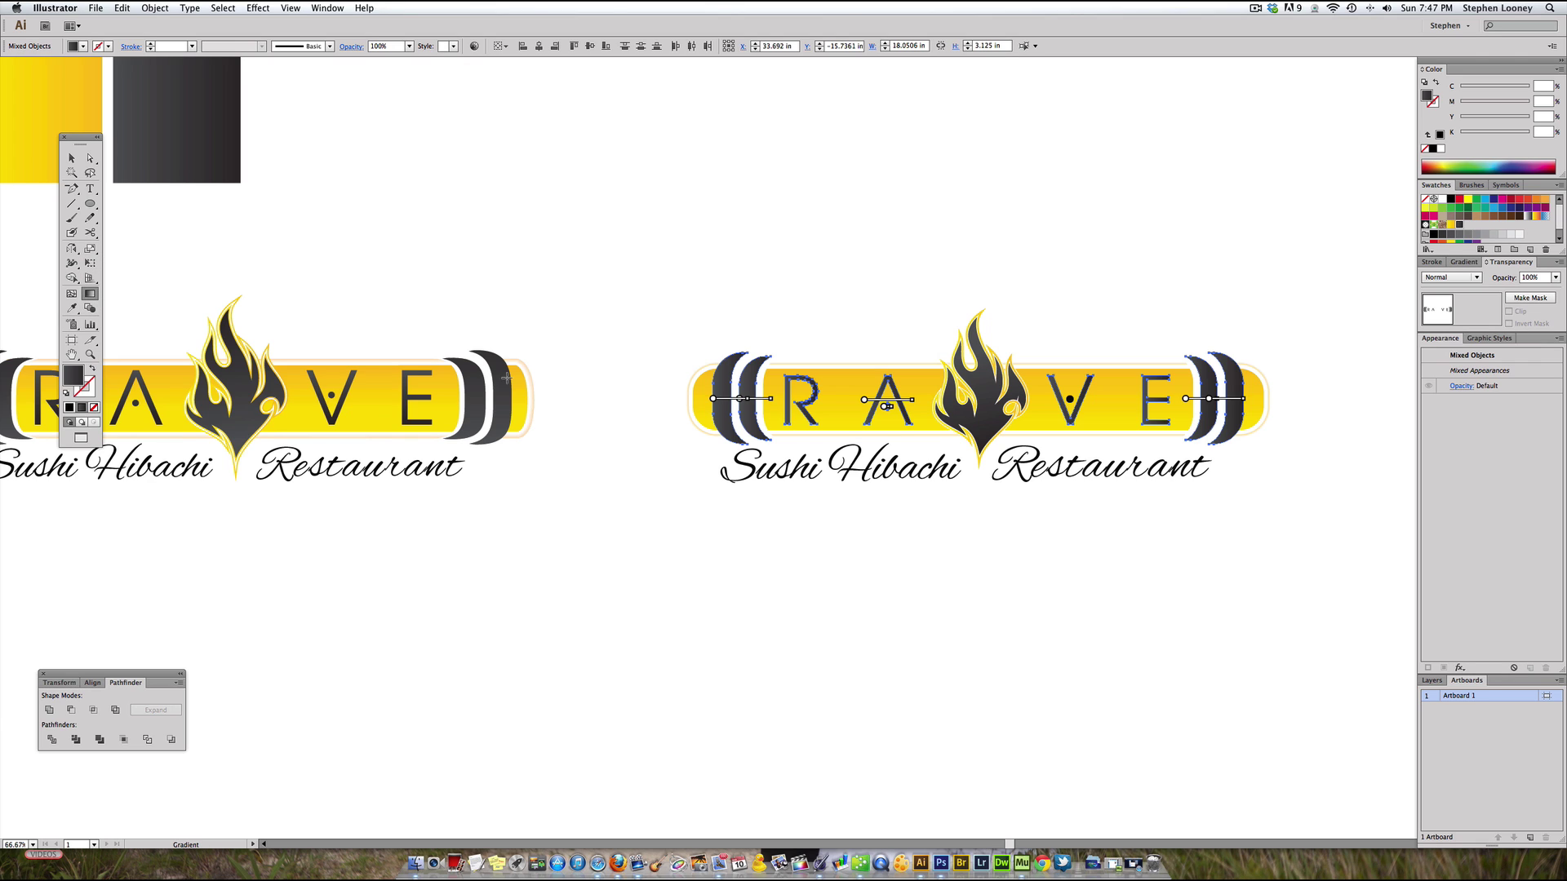
left_click_drag(749, 357, 752, 433)
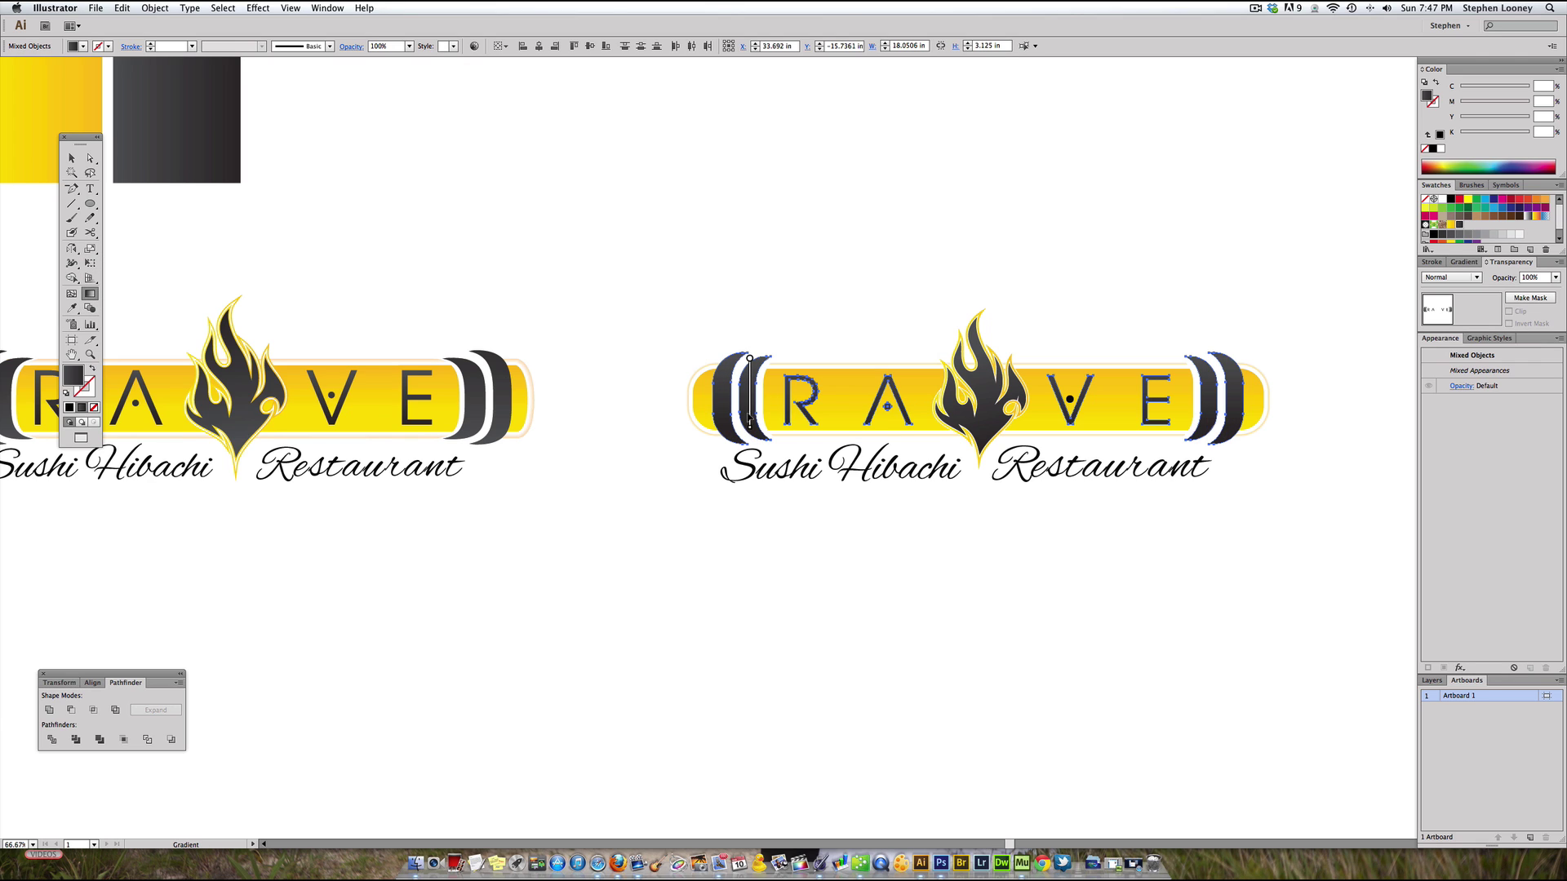
key("v")
left_click(743, 281)
key("space")
left_click_drag(593, 506, 622, 480)
left_click(641, 464, "alt+super")
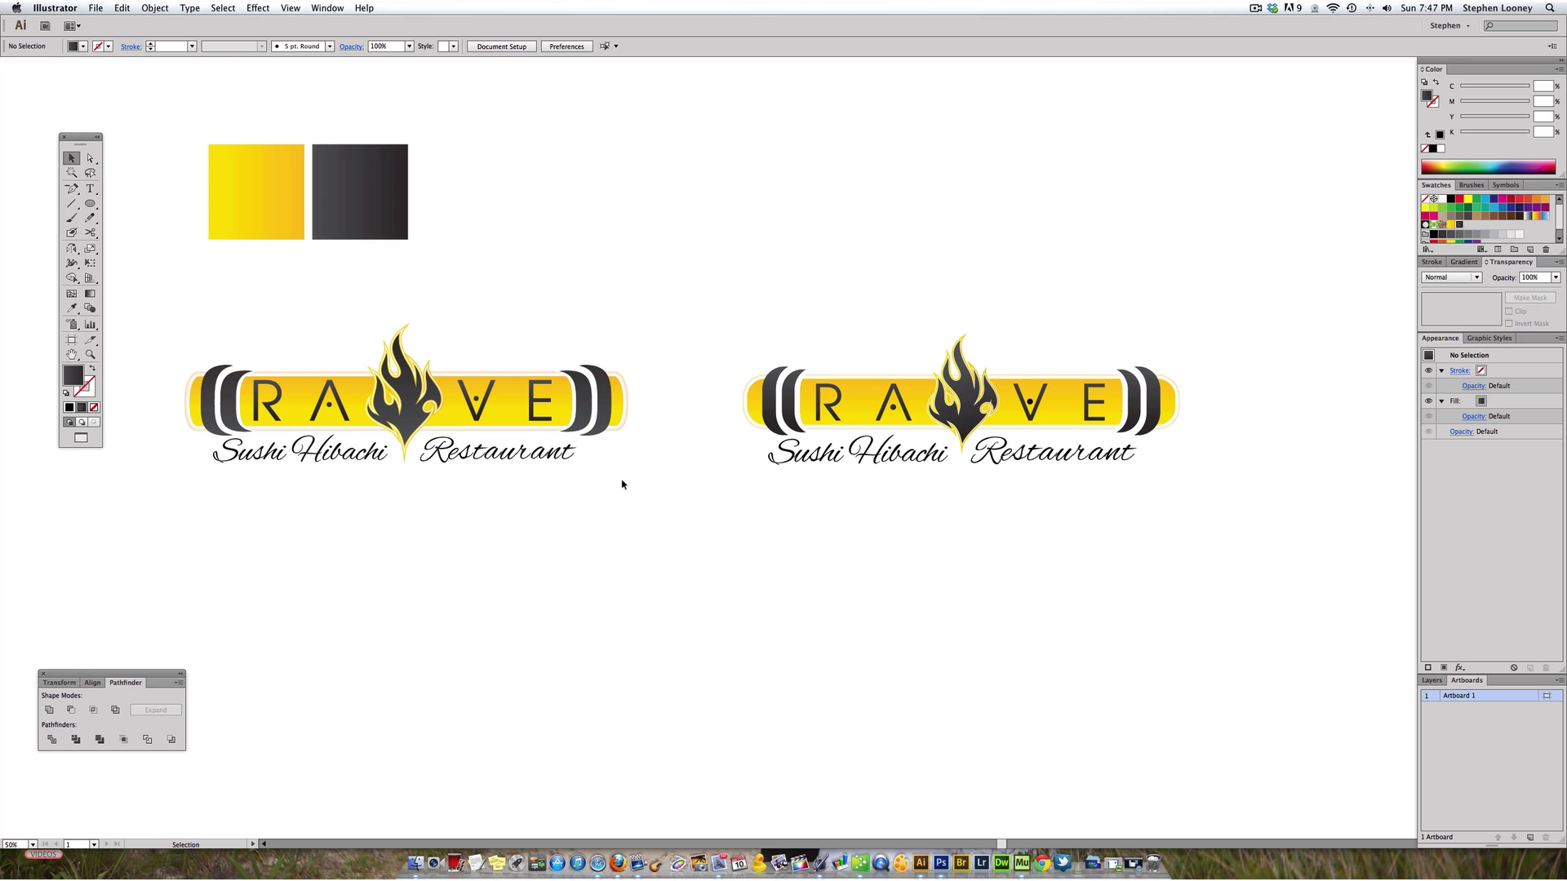